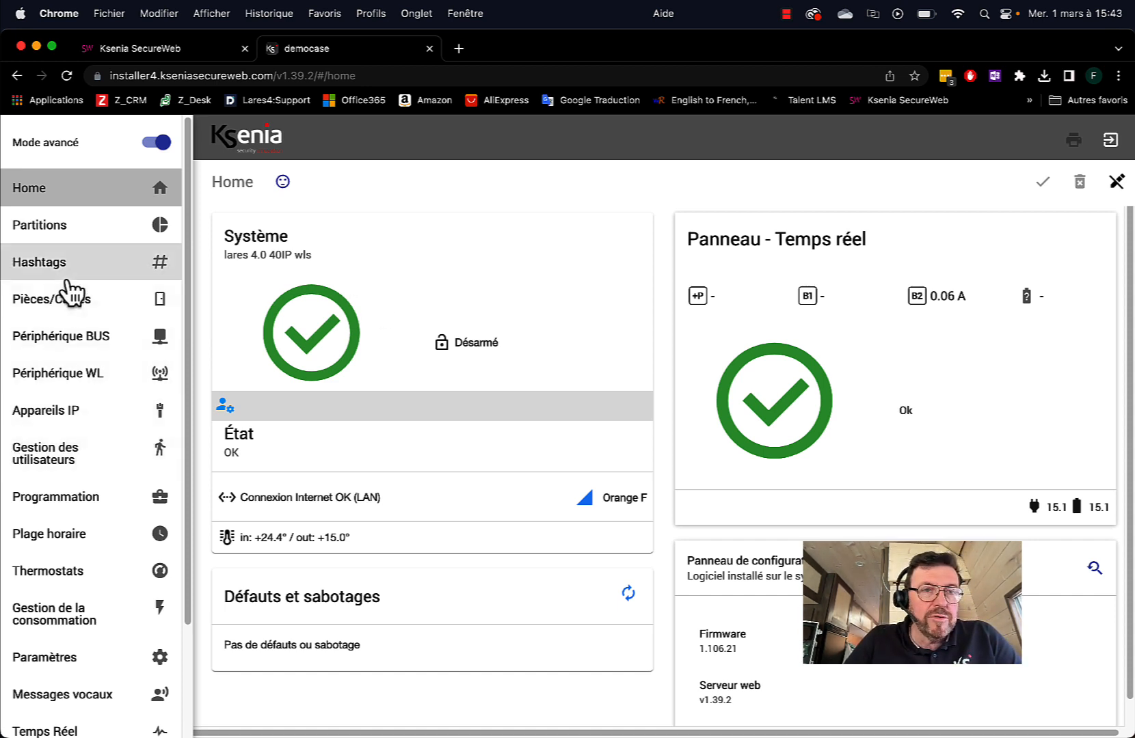
Under Appareils IP > Caméras IP, add a new camera entry '1 - Caméra IP'
{"action": "left_click", "coordinate": [80, 416]}
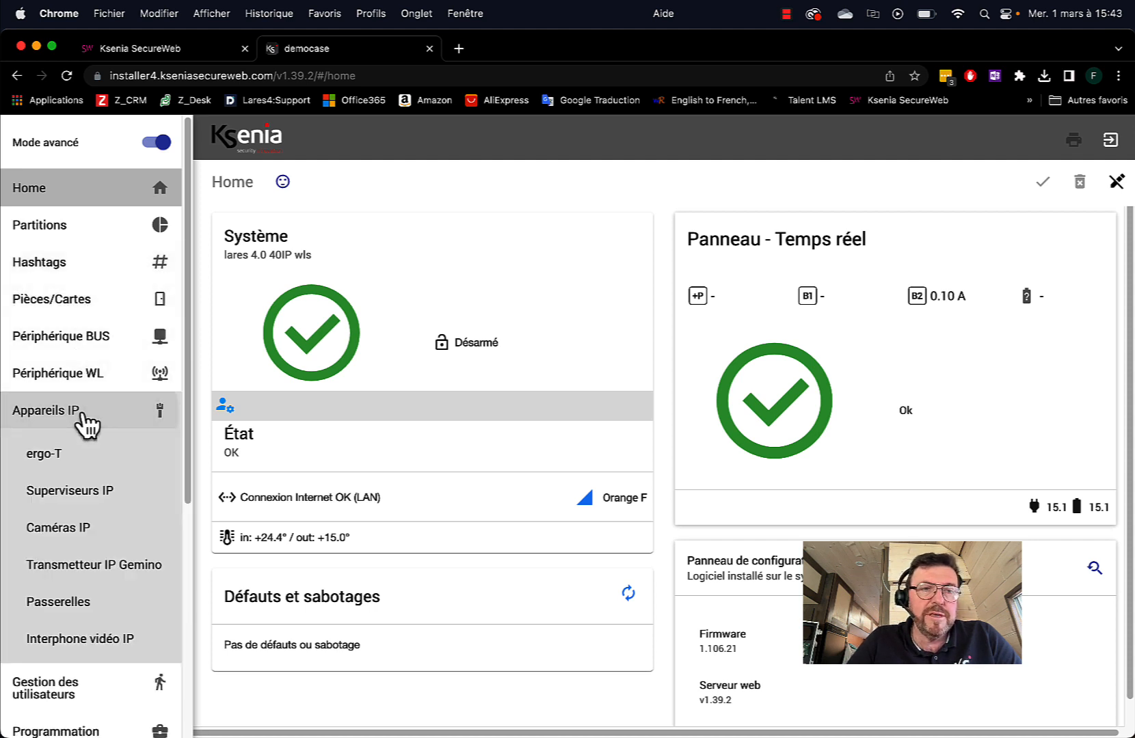
{"action": "left_click", "coordinate": [72, 534]}
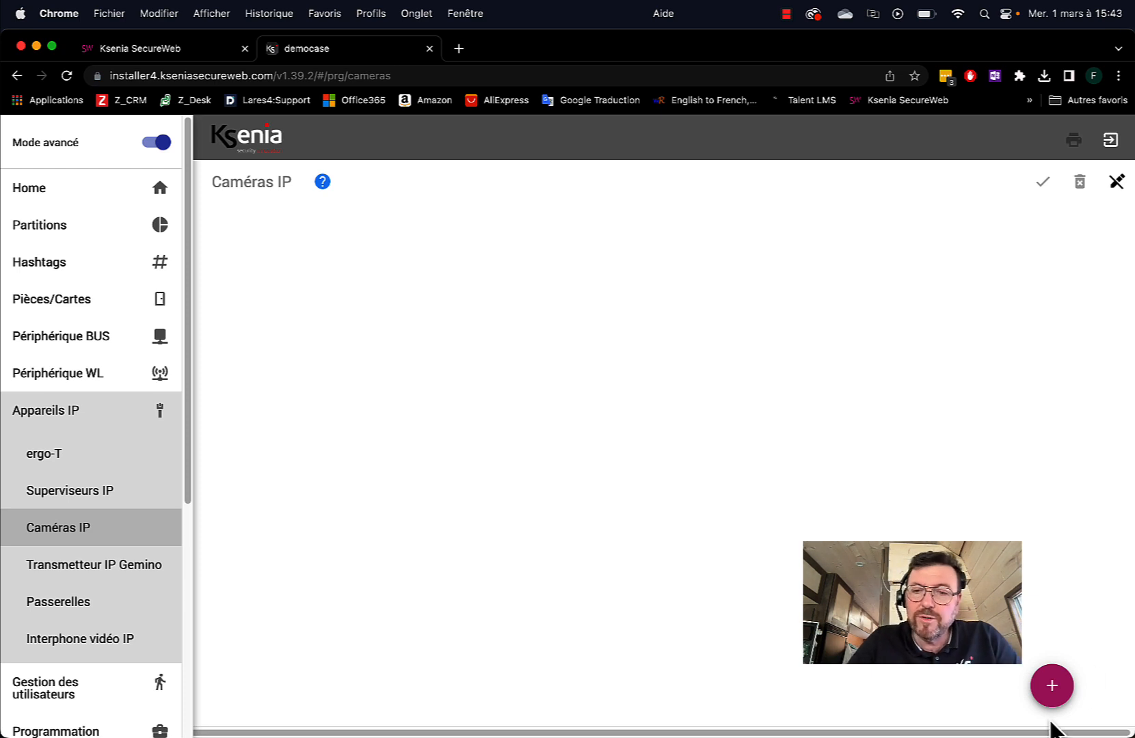
{"action": "left_click", "coordinate": [1053, 688]}
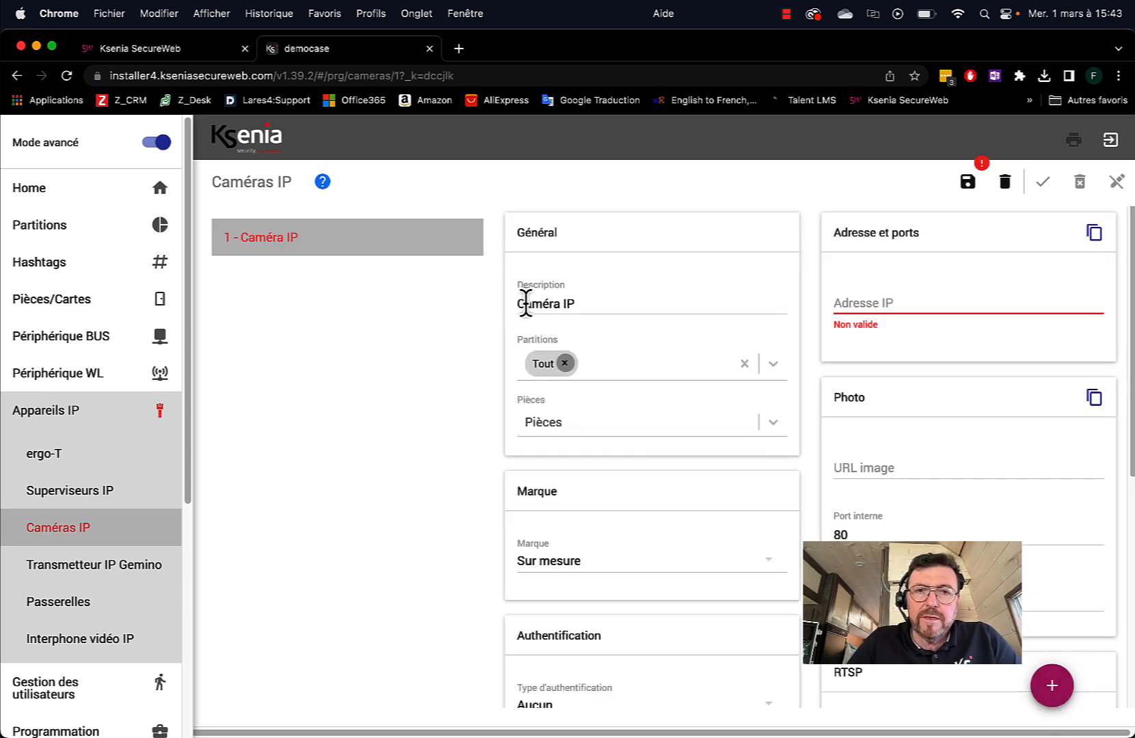
Rename the camera description from 'Caméra IP' to 'Caméra jardin'
{"action": "left_click_drag", "start_coordinate": [613, 304], "coordinate": [525, 290]}
{"action": "left_click", "coordinate": [574, 300]}
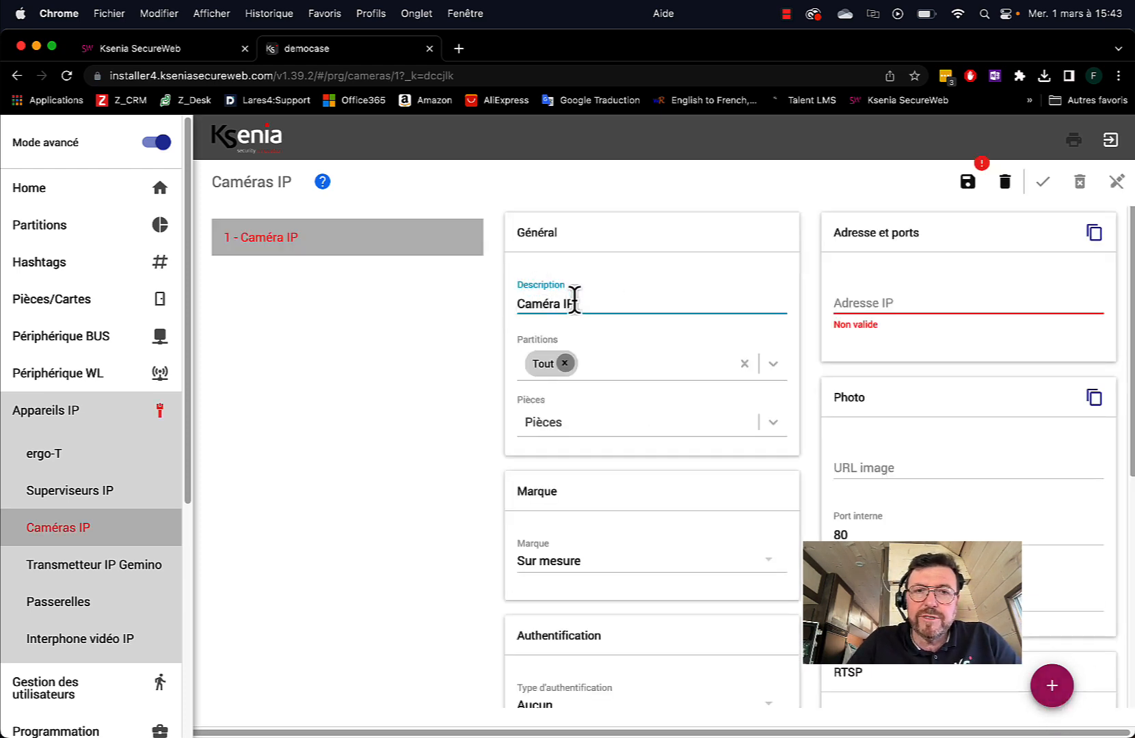
{"action": "key", "text": "BackSpace"}
{"action": "key", "text": "BackSpace"}
{"action": "key", "text": "BackSpace"}
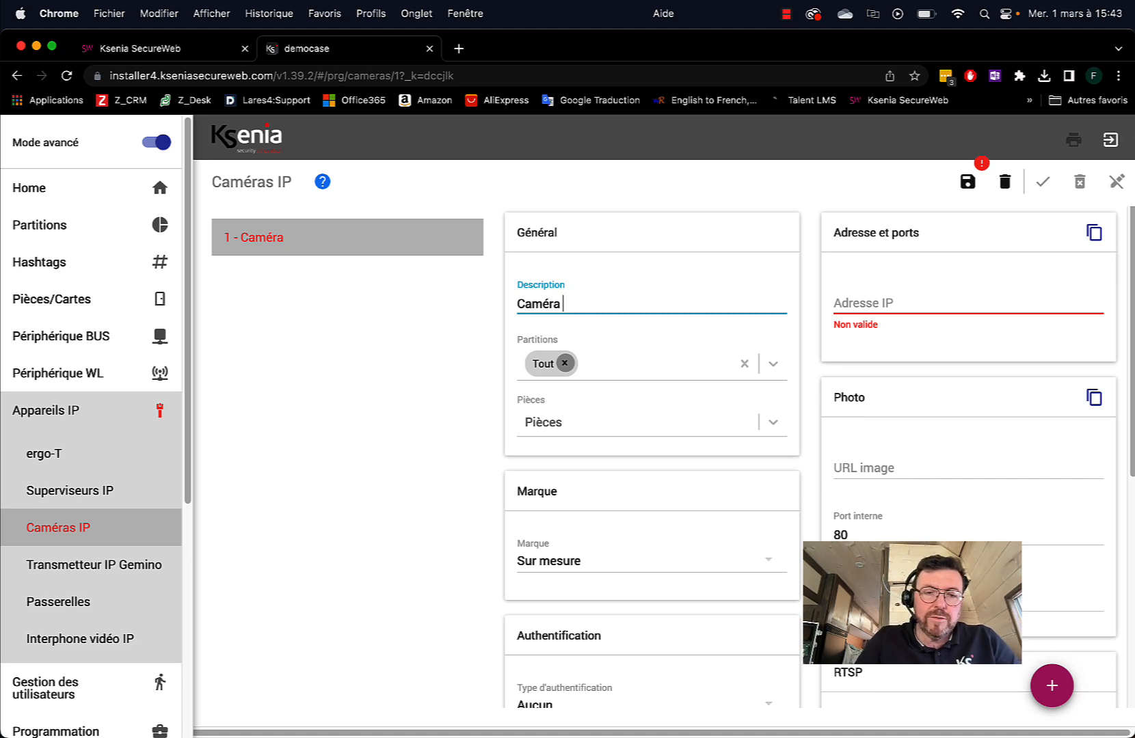
{"action": "type", "text": "jardin"}
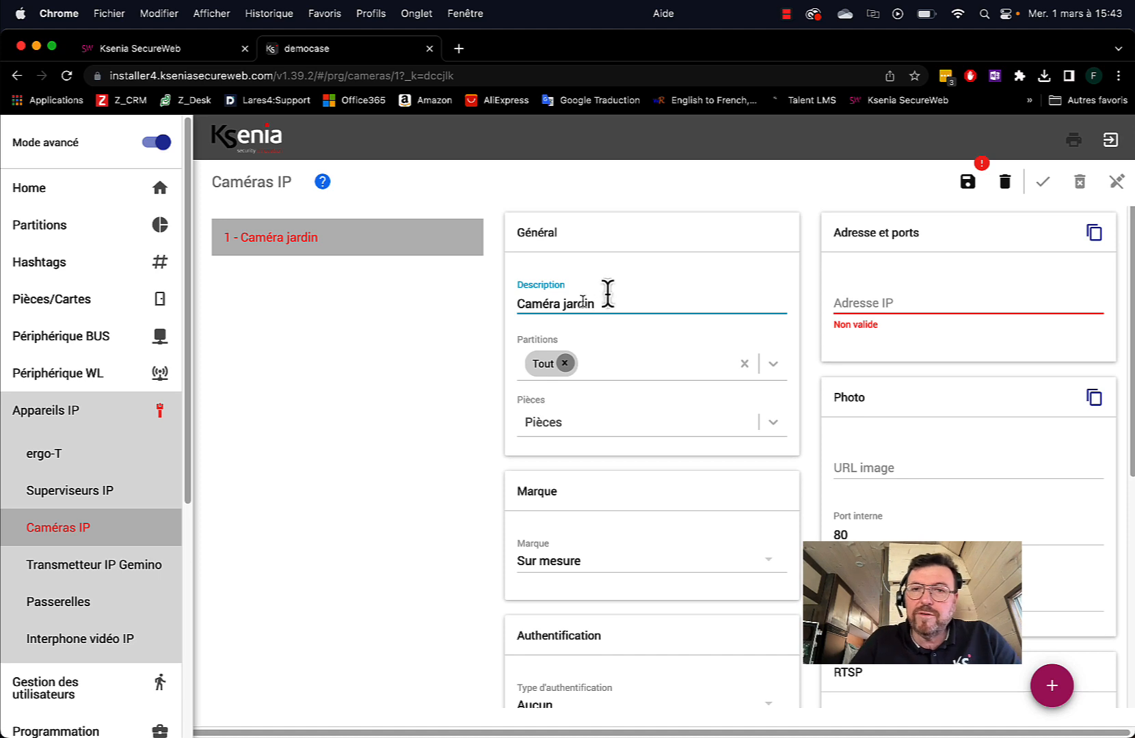
{"action": "left_click", "coordinate": [841, 297]}
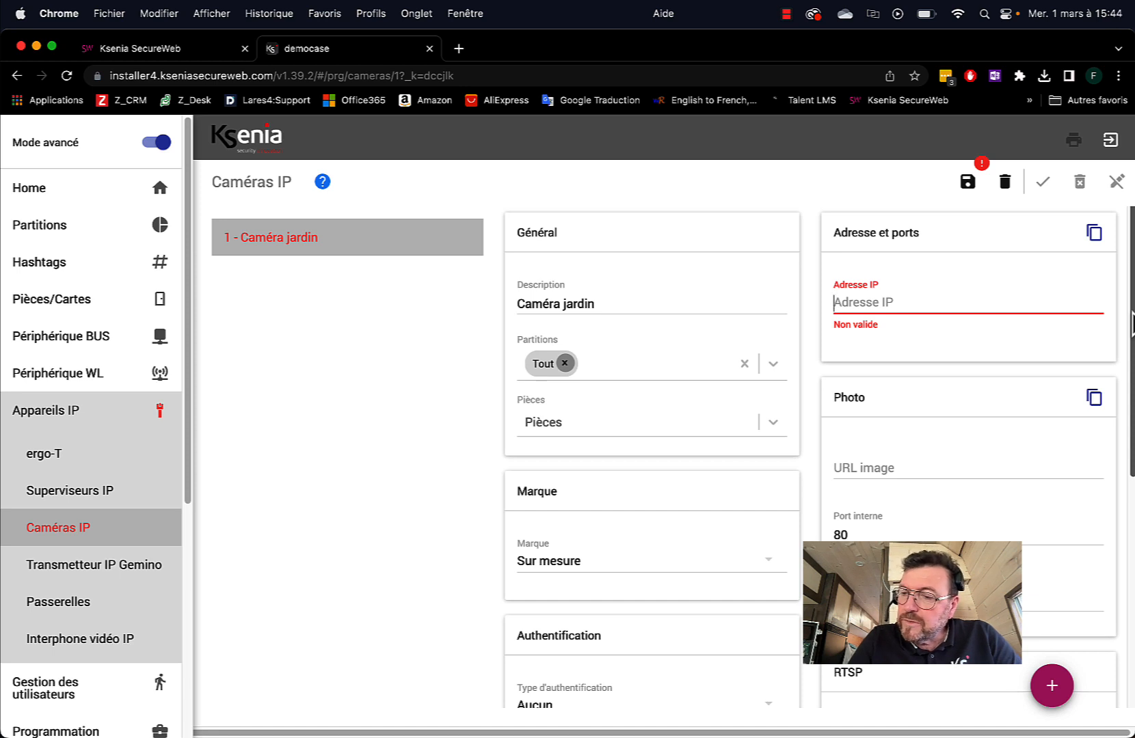
Enter 192.168.5.101 as the garden camera's IP address
{"action": "type", "text": "16"}
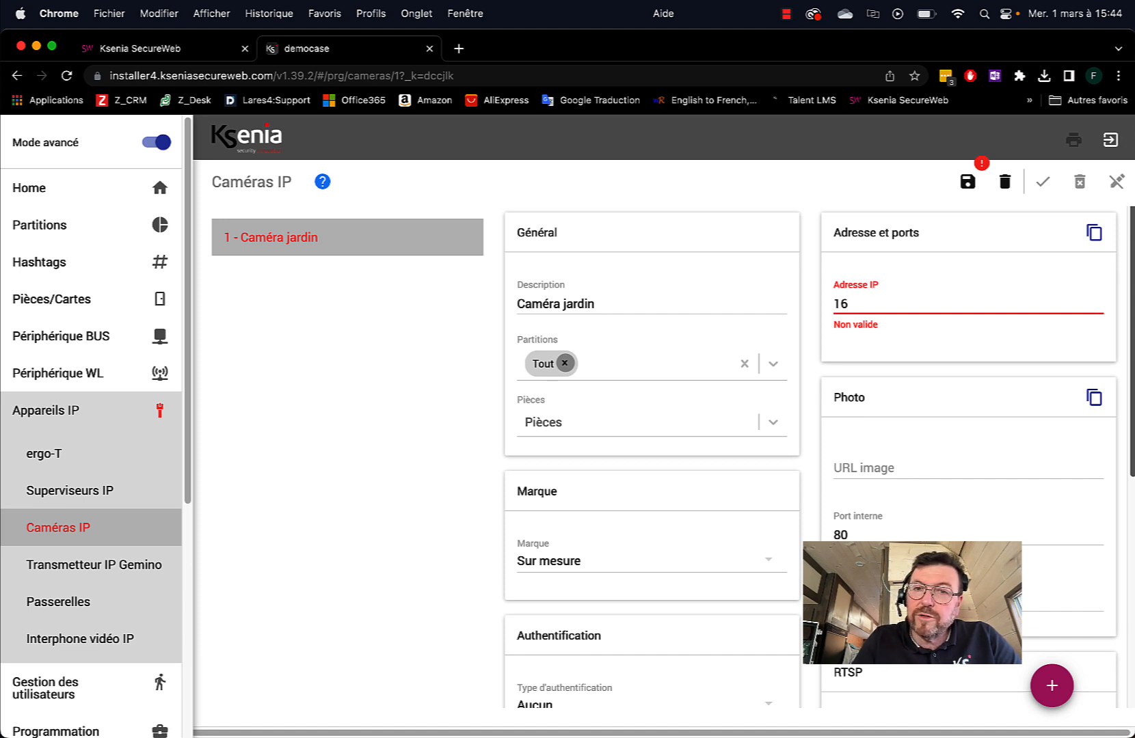
{"action": "key", "text": "BackSpace"}
{"action": "key", "text": "BackSpace"}
{"action": "type", "text": "192.168.5."}
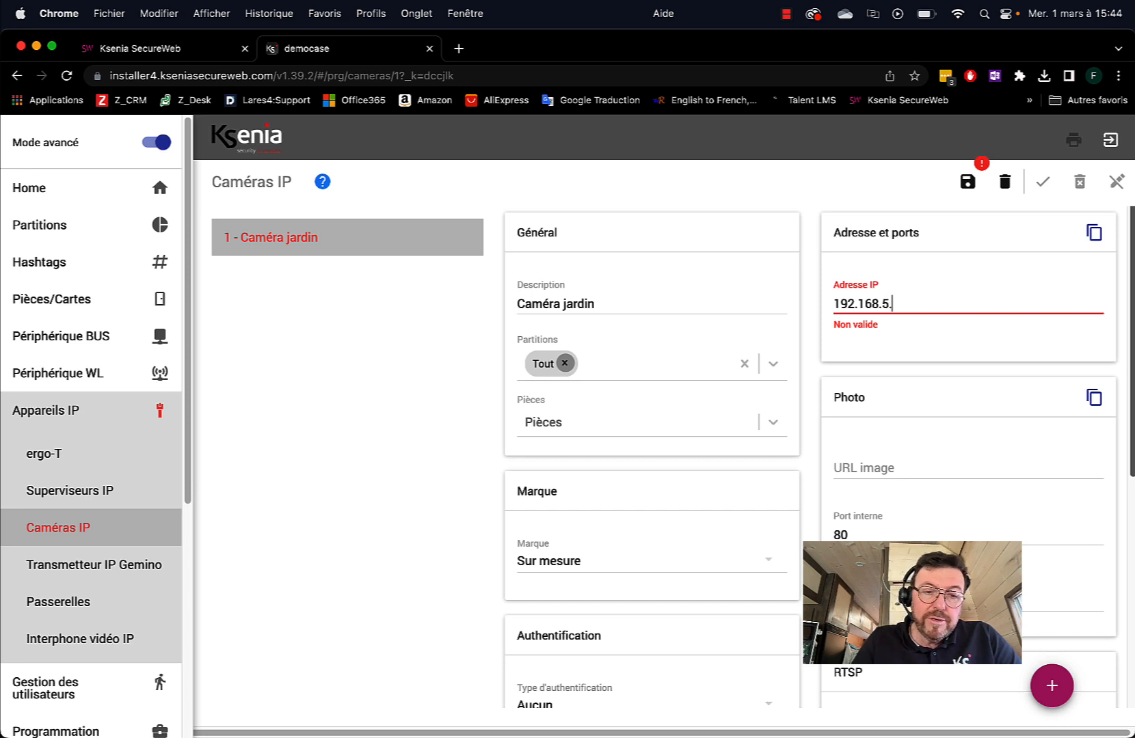
{"action": "type", "text": "101"}
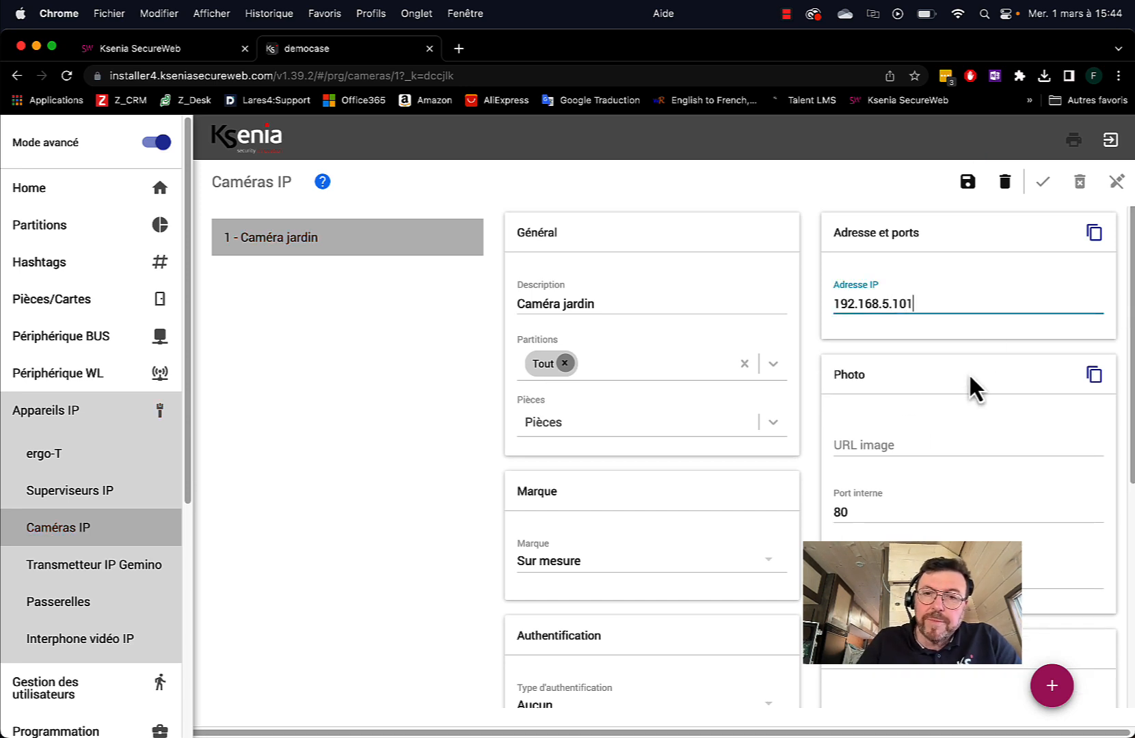
{"action": "left_click", "coordinate": [615, 563]}
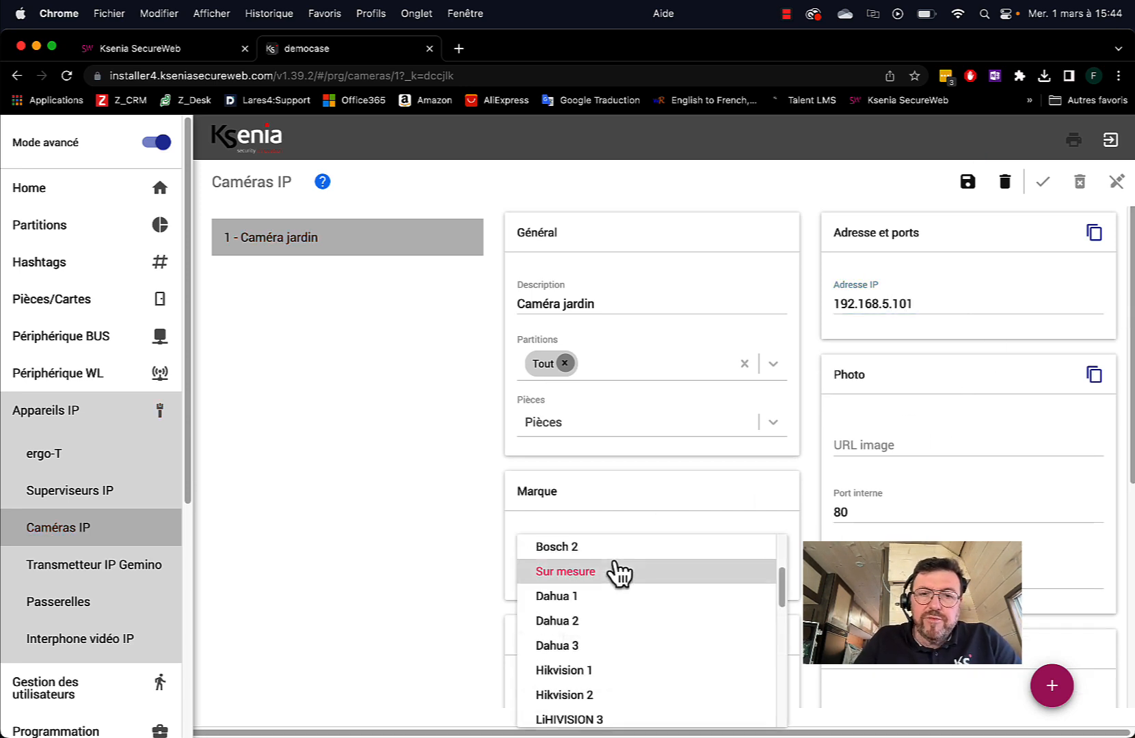
Browse the camera brand list, trying Bosch 2 and then Dahua 1
{"action": "scroll", "coordinate": [625, 595], "scroll_direction": "down", "scroll_amount": 10}
{"action": "scroll", "coordinate": [643, 636], "scroll_direction": "up", "scroll_amount": 7}
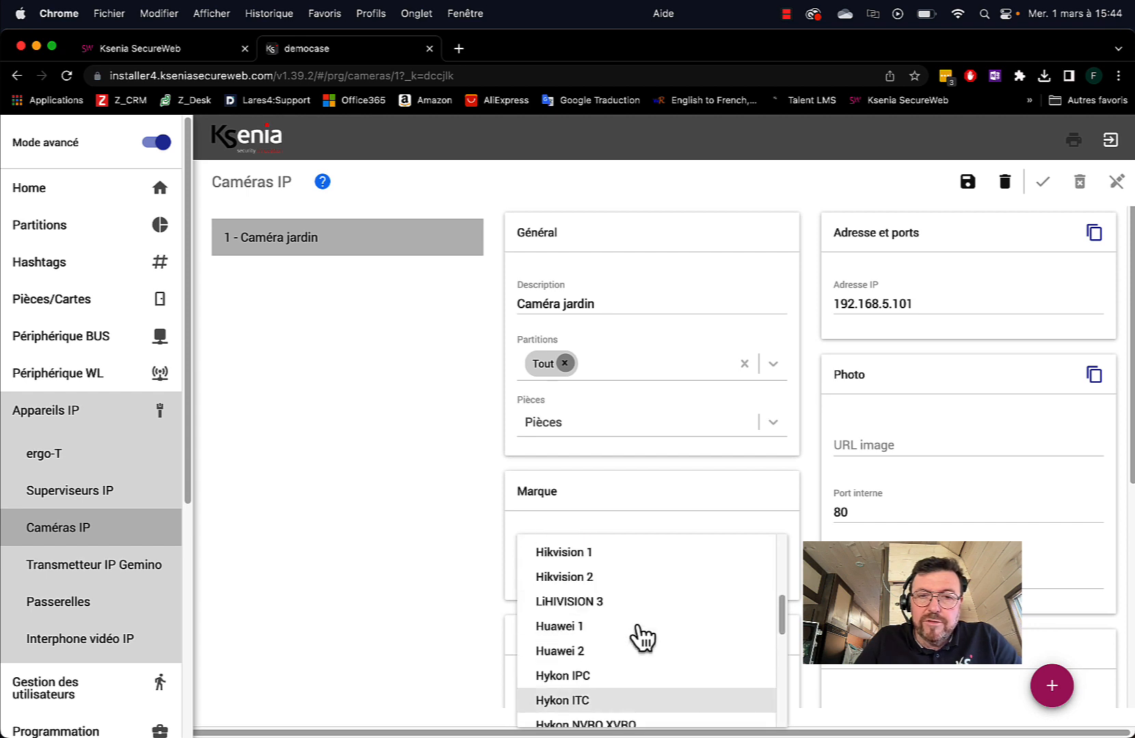
{"action": "scroll", "coordinate": [643, 636], "scroll_direction": "up", "scroll_amount": 5}
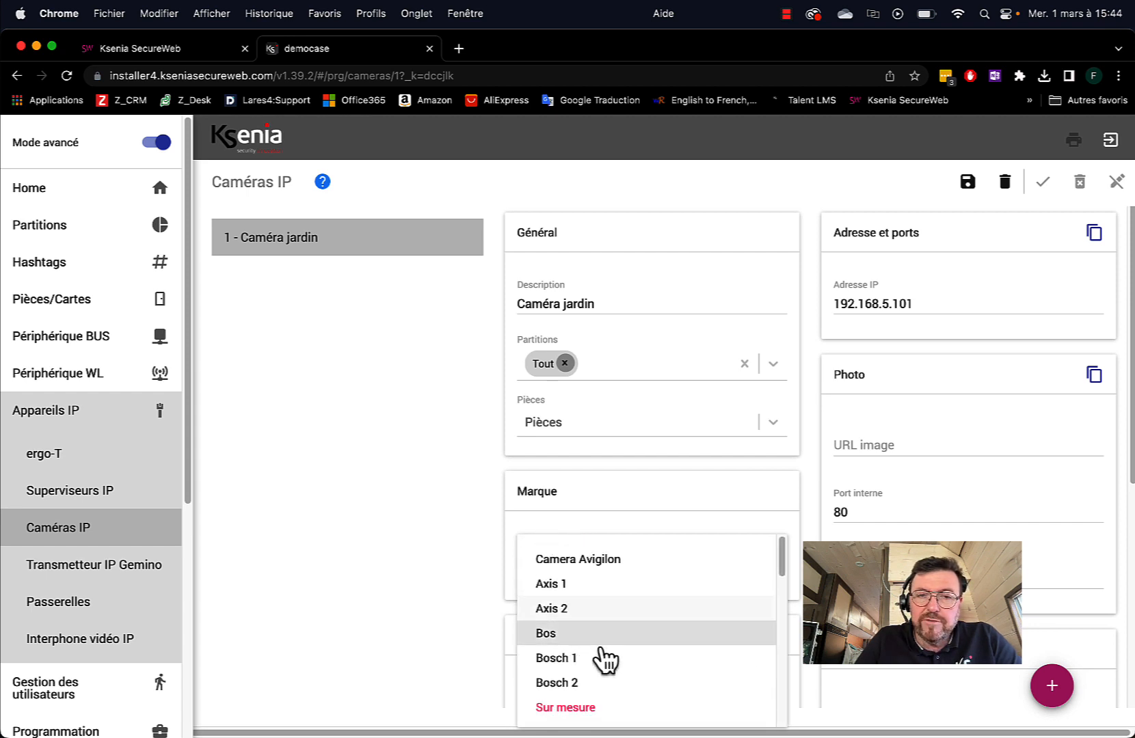
{"action": "left_click", "coordinate": [840, 446]}
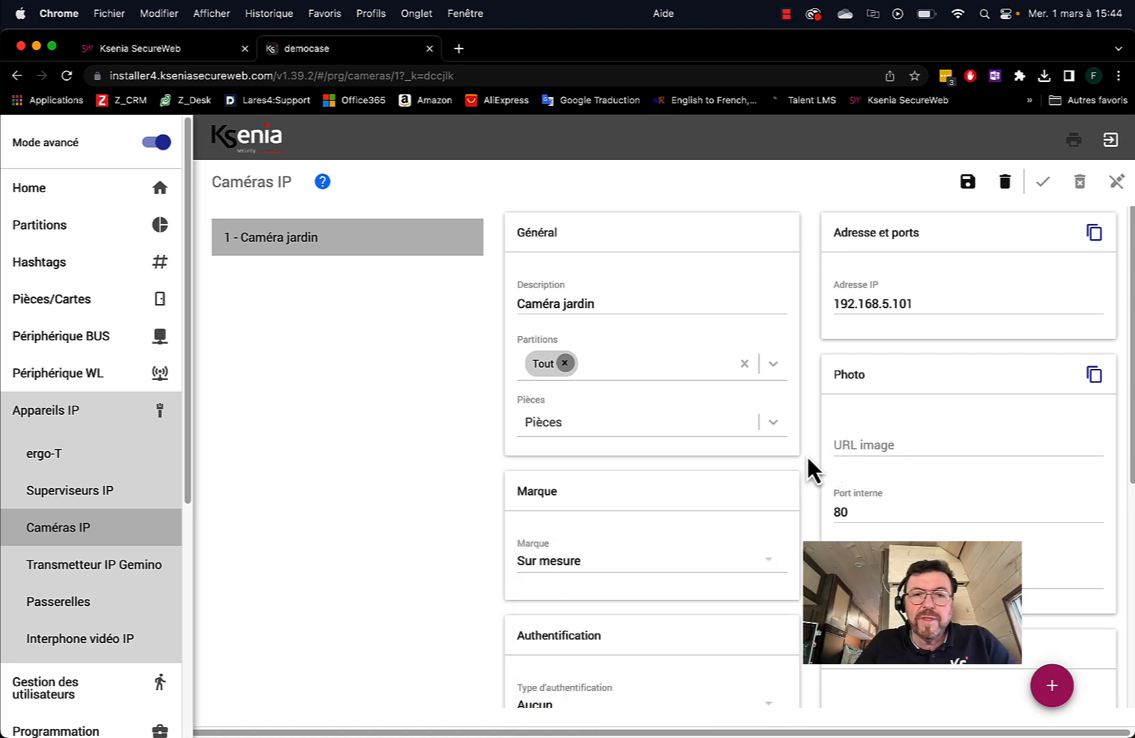
{"action": "left_click", "coordinate": [571, 560]}
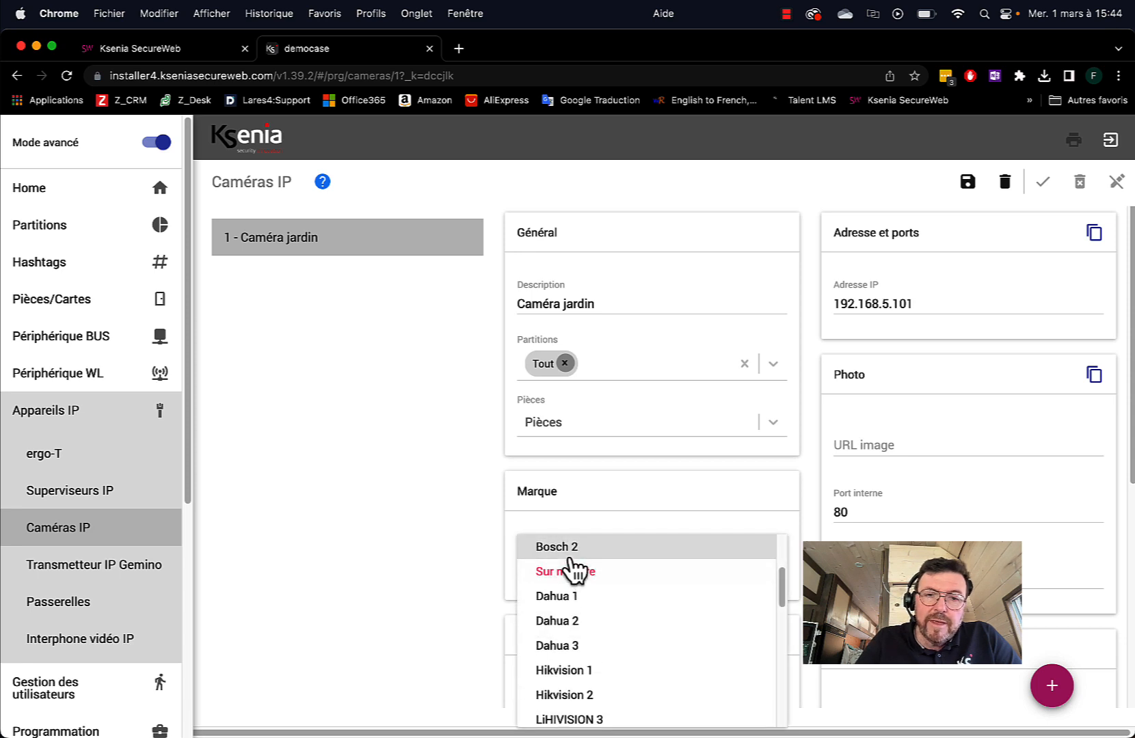
{"action": "left_click", "coordinate": [576, 551]}
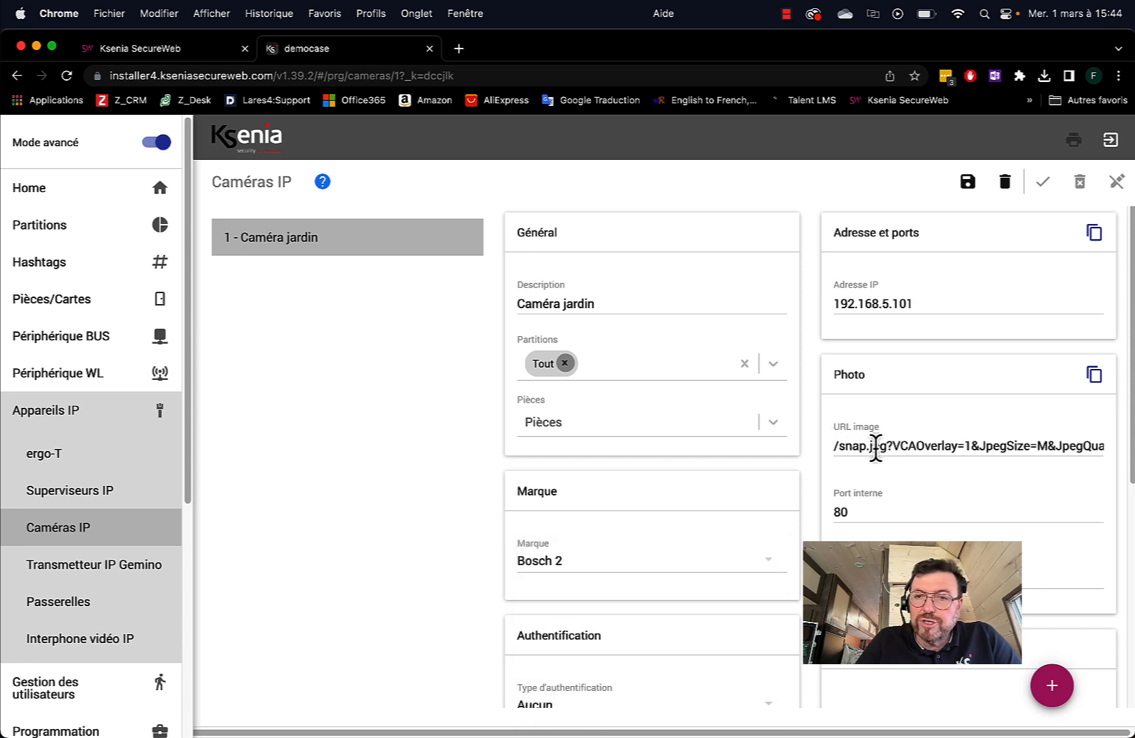
{"action": "left_click", "coordinate": [576, 563]}
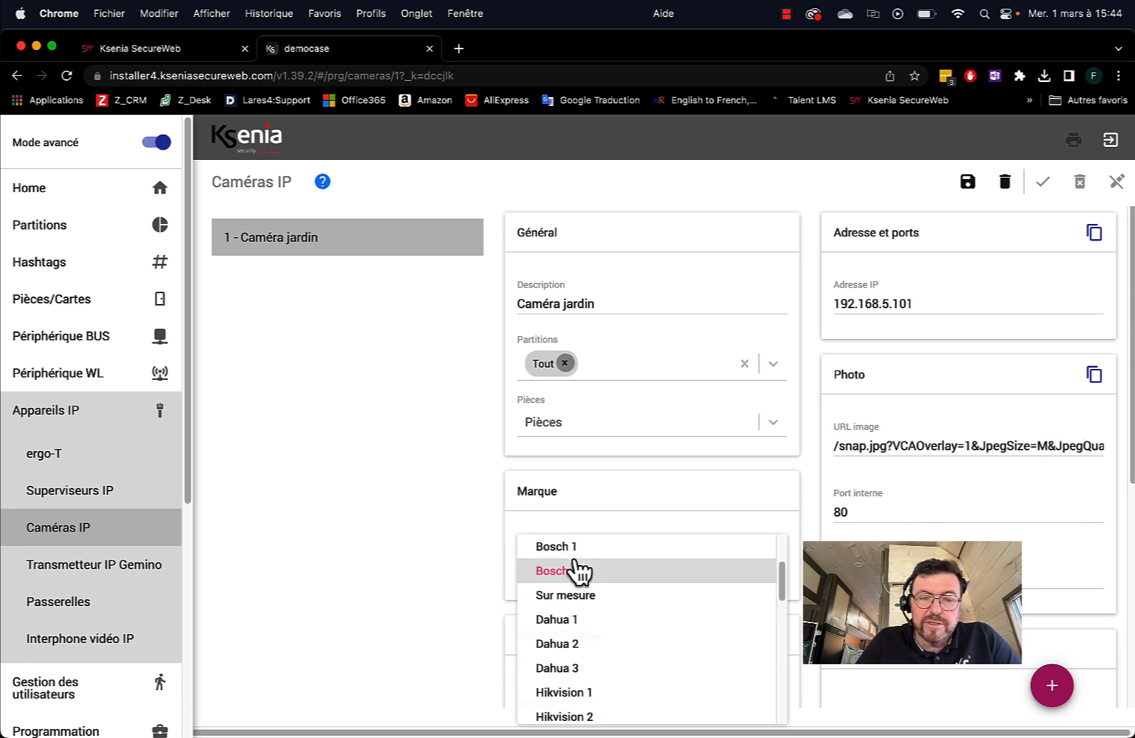
{"action": "left_click", "coordinate": [586, 622]}
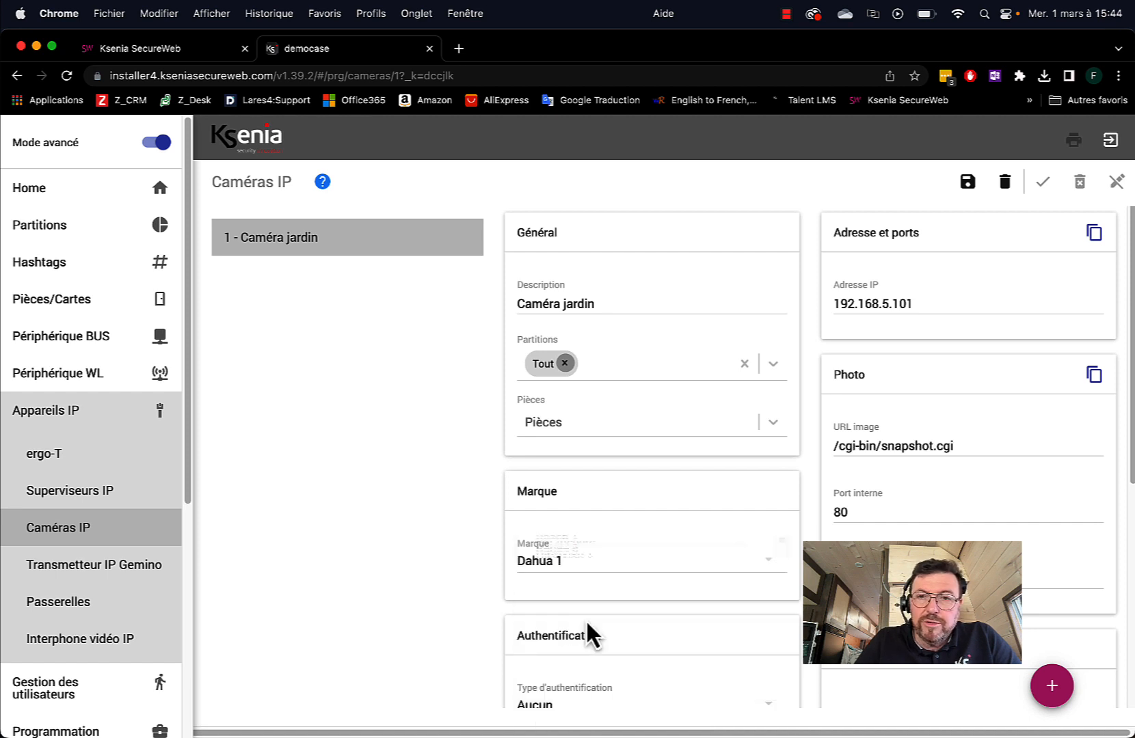
Set the camera brand to Hikvision 1, giving image URL /onvif/snapshot
{"action": "left_click", "coordinate": [613, 562]}
{"action": "scroll", "coordinate": [615, 567], "scroll_direction": "down", "scroll_amount": 2}
{"action": "scroll", "coordinate": [618, 577], "scroll_direction": "down", "scroll_amount": 2}
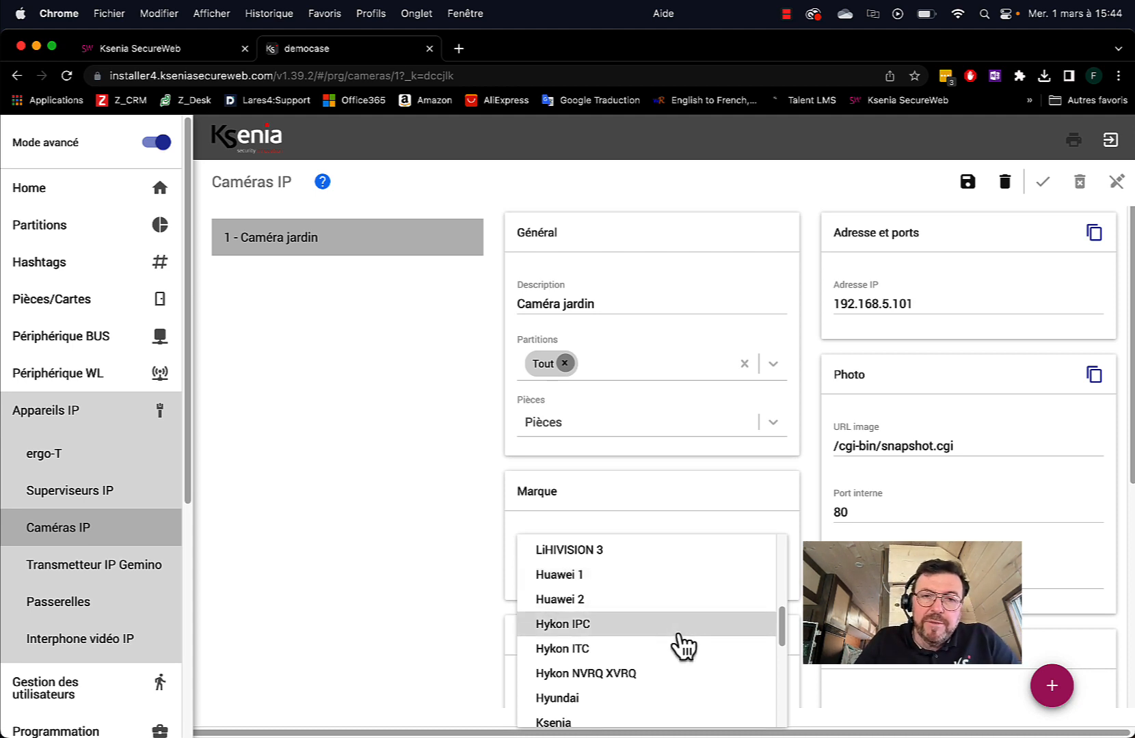
{"action": "scroll", "coordinate": [635, 634], "scroll_direction": "up", "scroll_amount": 2}
{"action": "scroll", "coordinate": [632, 633], "scroll_direction": "up", "scroll_amount": 1}
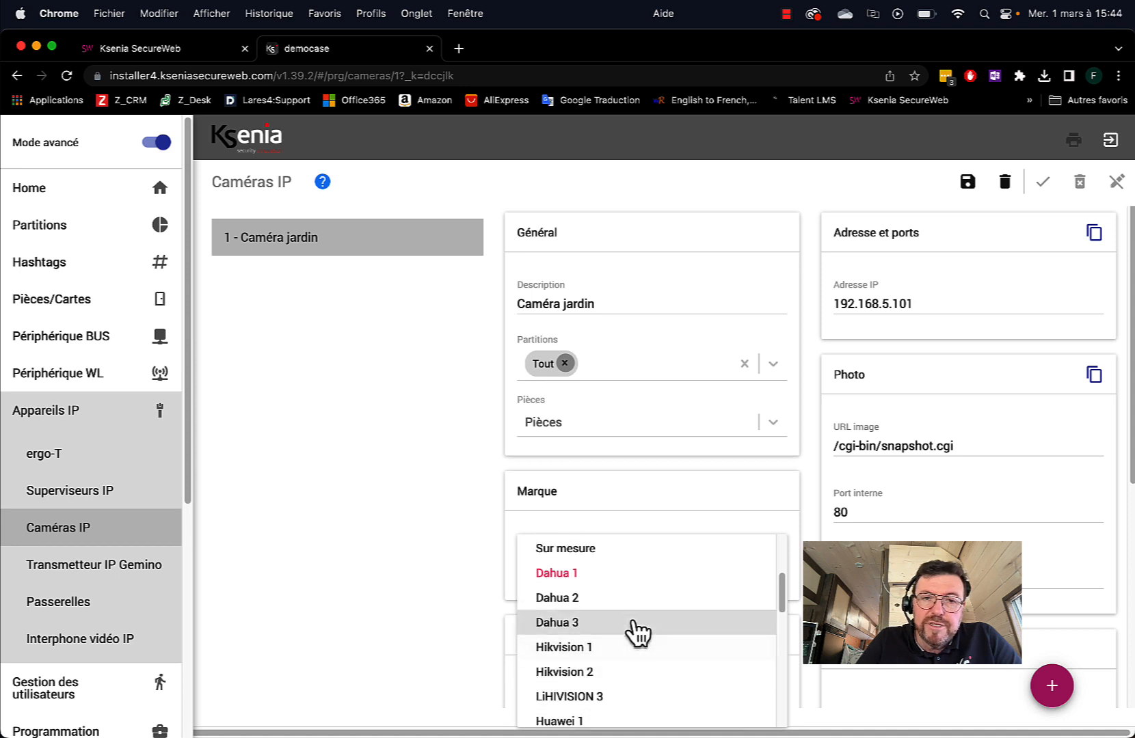
{"action": "scroll", "coordinate": [632, 633], "scroll_direction": "down", "scroll_amount": 10}
{"action": "scroll", "coordinate": [636, 632], "scroll_direction": "up", "scroll_amount": 15}
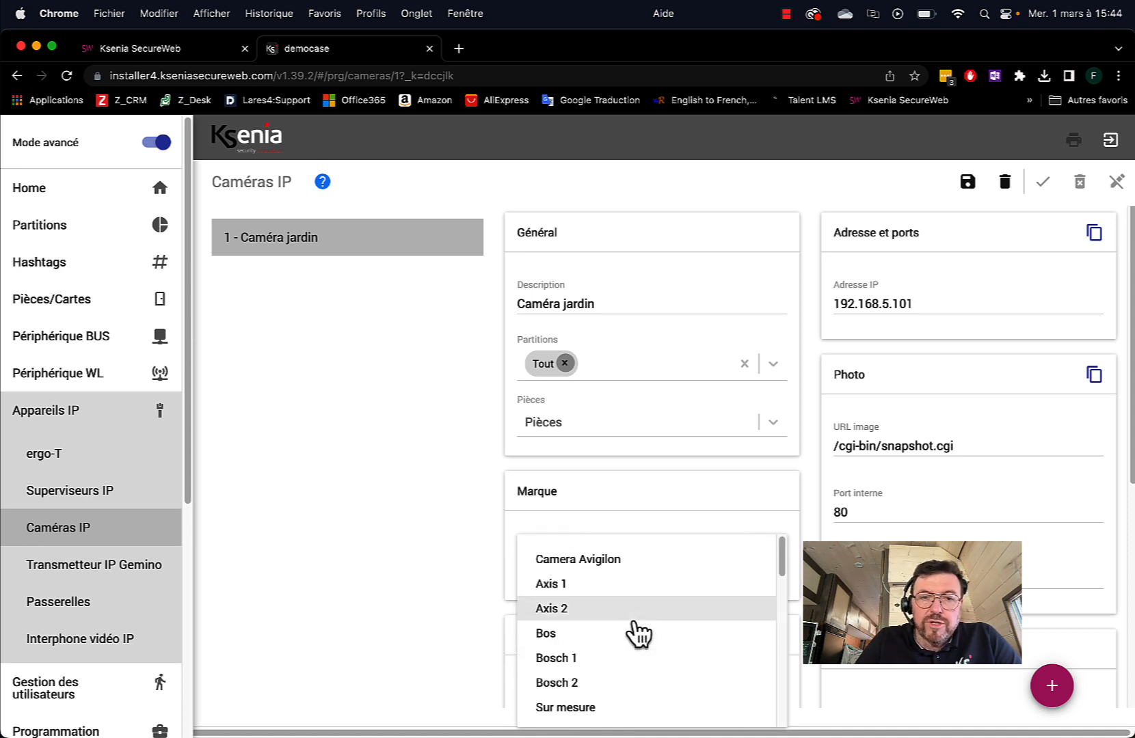
{"action": "scroll", "coordinate": [628, 649], "scroll_direction": "down", "scroll_amount": 1}
{"action": "scroll", "coordinate": [683, 651], "scroll_direction": "down", "scroll_amount": 5}
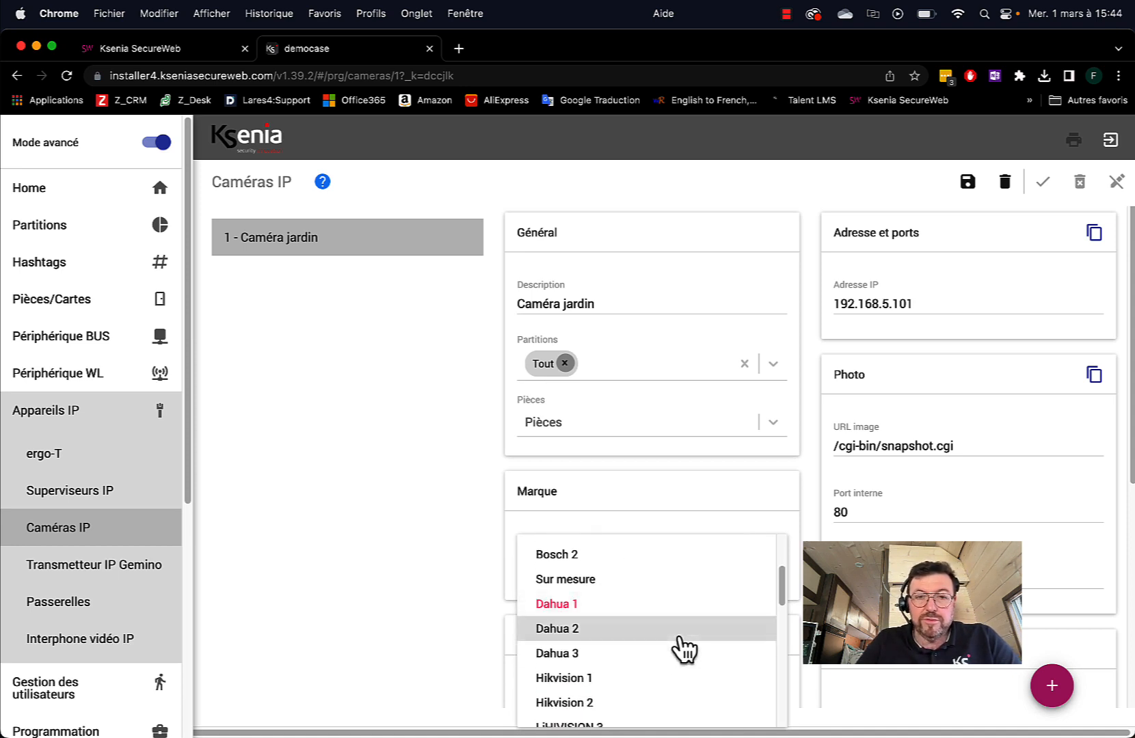
{"action": "scroll", "coordinate": [681, 648], "scroll_direction": "down", "scroll_amount": 5}
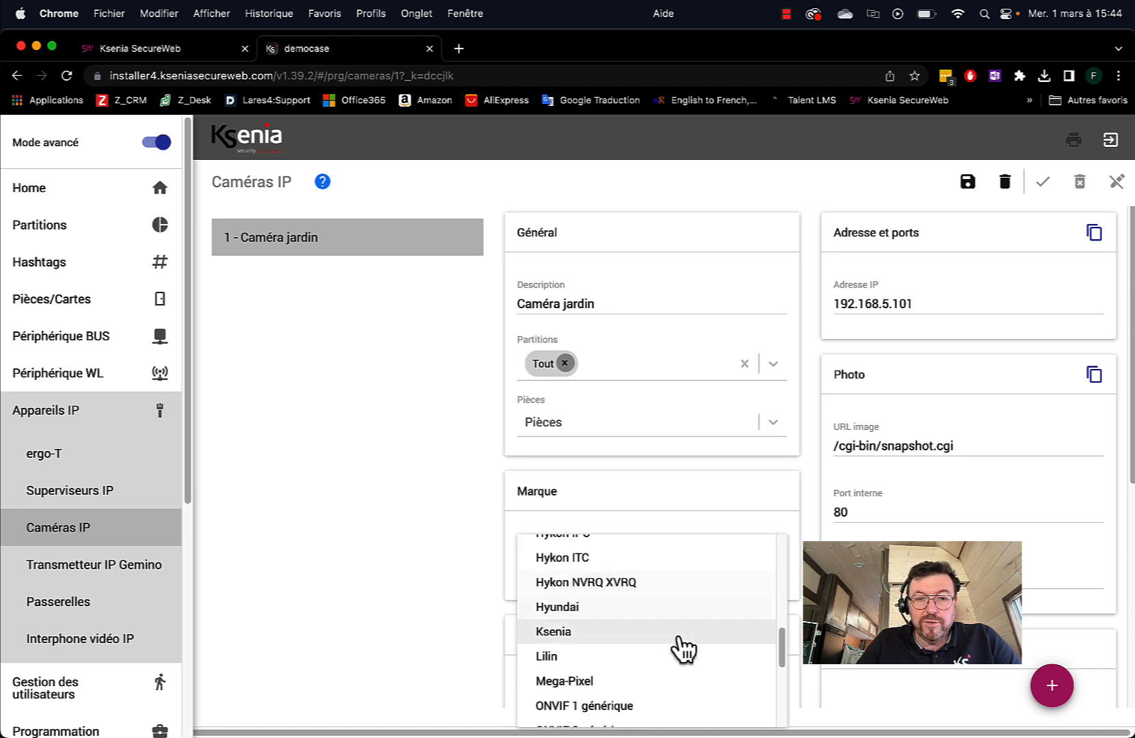
{"action": "scroll", "coordinate": [677, 647], "scroll_direction": "down", "scroll_amount": 2}
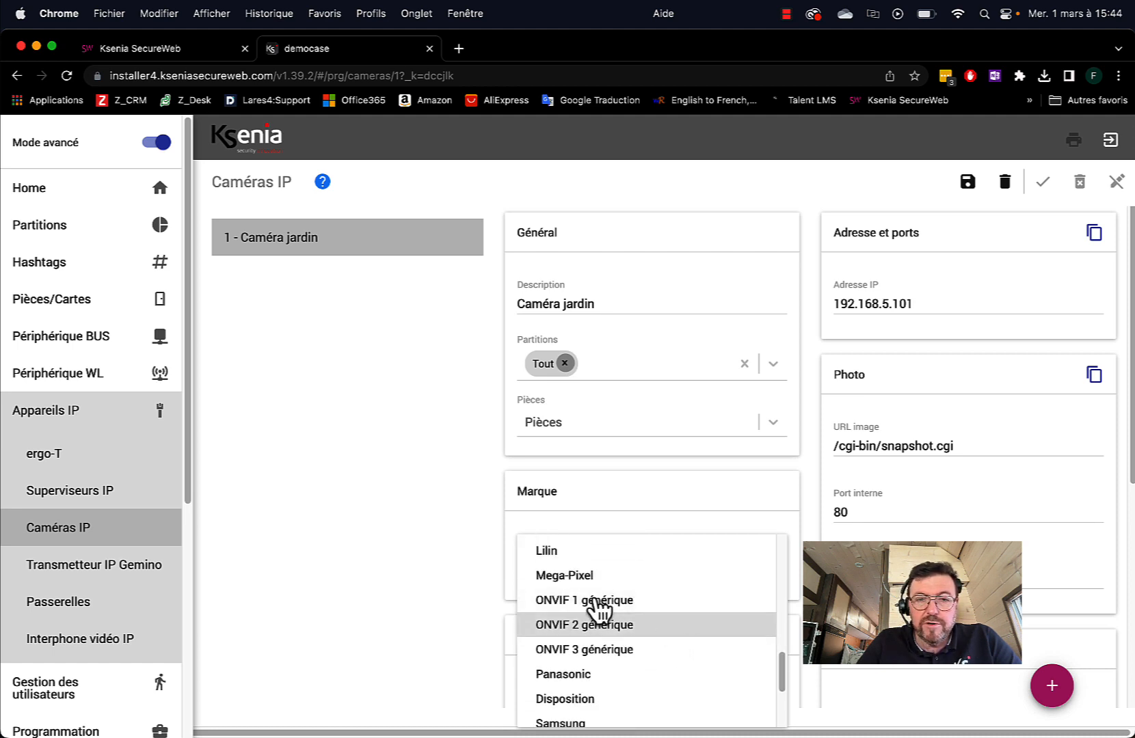
{"action": "left_click", "coordinate": [624, 602]}
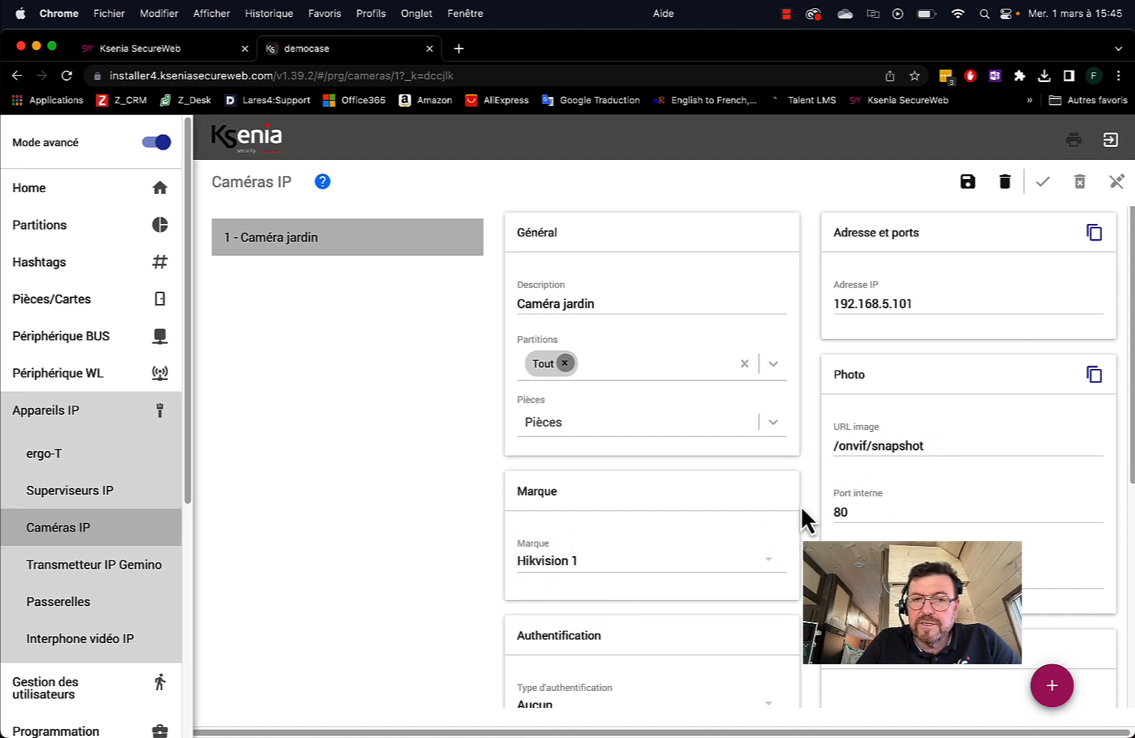
{"action": "left_click", "coordinate": [683, 567]}
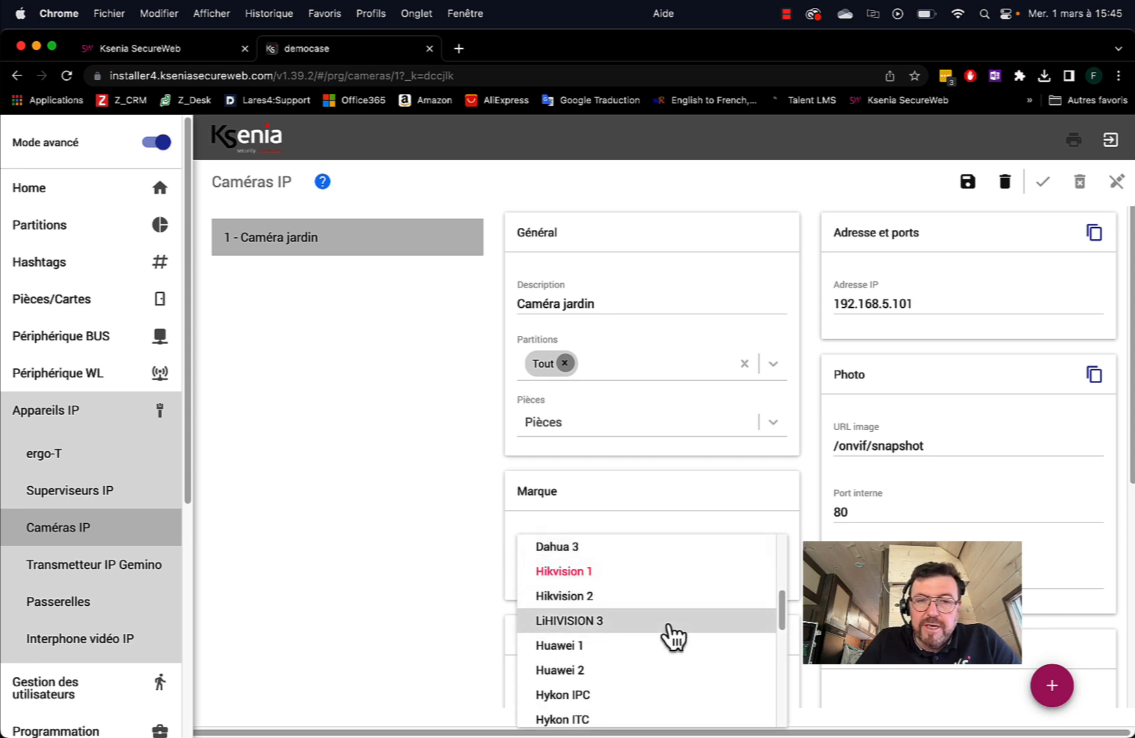
{"action": "scroll", "coordinate": [668, 635], "scroll_direction": "up", "scroll_amount": 4}
{"action": "scroll", "coordinate": [673, 636], "scroll_direction": "up", "scroll_amount": 3}
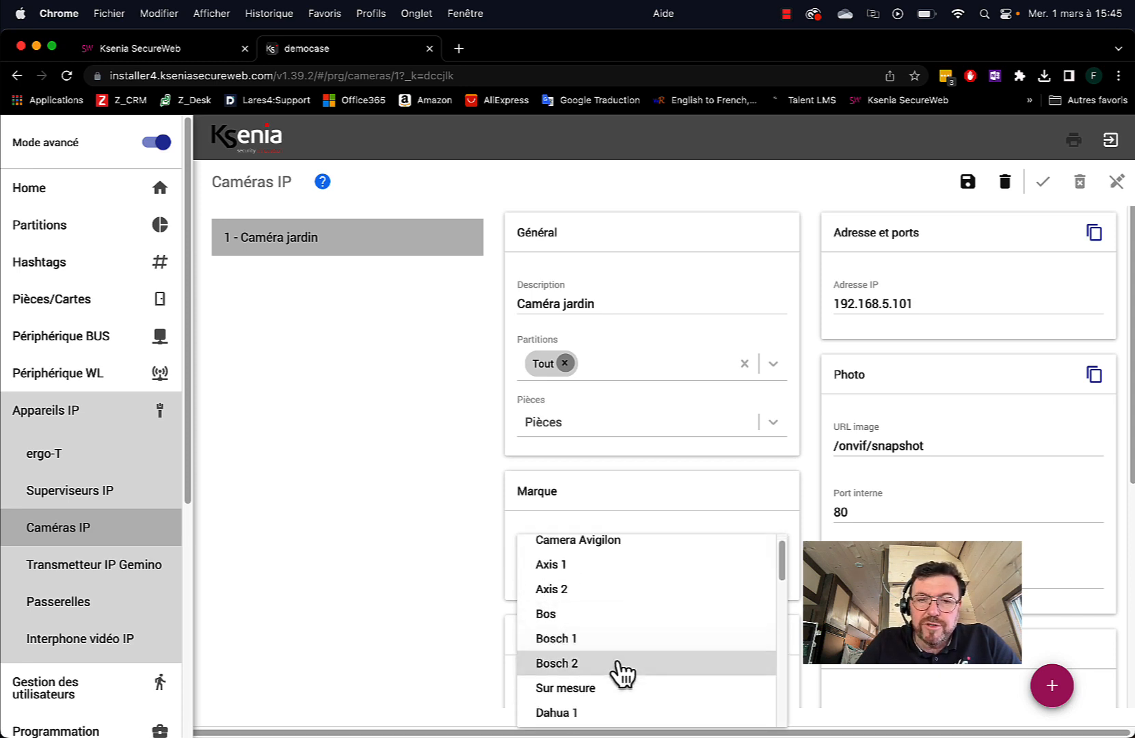
Reset the brand to Sur mesure, then choose Hykon ITC for image URL /images/snapshot.jpg
{"action": "left_click", "coordinate": [576, 689]}
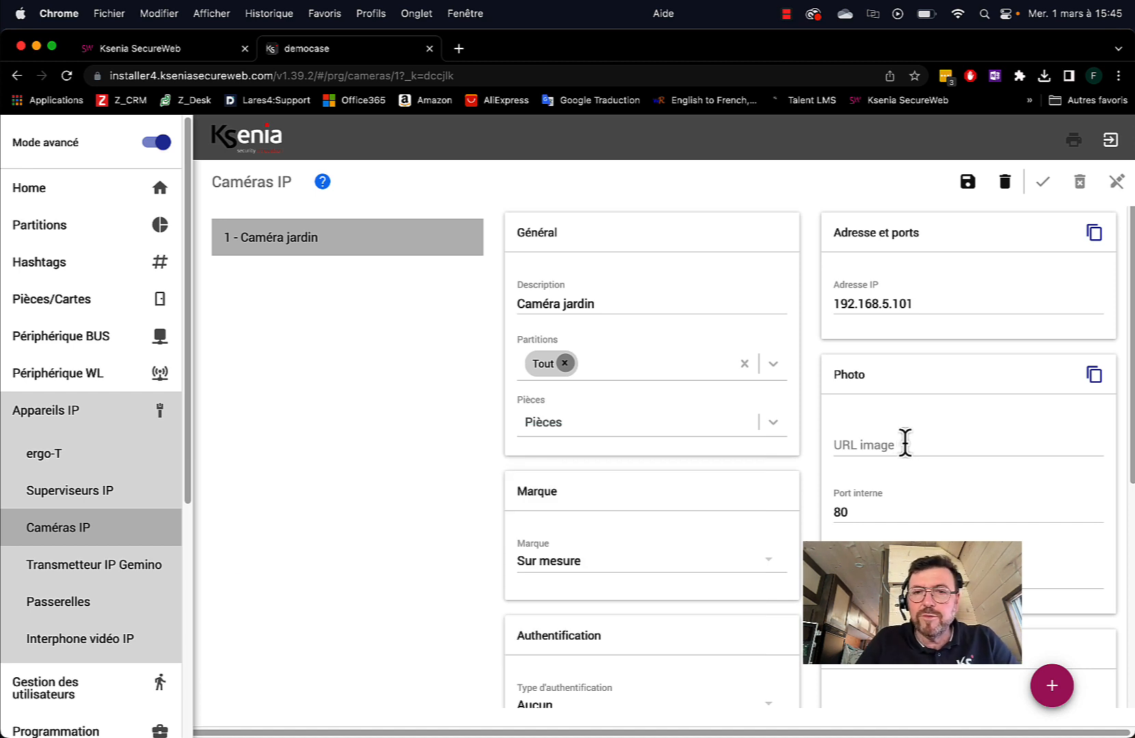
{"action": "left_click", "coordinate": [597, 563]}
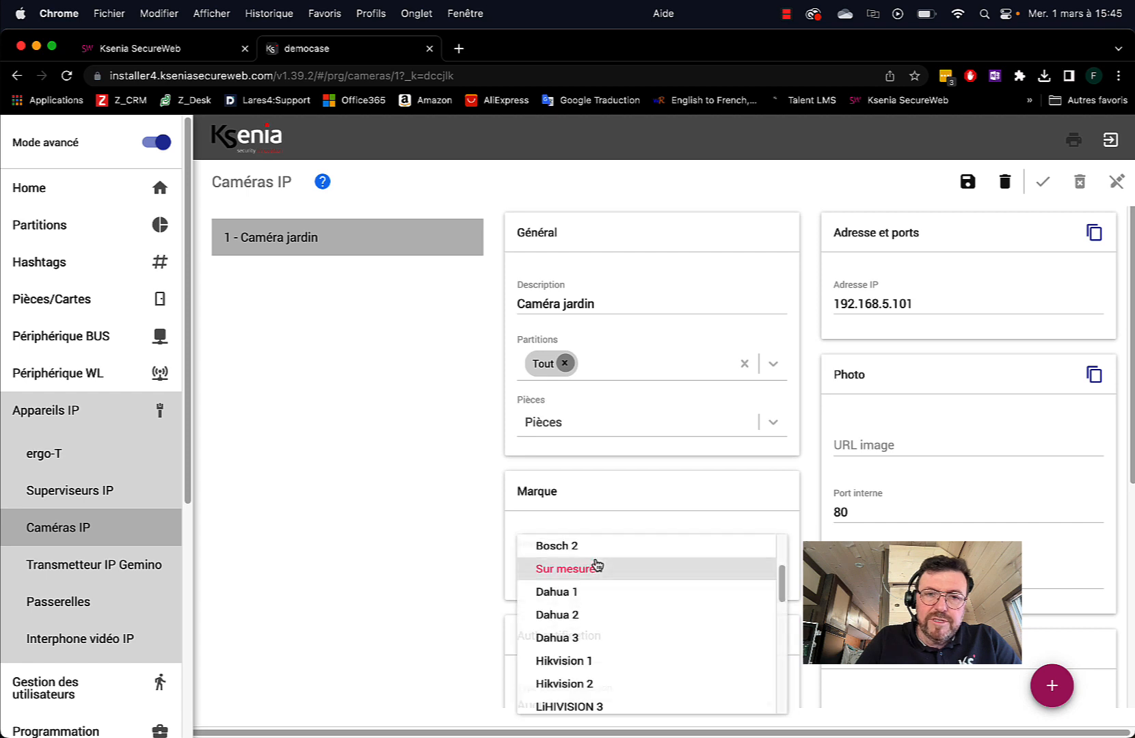
{"action": "scroll", "coordinate": [597, 564], "scroll_direction": "down", "scroll_amount": 6}
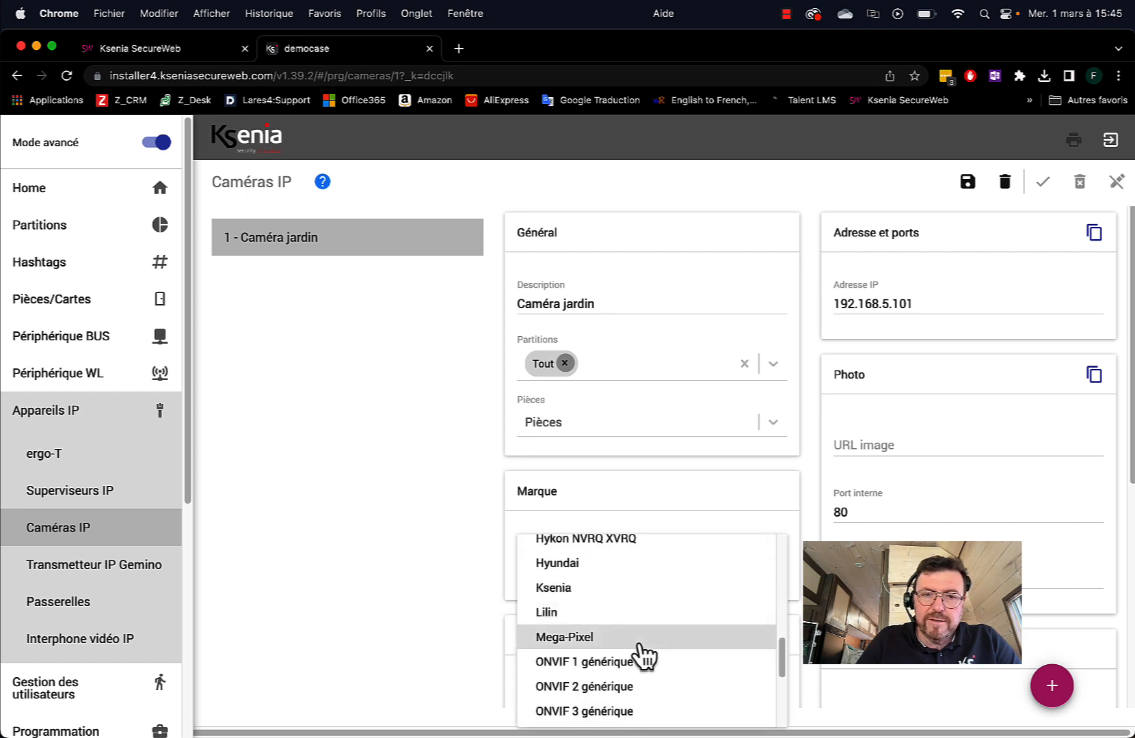
{"action": "left_click", "coordinate": [557, 589]}
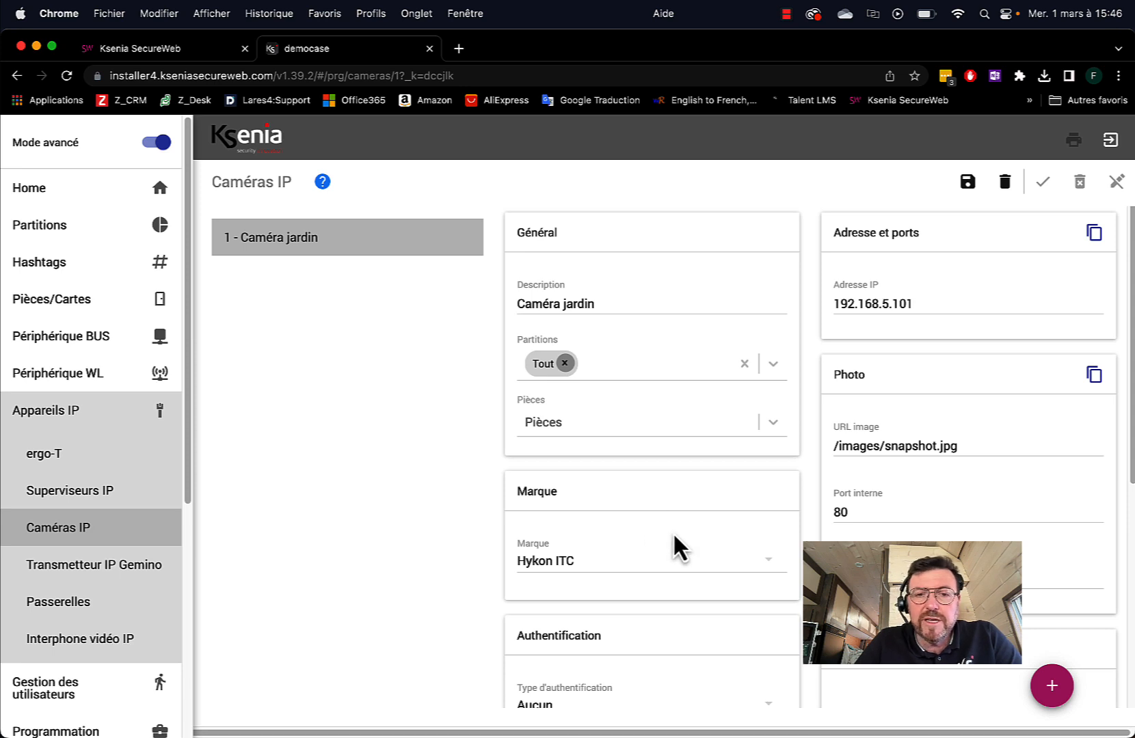
{"action": "scroll", "coordinate": [672, 531], "scroll_direction": "down", "scroll_amount": 3}
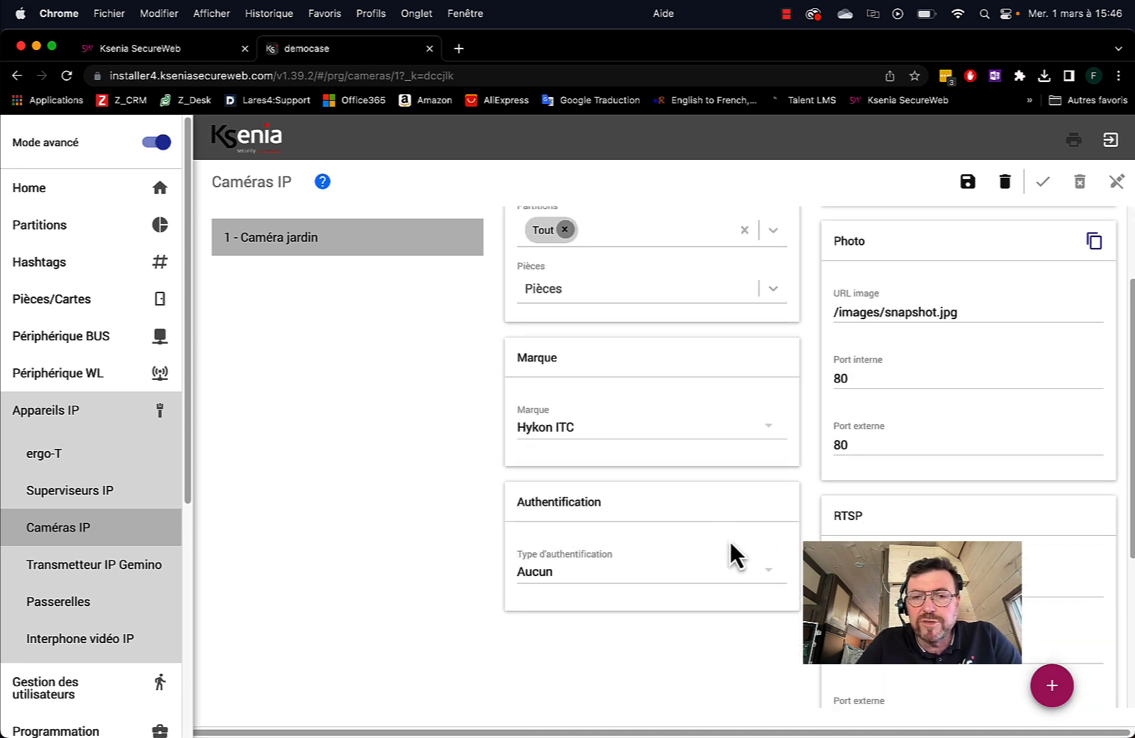
Set the camera's authentication to Résumé and enter its username and password
{"action": "left_click", "coordinate": [771, 573]}
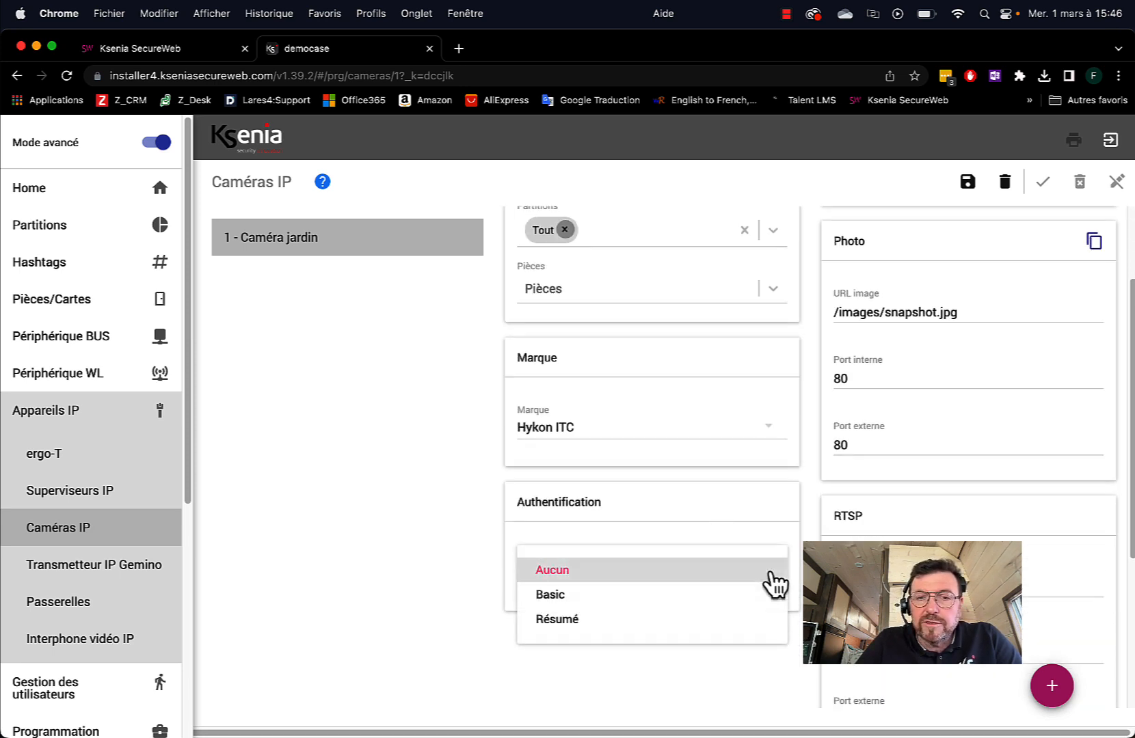
{"action": "left_click", "coordinate": [662, 633]}
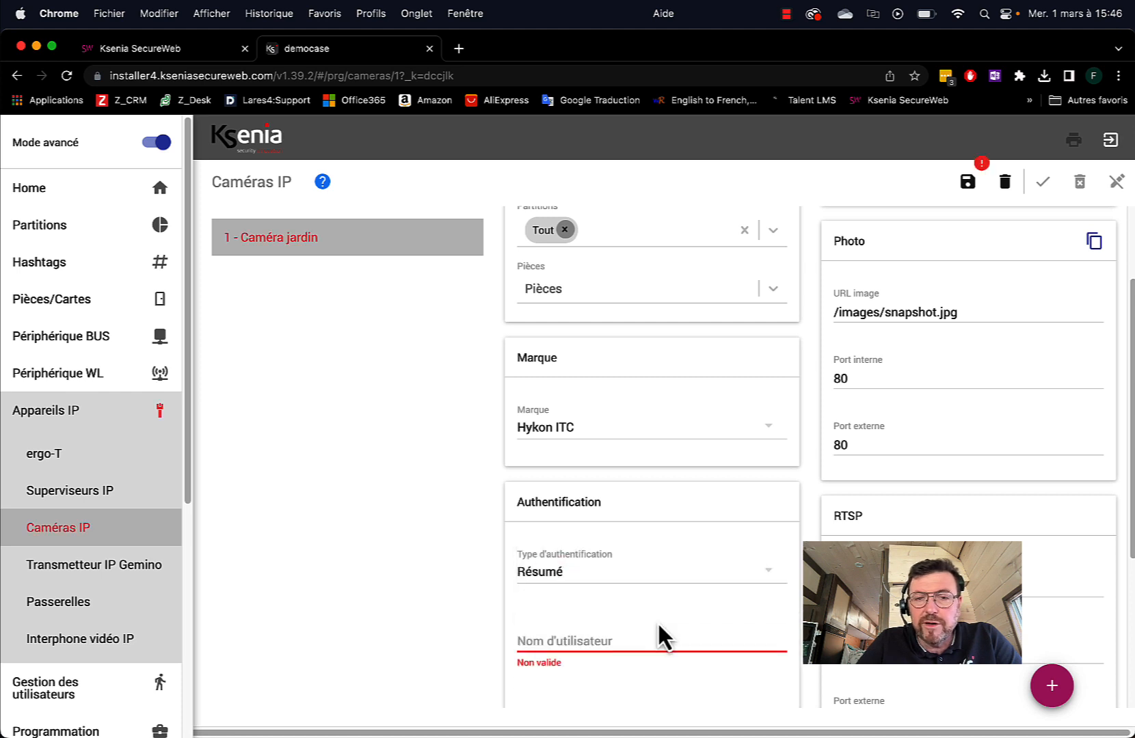
{"action": "left_click", "coordinate": [592, 641]}
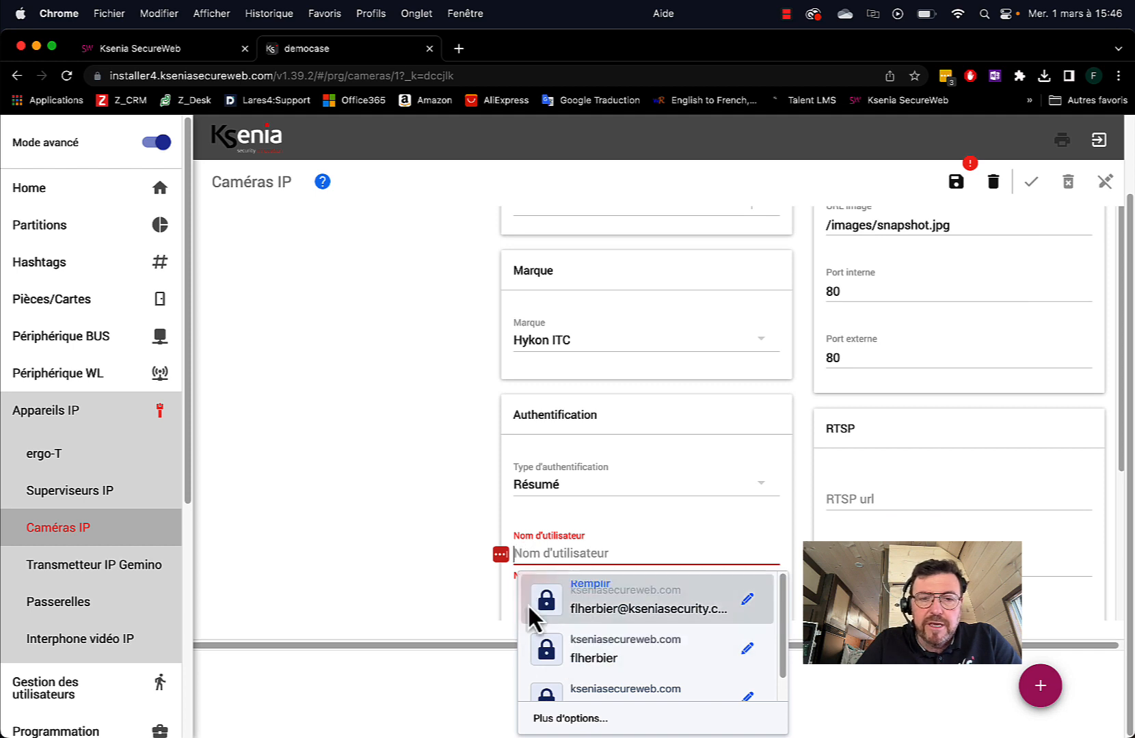
{"action": "type", "text": "admin"}
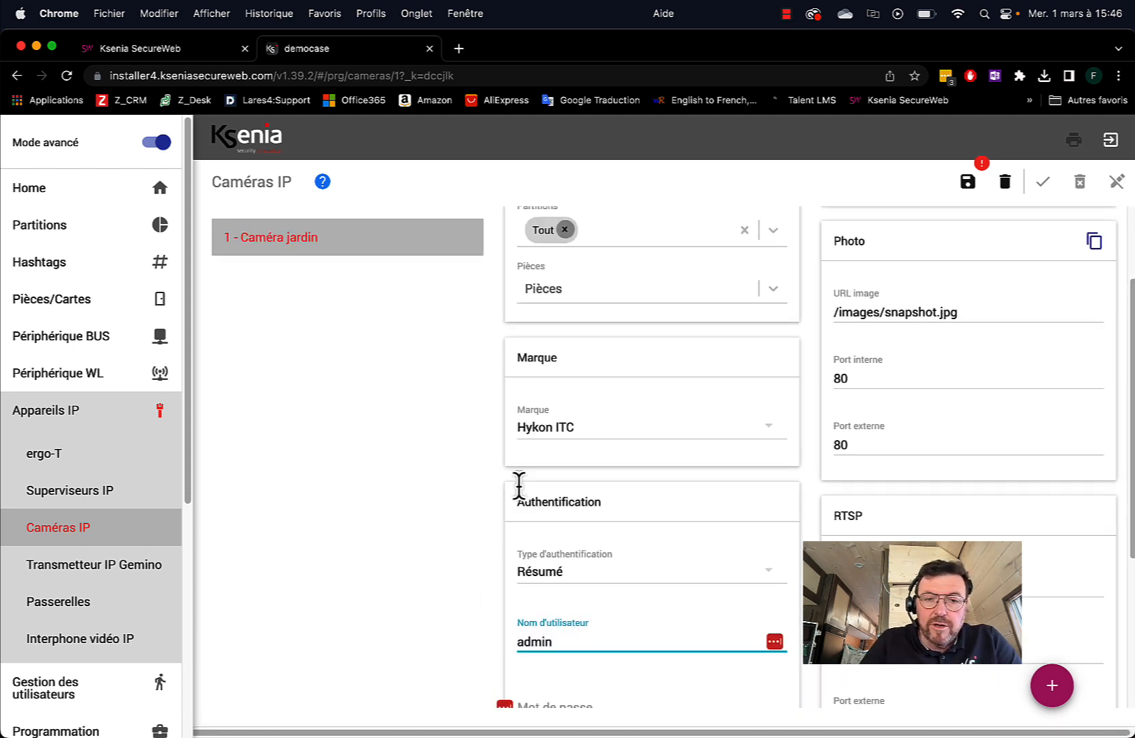
{"action": "scroll", "coordinate": [519, 488], "scroll_direction": "down", "scroll_amount": 5}
{"action": "left_click", "coordinate": [547, 517]}
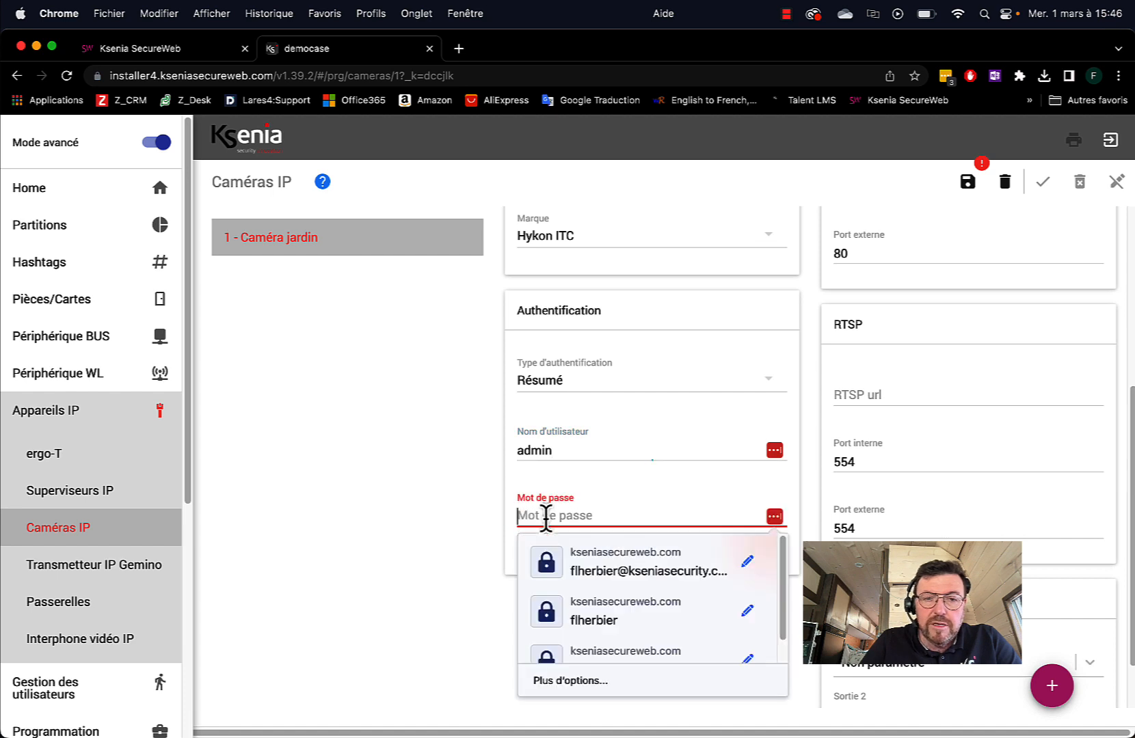
{"action": "type", "text": "****"}
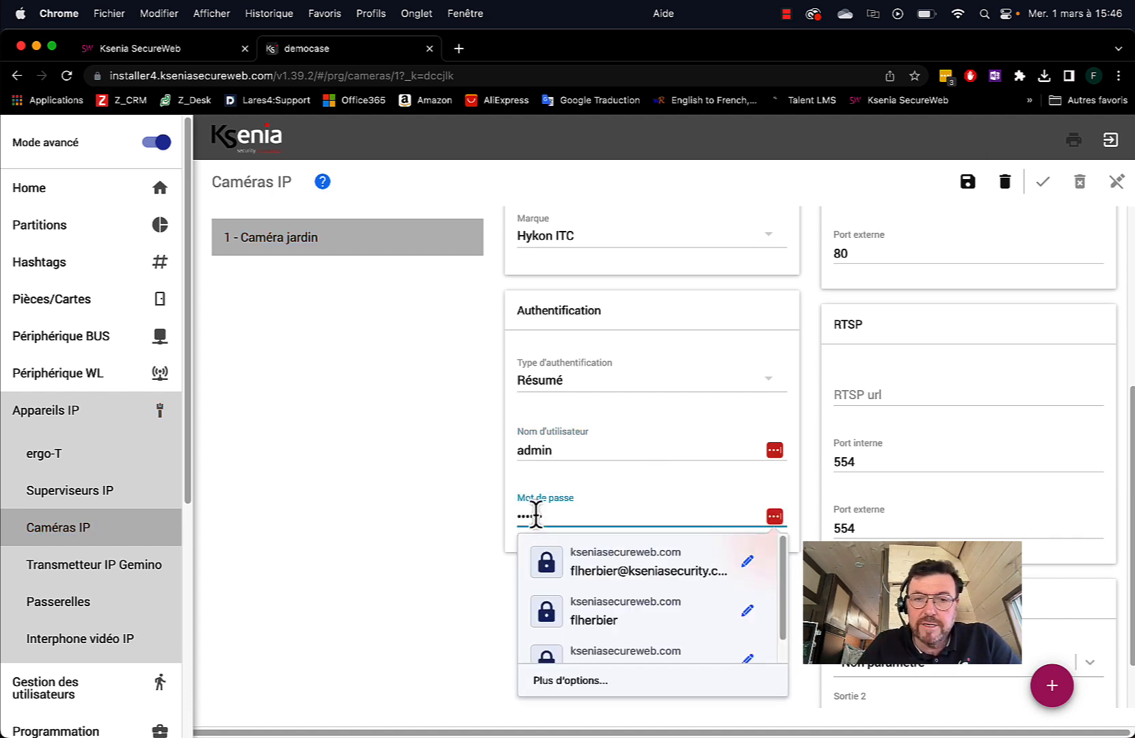
{"action": "left_click", "coordinate": [438, 521]}
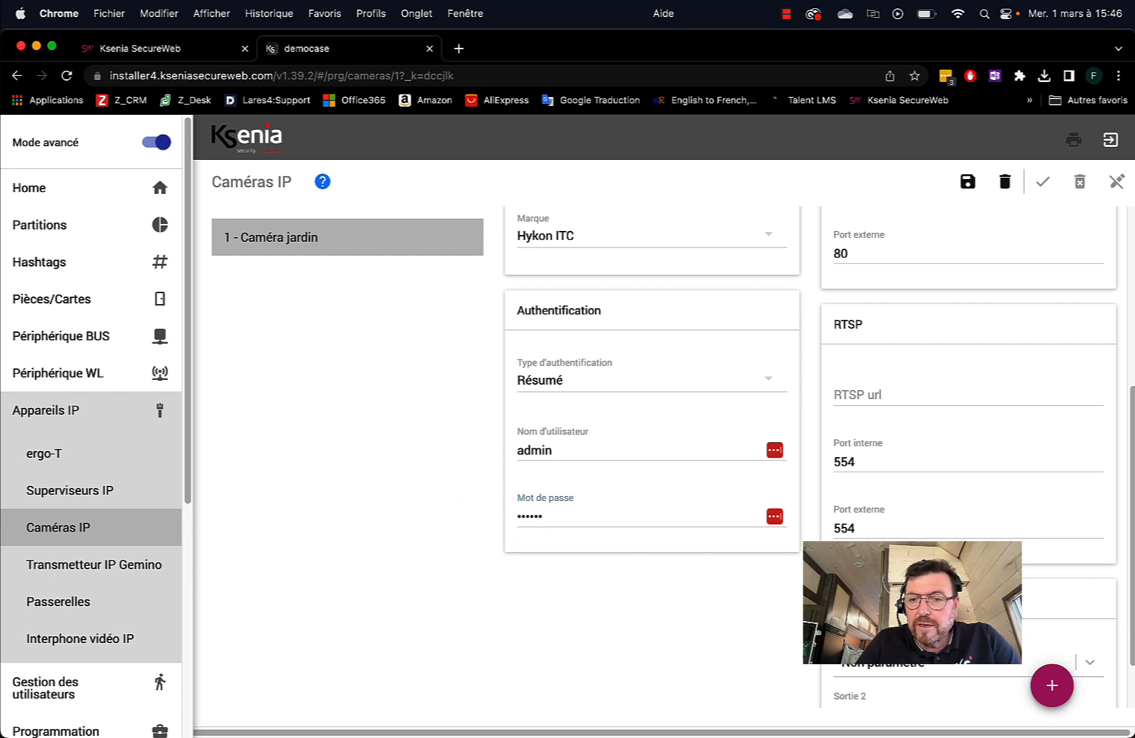
{"action": "scroll", "coordinate": [966, 529], "scroll_direction": "down", "scroll_amount": 1}
{"action": "scroll", "coordinate": [964, 529], "scroll_direction": "down", "scroll_amount": 1}
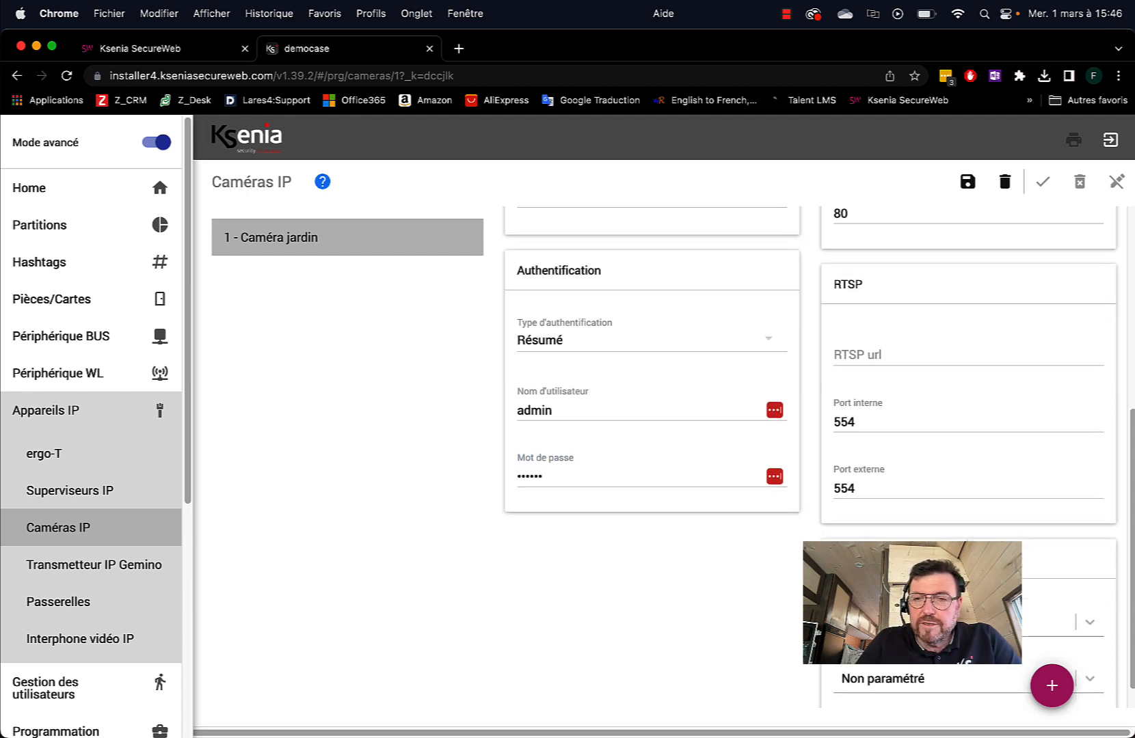
{"action": "scroll", "coordinate": [962, 528], "scroll_direction": "up", "scroll_amount": 15}
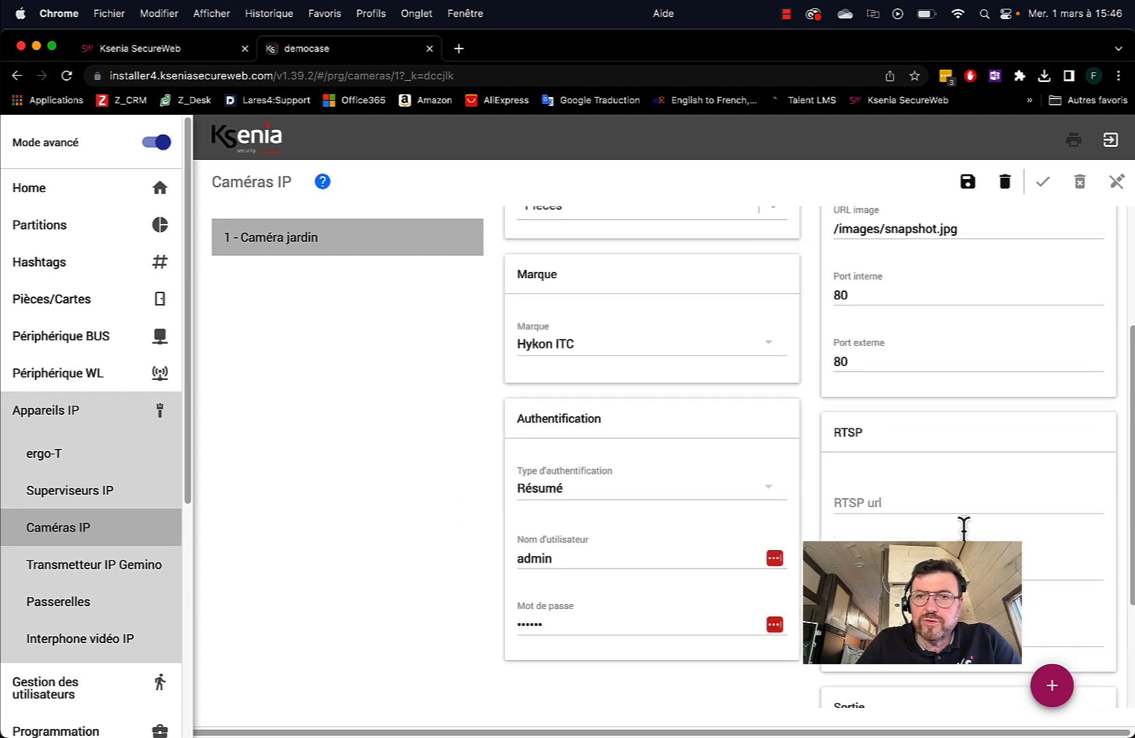
Save the camera settings, apply the session and send the configuration to the panel
{"action": "left_click", "coordinate": [968, 186]}
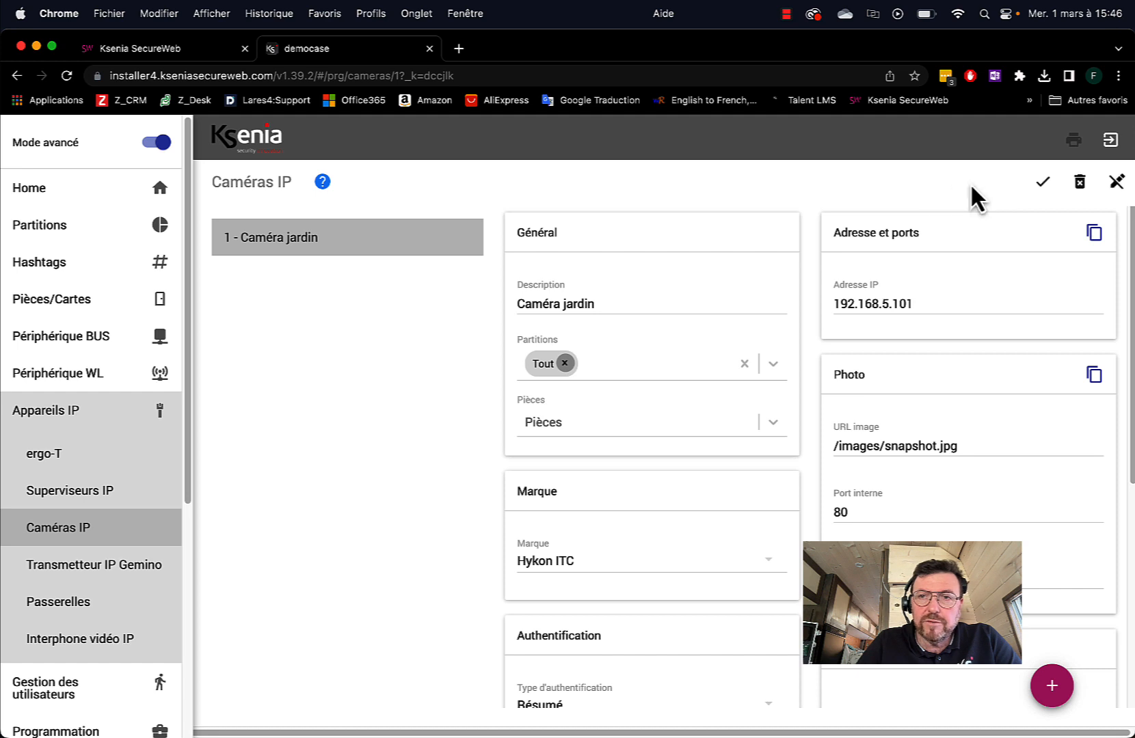
{"action": "left_click", "coordinate": [1044, 186]}
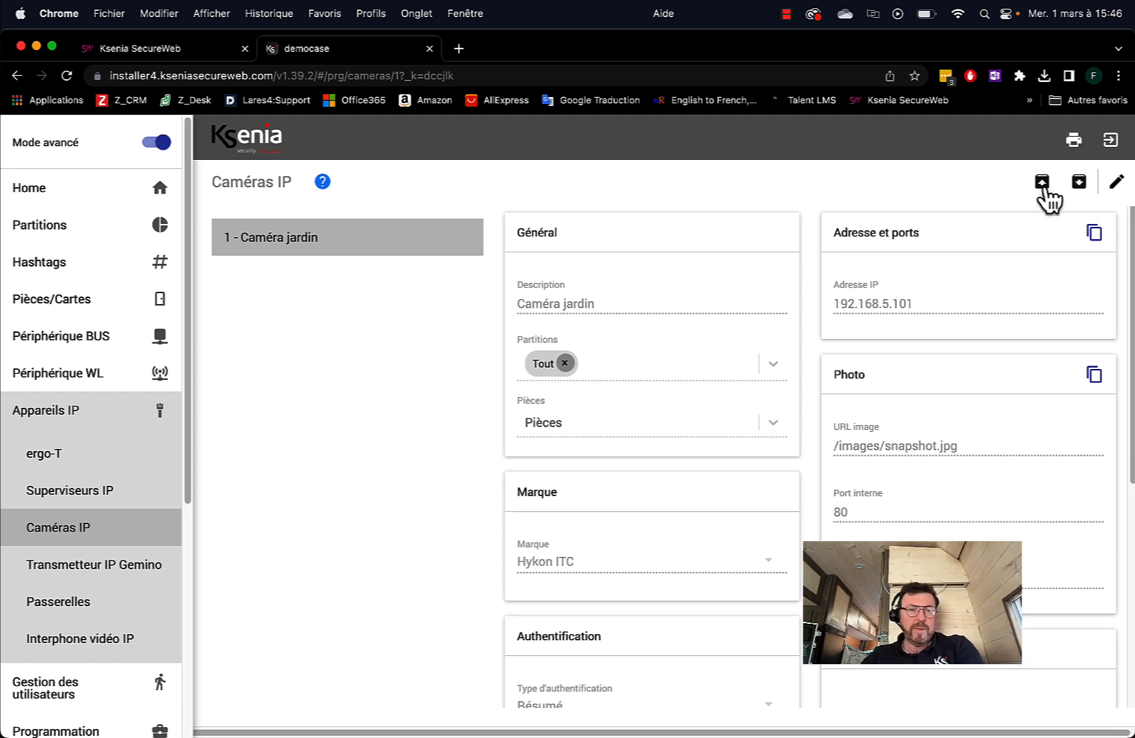
{"action": "left_click", "coordinate": [1044, 192]}
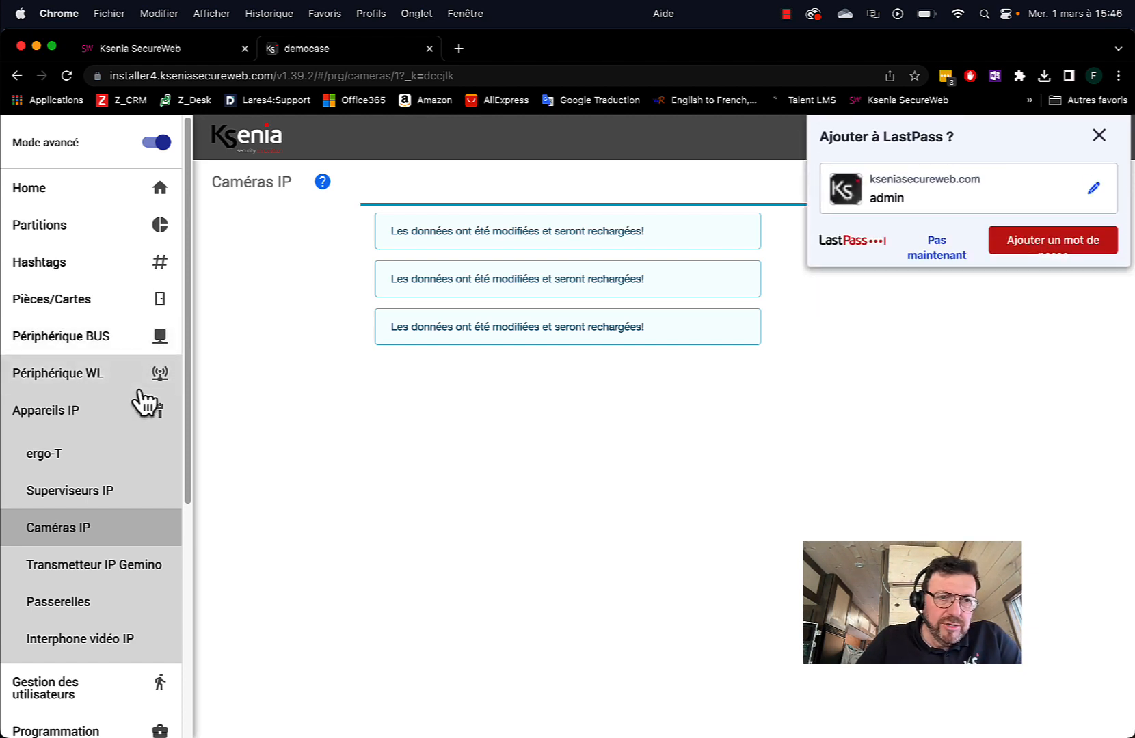
{"action": "left_click", "coordinate": [937, 254]}
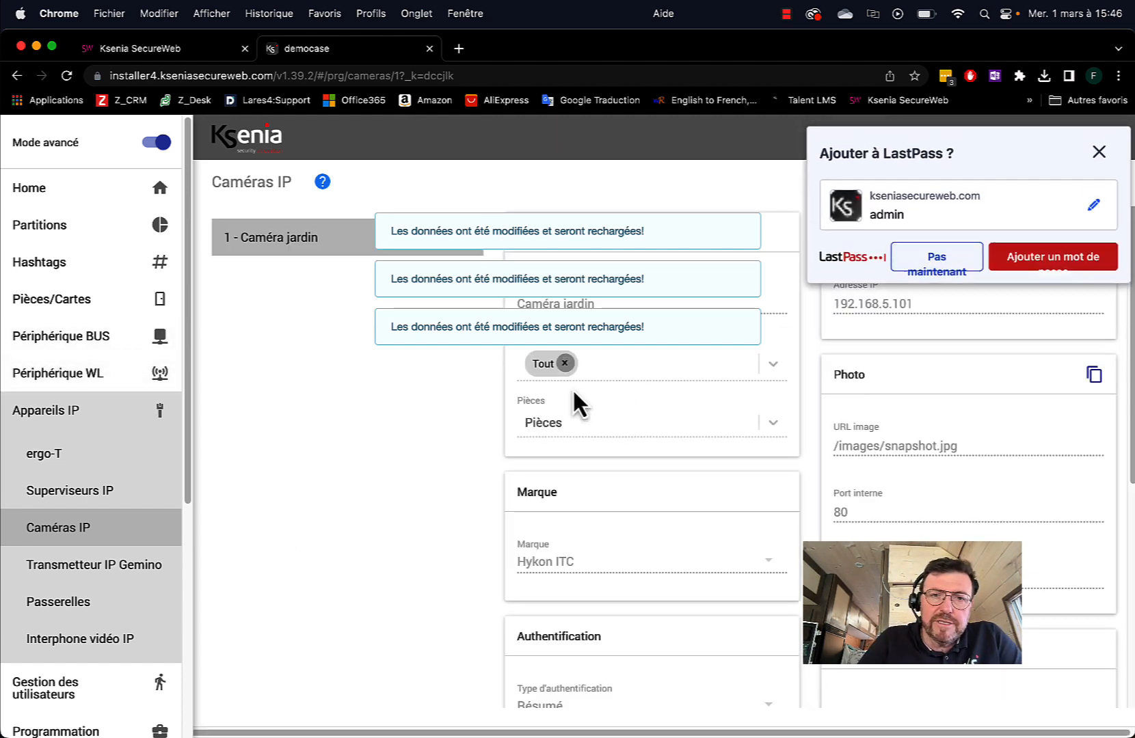
{"action": "left_click", "coordinate": [68, 416]}
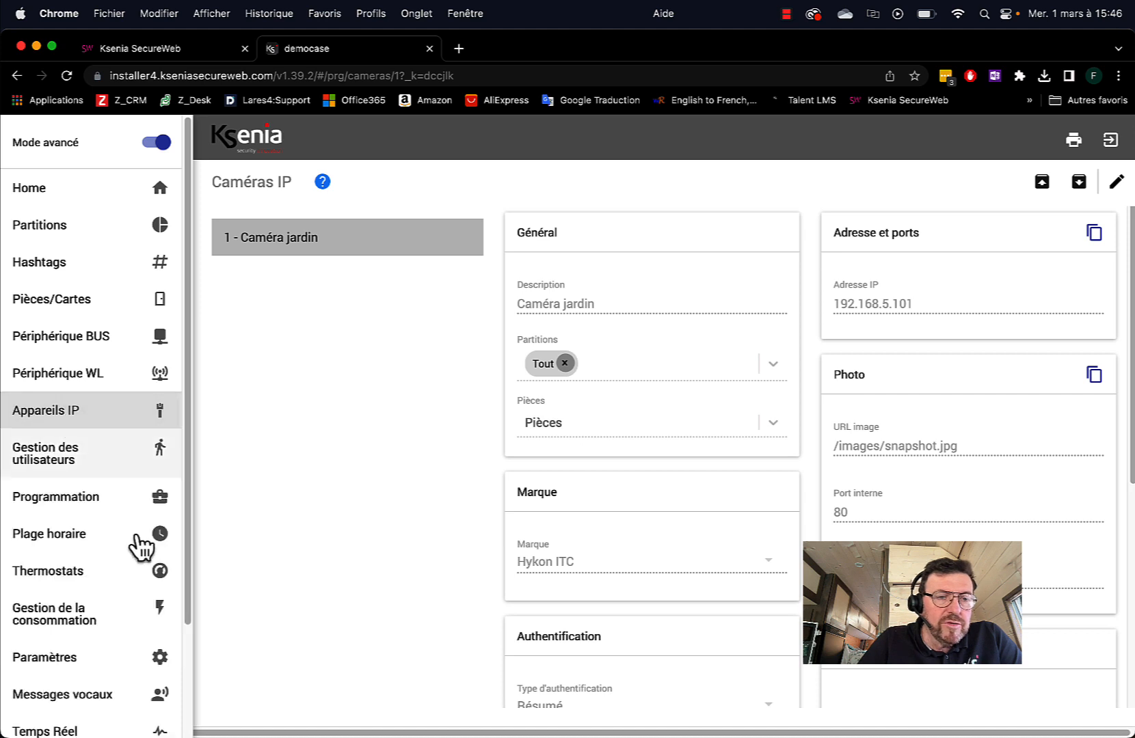
Open zone 1 'Ouverture porte d'entrée' from the Programmation zones list
{"action": "left_click", "coordinate": [71, 509]}
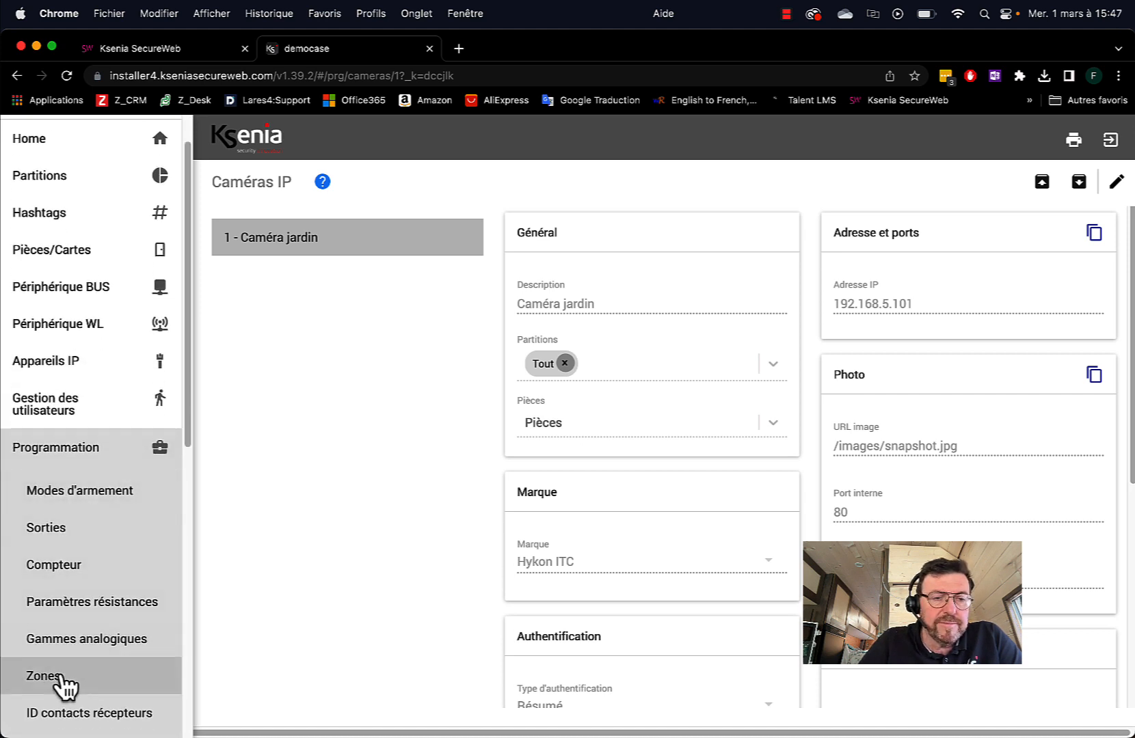
{"action": "left_click", "coordinate": [63, 680]}
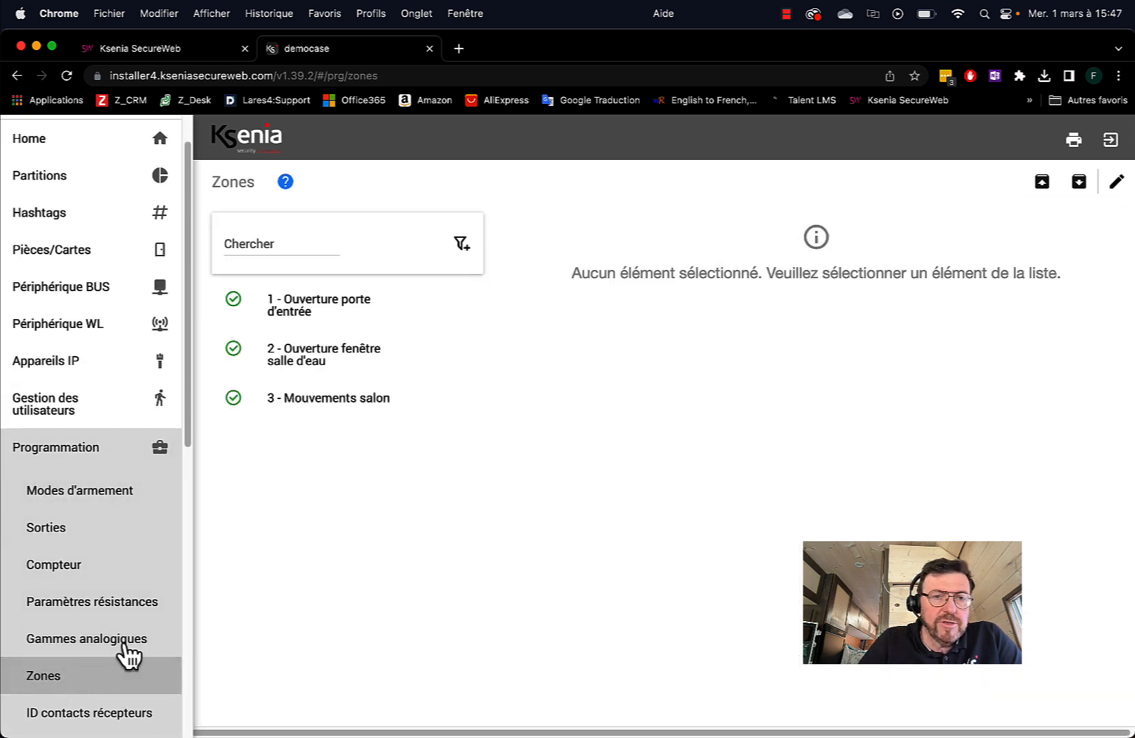
{"action": "left_click", "coordinate": [309, 318]}
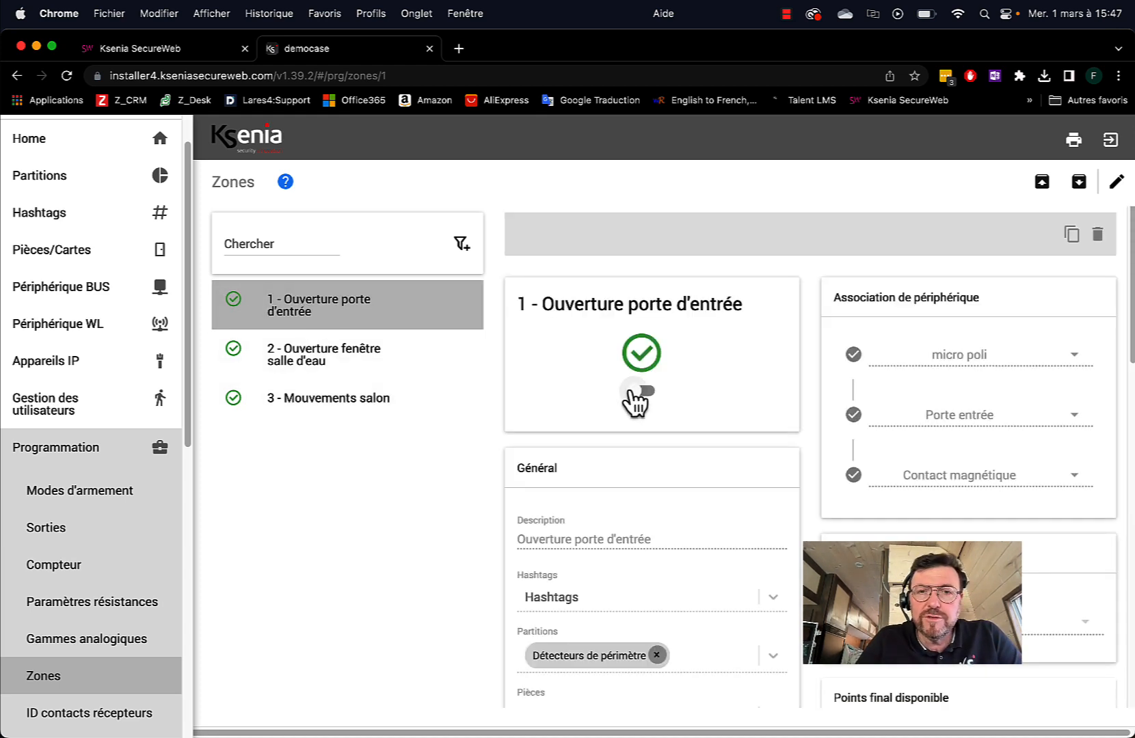
{"action": "scroll", "coordinate": [711, 432], "scroll_direction": "down", "scroll_amount": 2}
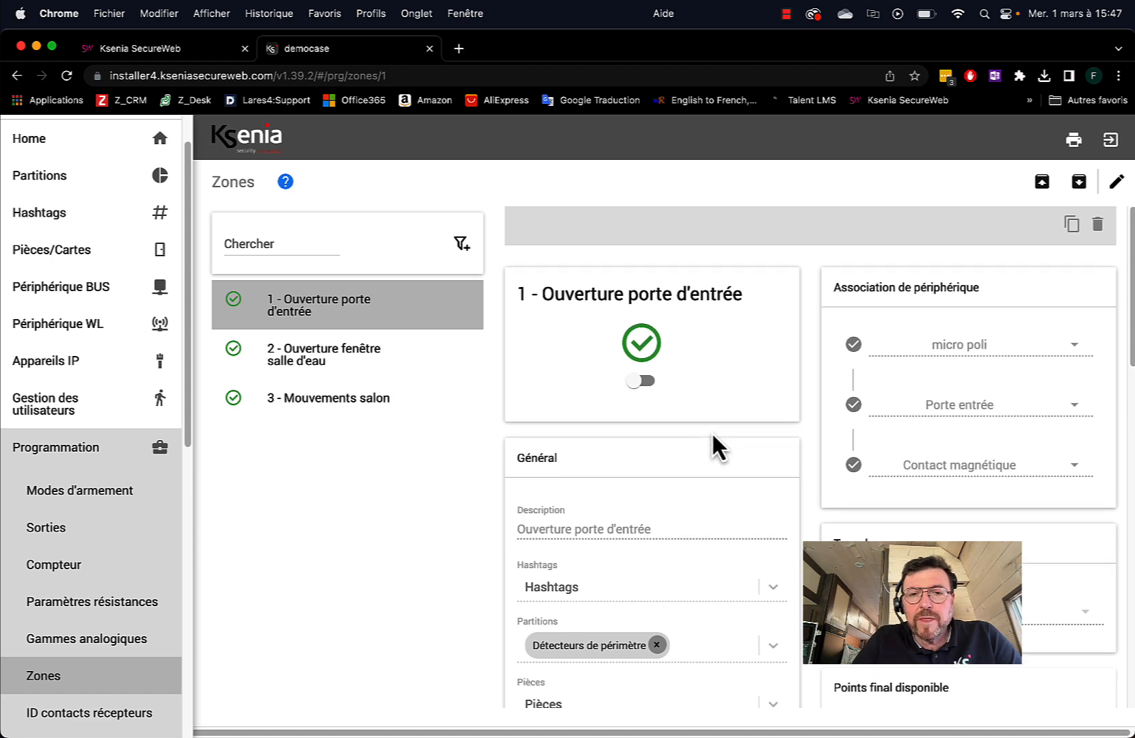
{"action": "scroll", "coordinate": [862, 366], "scroll_direction": "down", "scroll_amount": 2}
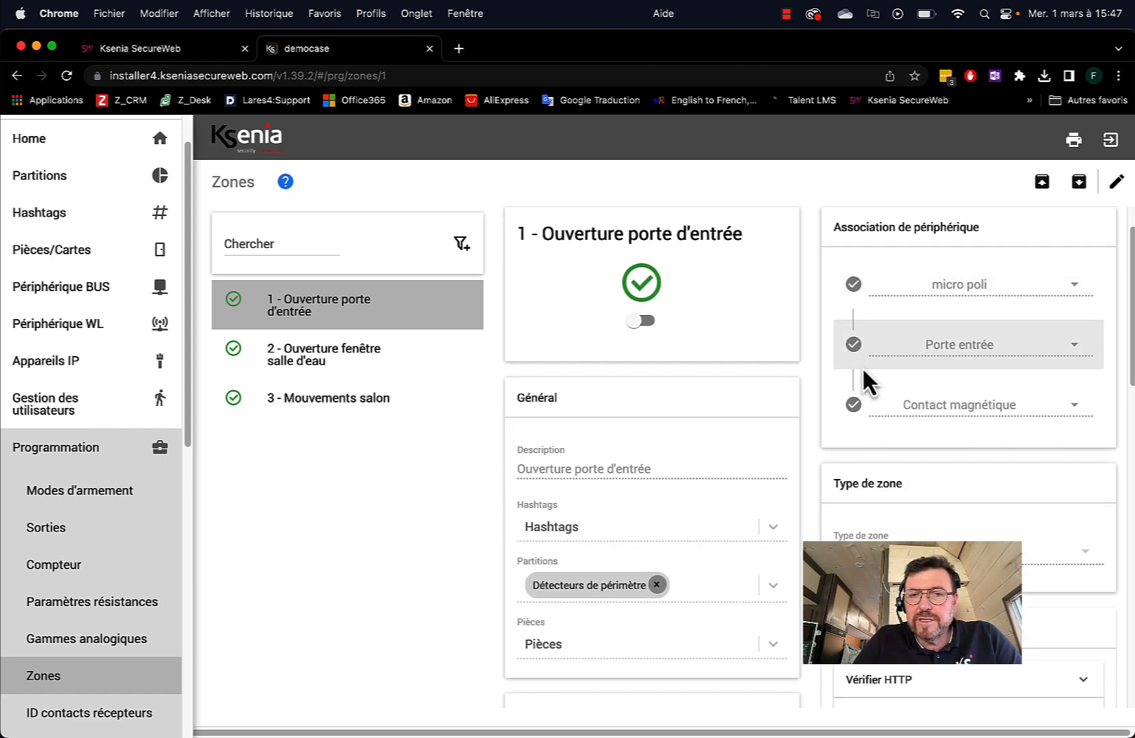
{"action": "scroll", "coordinate": [855, 369], "scroll_direction": "down", "scroll_amount": 5}
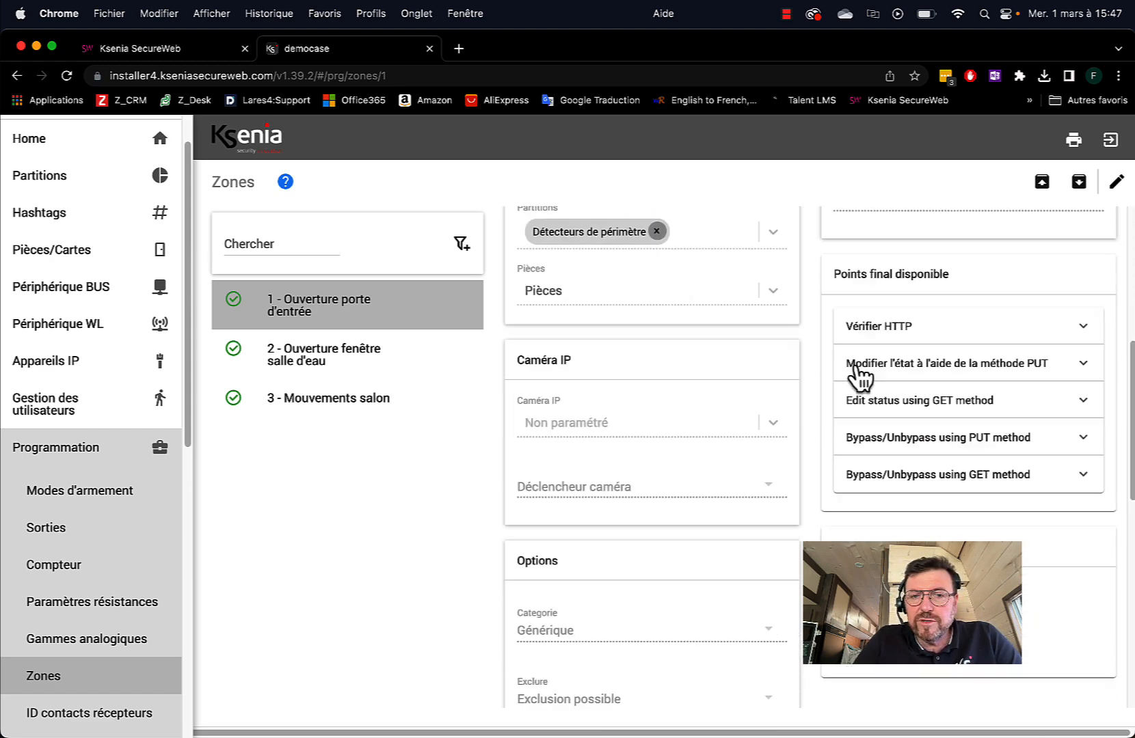
Link zone 1 to Caméra jardin triggered on Alarme, then save and apply
{"action": "left_click", "coordinate": [1114, 183]}
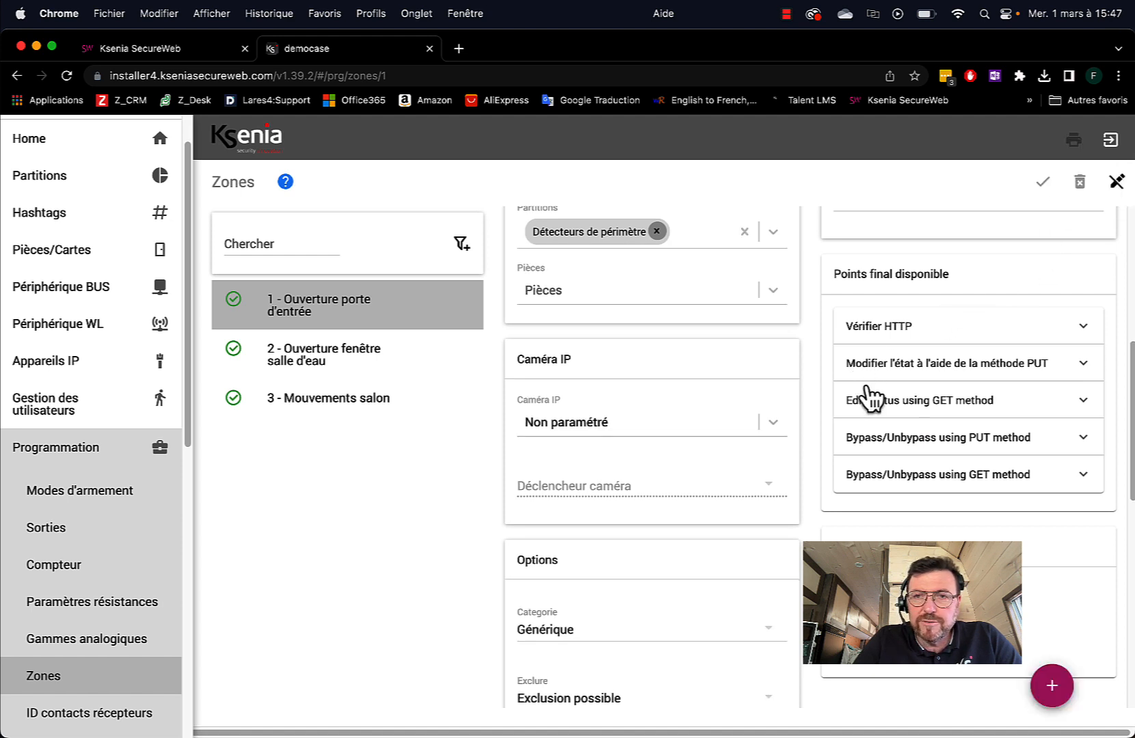
{"action": "left_click", "coordinate": [600, 425]}
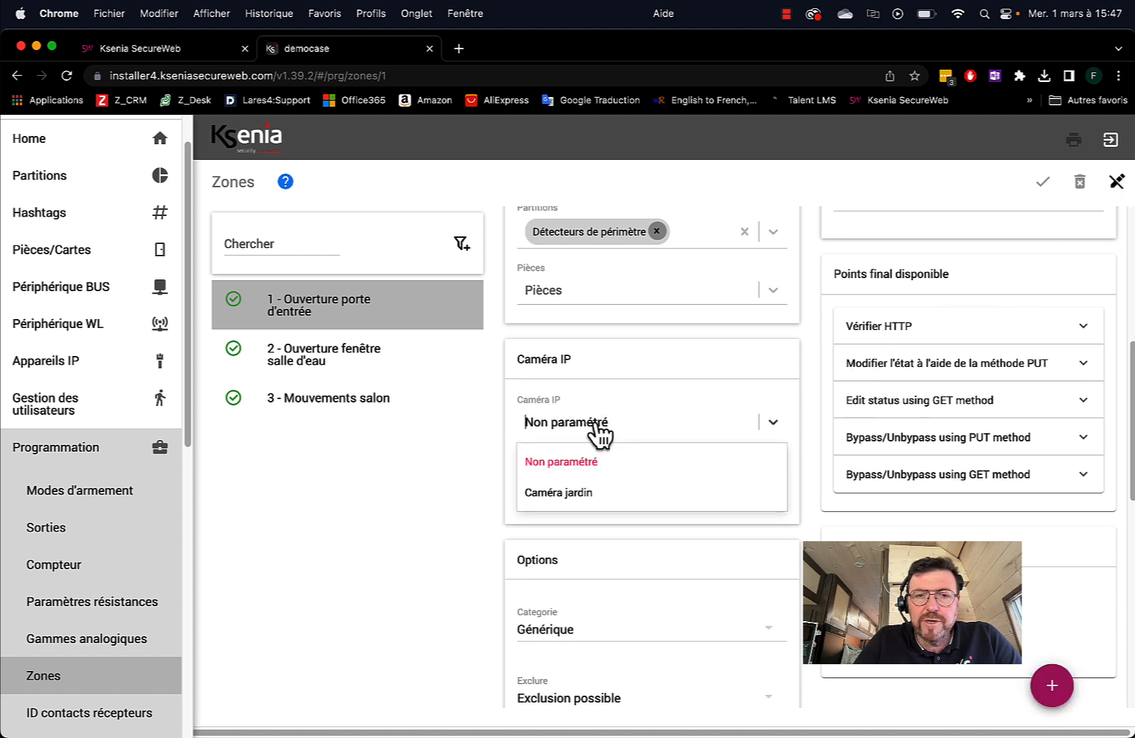
{"action": "left_click", "coordinate": [591, 493]}
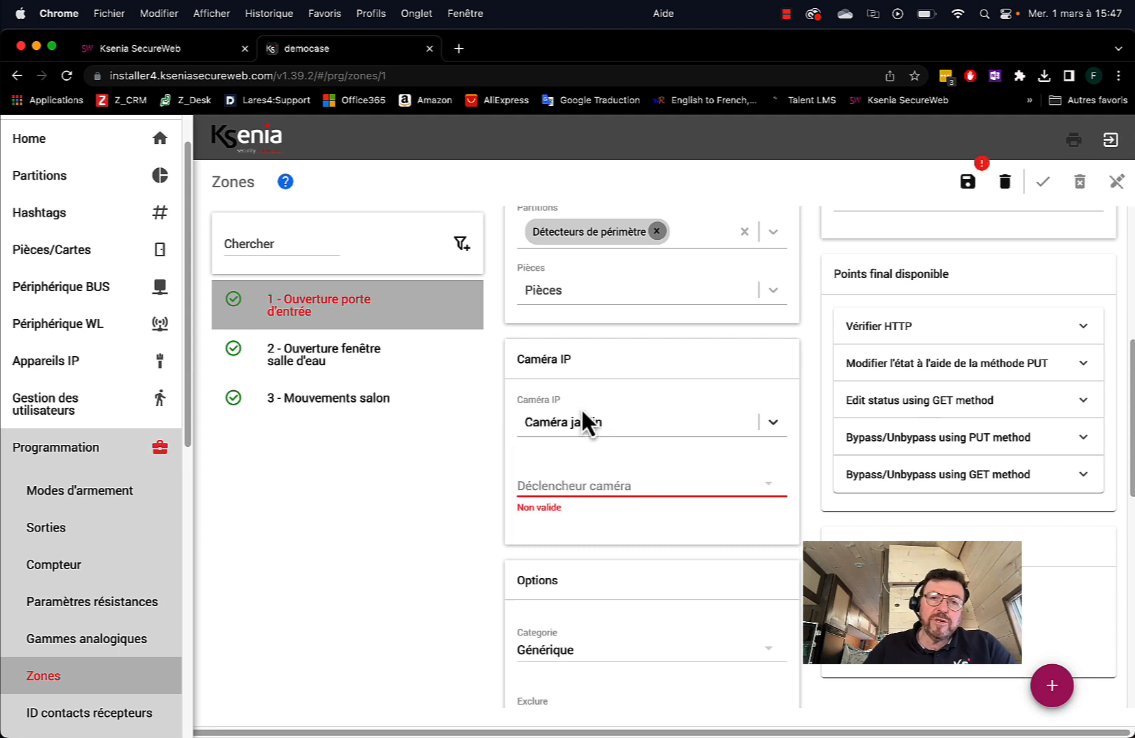
{"action": "left_click", "coordinate": [562, 487]}
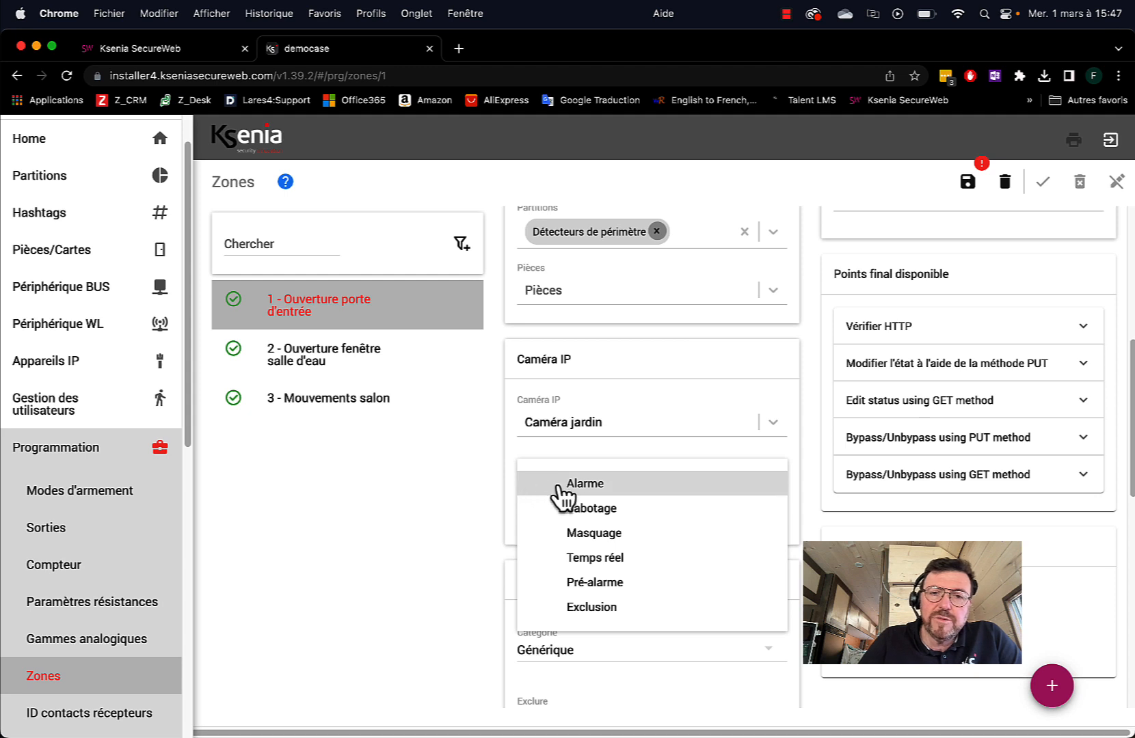
{"action": "left_click", "coordinate": [547, 489]}
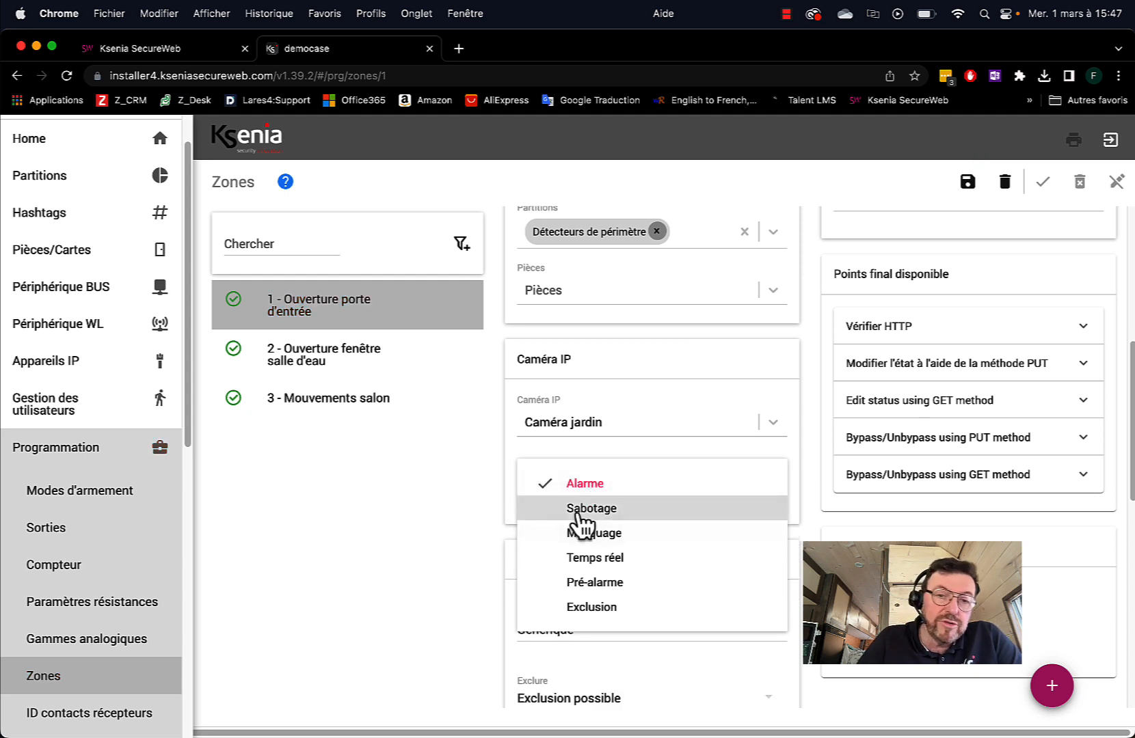
{"action": "left_click", "coordinate": [459, 479]}
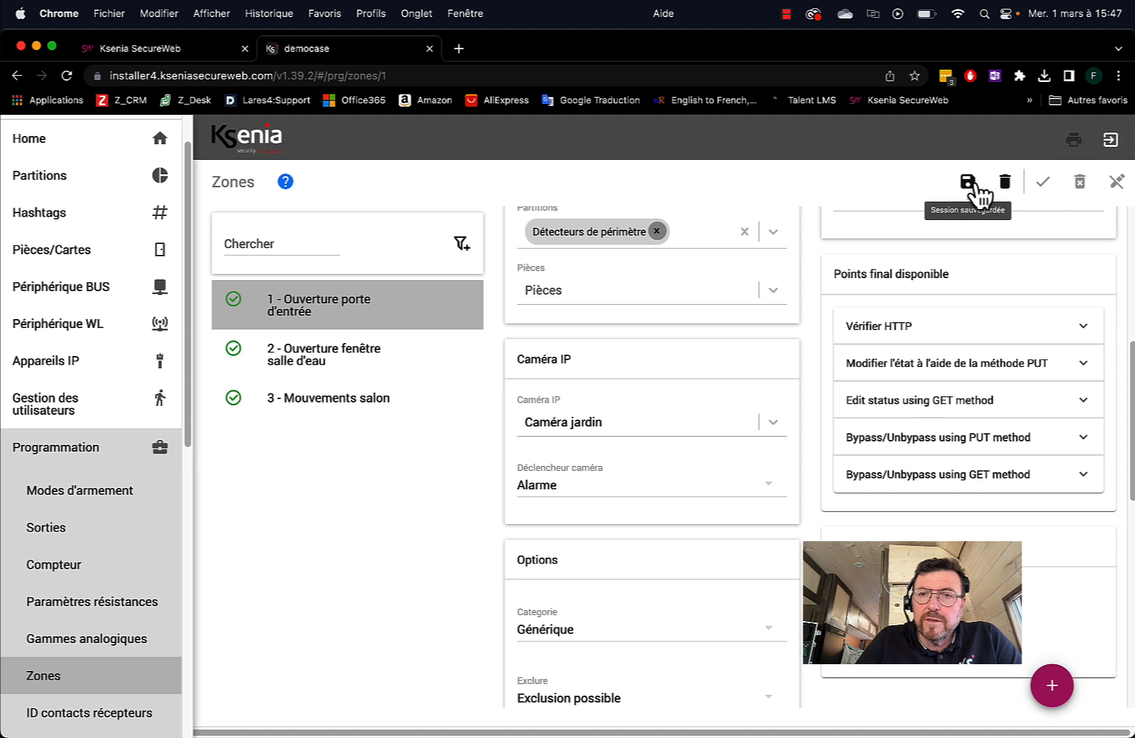
{"action": "left_click", "coordinate": [979, 183]}
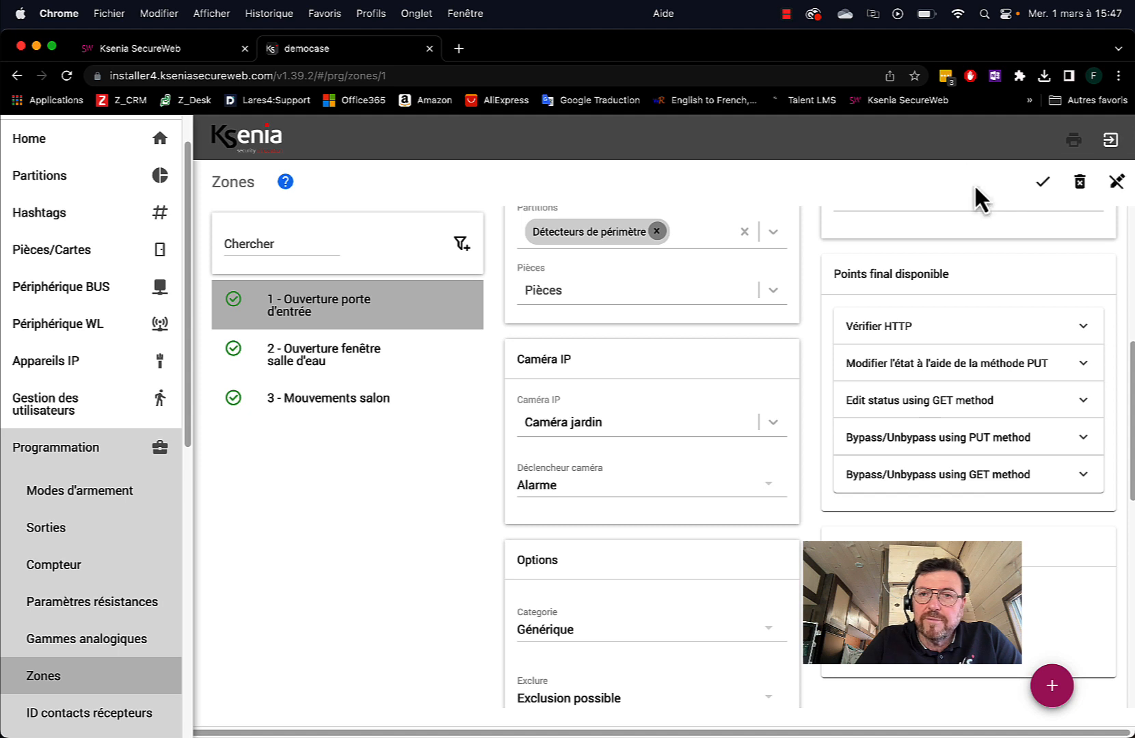
{"action": "left_click", "coordinate": [1043, 184]}
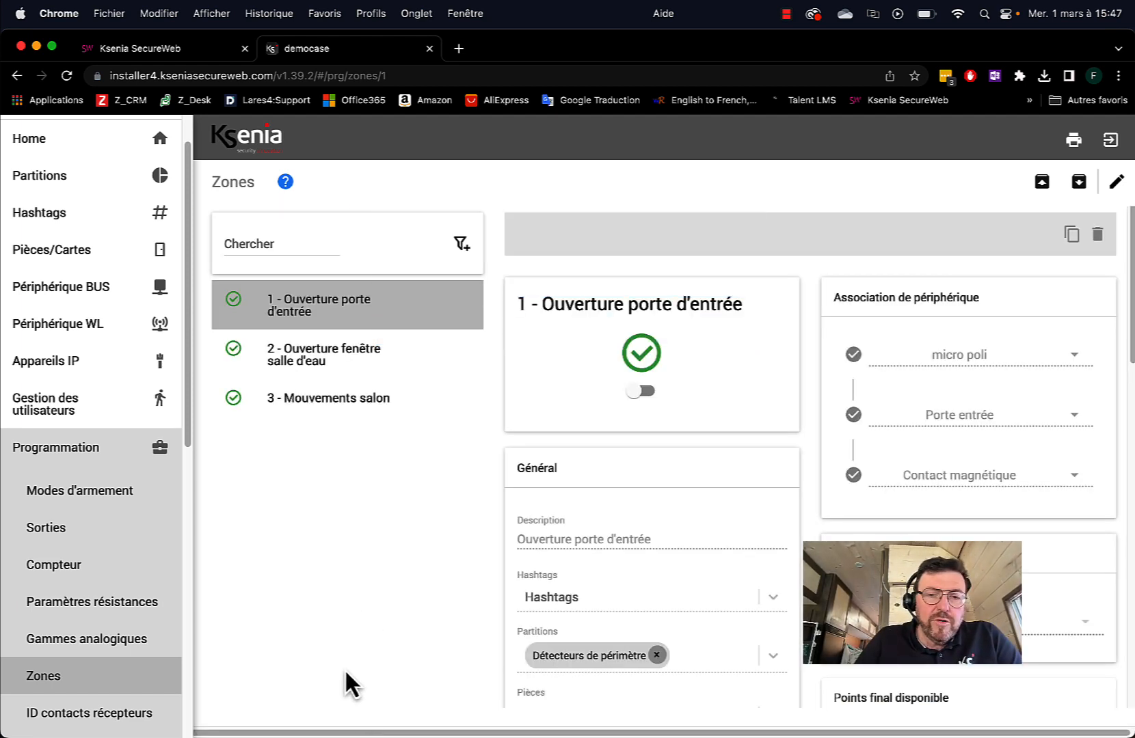
{"action": "mouse_move", "coordinate": [369, 711]}
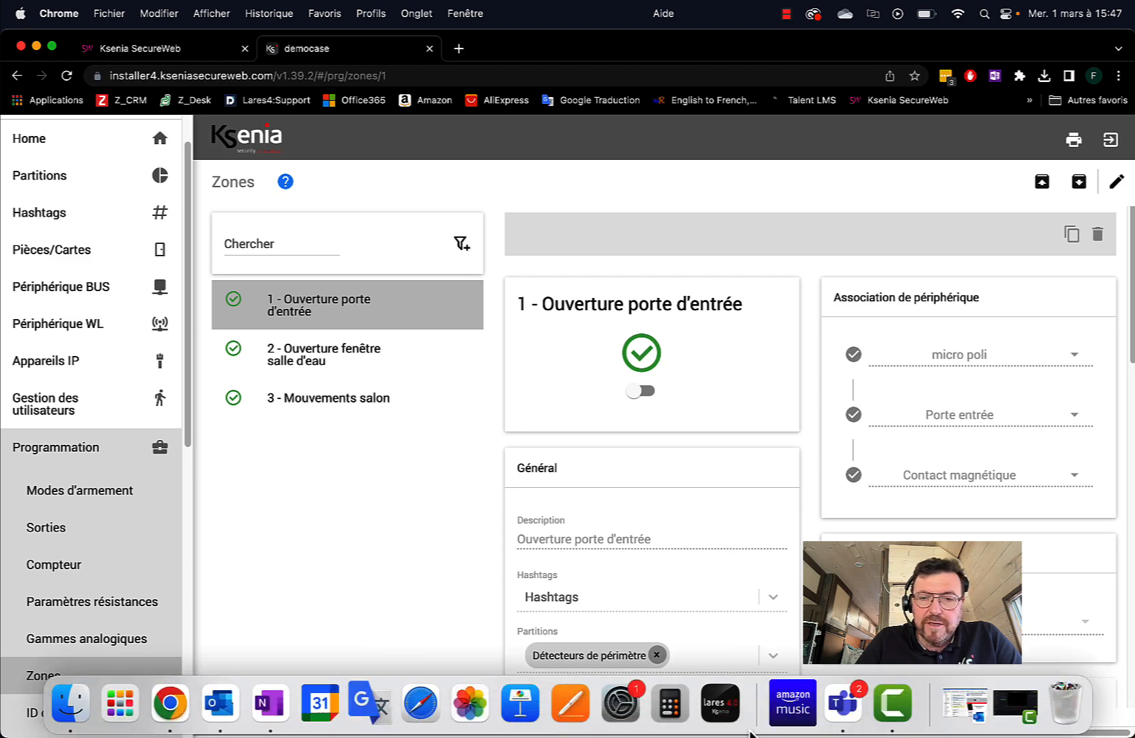
{"action": "left_click", "coordinate": [721, 704]}
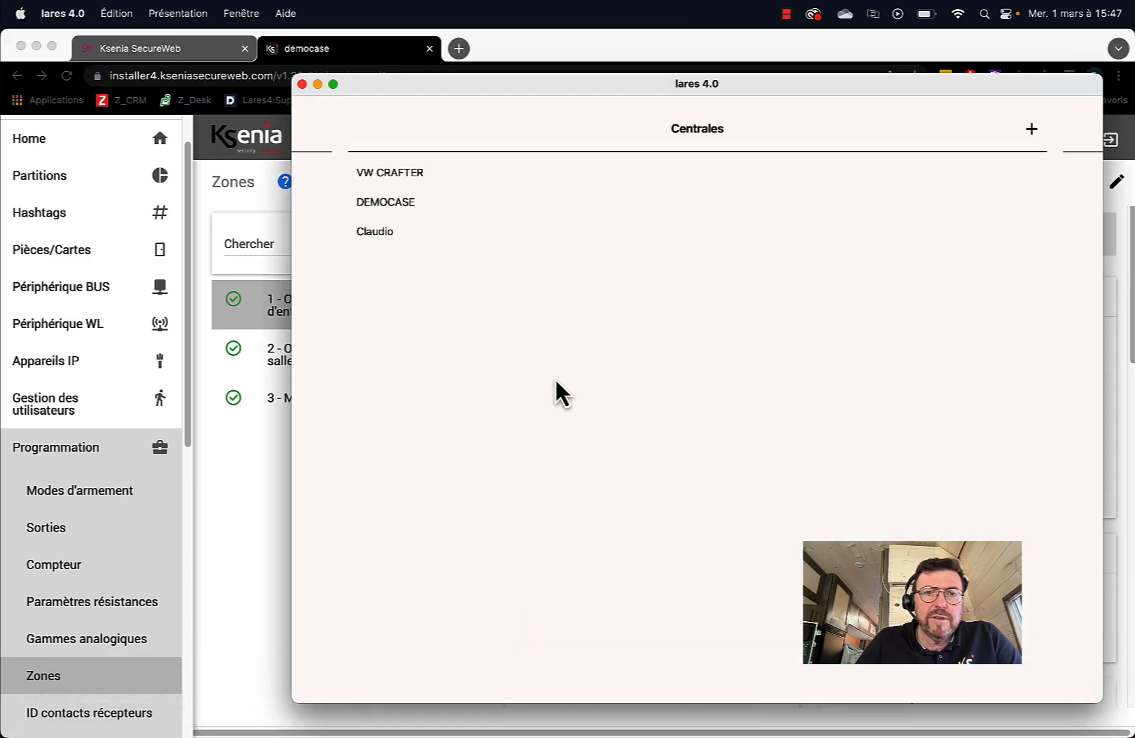
{"action": "left_click", "coordinate": [380, 203]}
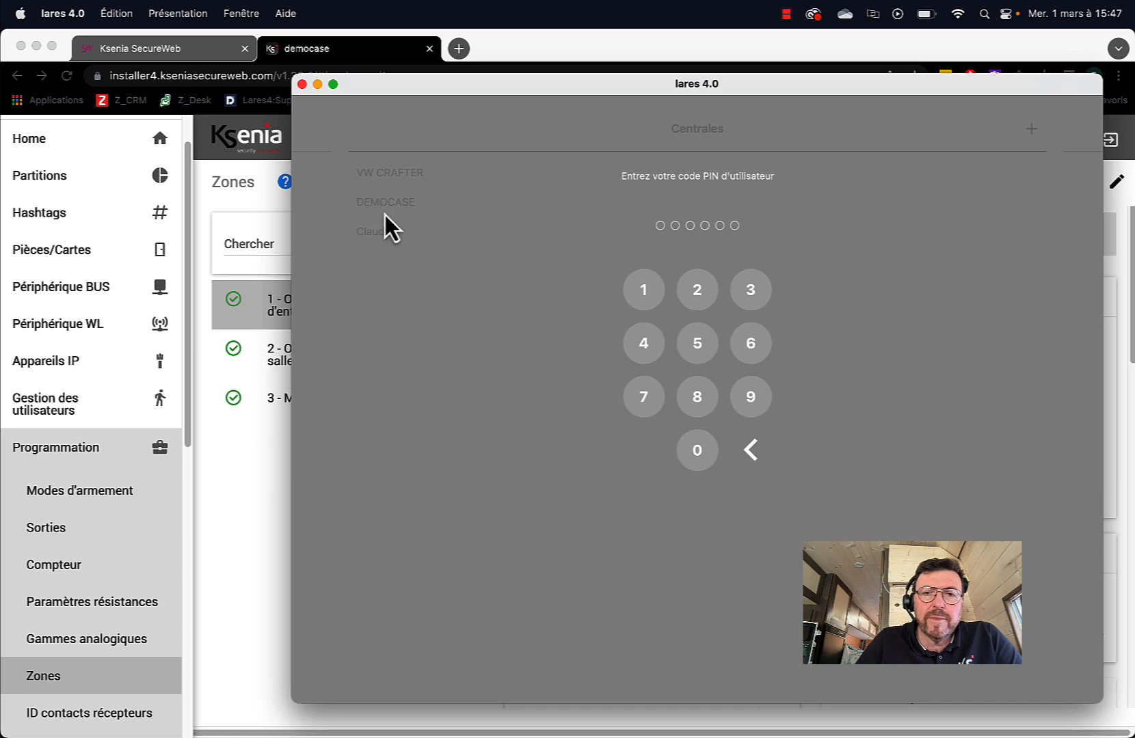
{"action": "left_click", "coordinate": [697, 451]}
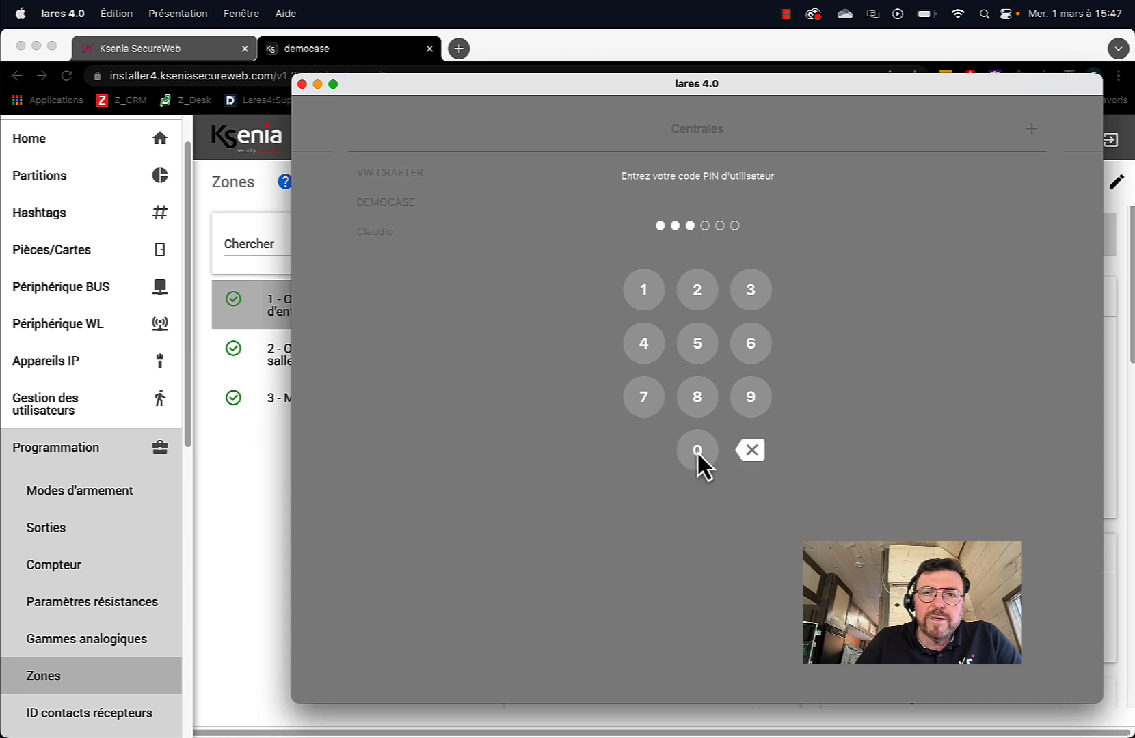
{"action": "left_click", "coordinate": [697, 451]}
{"action": "left_click", "coordinate": [642, 288]}
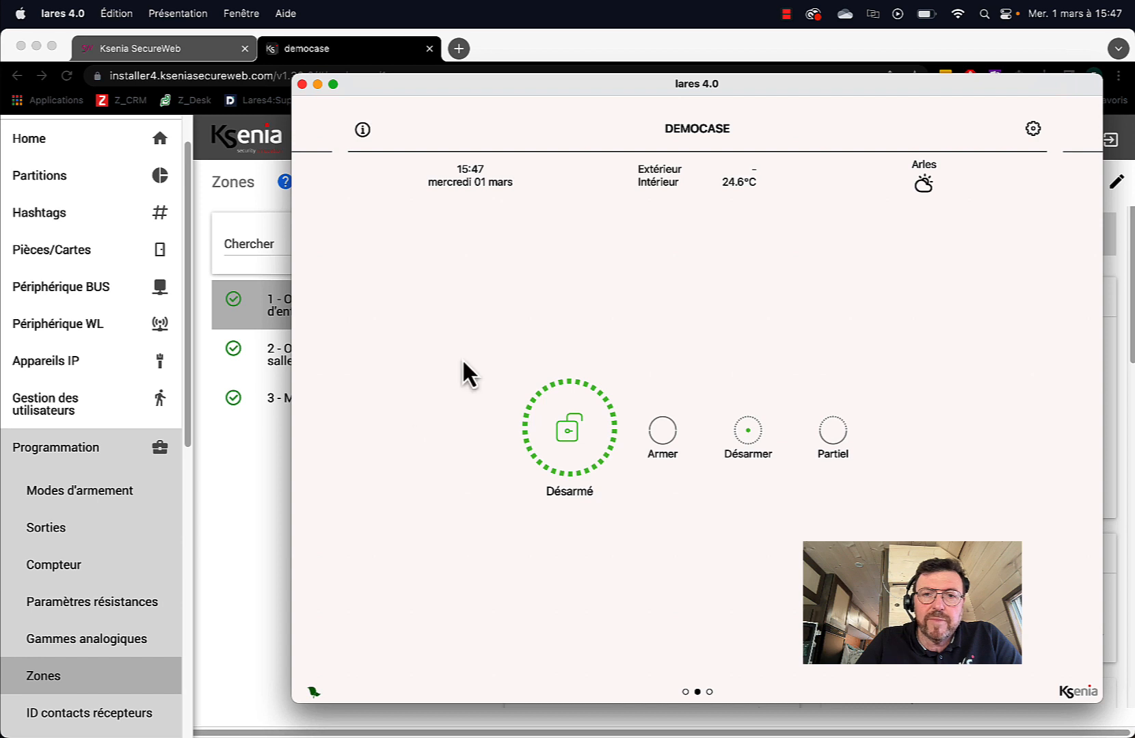
{"action": "left_click_drag", "start_coordinate": [461, 358], "coordinate": [1003, 363]}
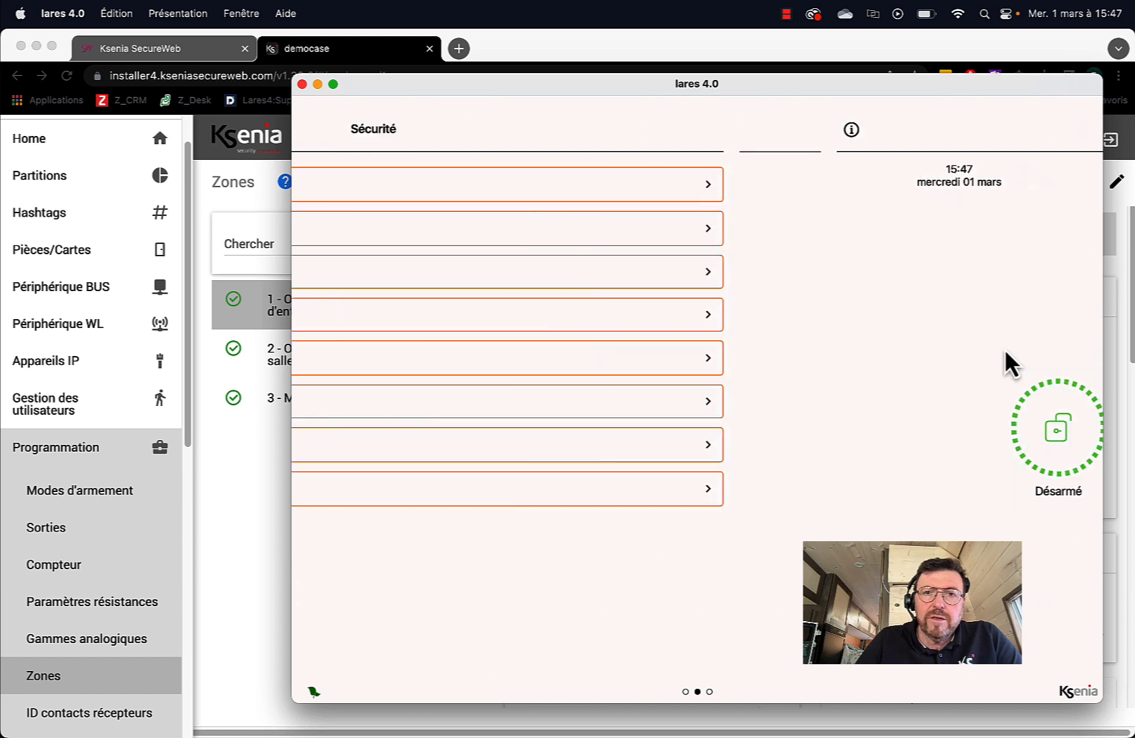
{"action": "left_click", "coordinate": [440, 322]}
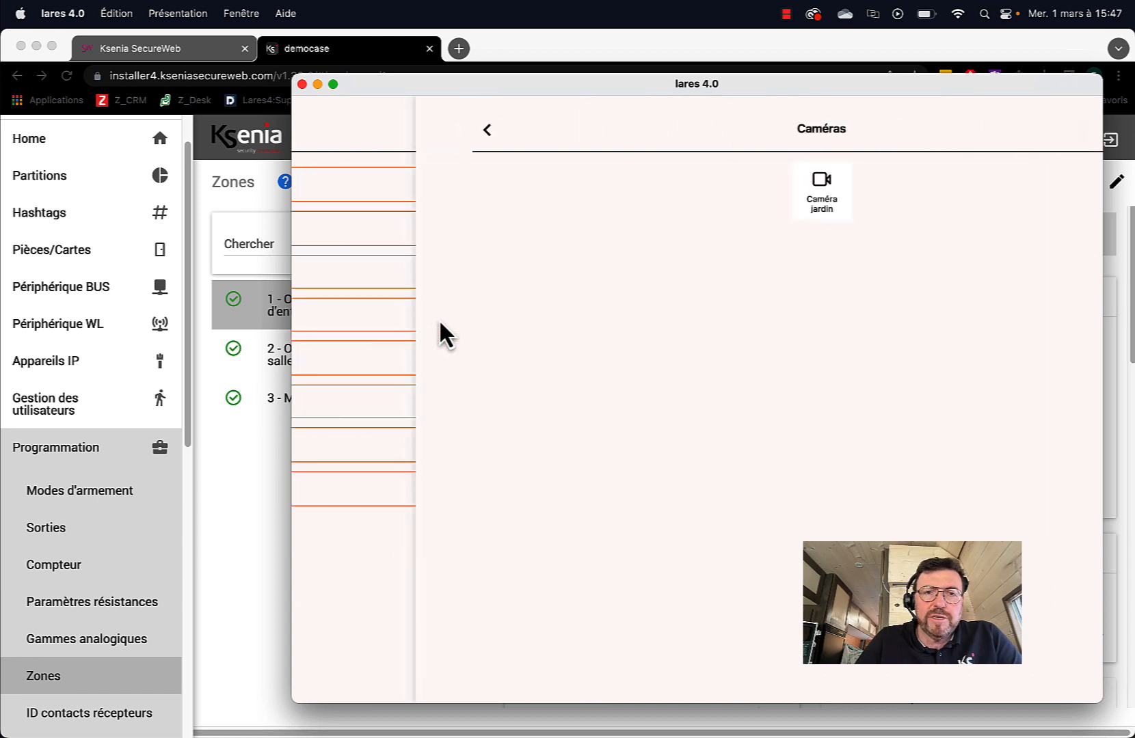
{"action": "left_click", "coordinate": [696, 193]}
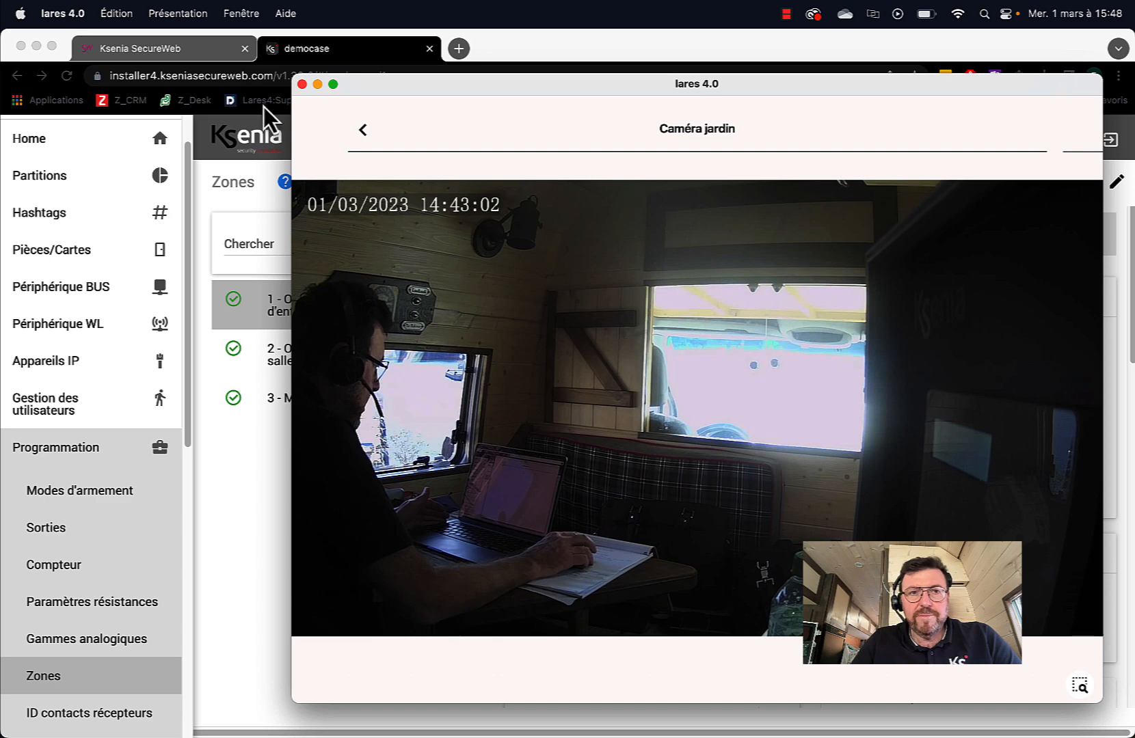
{"action": "left_click", "coordinate": [363, 130]}
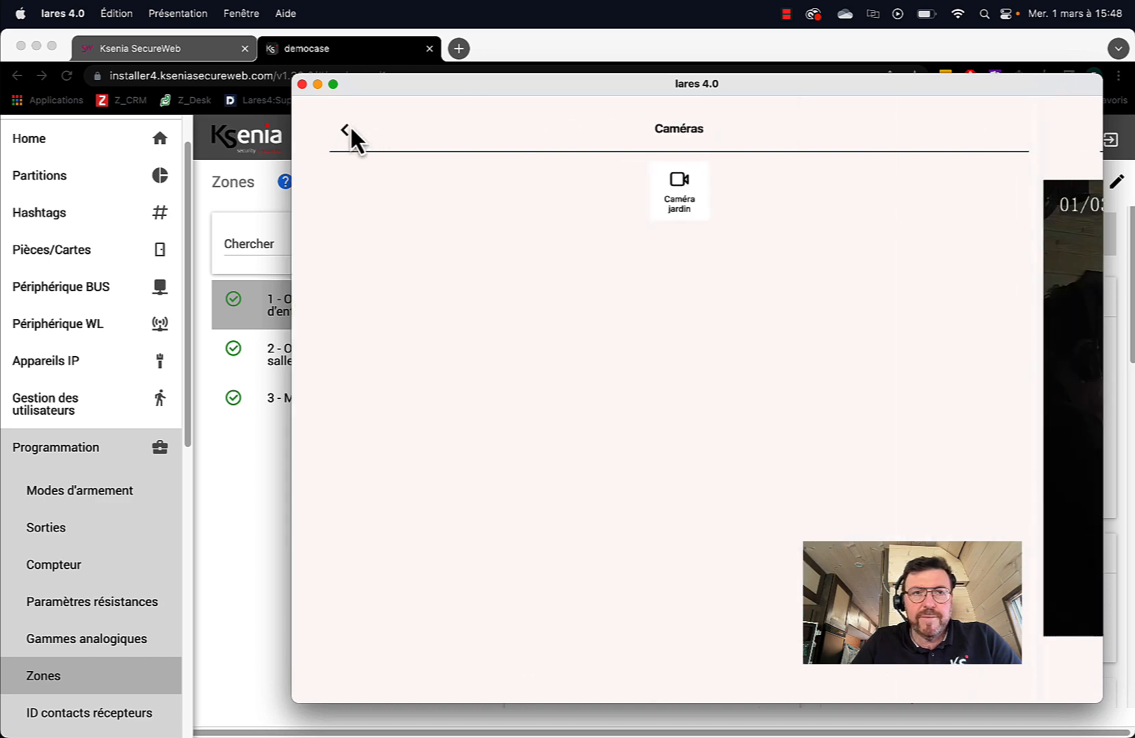
{"action": "left_click", "coordinate": [301, 84]}
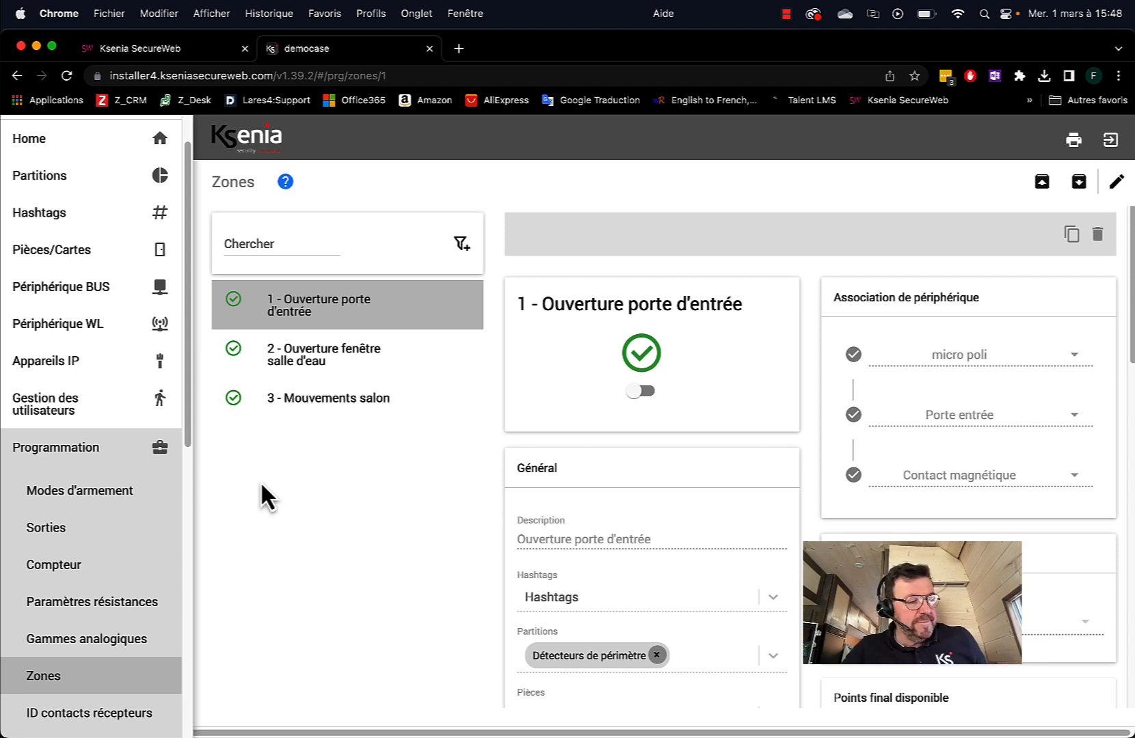
Check Temps Réel status for Zones, Sorties and Partitions, ending back on Zones
{"action": "scroll", "coordinate": [64, 493], "scroll_direction": "down", "scroll_amount": 5}
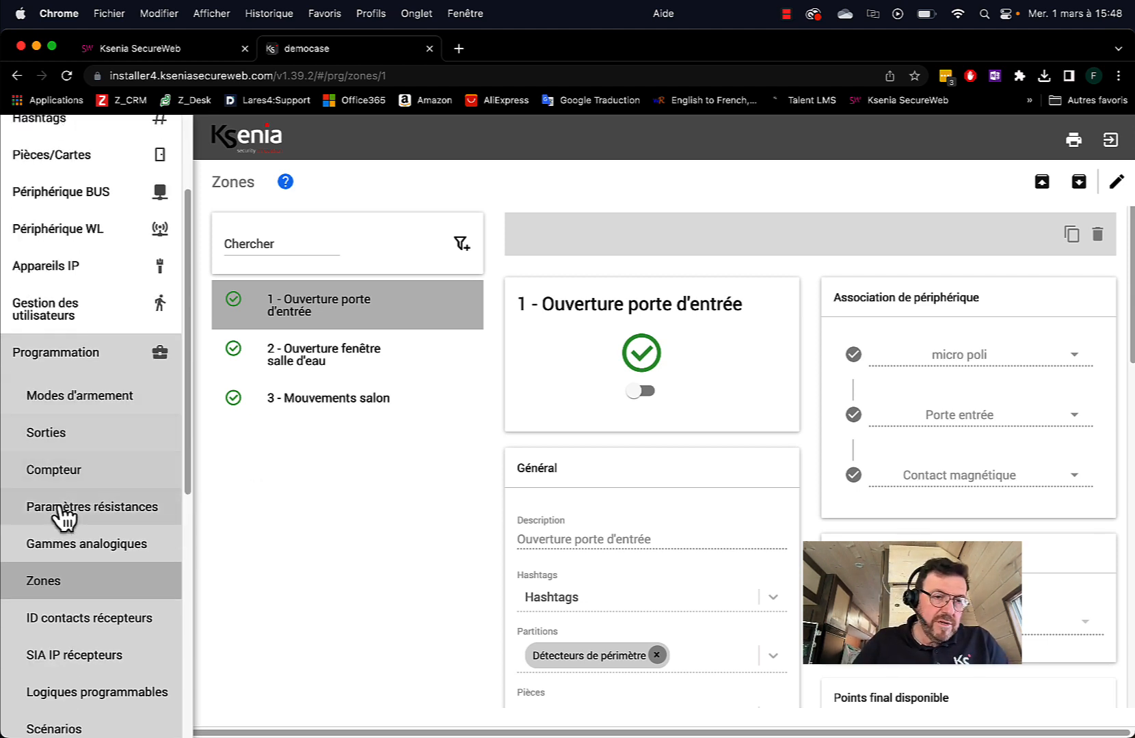
{"action": "scroll", "coordinate": [89, 633], "scroll_direction": "down", "scroll_amount": 10}
{"action": "scroll", "coordinate": [157, 578], "scroll_direction": "down", "scroll_amount": 3}
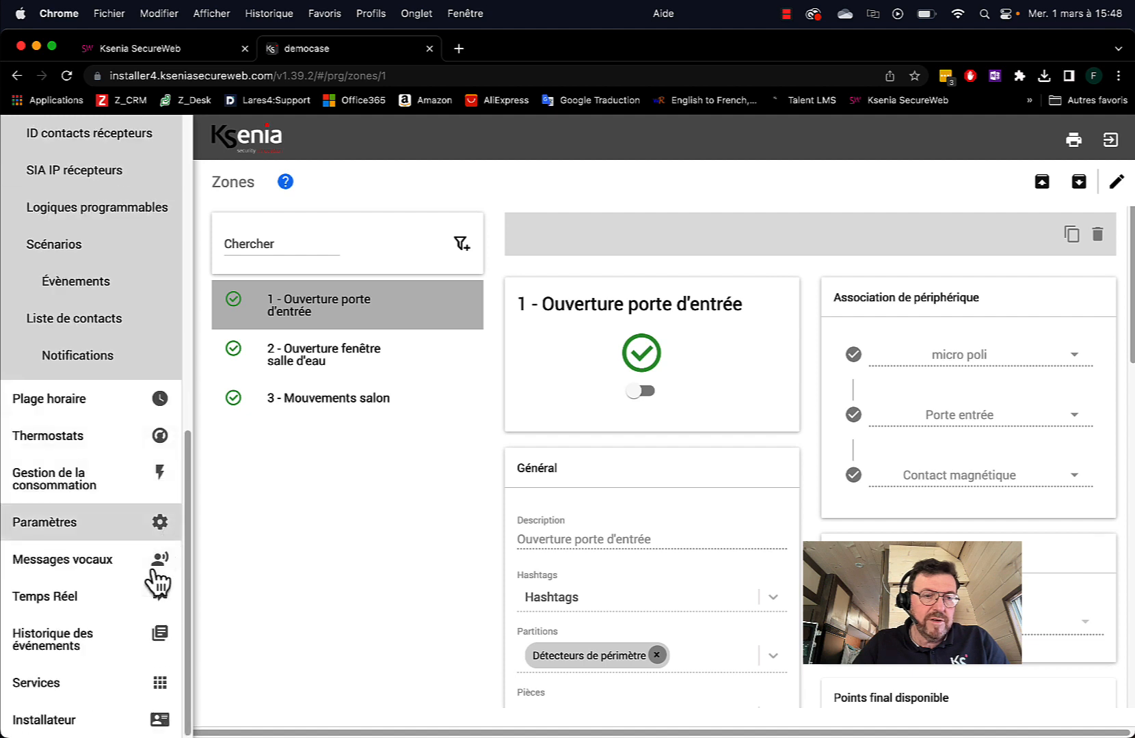
{"action": "left_click", "coordinate": [128, 602]}
{"action": "left_click", "coordinate": [84, 519]}
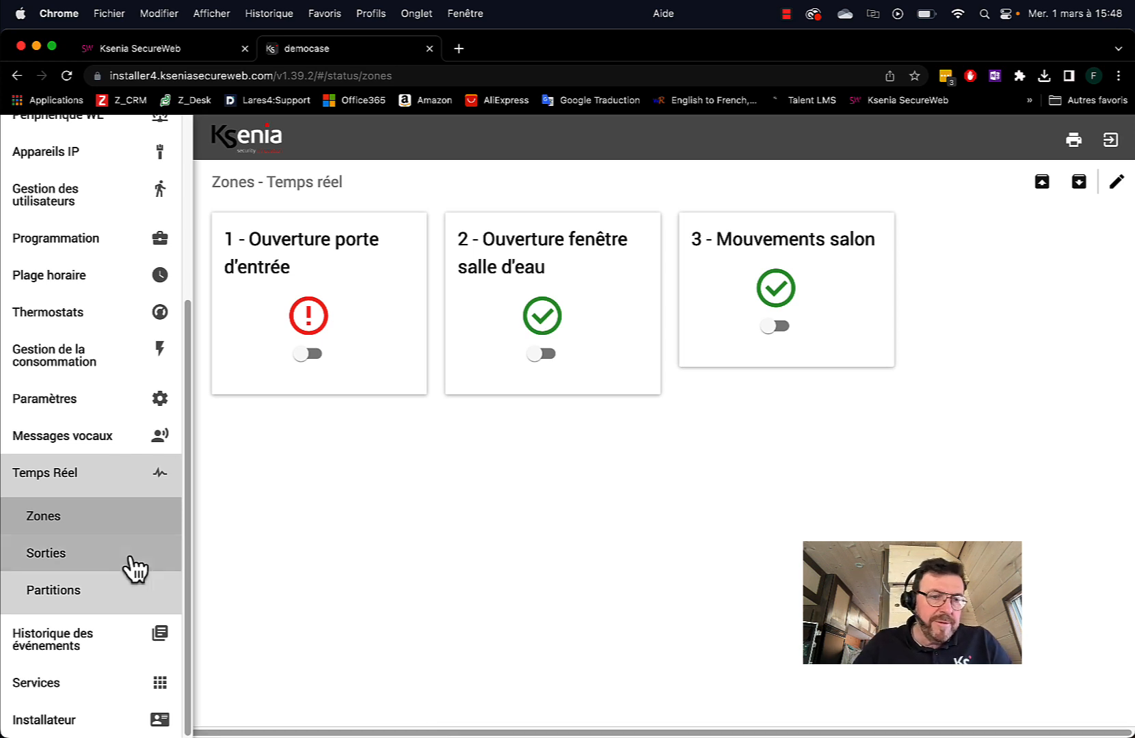
{"action": "left_click", "coordinate": [107, 562]}
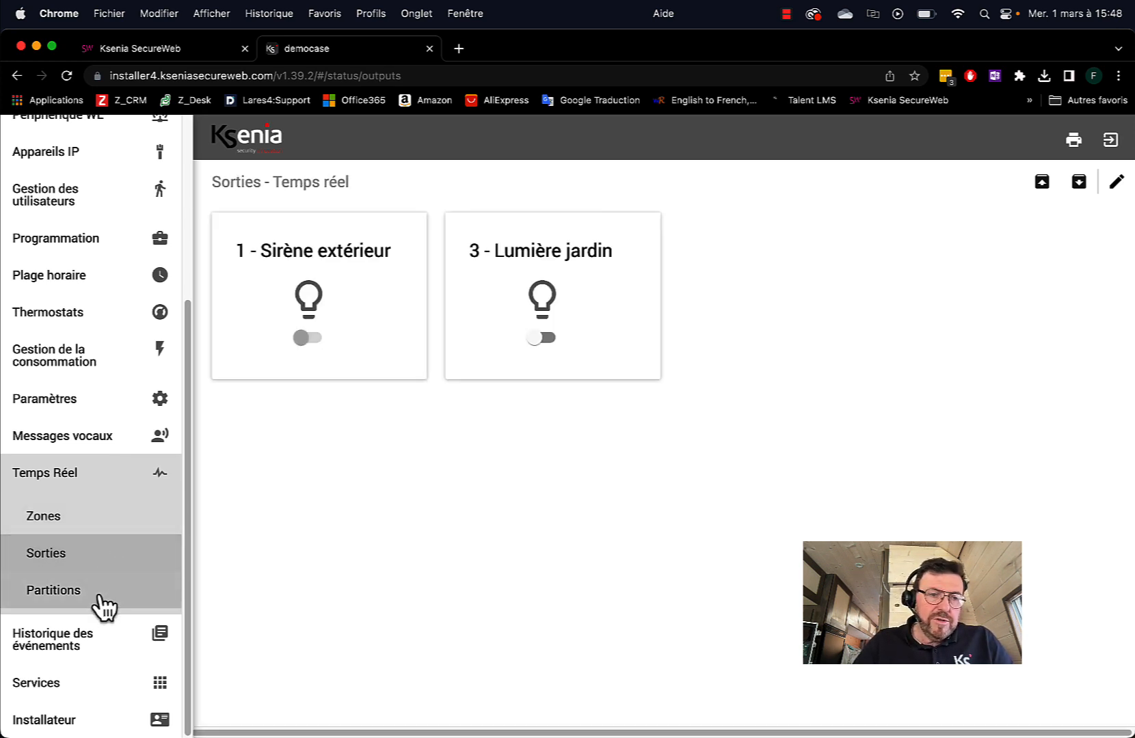
{"action": "left_click", "coordinate": [103, 602]}
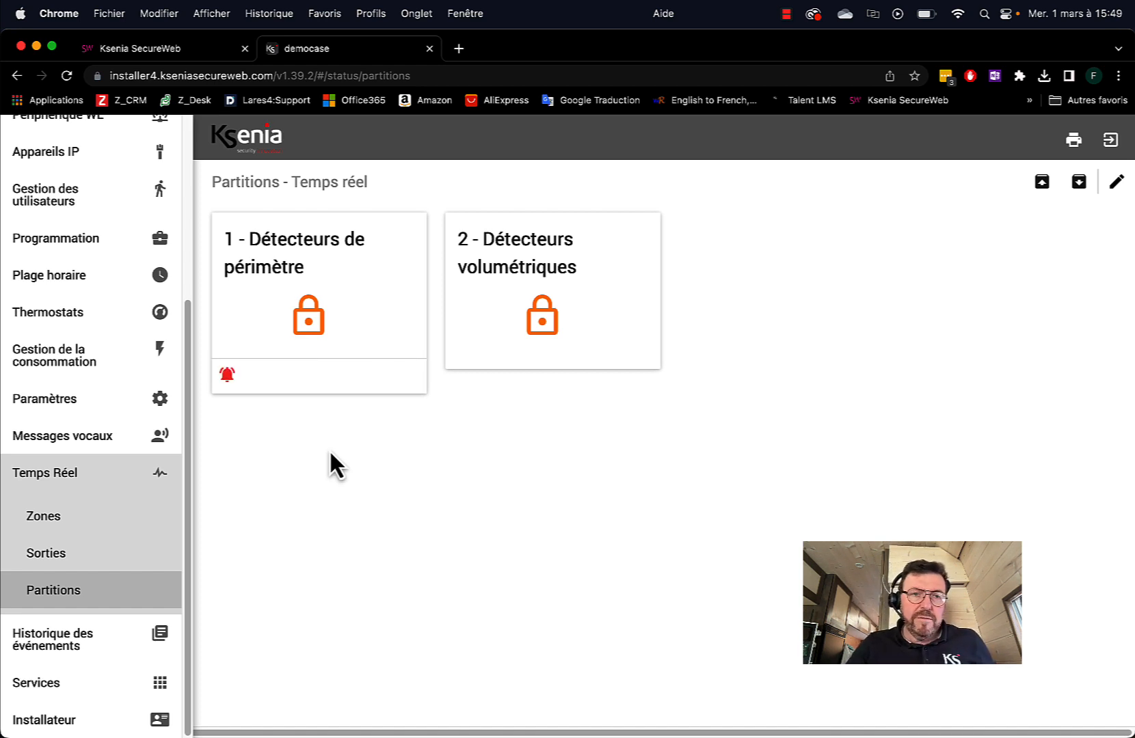
{"action": "left_click", "coordinate": [55, 526]}
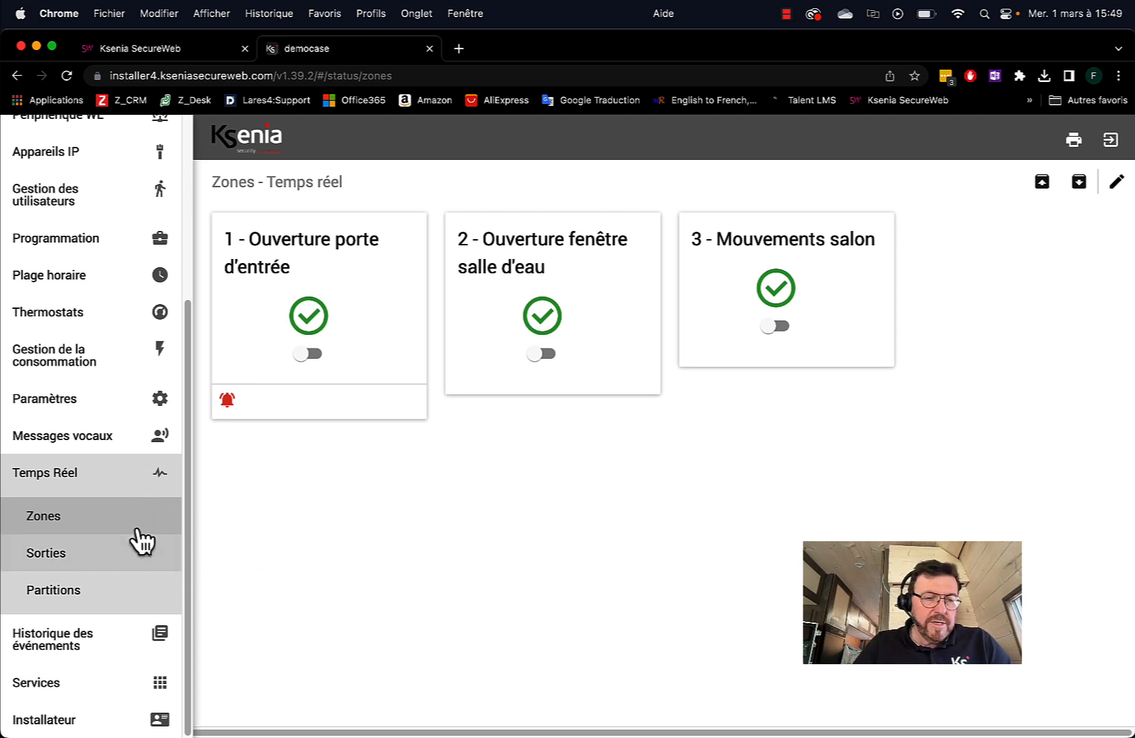
In Historique des événements, view the Alarme de zone camera snapshot, then close it
{"action": "left_click", "coordinate": [67, 654]}
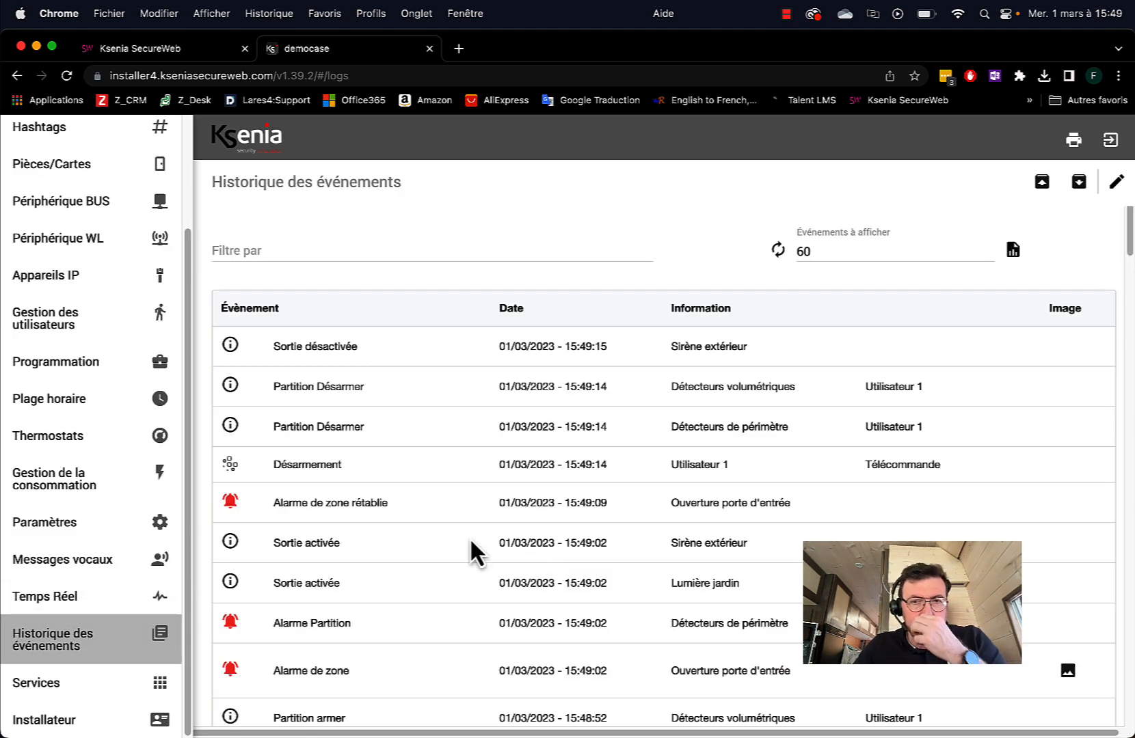
{"action": "scroll", "coordinate": [494, 425], "scroll_direction": "down", "scroll_amount": 2}
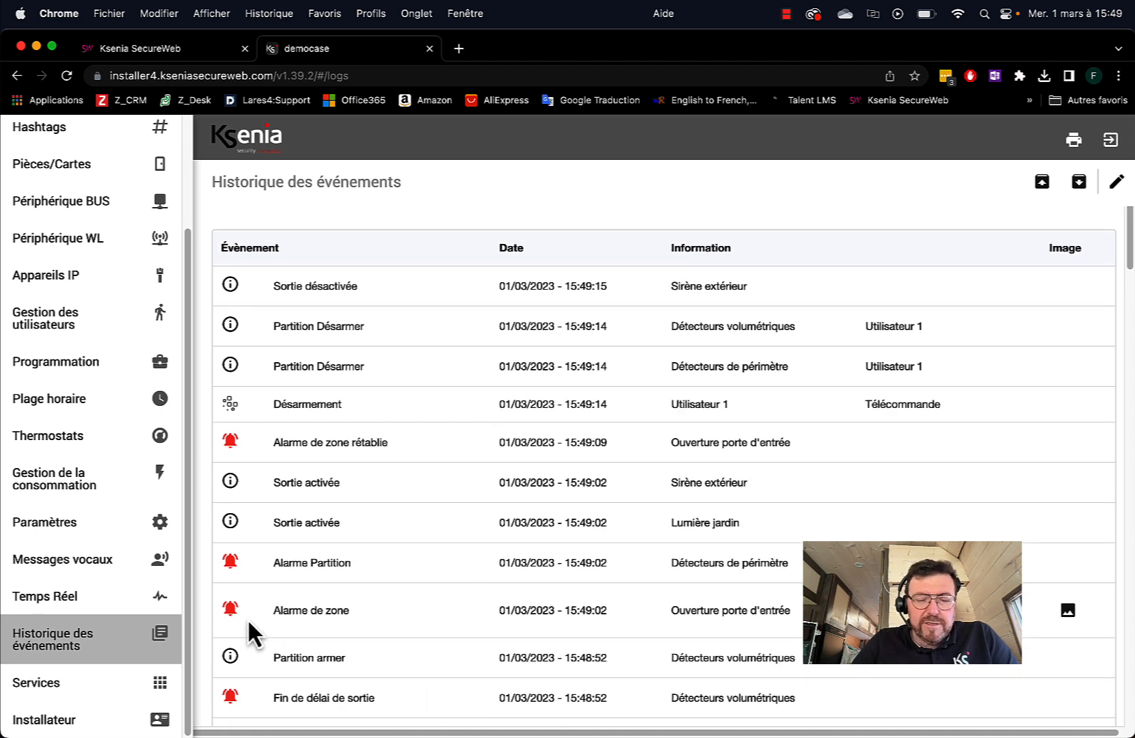
{"action": "left_click", "coordinate": [1067, 610]}
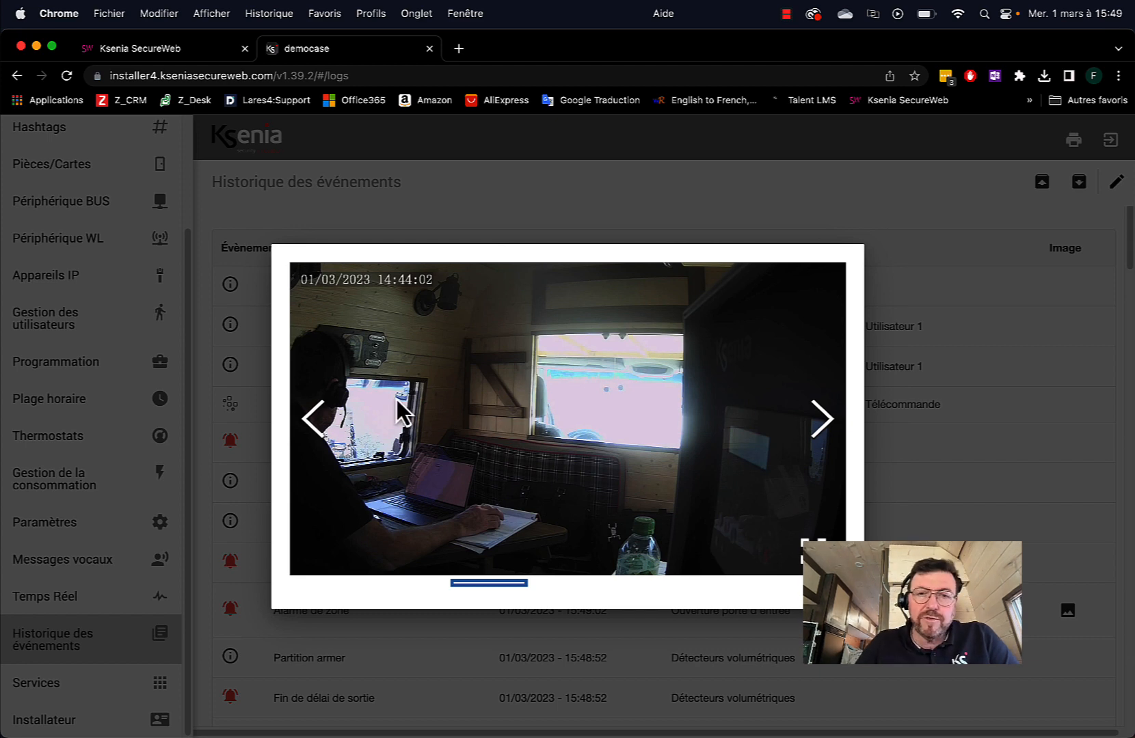
{"action": "left_click", "coordinate": [281, 221]}
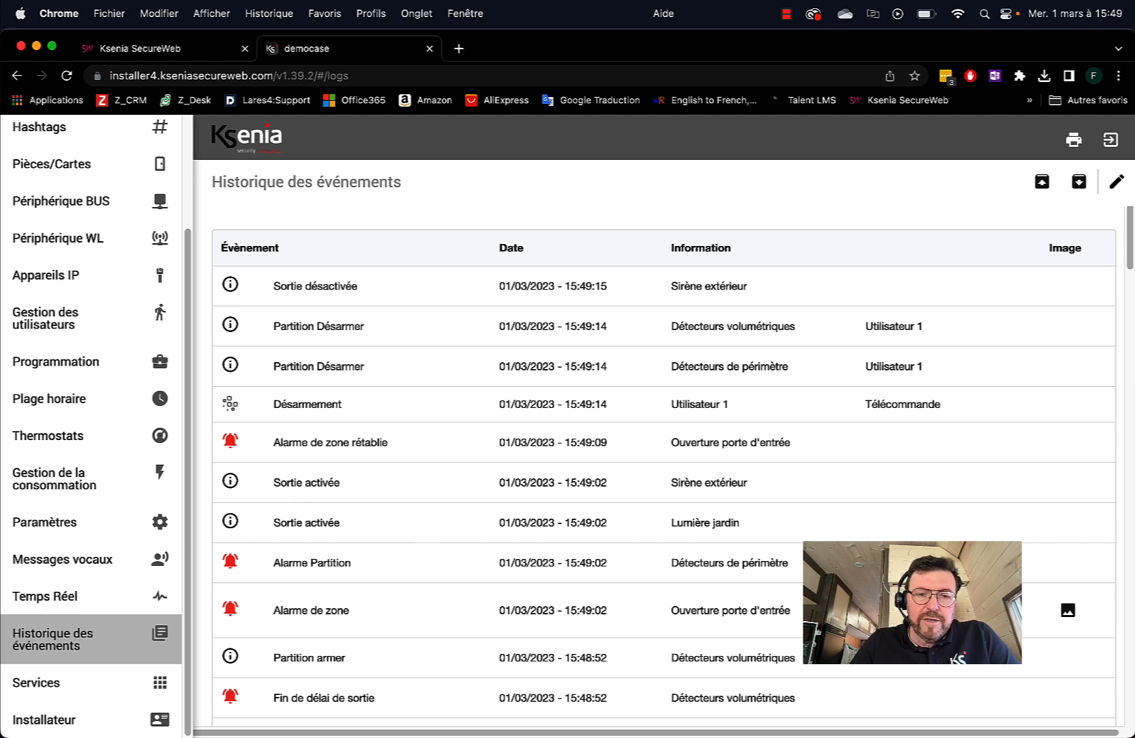
Reopen lares 4.0 and unlock the DEMOCASE panel with the user PIN
{"action": "mouse_move", "coordinate": [414, 735]}
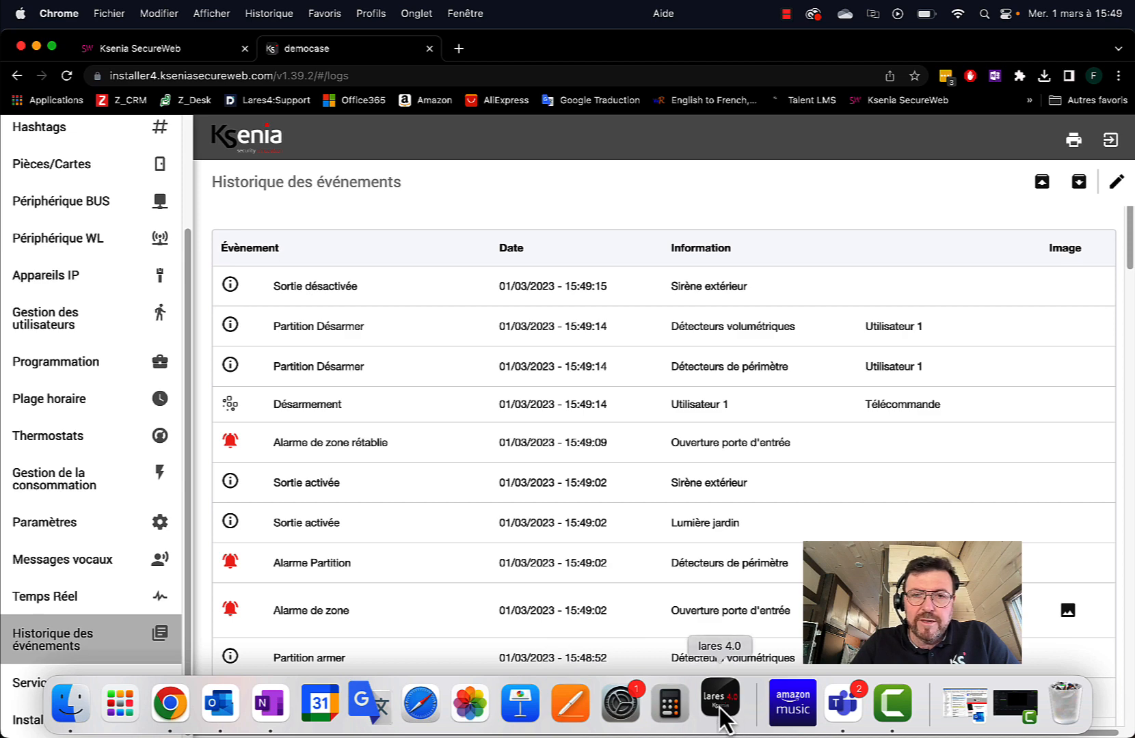
{"action": "left_click", "coordinate": [719, 704]}
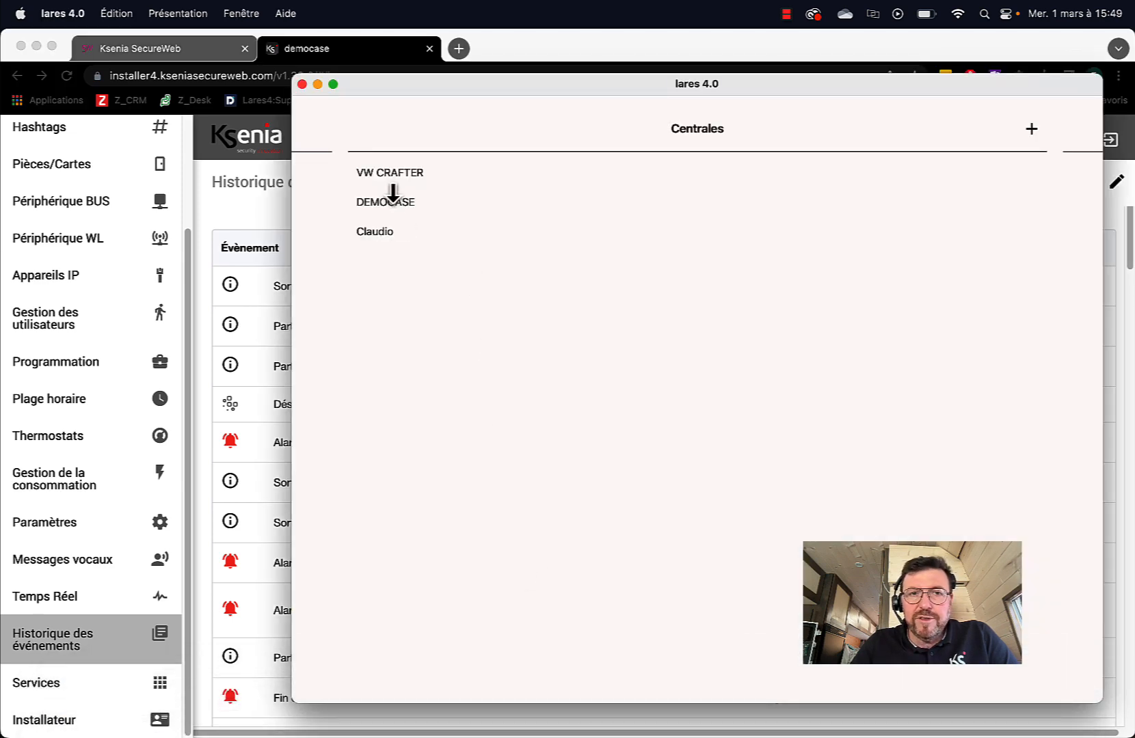
{"action": "left_click", "coordinate": [393, 198]}
{"action": "left_click", "coordinate": [697, 451]}
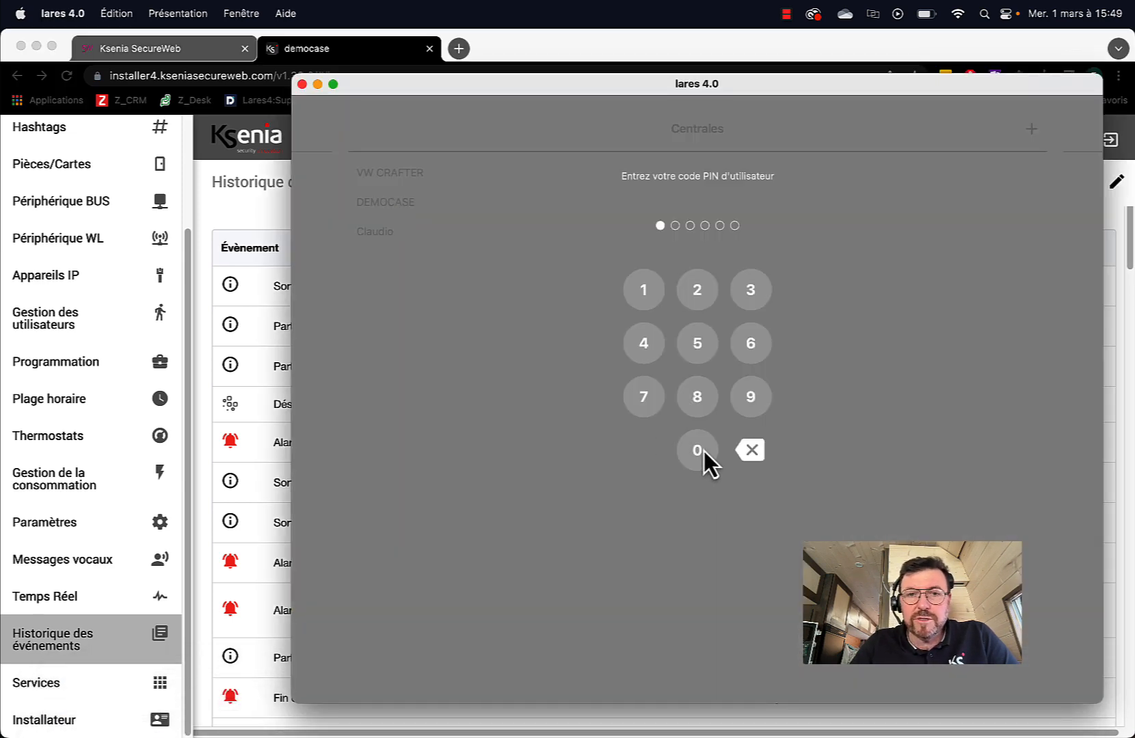
{"action": "left_click", "coordinate": [636, 289]}
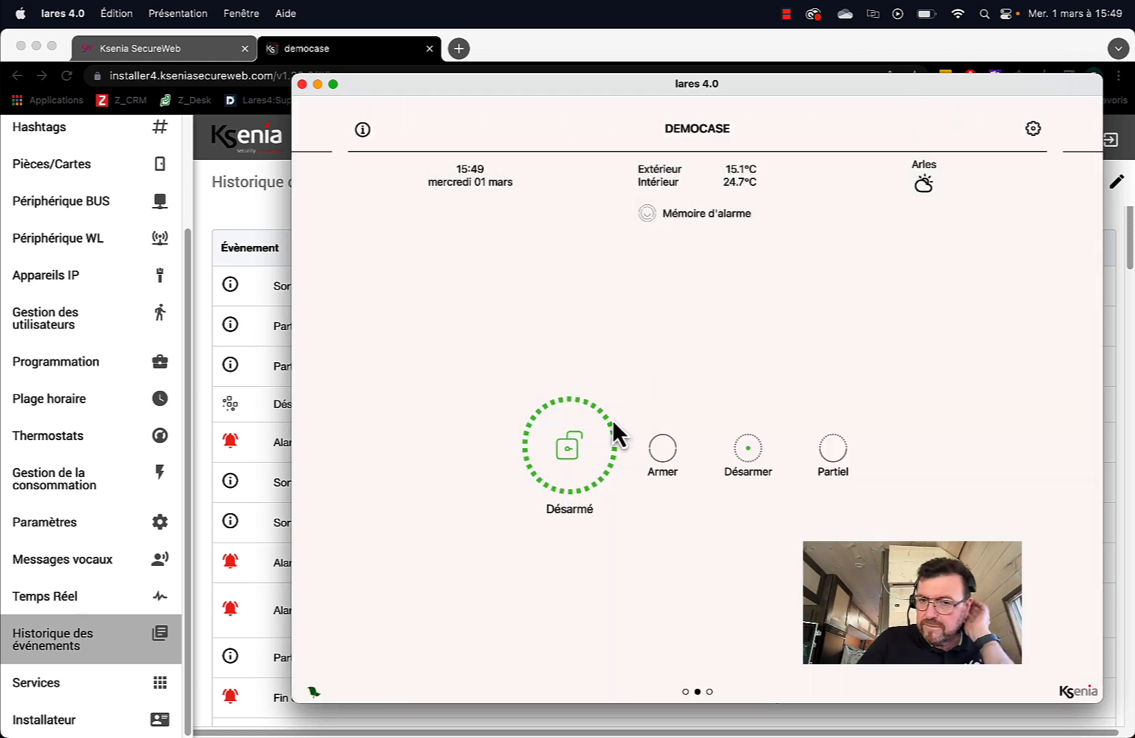
From Sécurité, open the Journal, view the zone alarm's camera image and close it
{"action": "left_click_drag", "start_coordinate": [522, 608], "coordinate": [1040, 560]}
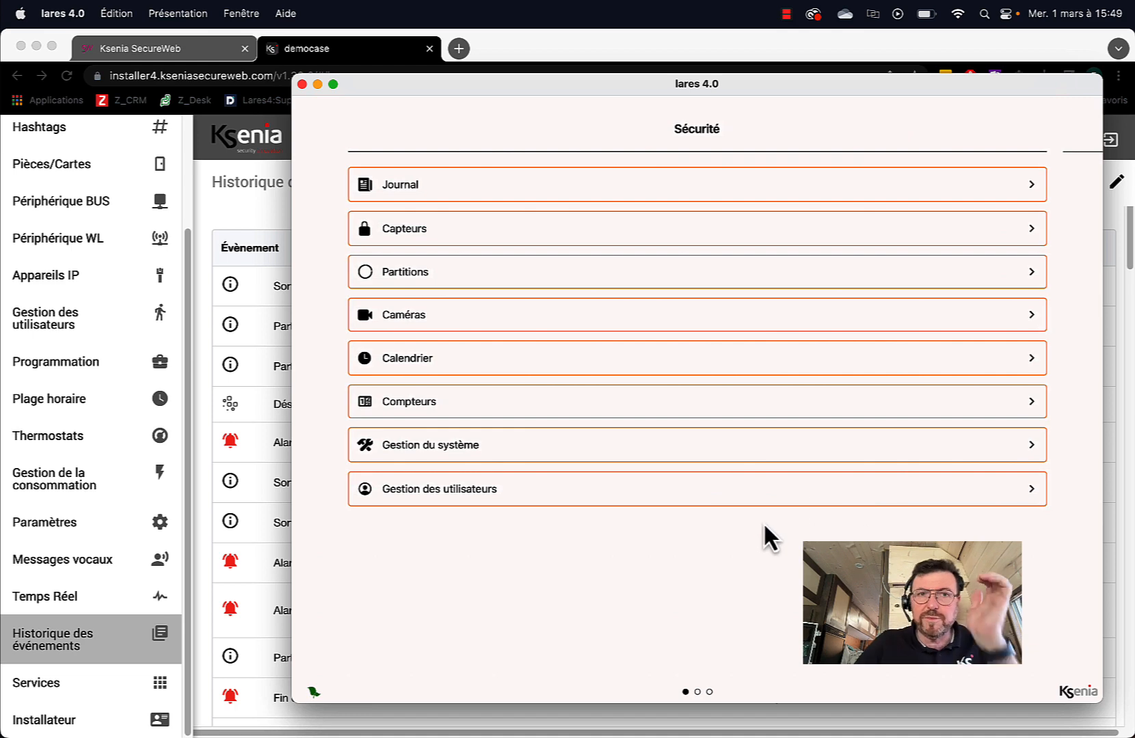
{"action": "left_click", "coordinate": [425, 185]}
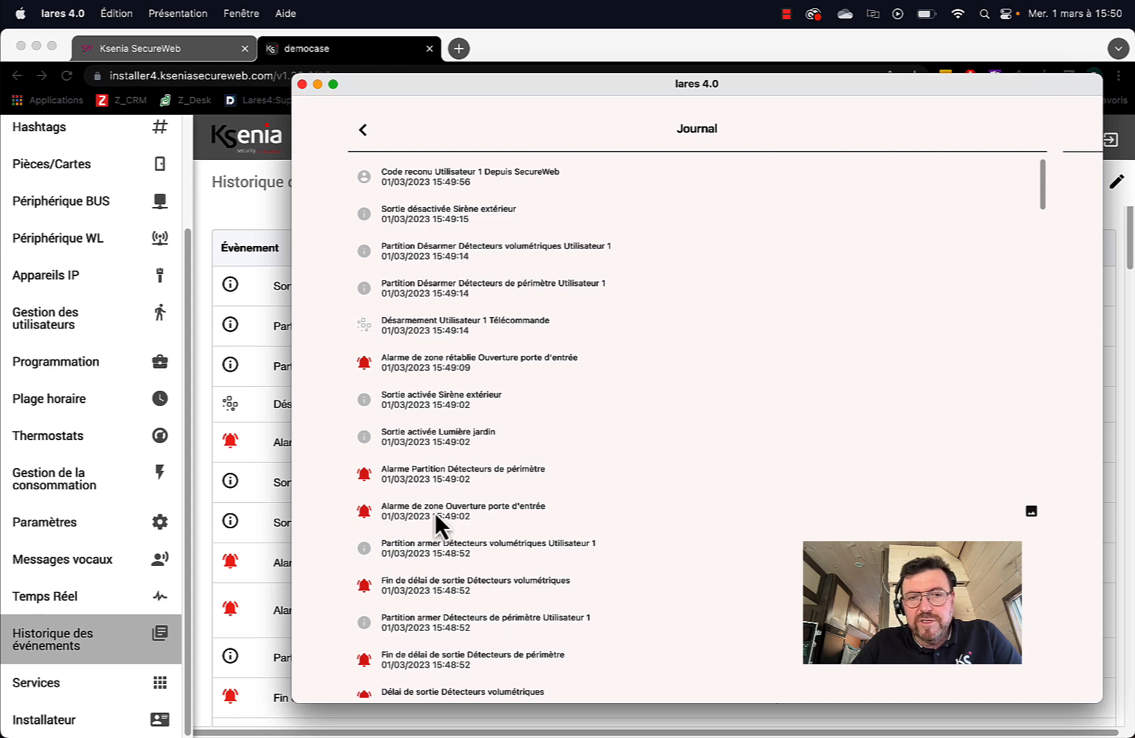
{"action": "left_click", "coordinate": [1034, 513]}
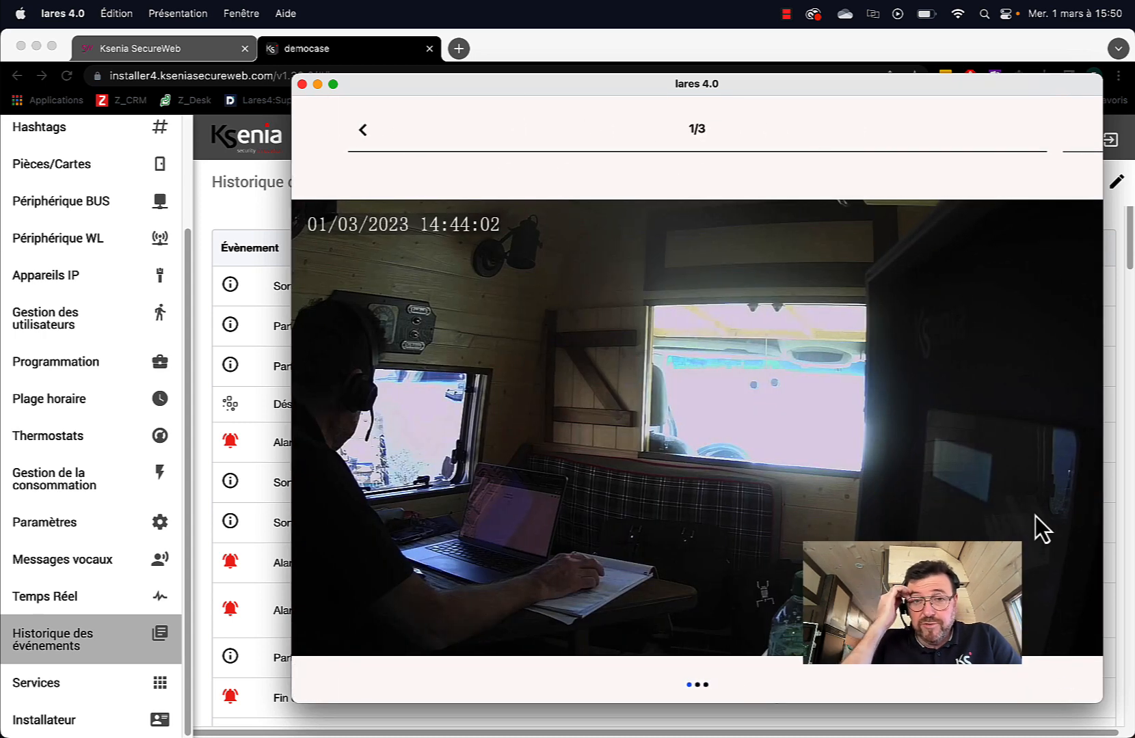
{"action": "left_click", "coordinate": [301, 84]}
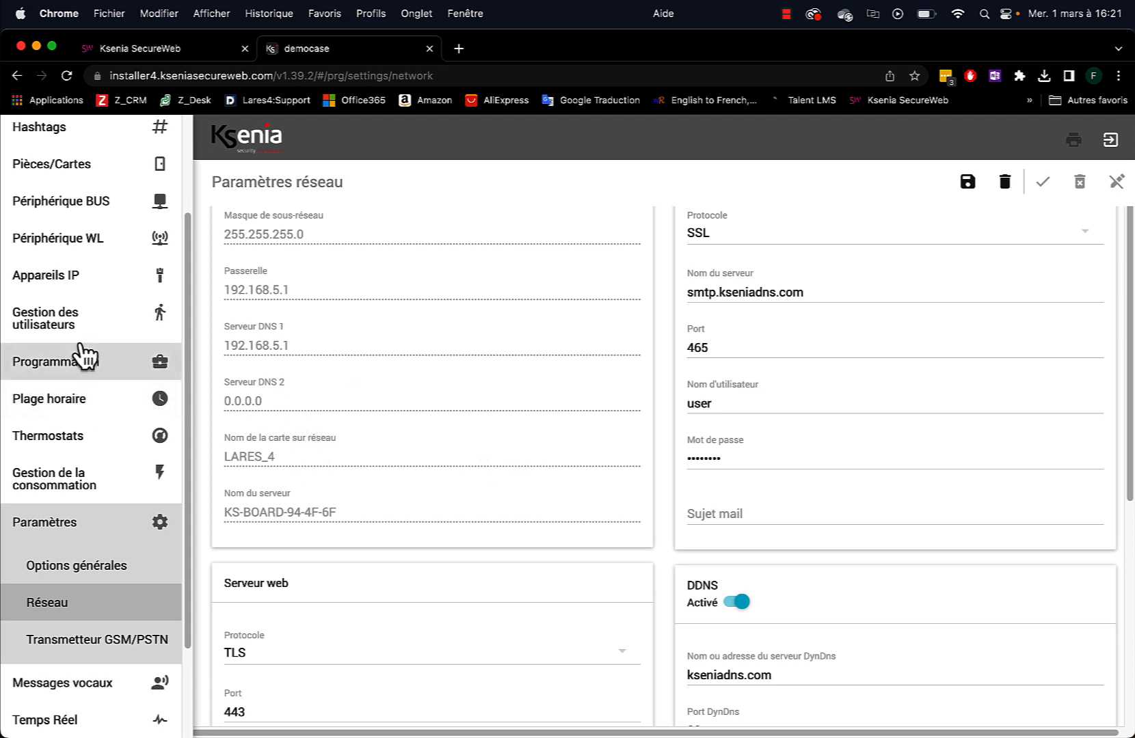
Open the Caméras IP page under Appareils IP to list 1 - Caméra jardin
{"action": "scroll", "coordinate": [92, 369], "scroll_direction": "up", "scroll_amount": 3}
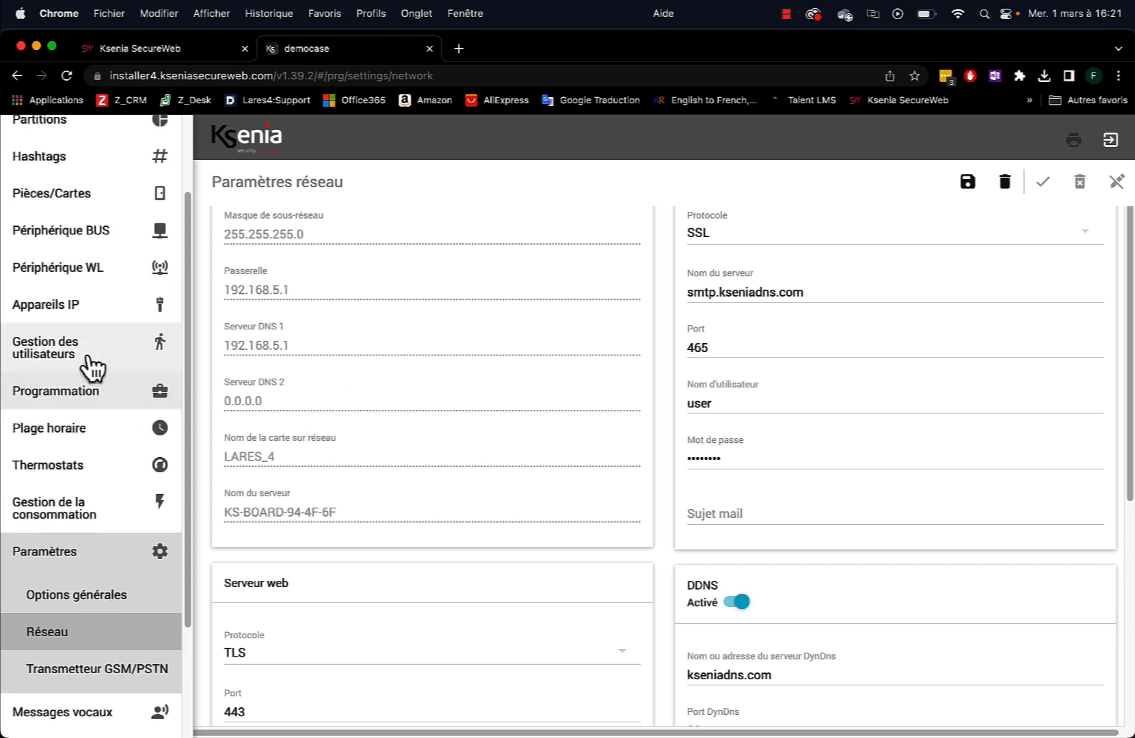
{"action": "scroll", "coordinate": [92, 369], "scroll_direction": "up", "scroll_amount": 1}
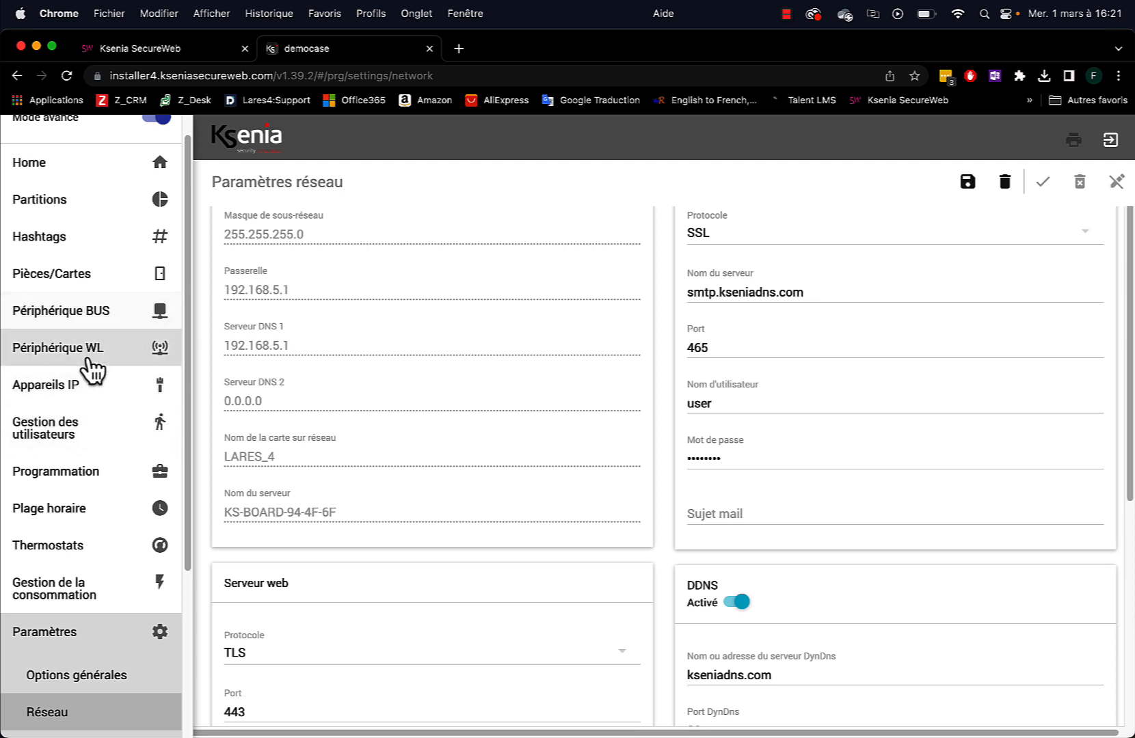
{"action": "left_click", "coordinate": [72, 393]}
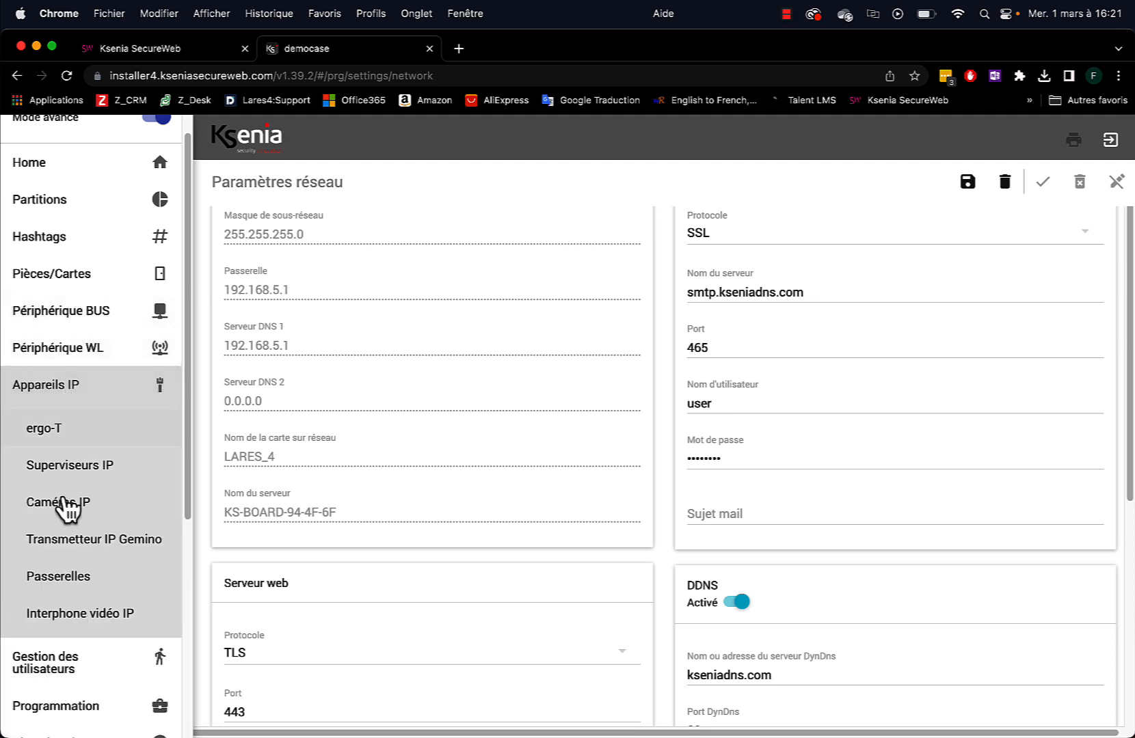
{"action": "left_click", "coordinate": [58, 503]}
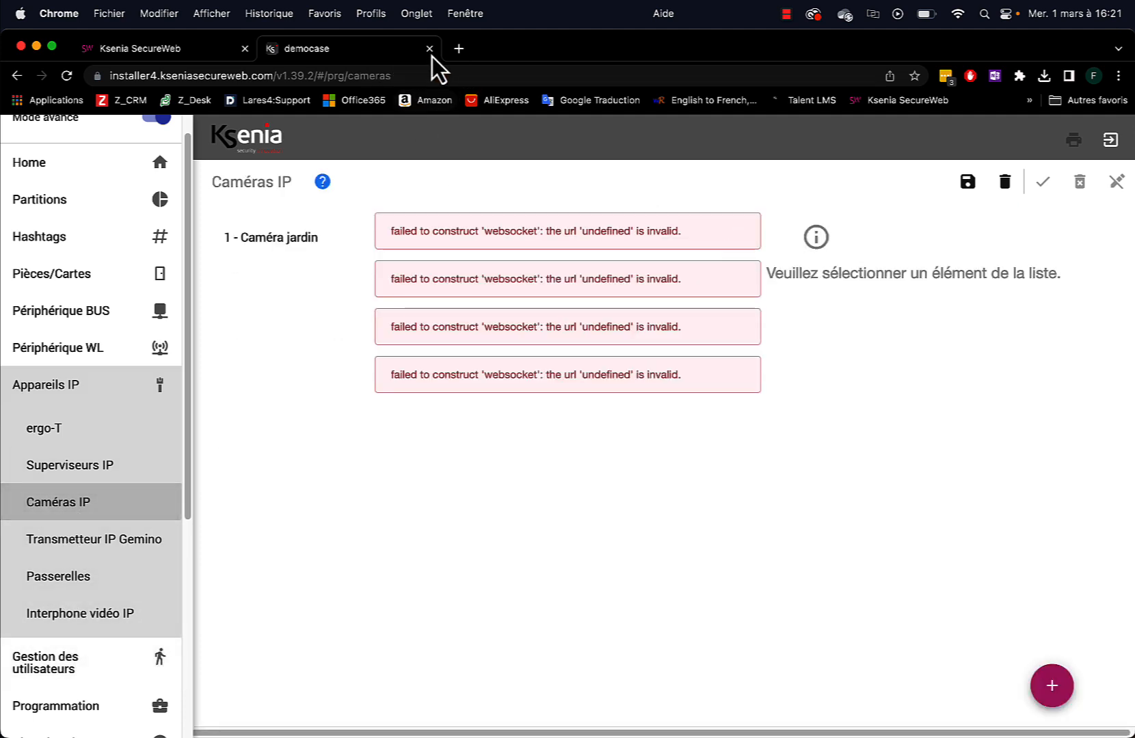
Reload the cameras page and log back in with the installer access code
{"action": "left_click", "coordinate": [67, 76]}
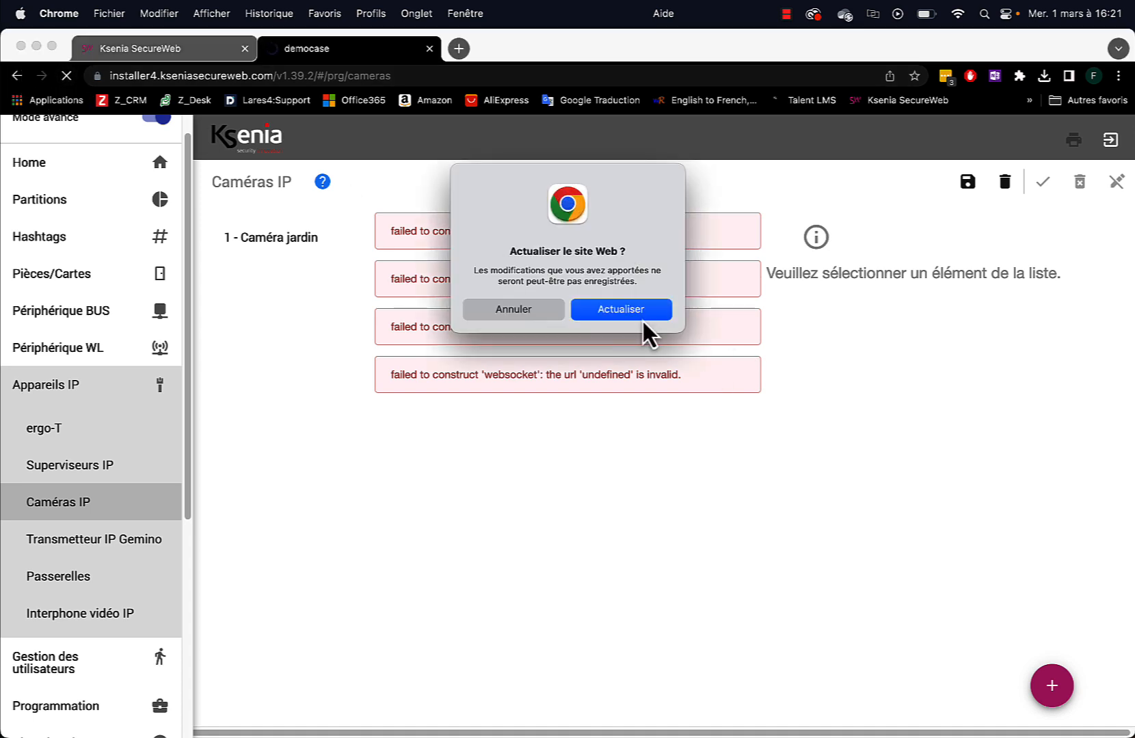
{"action": "left_click", "coordinate": [639, 313]}
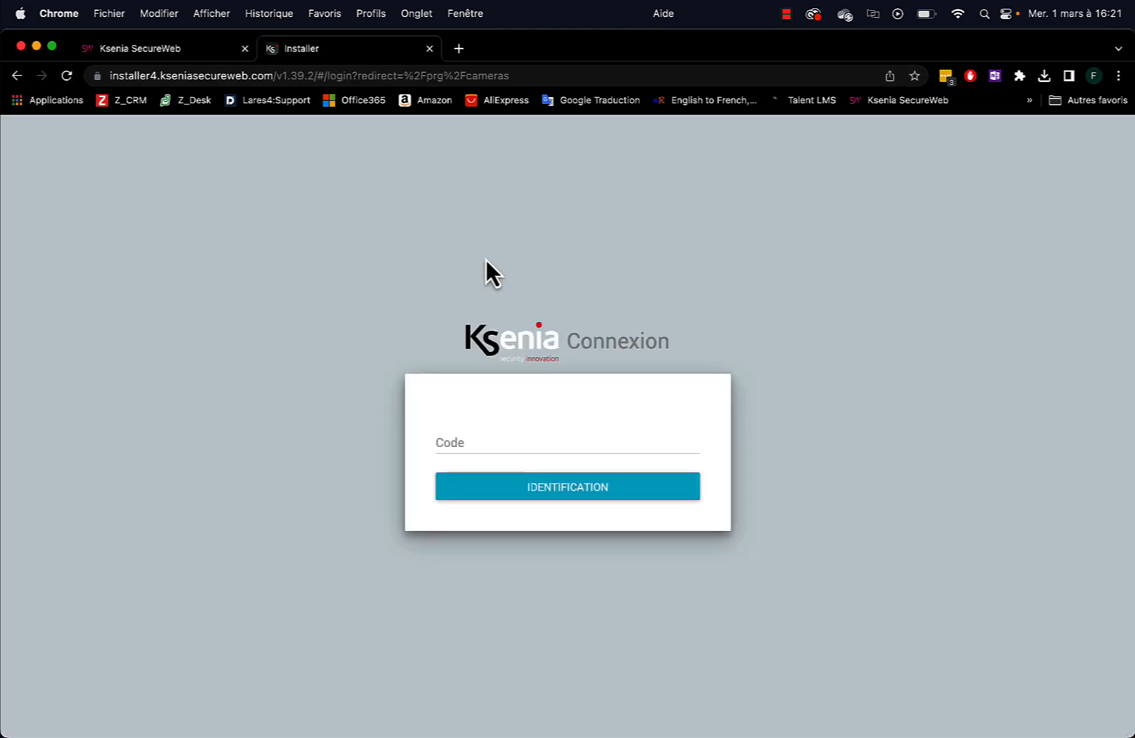
{"action": "left_click", "coordinate": [489, 443]}
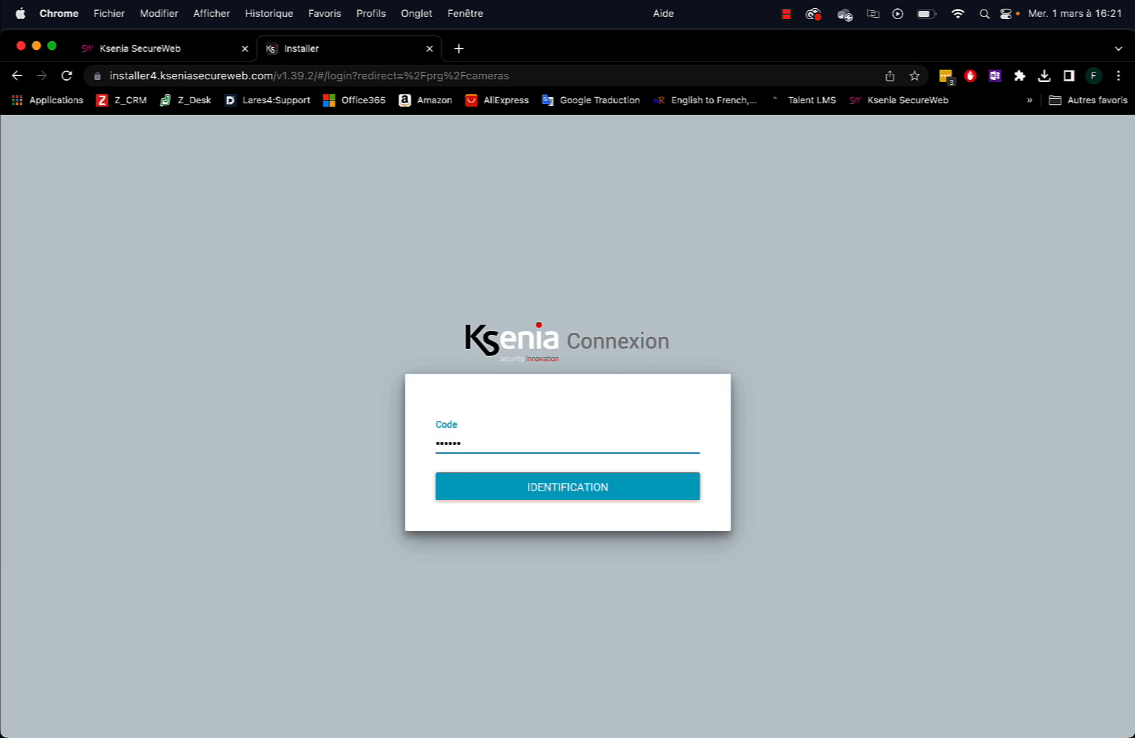
{"action": "left_click", "coordinate": [520, 487]}
Reconnect to the democase panel from the panel list and log in with the access code
{"action": "left_click", "coordinate": [429, 50]}
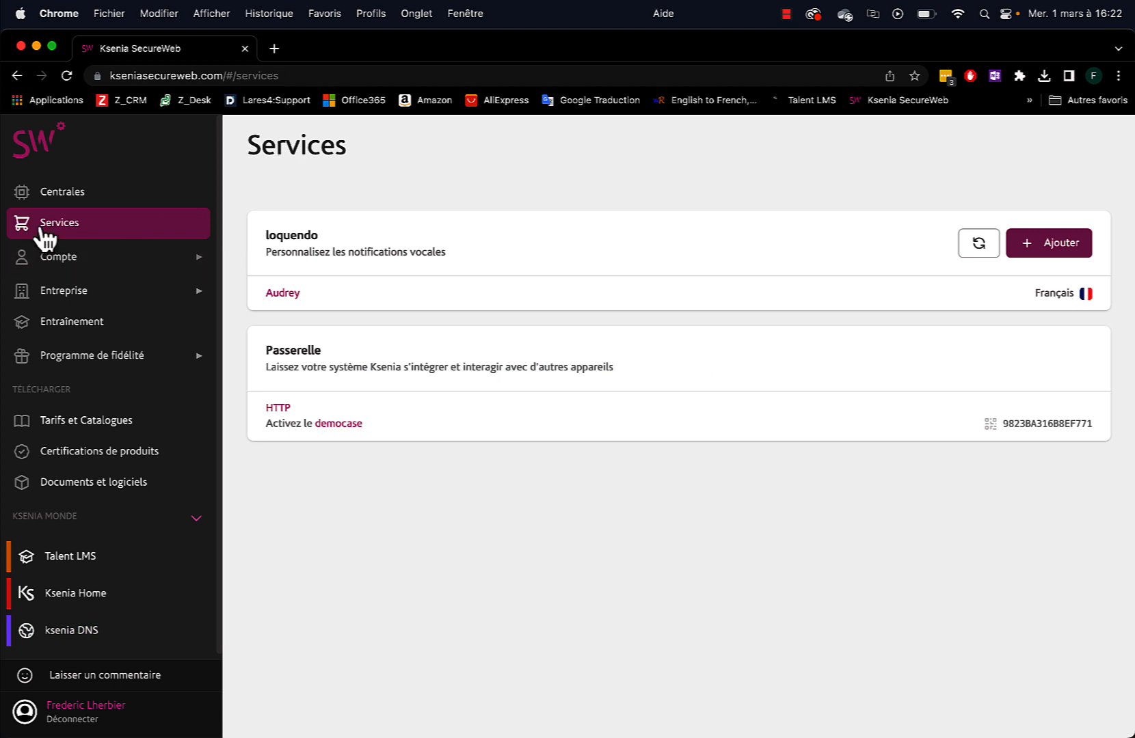
{"action": "left_click", "coordinate": [63, 192]}
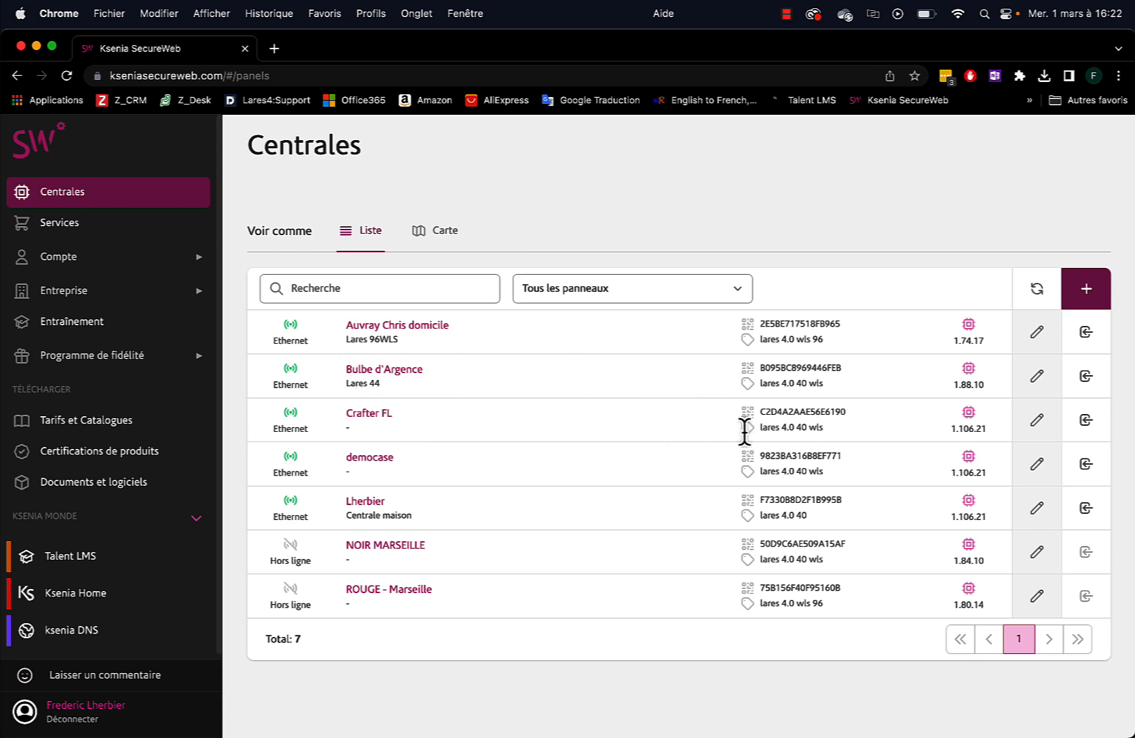
{"action": "left_click", "coordinate": [1086, 464]}
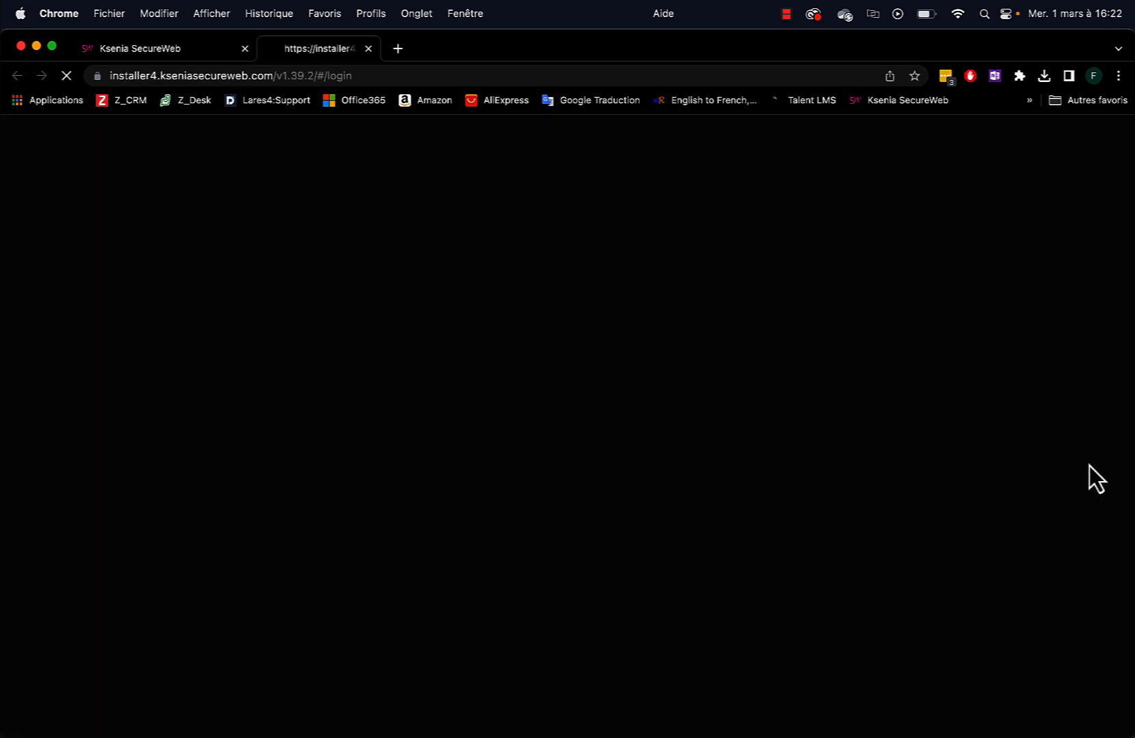
{"action": "left_click", "coordinate": [481, 440]}
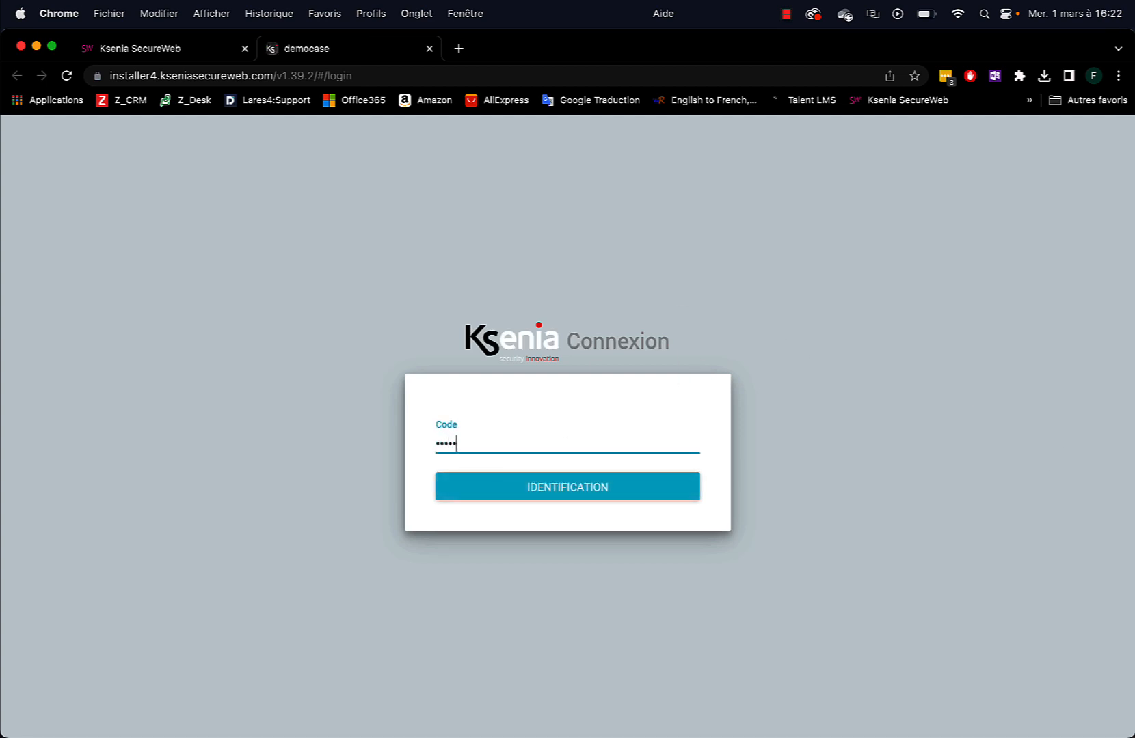
{"action": "key", "text": "Return"}
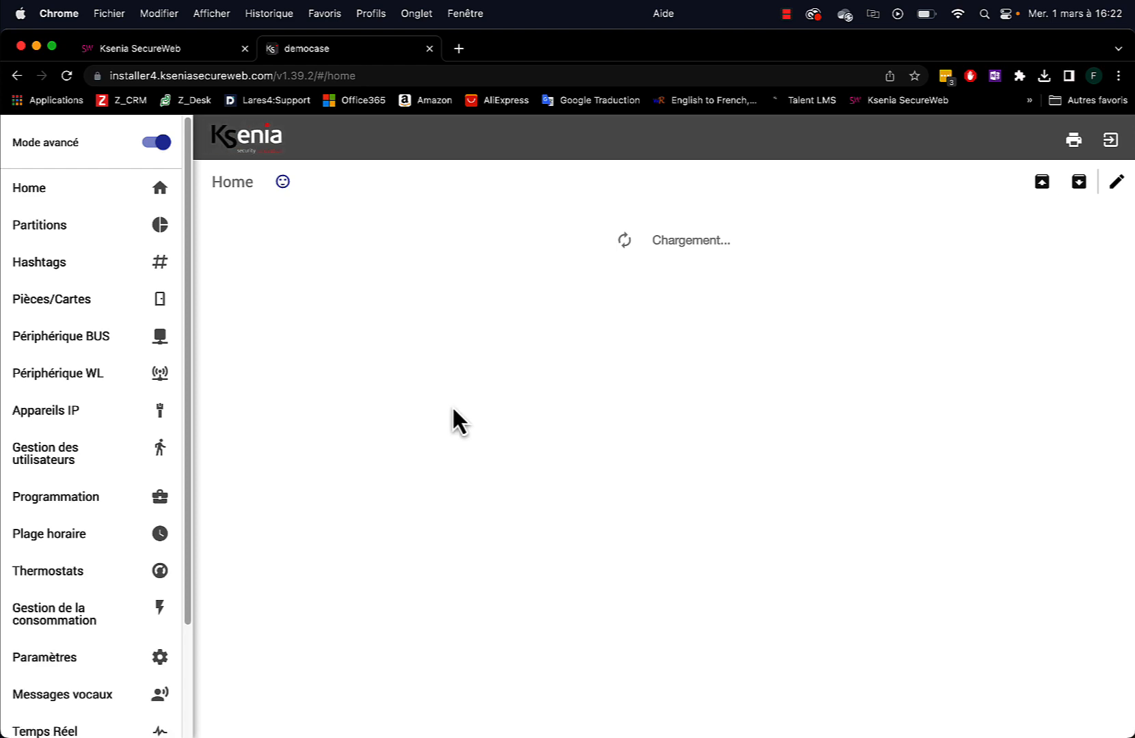
Open 1 - Caméra jardin in edit mode with pending programming loaded, and focus its RTSP path
{"action": "left_click", "coordinate": [38, 416]}
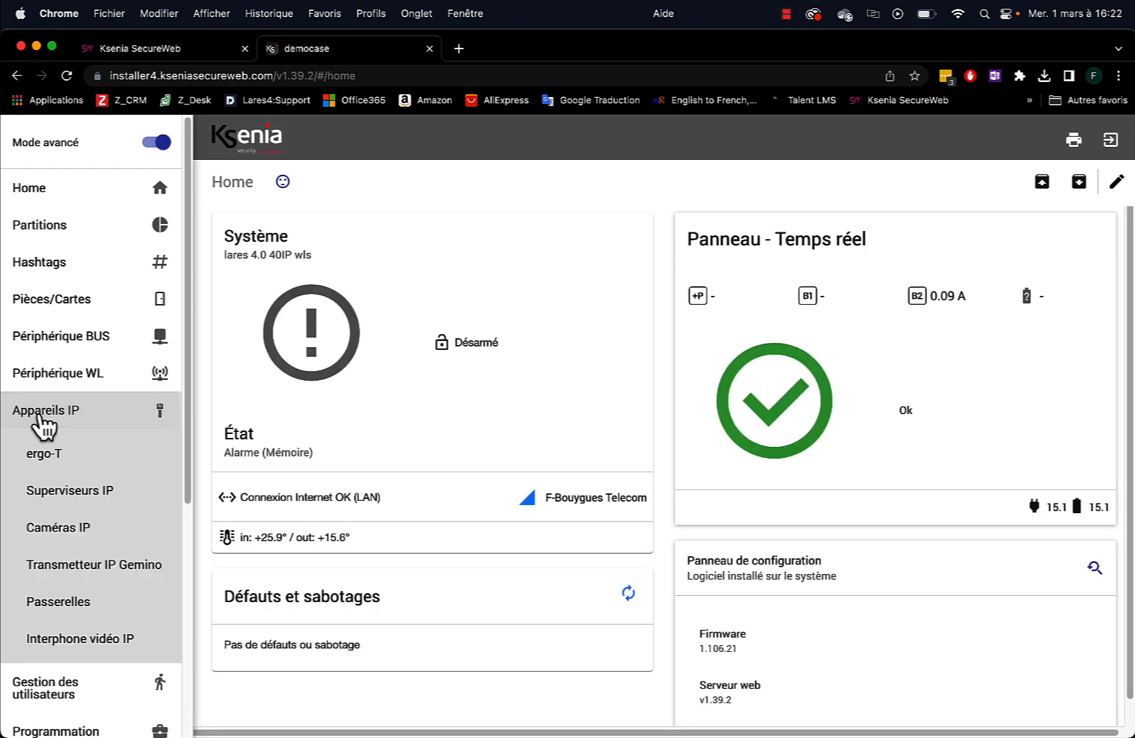
{"action": "left_click", "coordinate": [70, 533]}
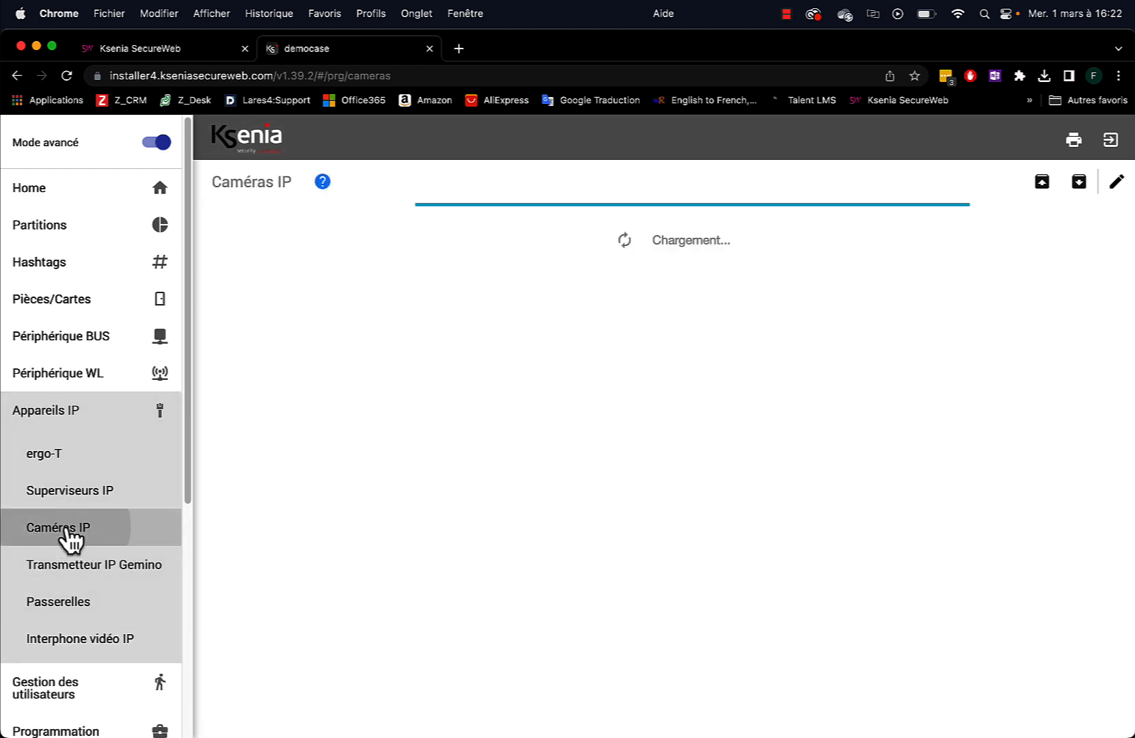
{"action": "left_click", "coordinate": [270, 243]}
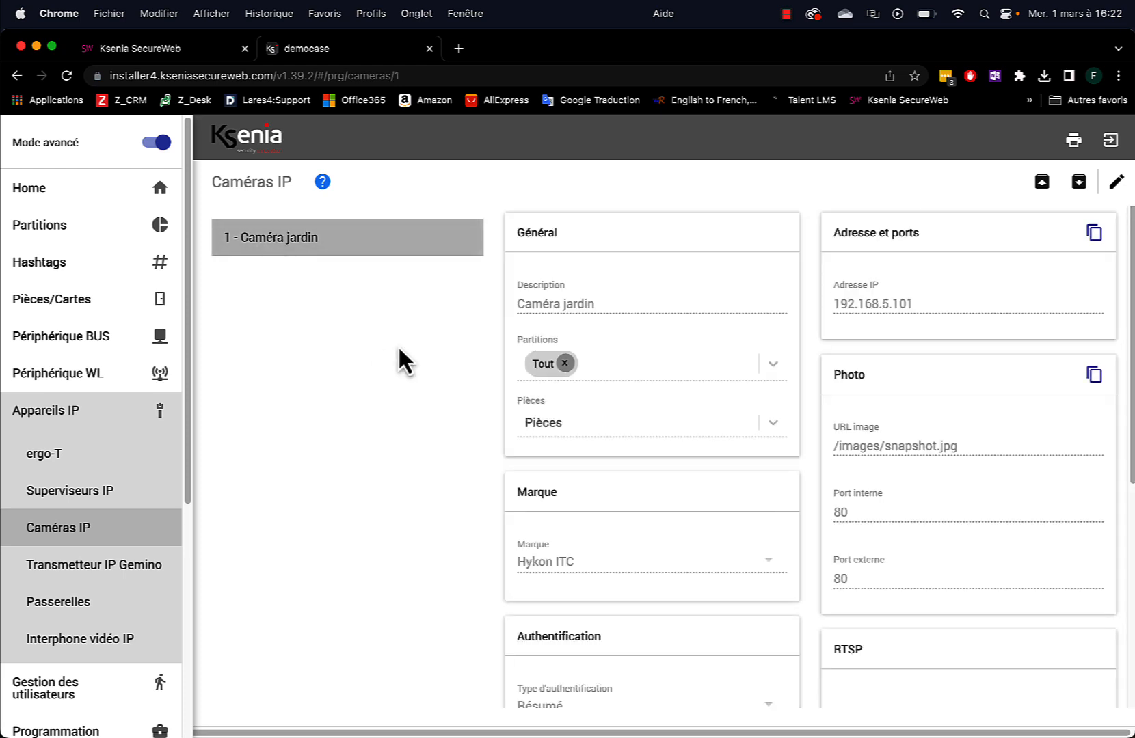
{"action": "left_click", "coordinate": [1117, 182]}
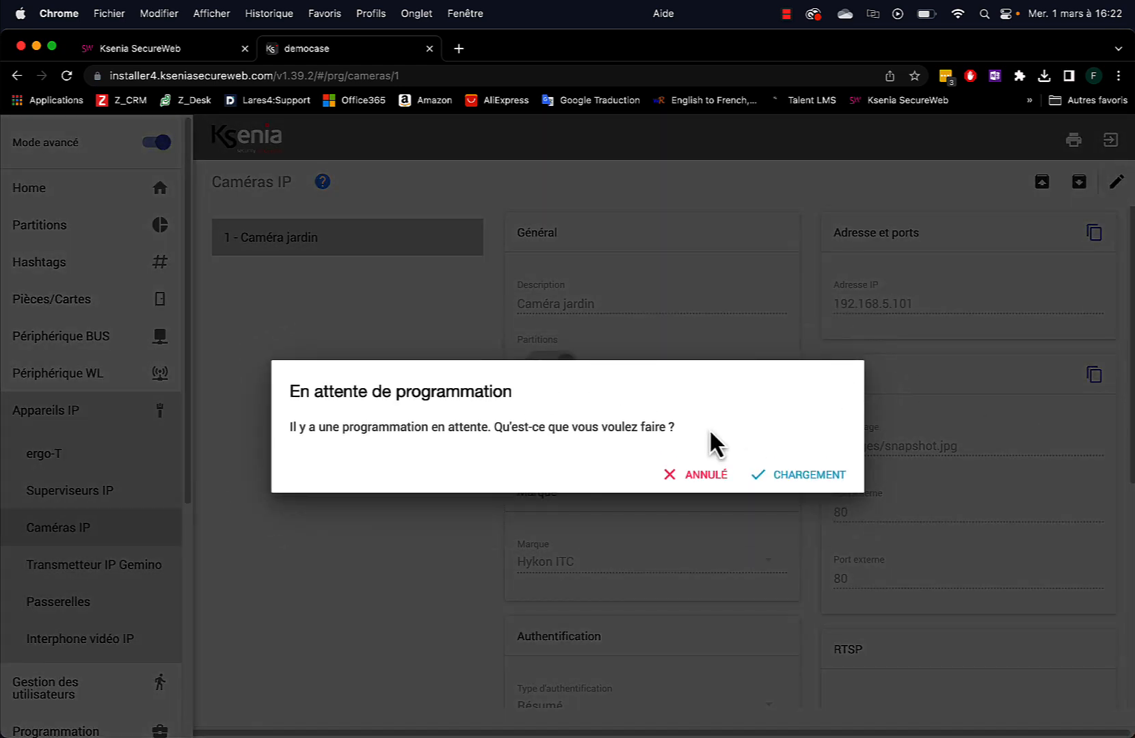
{"action": "left_click", "coordinate": [791, 479]}
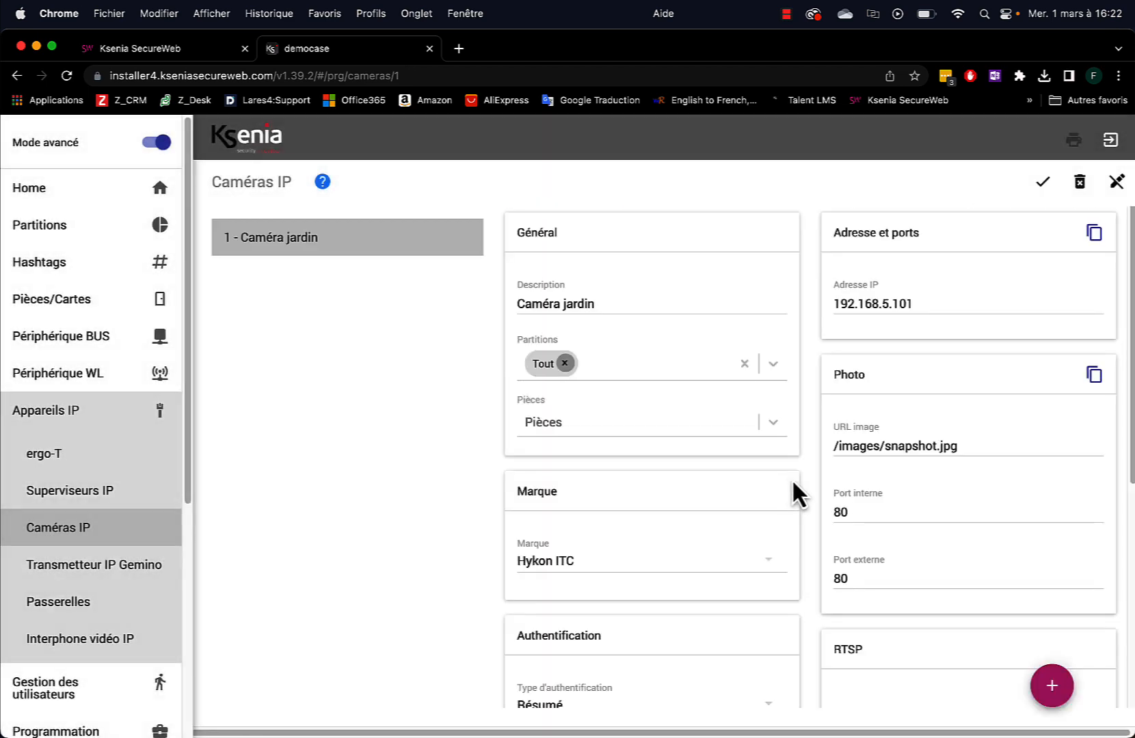
{"action": "scroll", "coordinate": [792, 480], "scroll_direction": "down", "scroll_amount": 5}
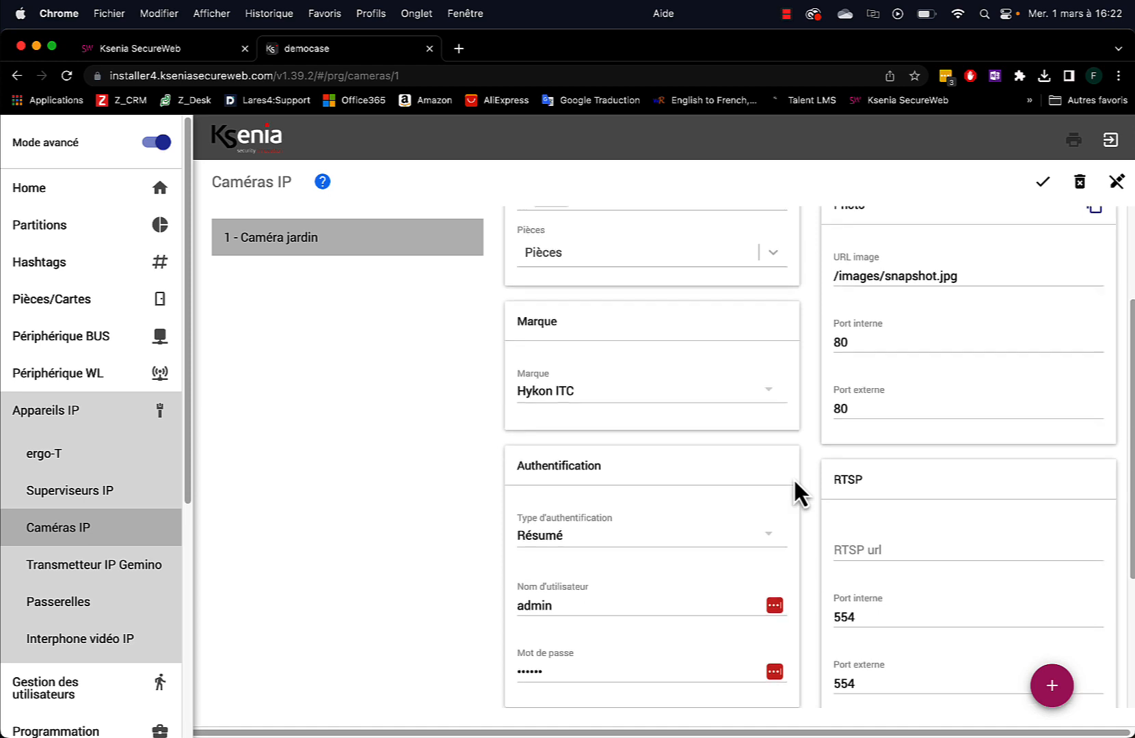
{"action": "scroll", "coordinate": [929, 478], "scroll_direction": "down", "scroll_amount": 2}
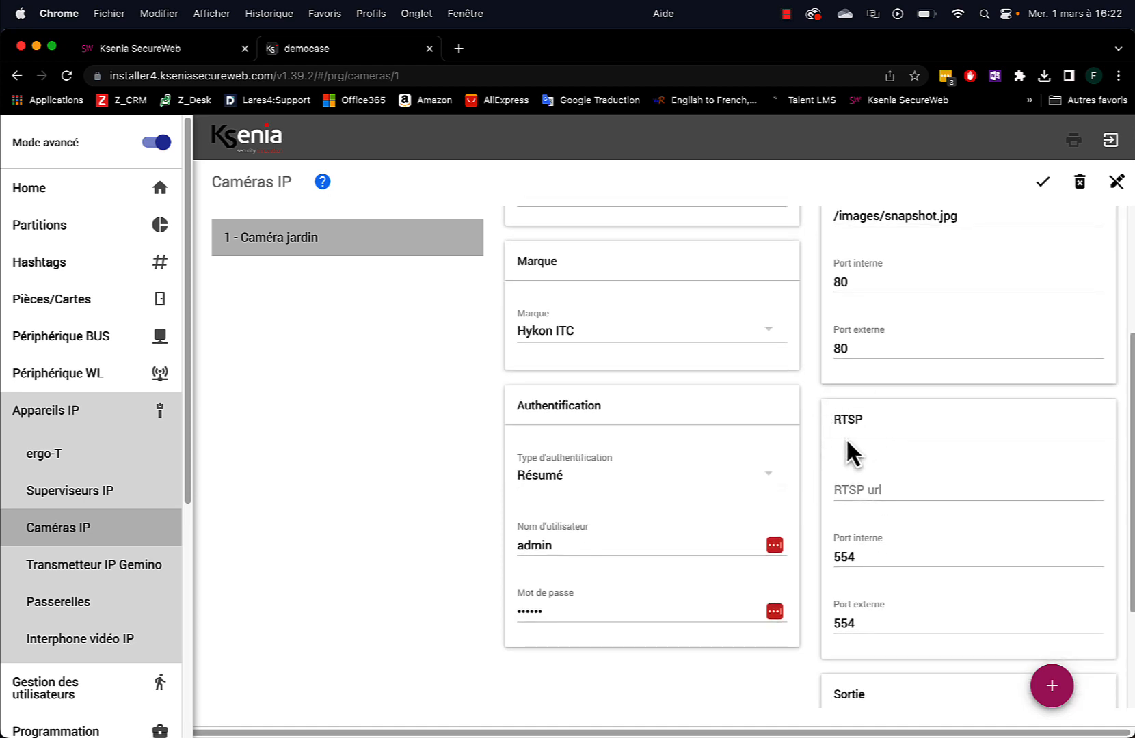
{"action": "left_click", "coordinate": [877, 489]}
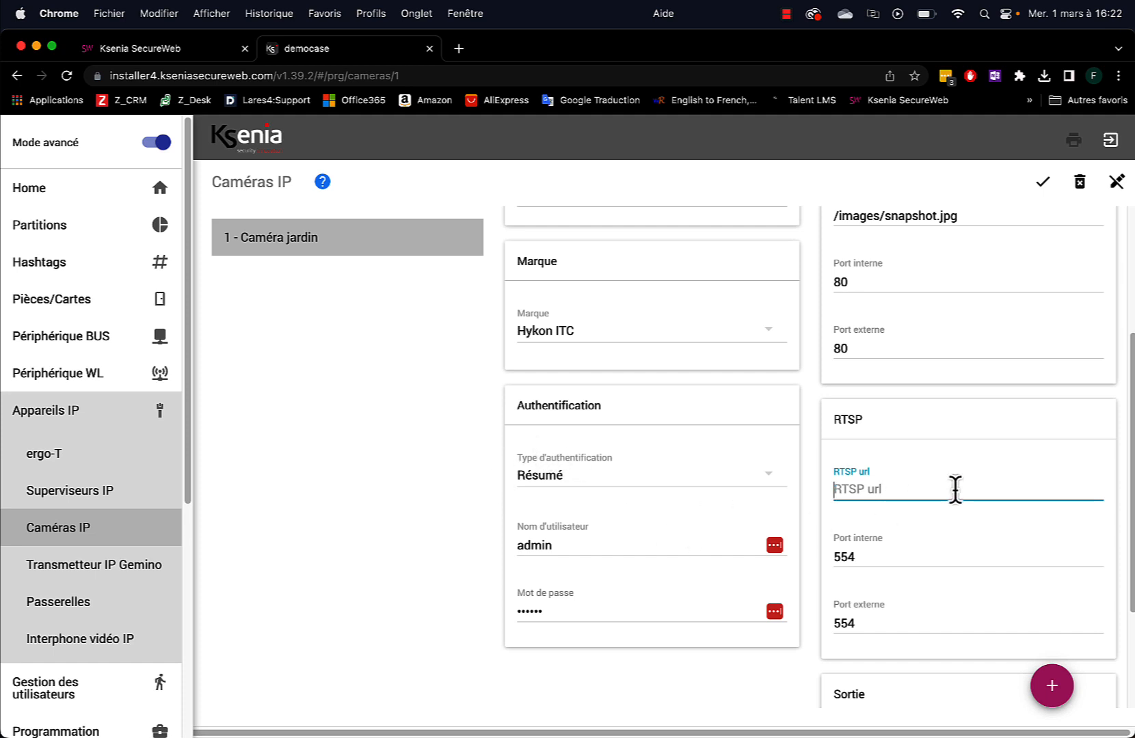
Set Caméra jardin's RTSP stream path to /live
{"action": "type", "text": "/live"}
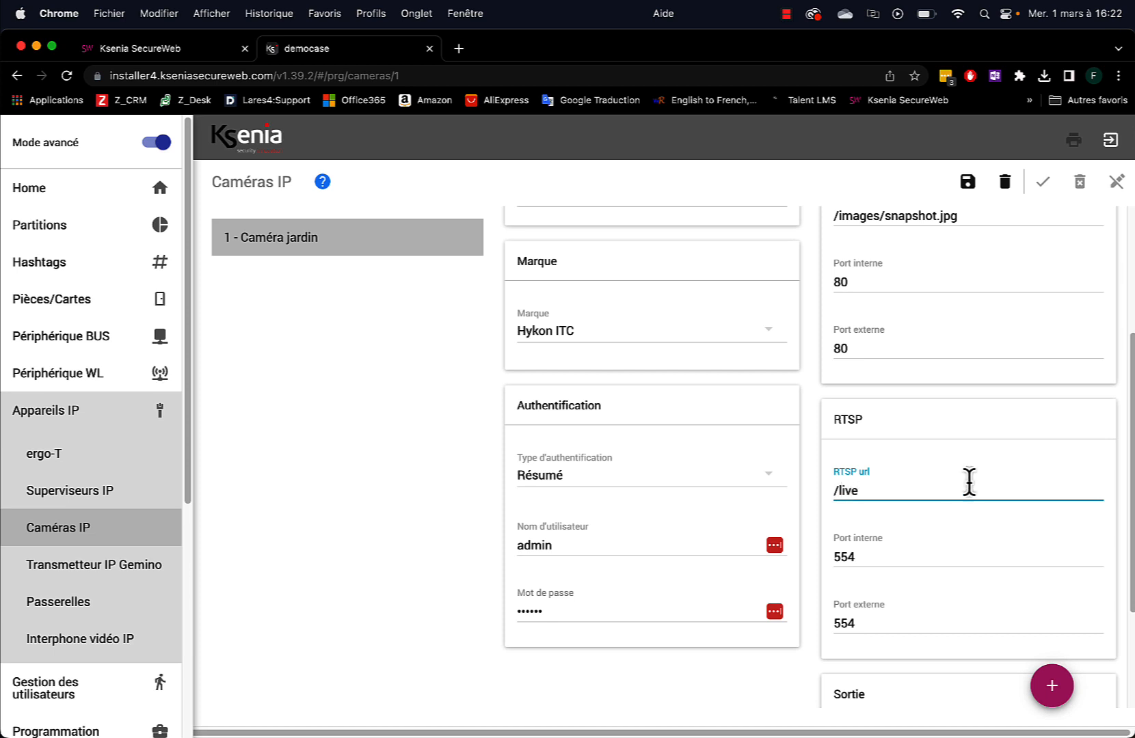
{"action": "scroll", "coordinate": [857, 558], "scroll_direction": "down", "scroll_amount": 1}
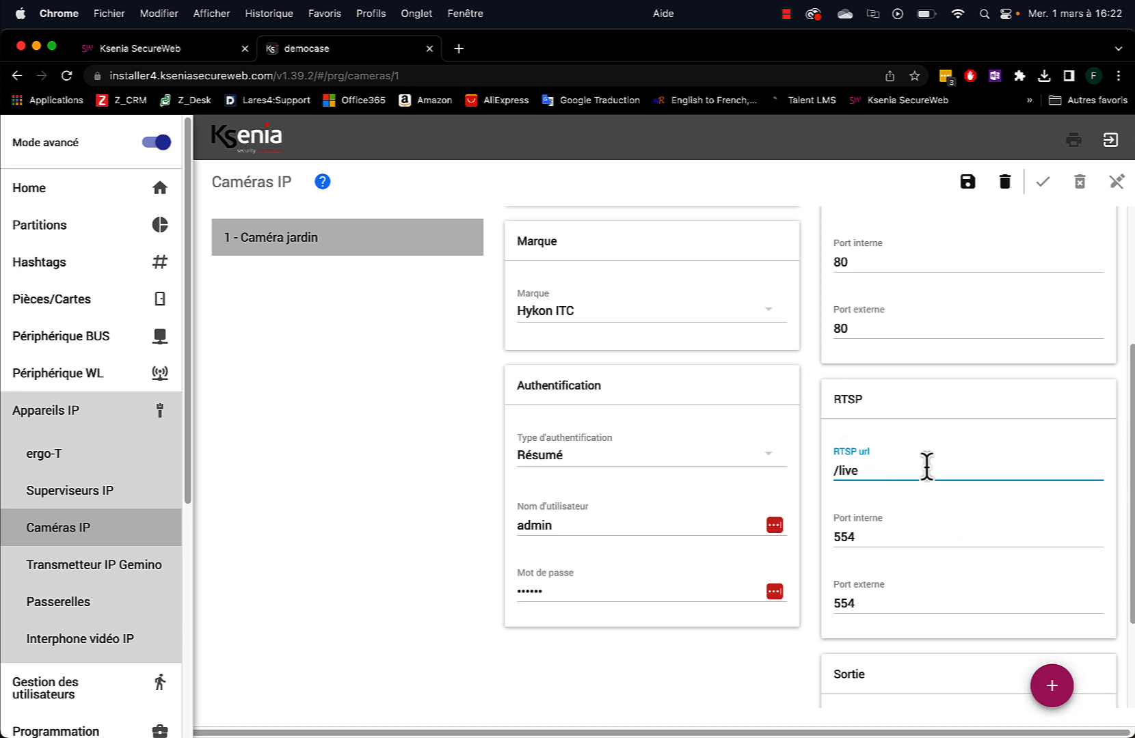
{"action": "scroll", "coordinate": [926, 466], "scroll_direction": "up", "scroll_amount": 3}
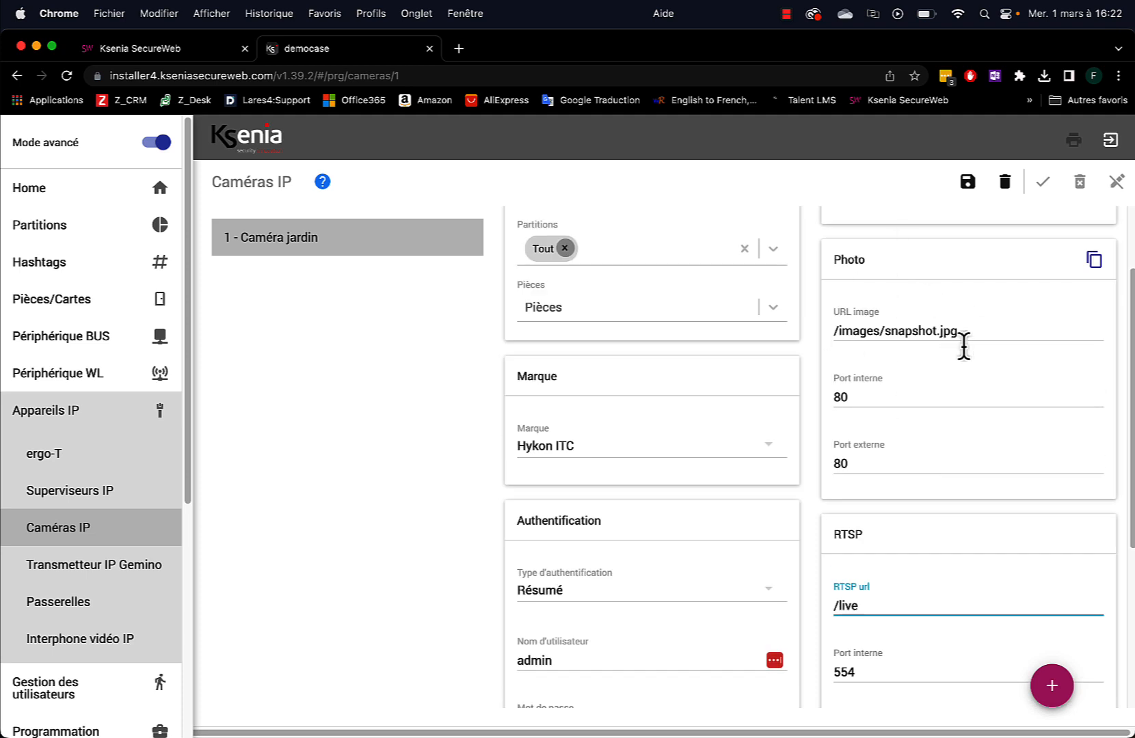
{"action": "scroll", "coordinate": [940, 380], "scroll_direction": "down", "scroll_amount": 3}
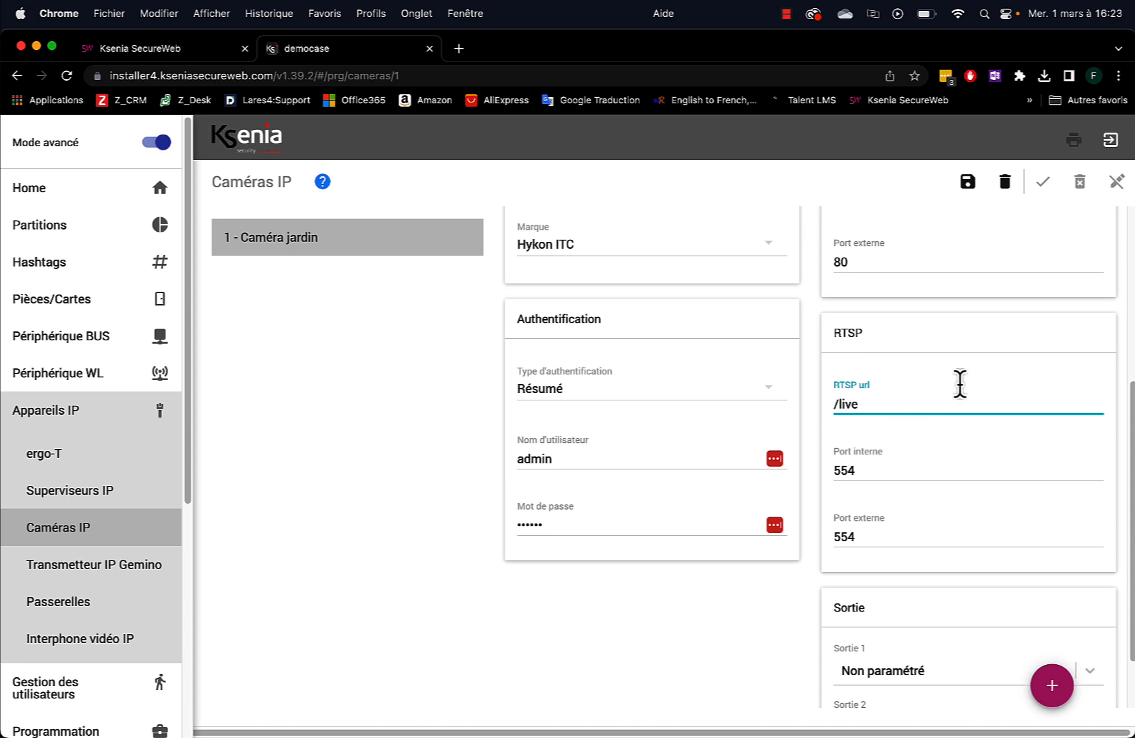
{"action": "scroll", "coordinate": [967, 380], "scroll_direction": "down", "scroll_amount": 3}
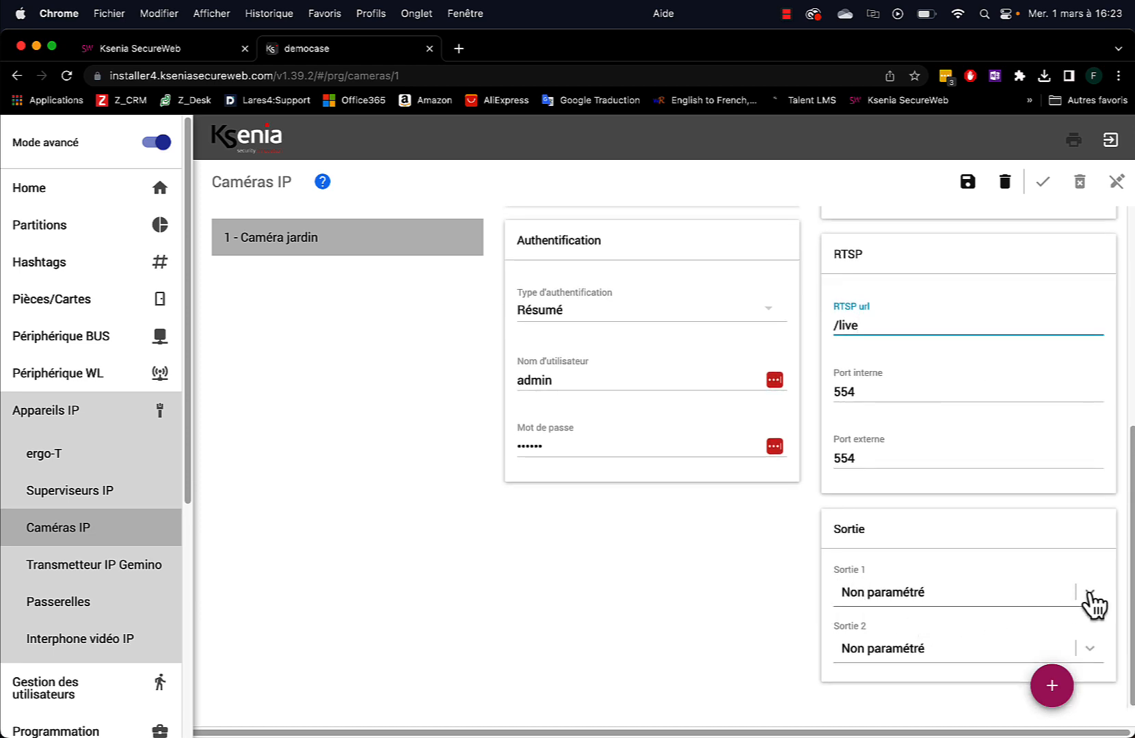
Link Sortie 1 to Lumière jardin, then save and apply the camera settings
{"action": "left_click", "coordinate": [1088, 593]}
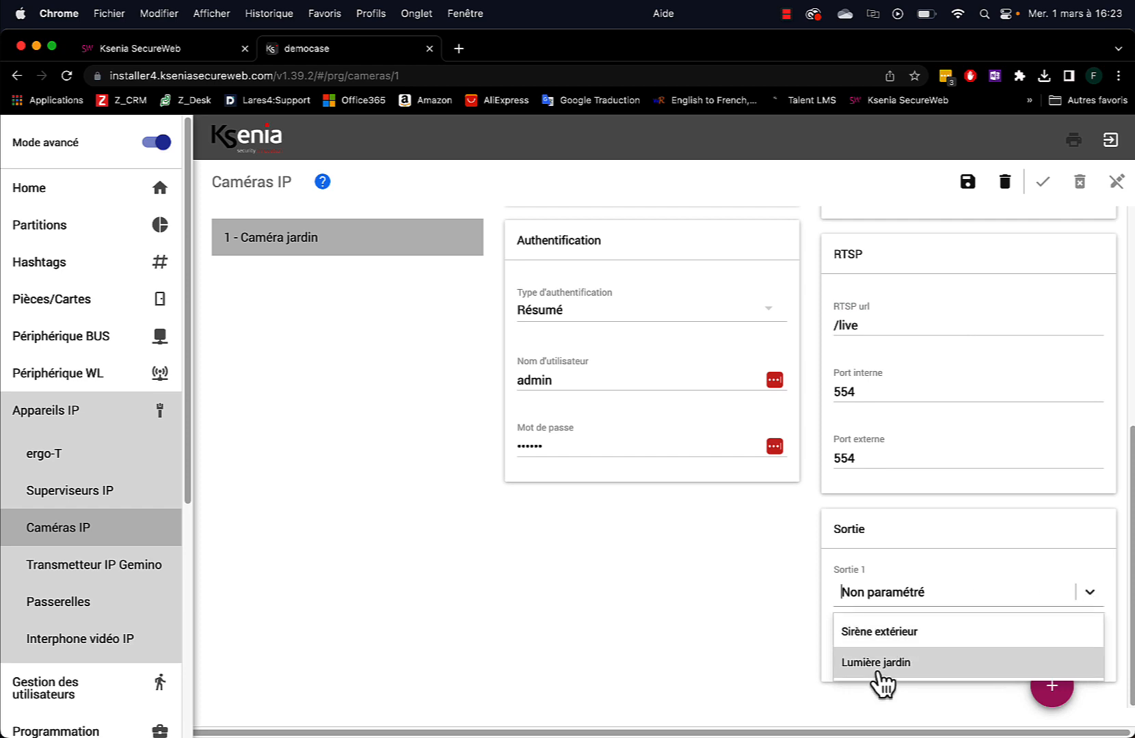
{"action": "left_click", "coordinate": [881, 664]}
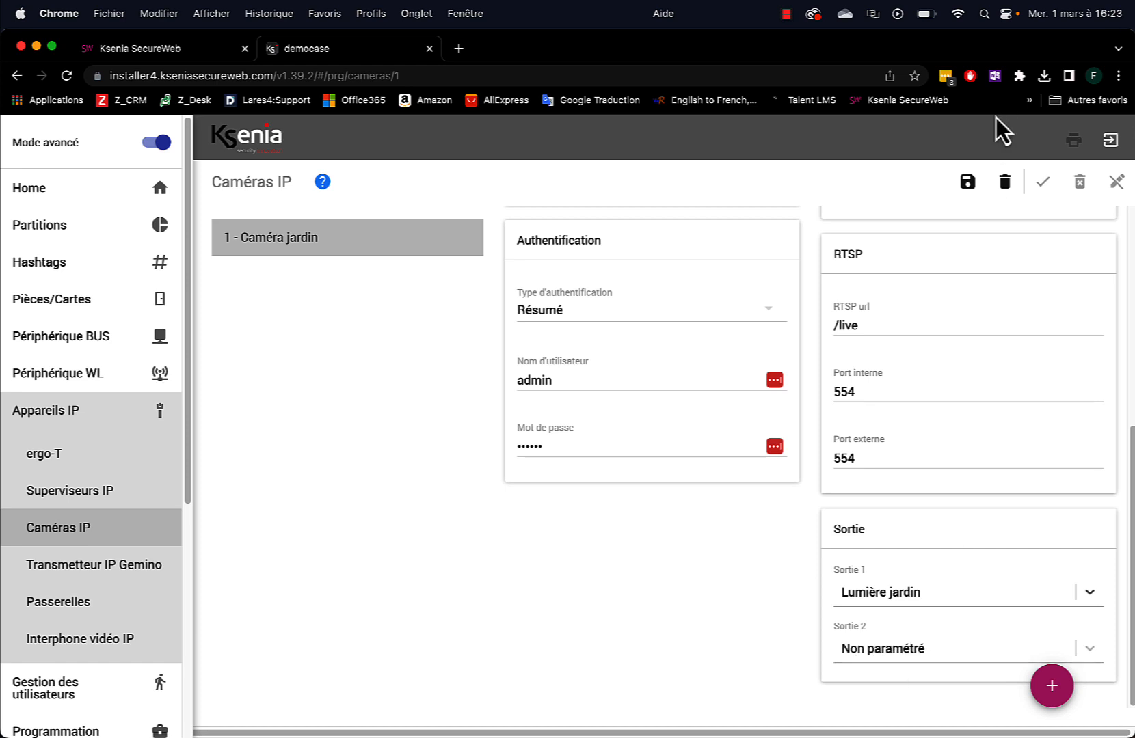
{"action": "left_click", "coordinate": [967, 182]}
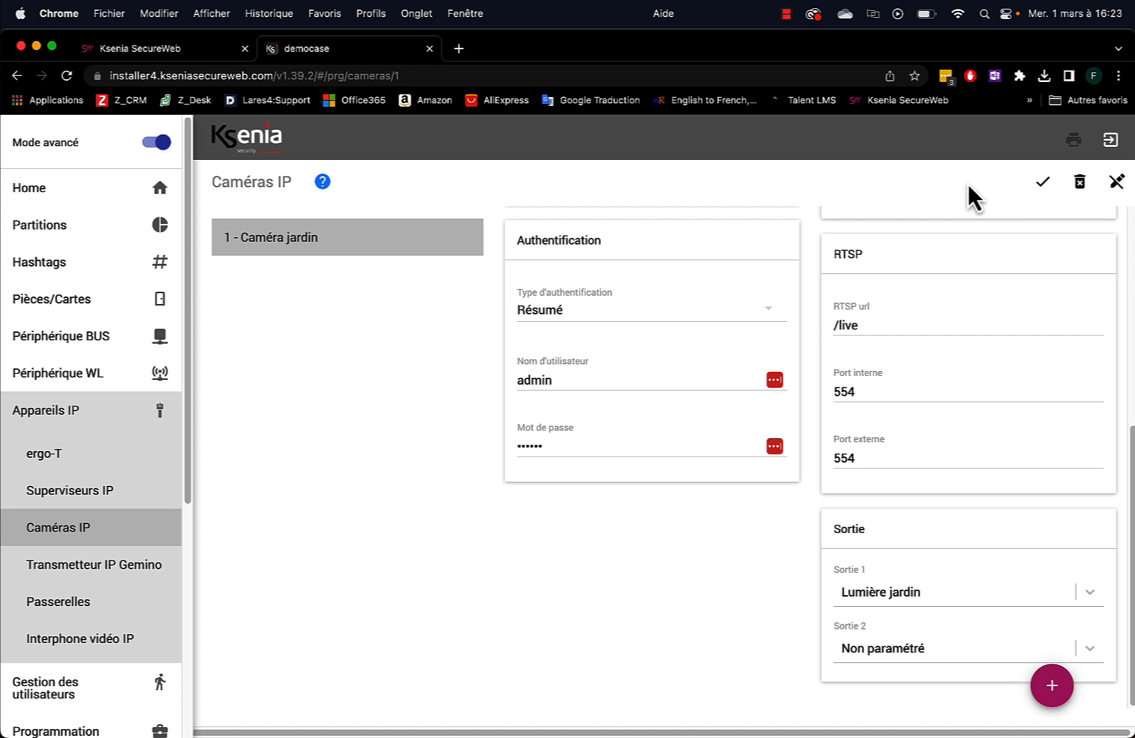
{"action": "left_click", "coordinate": [1043, 182]}
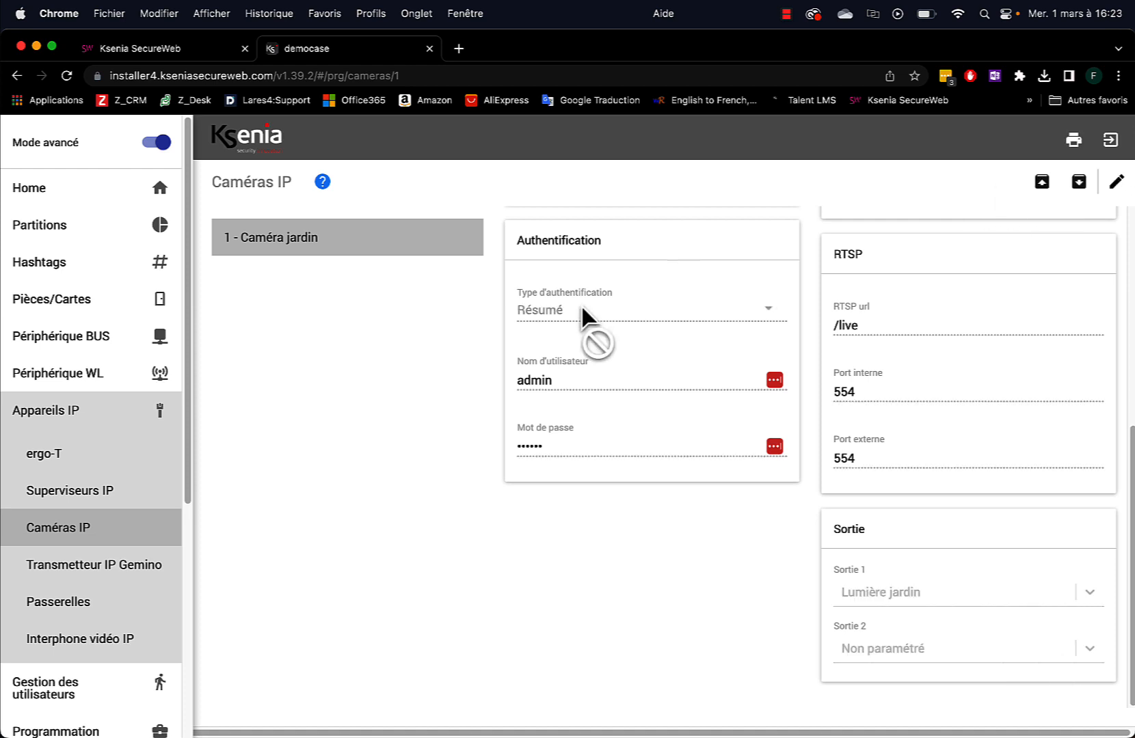
Dismiss the password prompt and browse Programmation to the Ouverture porte d'entrée zone
{"action": "left_click", "coordinate": [62, 414]}
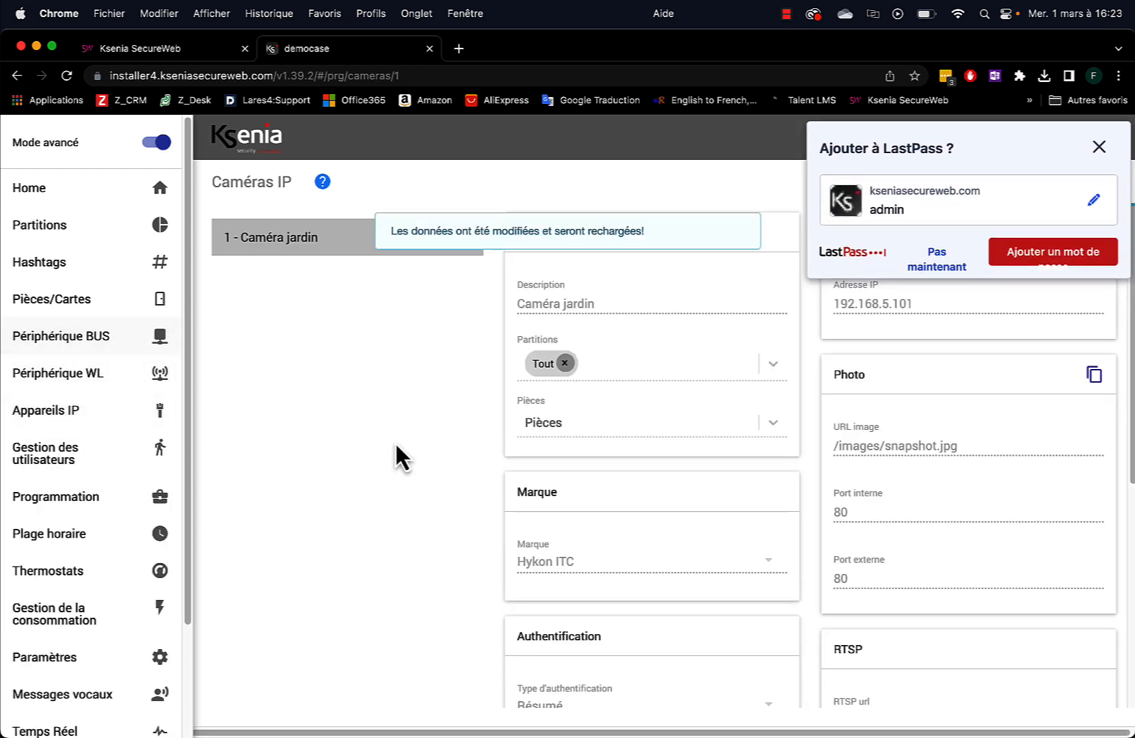
{"action": "left_click", "coordinate": [937, 273]}
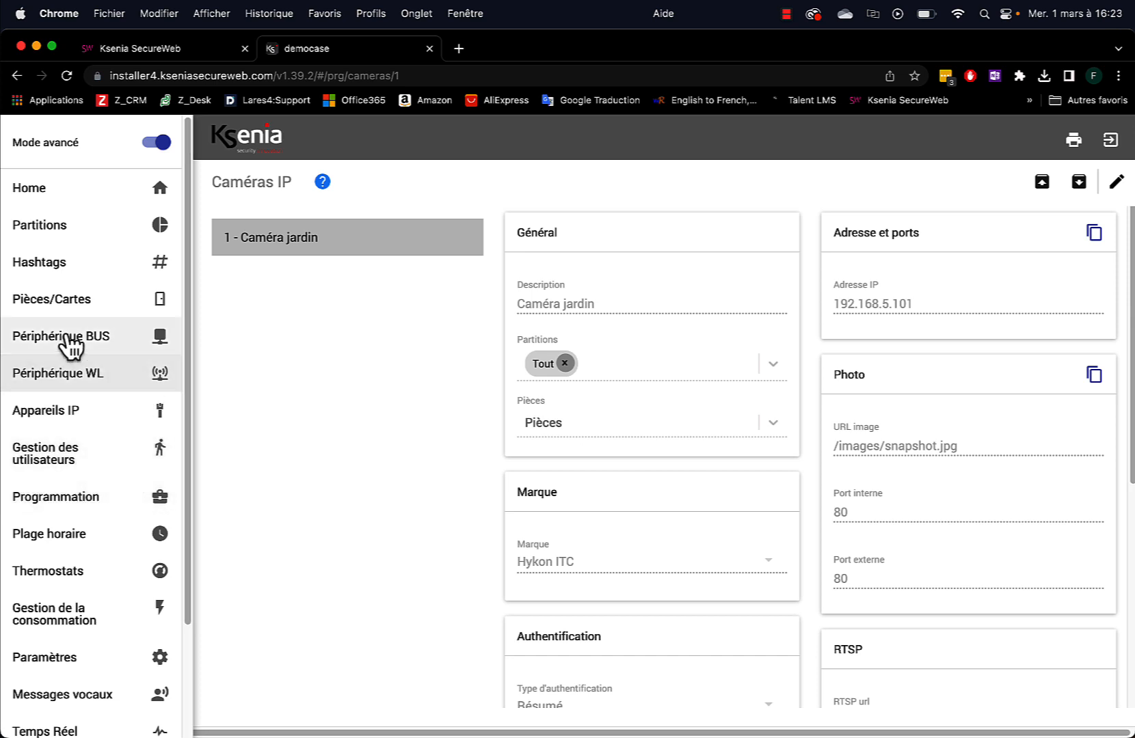
{"action": "left_click", "coordinate": [64, 506]}
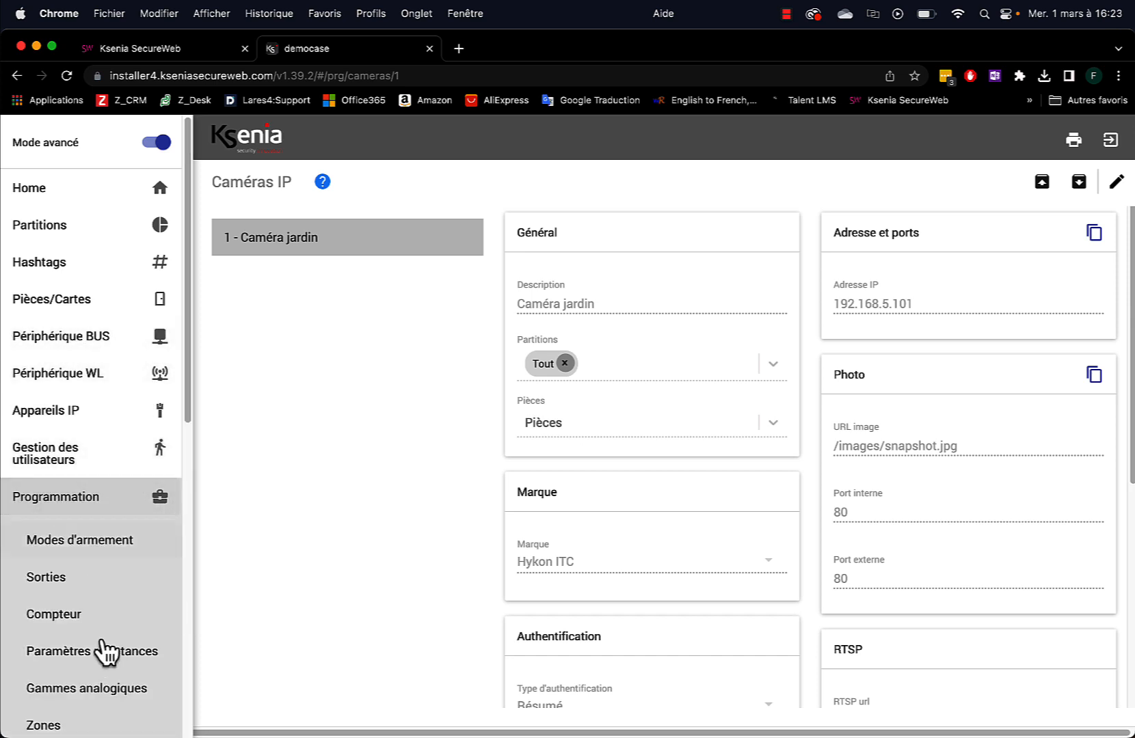
{"action": "left_click", "coordinate": [42, 725]}
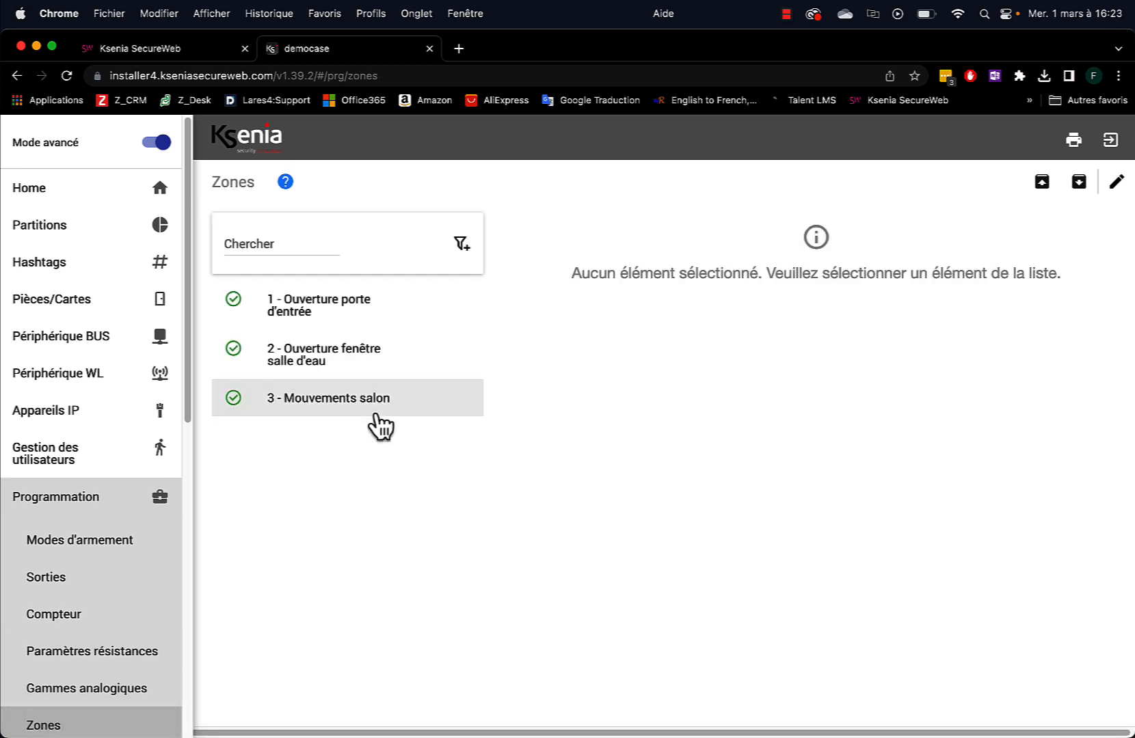
{"action": "left_click", "coordinate": [309, 322]}
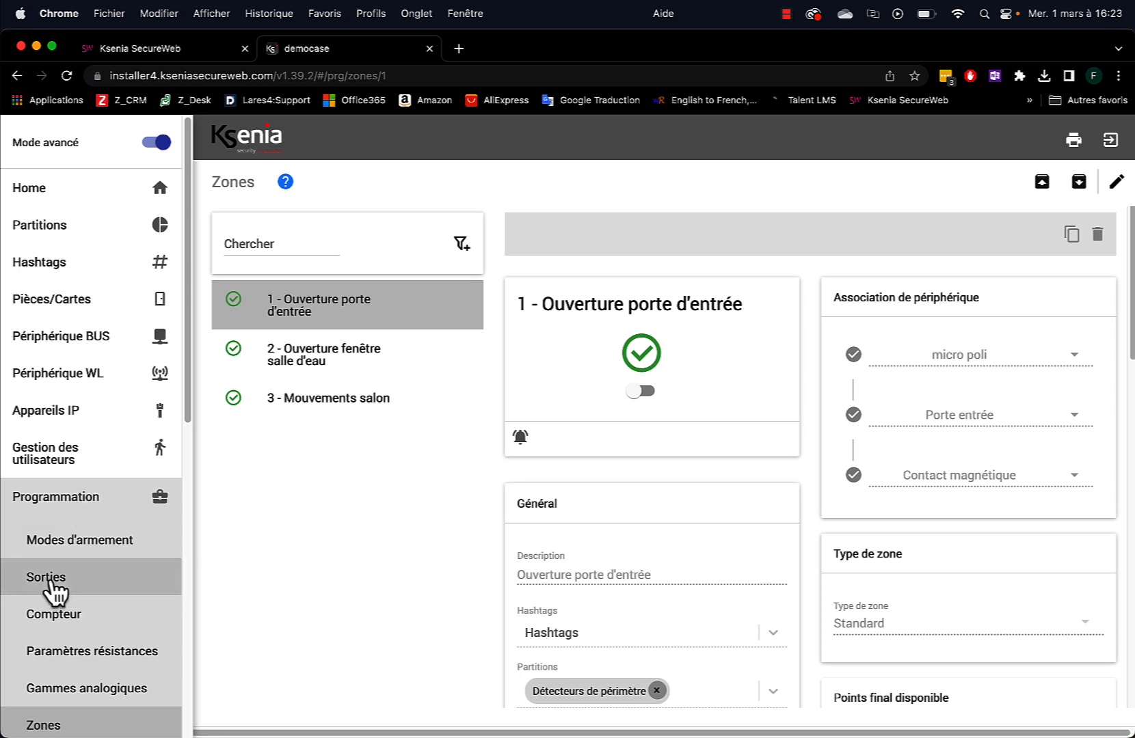
Set output 3 - Lumière jardin's category to Eclairage, then save and apply
{"action": "left_click", "coordinate": [27, 586]}
{"action": "left_click", "coordinate": [273, 342]}
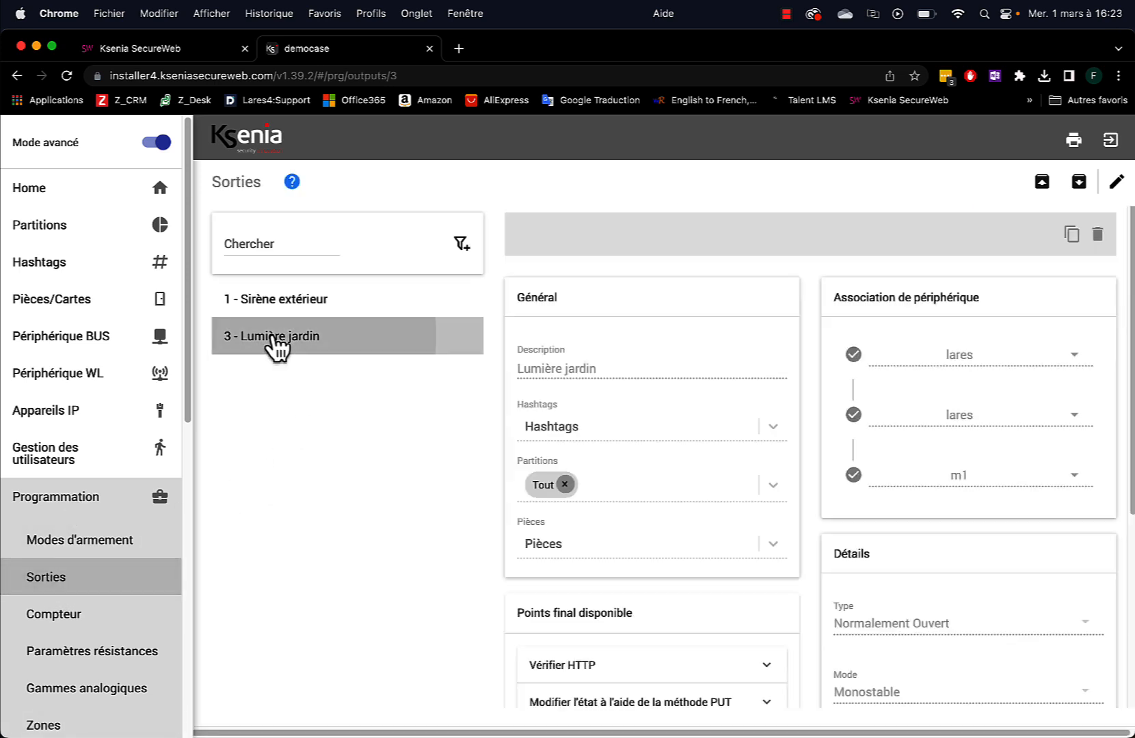
{"action": "left_click", "coordinate": [1116, 182]}
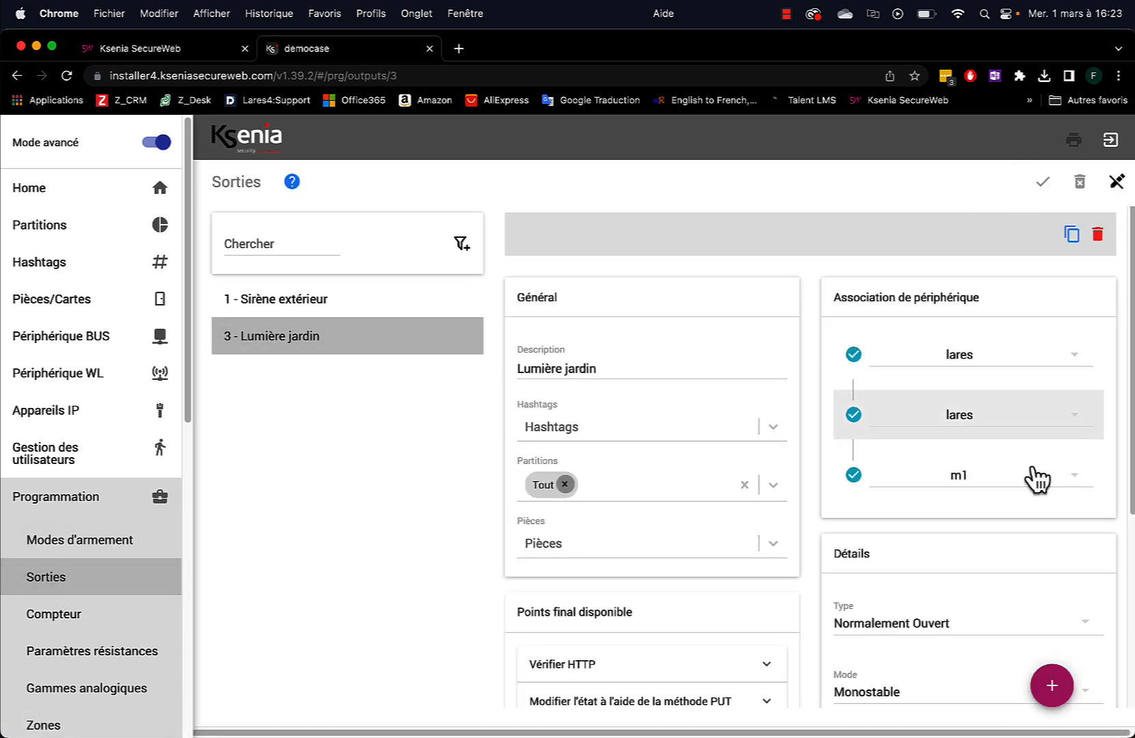
{"action": "scroll", "coordinate": [1030, 466], "scroll_direction": "down", "scroll_amount": 4}
{"action": "scroll", "coordinate": [1020, 472], "scroll_direction": "down", "scroll_amount": 5}
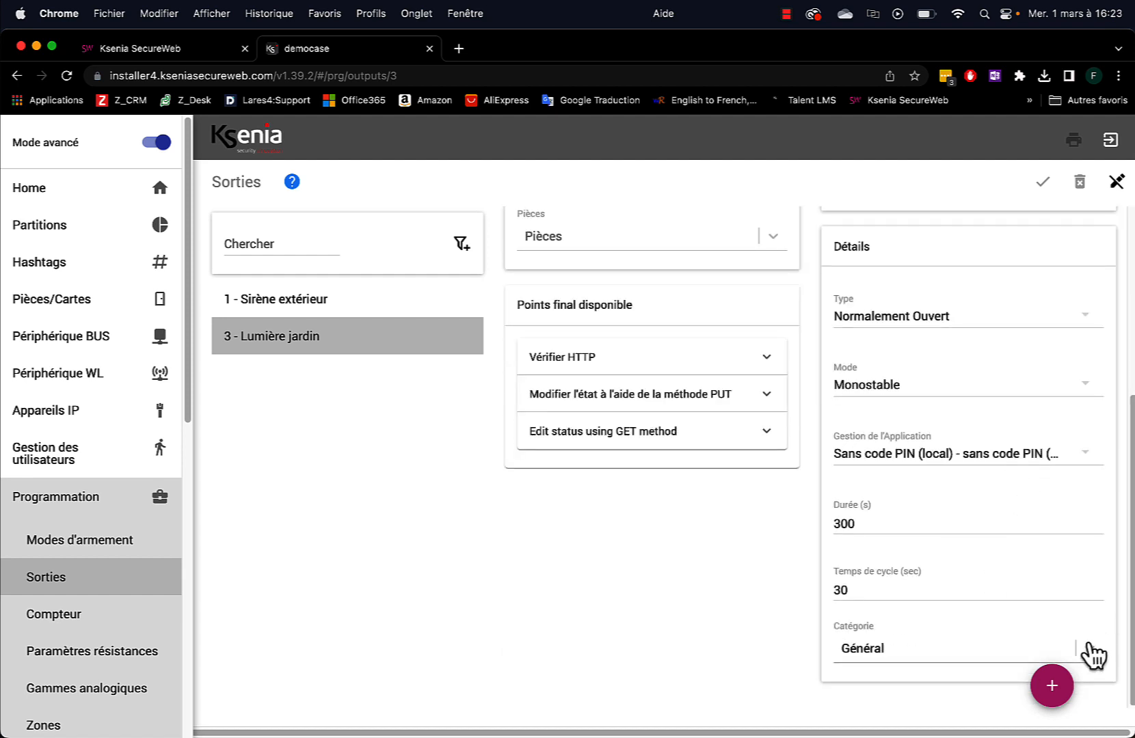
{"action": "left_click", "coordinate": [1088, 649]}
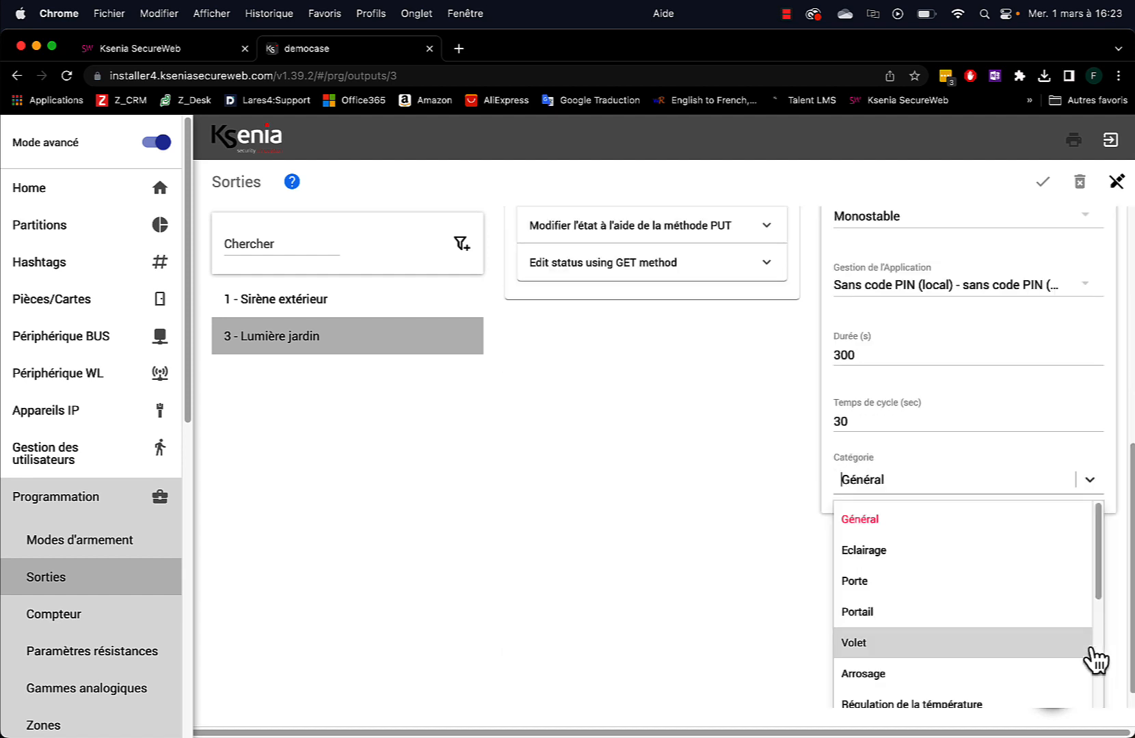
{"action": "left_click", "coordinate": [906, 560]}
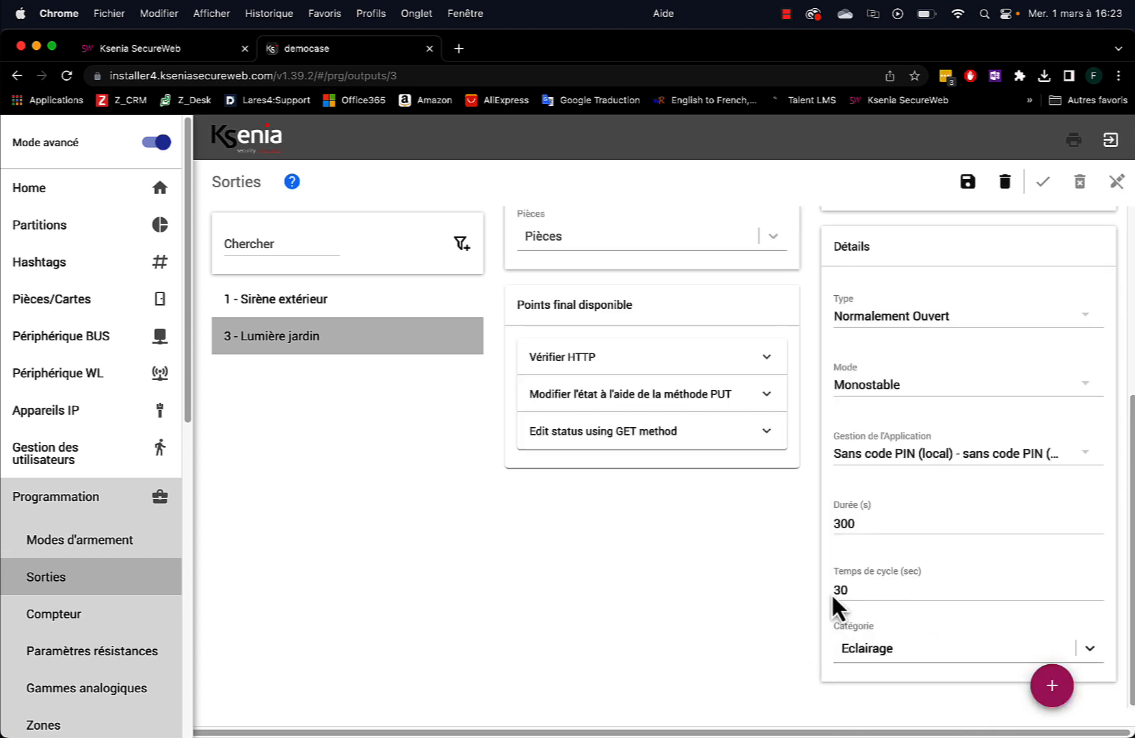
{"action": "left_click", "coordinate": [966, 183]}
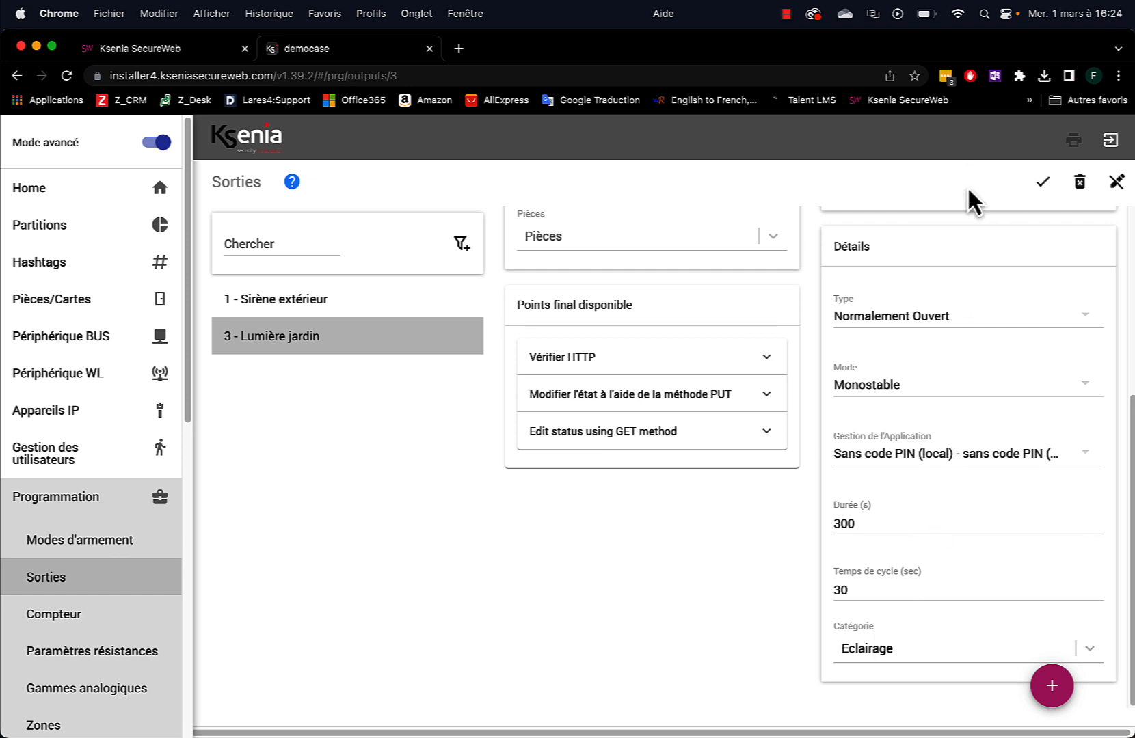
{"action": "left_click", "coordinate": [1042, 183]}
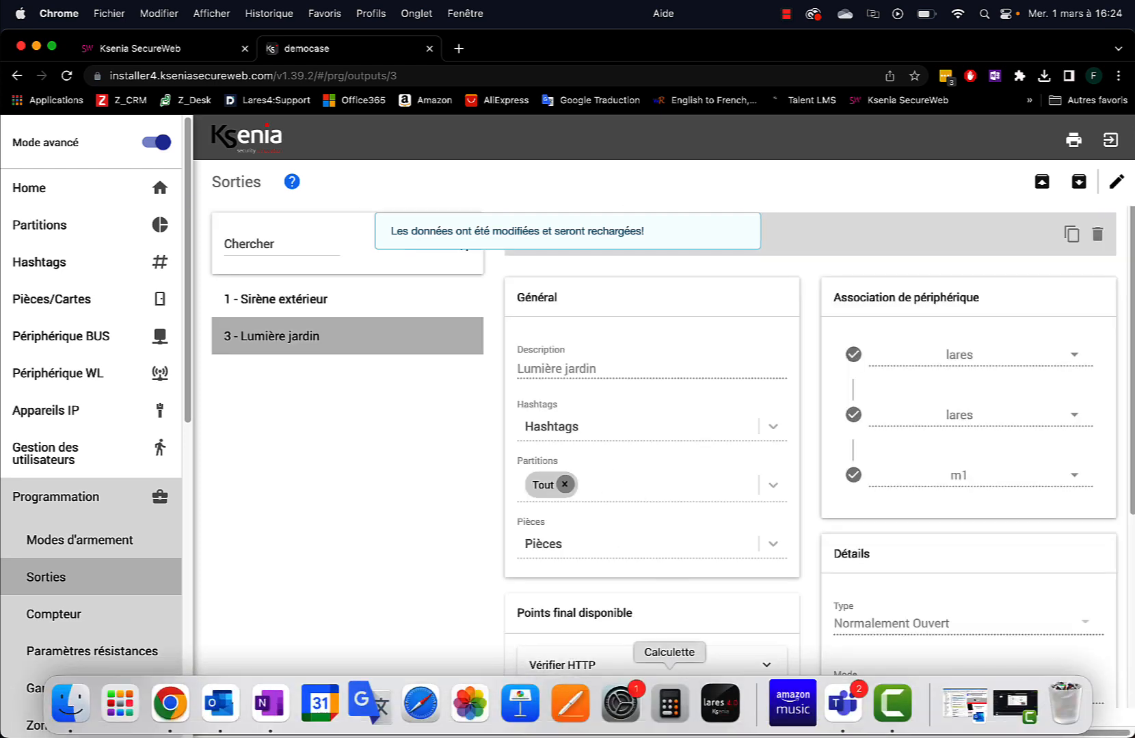
Launch lares 4.0 and log into the DEMOCASE panel with the user PIN
{"action": "left_click", "coordinate": [730, 714]}
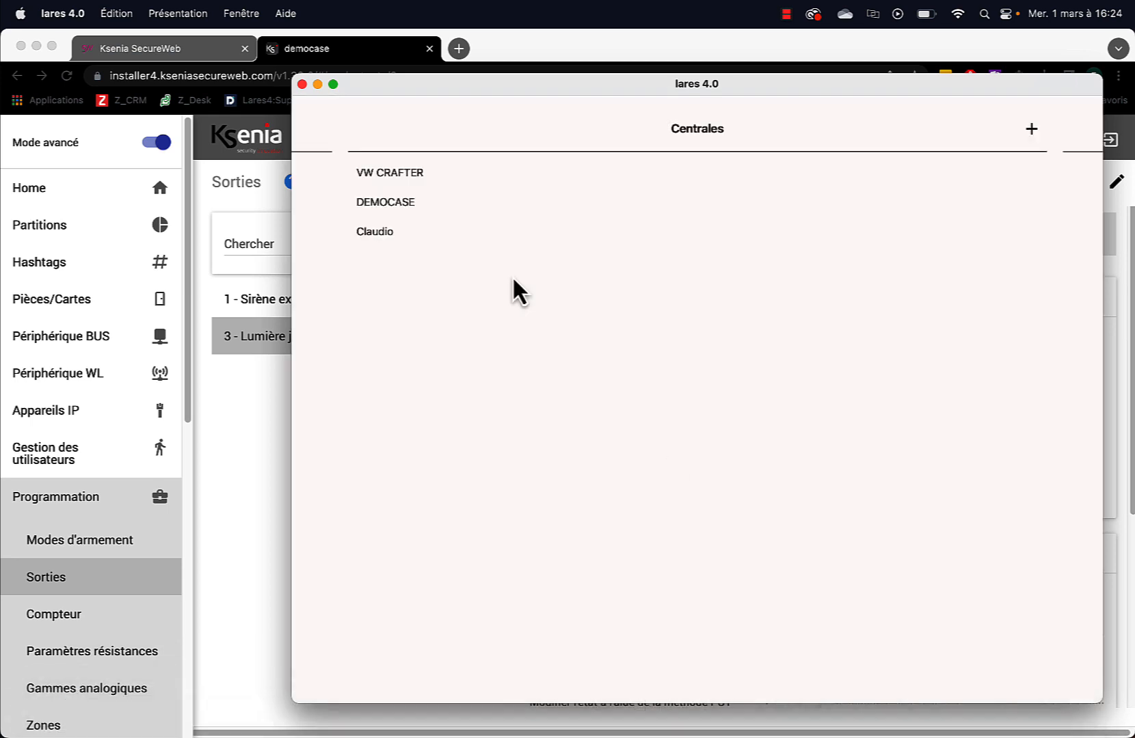
{"action": "left_click", "coordinate": [383, 202]}
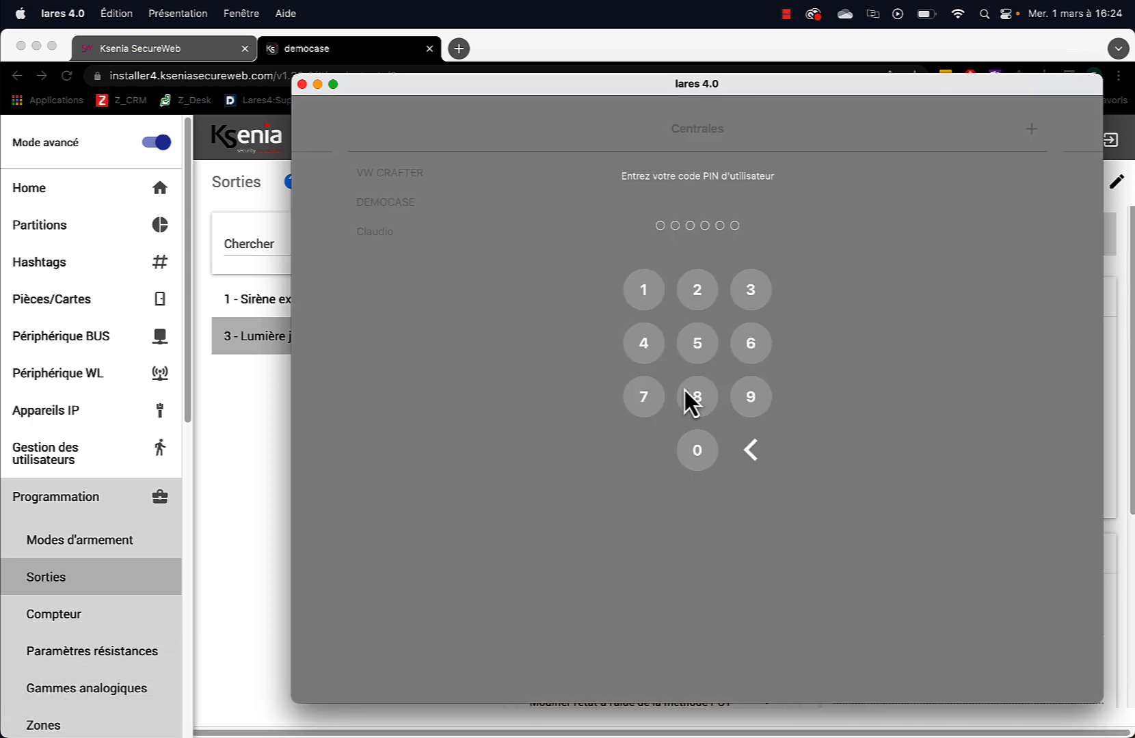
{"action": "left_click", "coordinate": [698, 449]}
{"action": "left_click", "coordinate": [645, 290]}
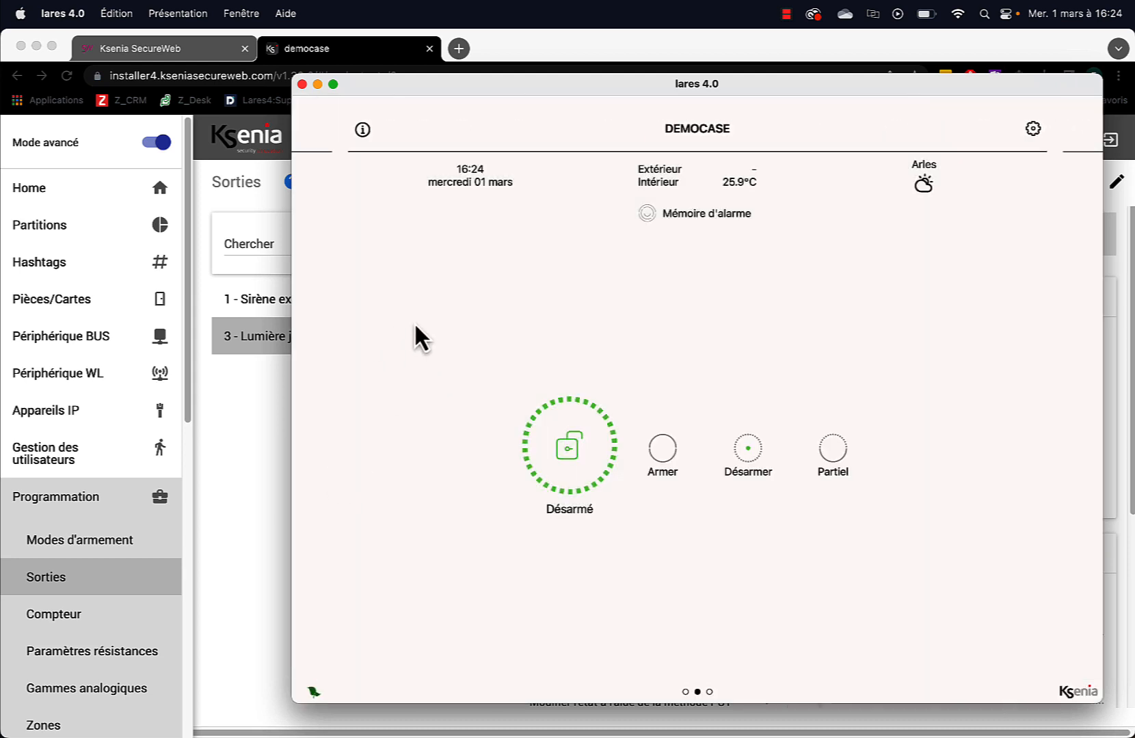
Open the Caméra jardin live view under Sécurité > Caméras and switch off the garden light
{"action": "left_click_drag", "start_coordinate": [414, 320], "coordinate": [972, 322]}
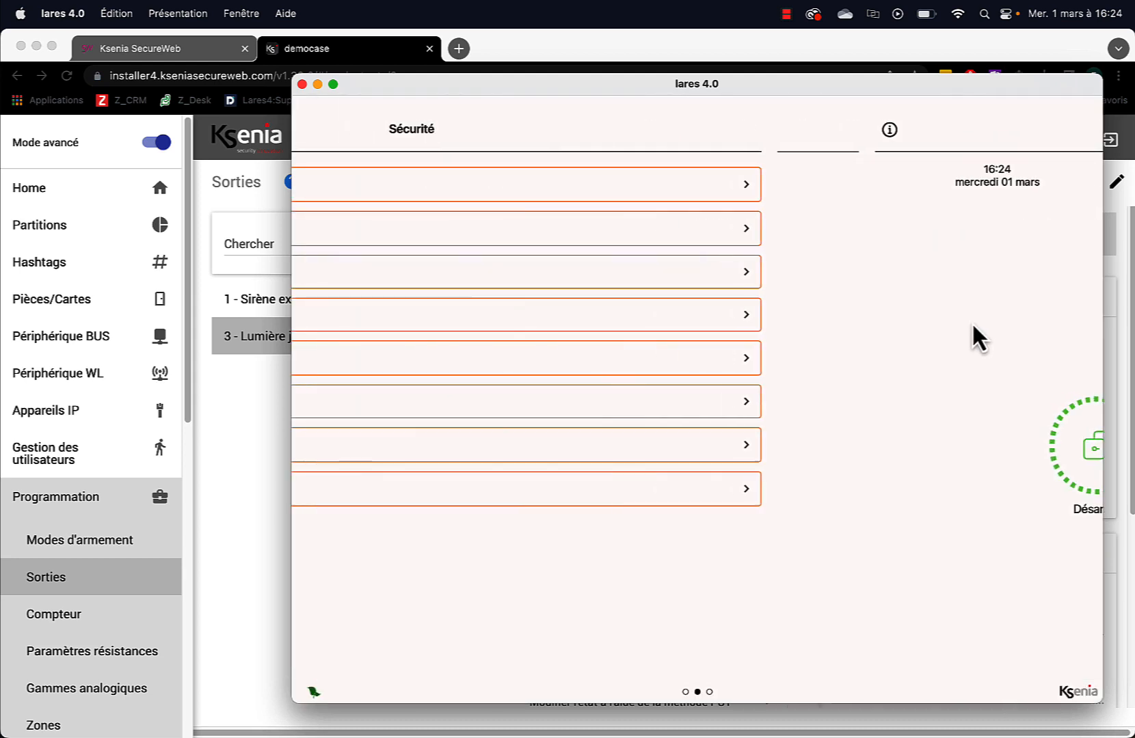
{"action": "left_click", "coordinate": [417, 319]}
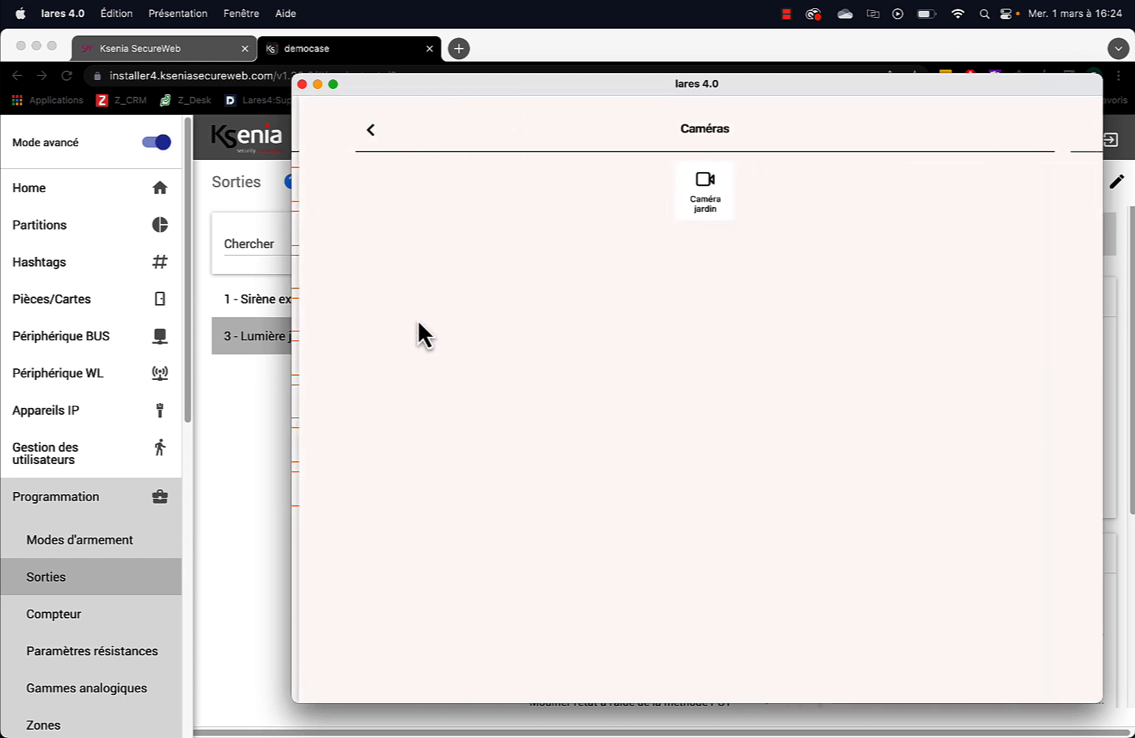
{"action": "left_click", "coordinate": [711, 190]}
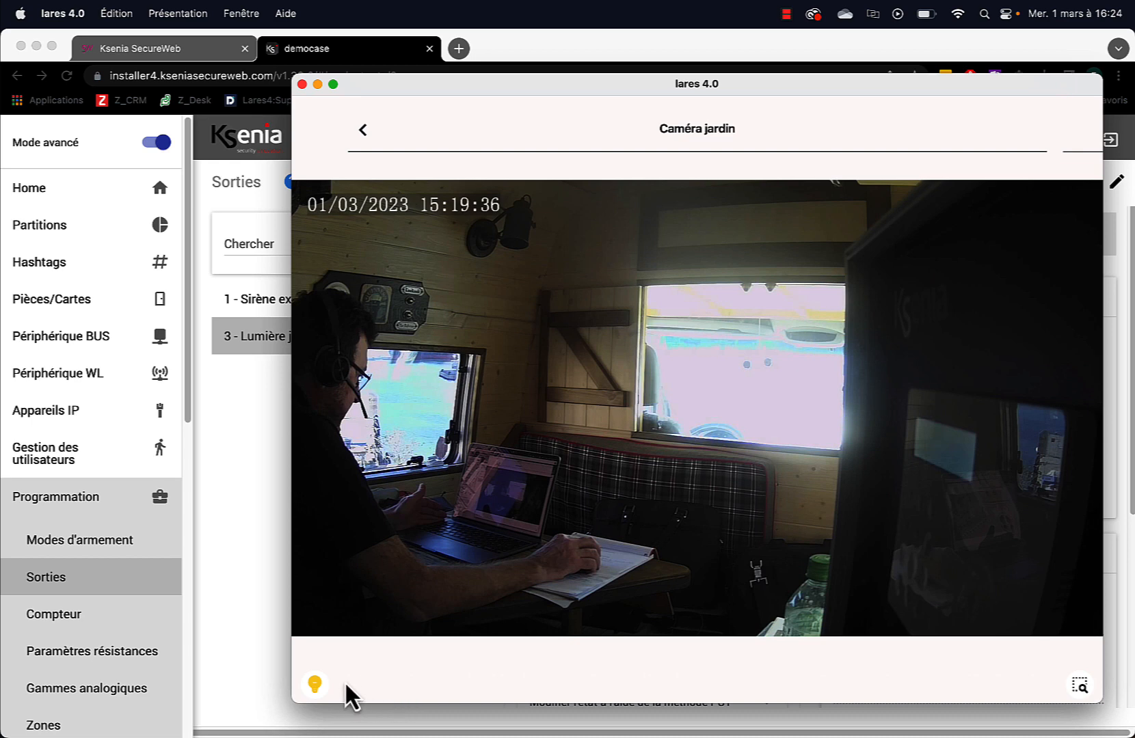
{"action": "left_click", "coordinate": [314, 684]}
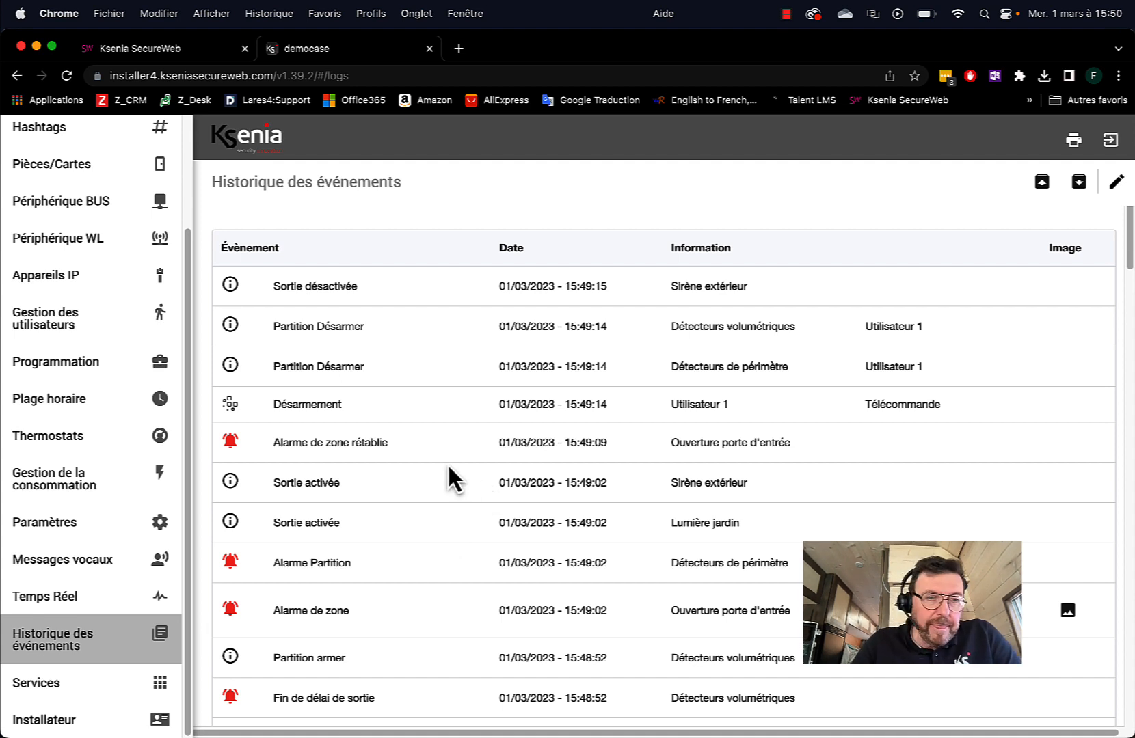
Go through Gestion des utilisateurs and Profiles to the Utilisateurs list
{"action": "left_click", "coordinate": [48, 324]}
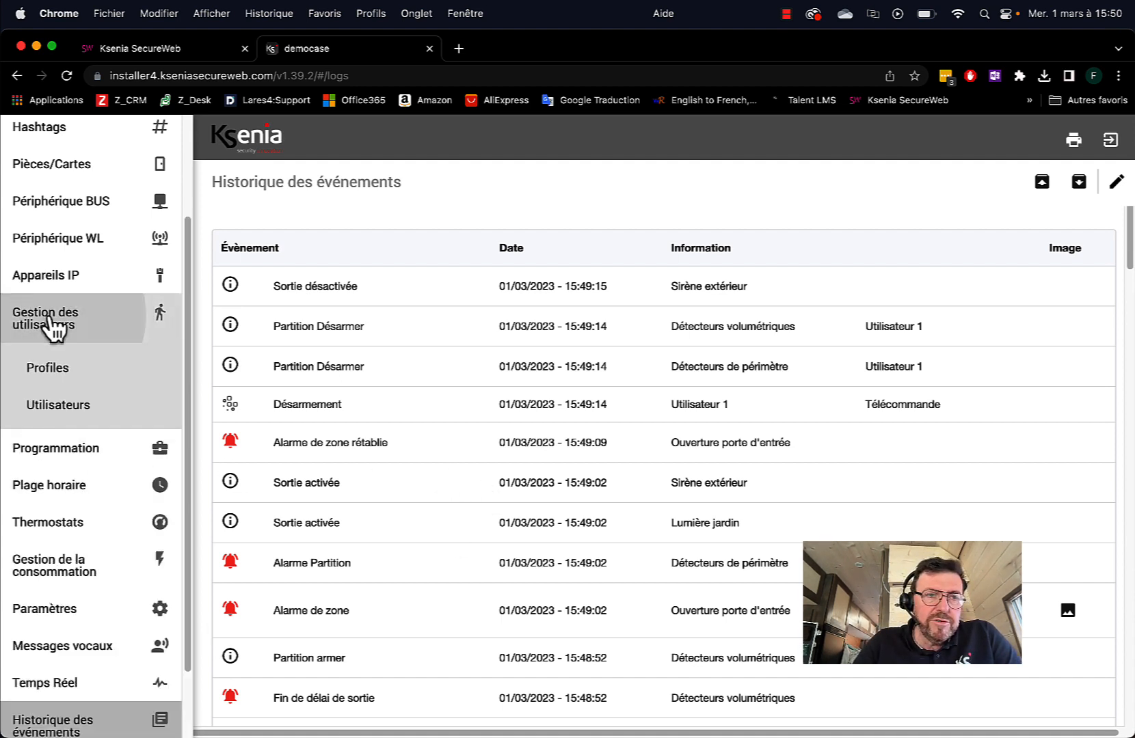
{"action": "left_click", "coordinate": [47, 373]}
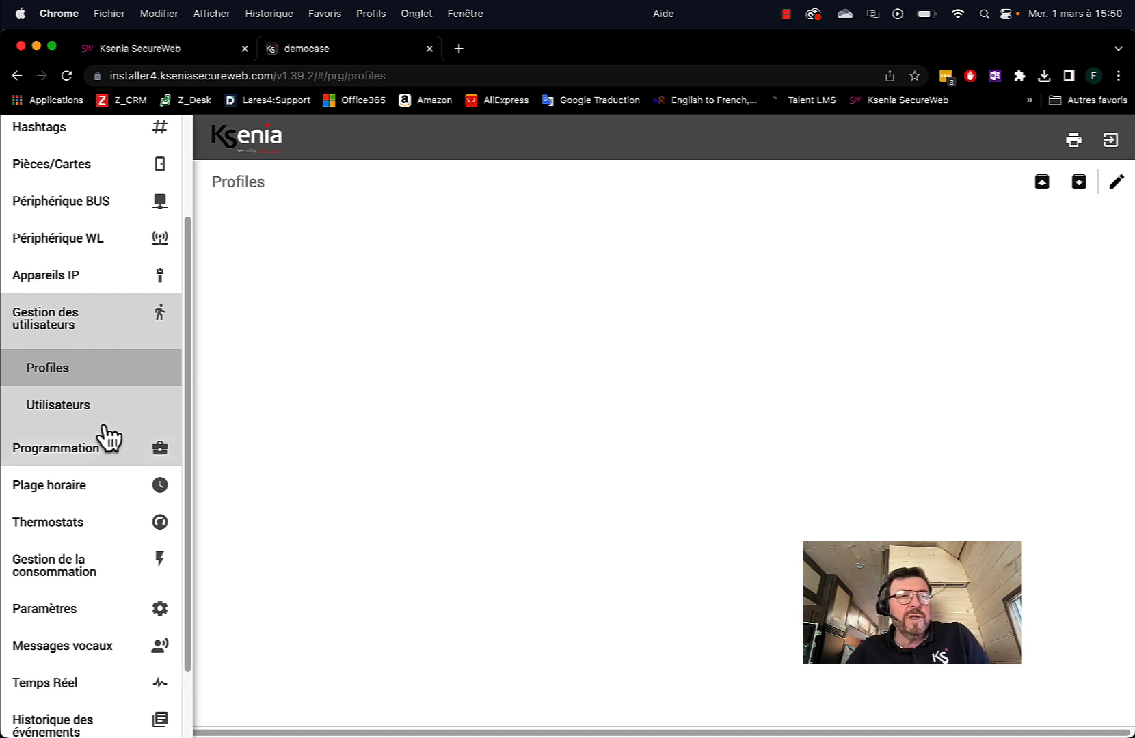
{"action": "left_click", "coordinate": [77, 410]}
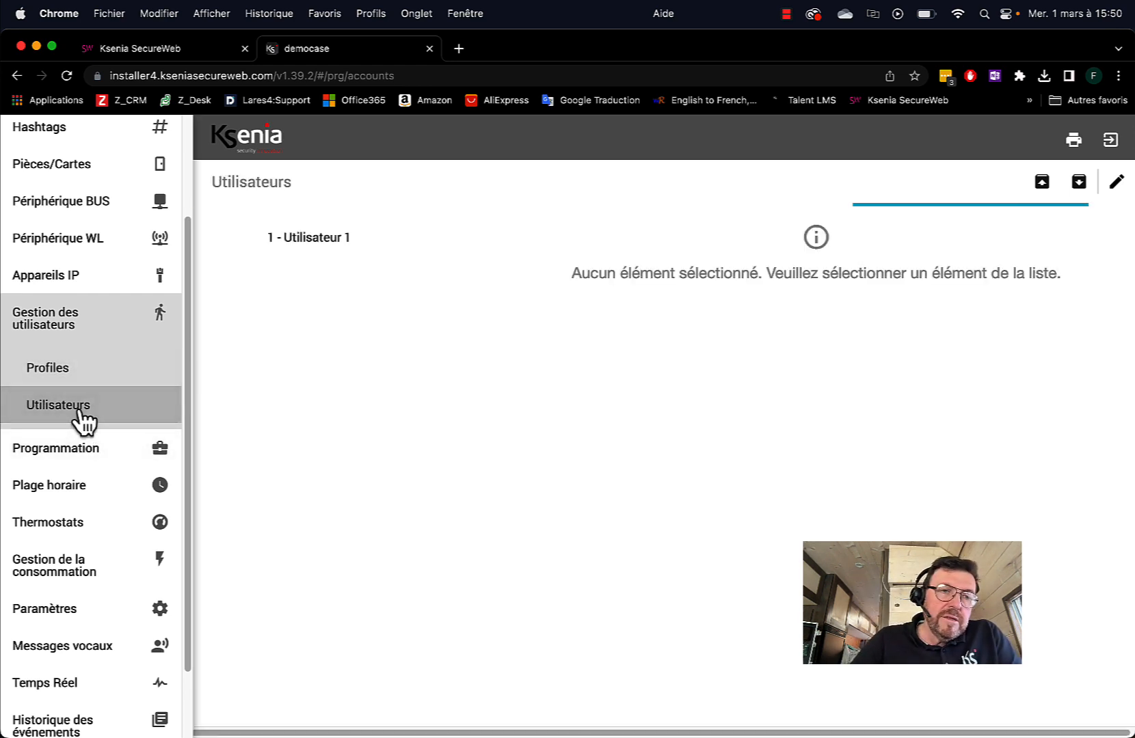
Edit Utilisateur 1 and replace its description with the user's first name
{"action": "left_click", "coordinate": [328, 252]}
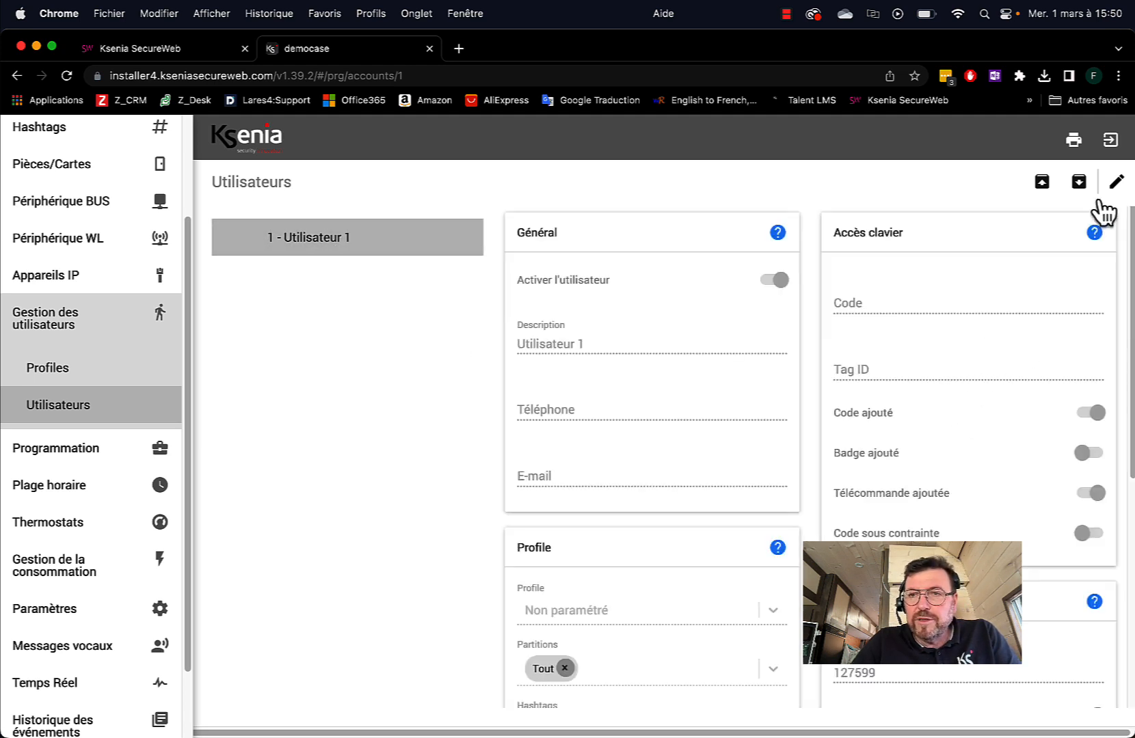
{"action": "left_click", "coordinate": [1116, 185]}
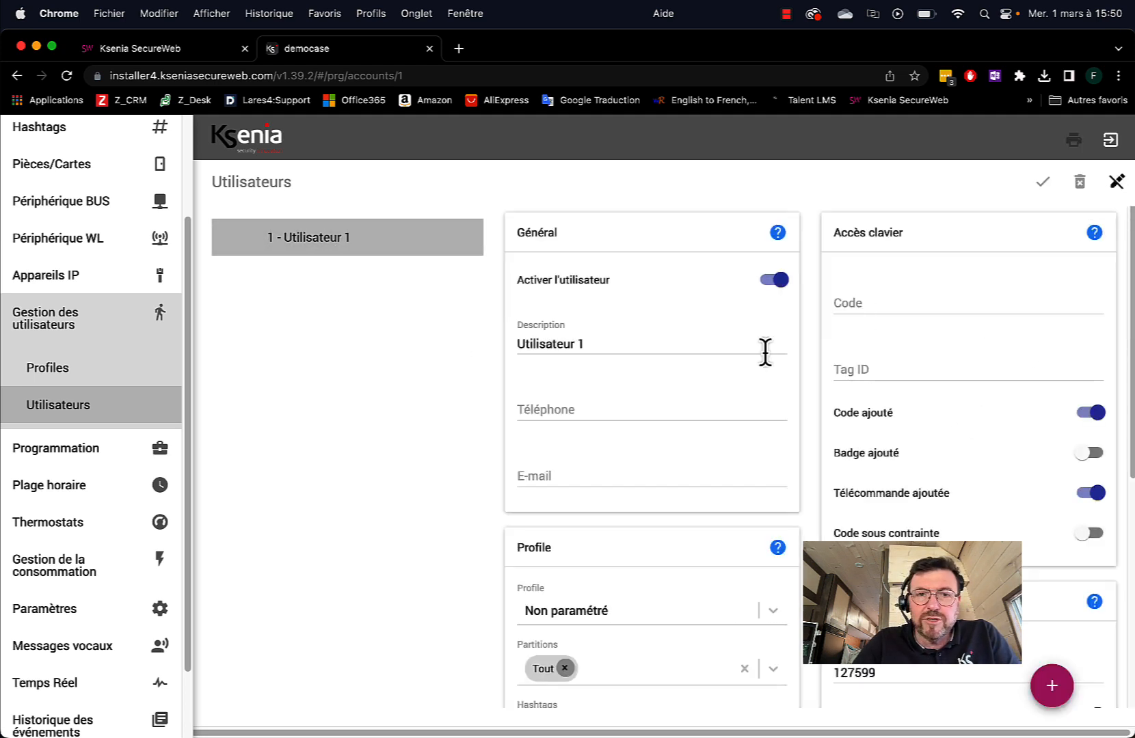
{"action": "left_click", "coordinate": [622, 346]}
{"action": "key", "text": "BackSpace"}
{"action": "key", "text": "BackSpace"}
{"action": "key", "text": "BackSpace"}
{"action": "key", "text": "BackSpace"}
{"action": "key", "text": "BackSpace"}
{"action": "key", "text": "BackSpace"}
{"action": "key", "text": "BackSpace"}
{"action": "key", "text": "BackSpace"}
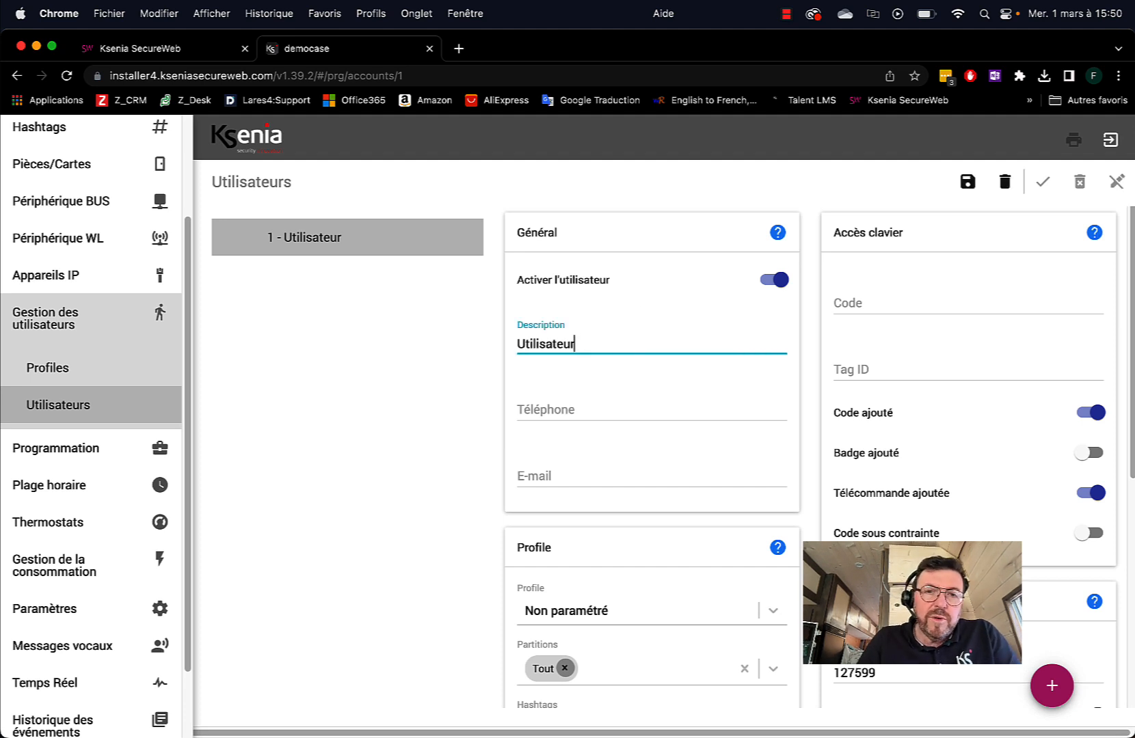
{"action": "key", "text": "BackSpace"}
{"action": "key", "text": "BackSpace"}
{"action": "key", "text": "BackSpace"}
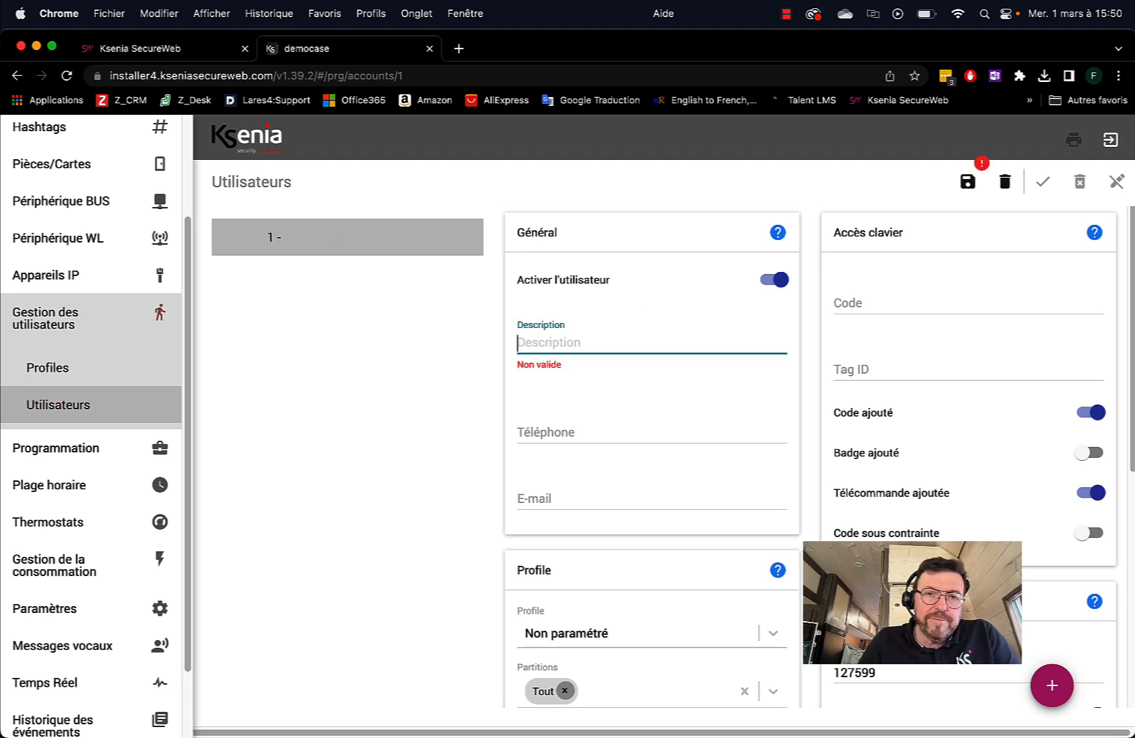
{"action": "type", "text": "Bob"}
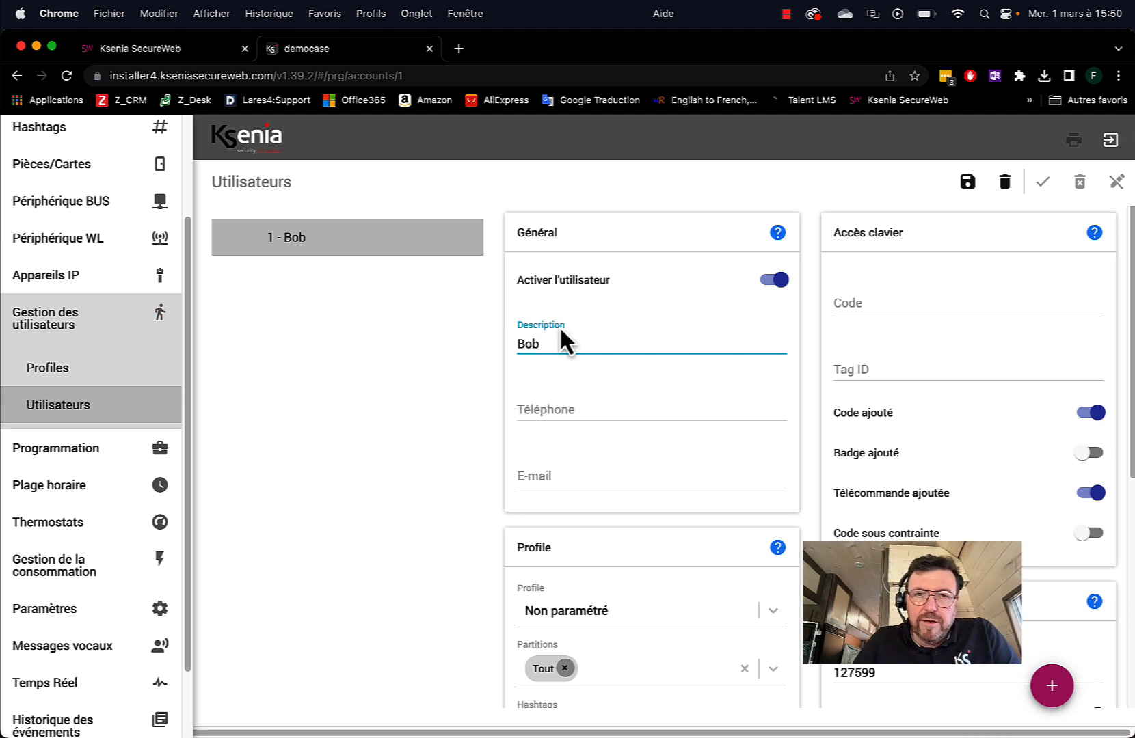
Enter the user's mobile phone number and e-mail address
{"action": "left_click", "coordinate": [552, 407]}
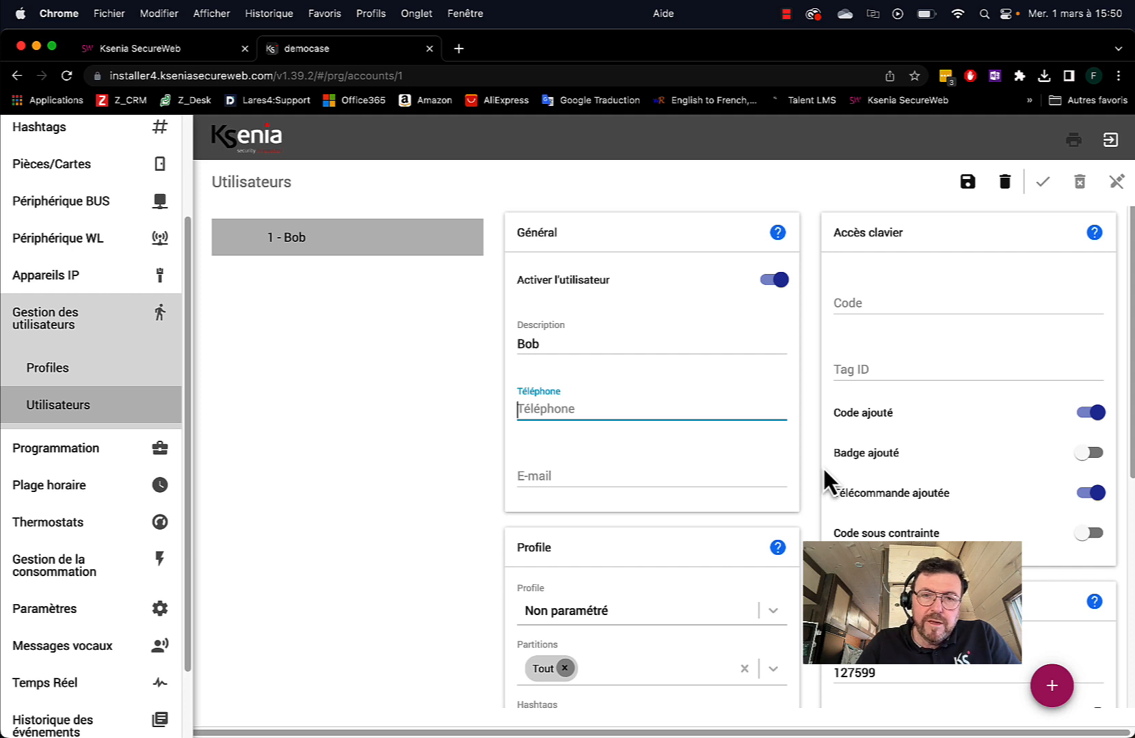
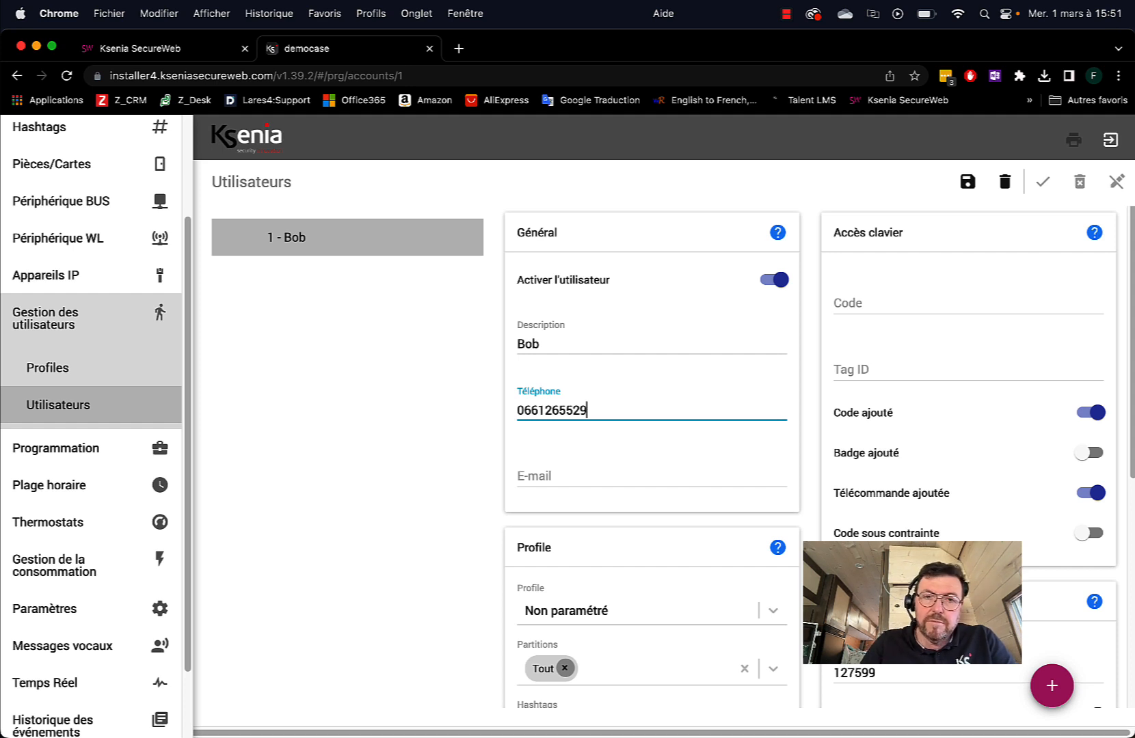
{"action": "left_click", "coordinate": [593, 471]}
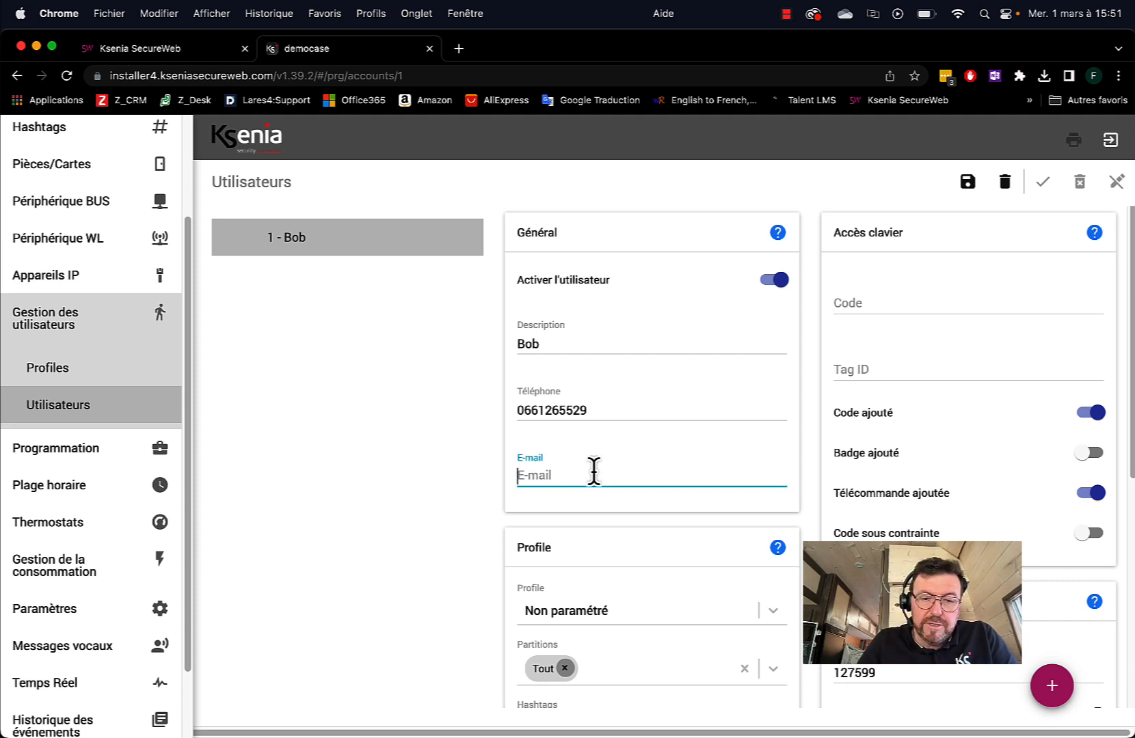
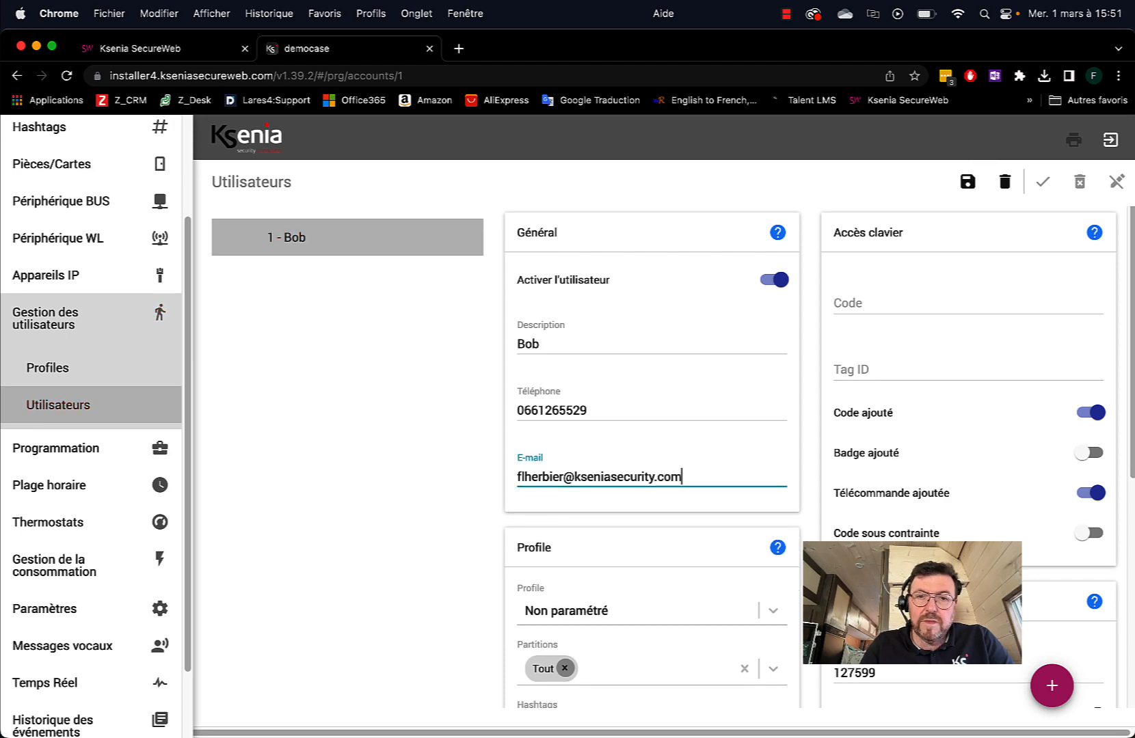
Turn on Appel, SMS and E-mail notifications for the user, then save and apply
{"action": "scroll", "coordinate": [738, 553], "scroll_direction": "down", "scroll_amount": 3}
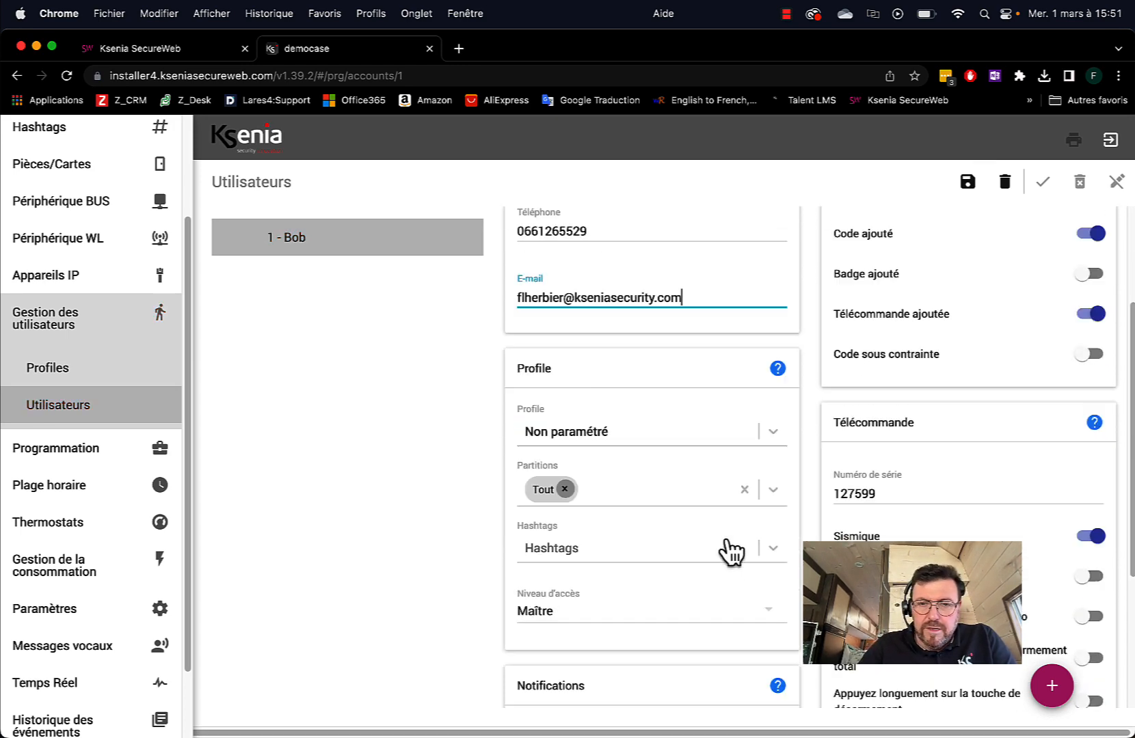
{"action": "scroll", "coordinate": [615, 321], "scroll_direction": "up", "scroll_amount": 3}
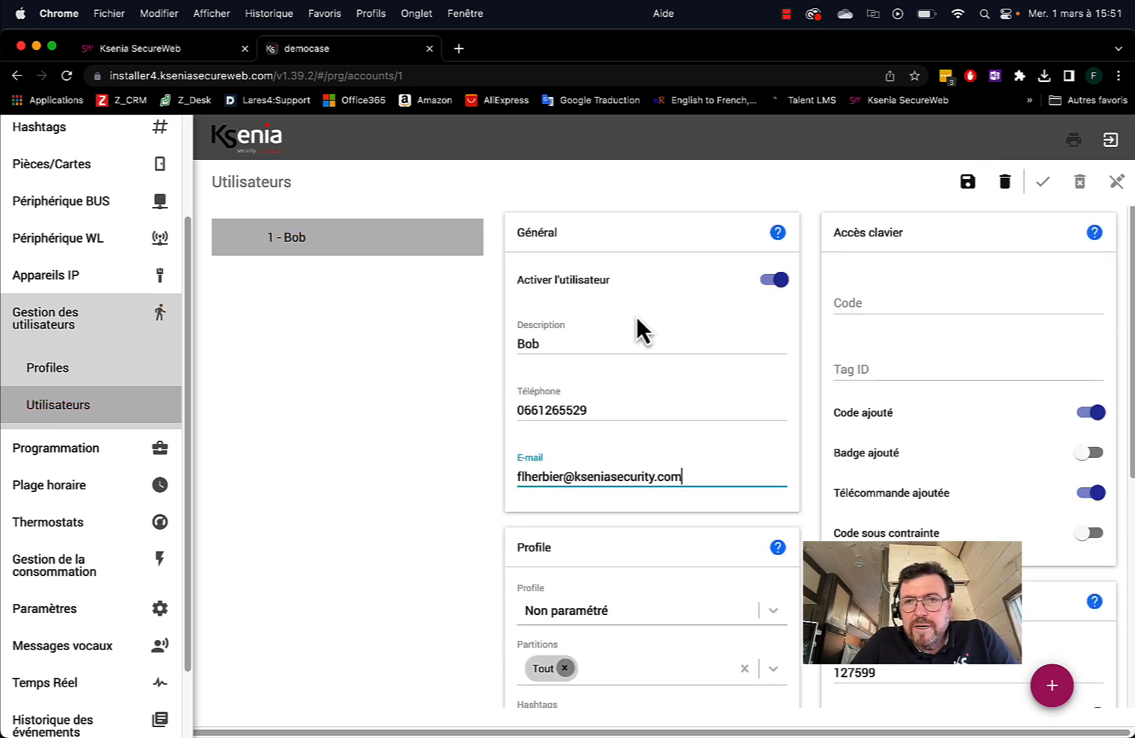
{"action": "scroll", "coordinate": [636, 319], "scroll_direction": "down", "scroll_amount": 5}
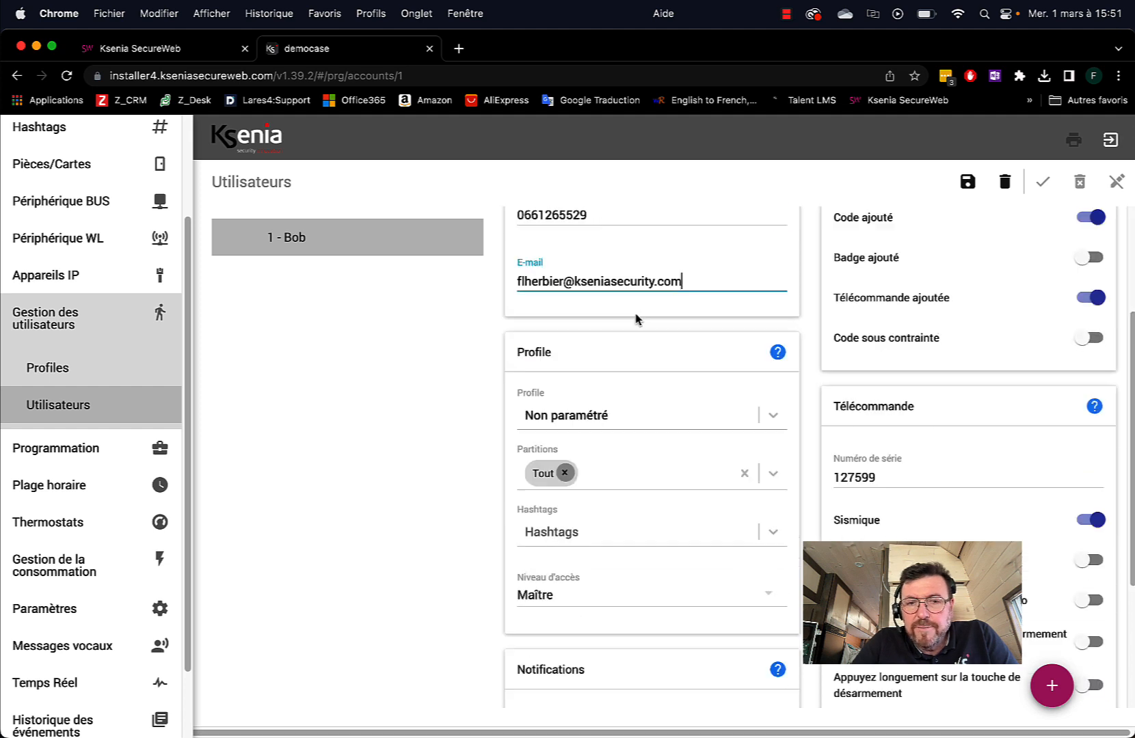
{"action": "scroll", "coordinate": [639, 319], "scroll_direction": "down", "scroll_amount": 2}
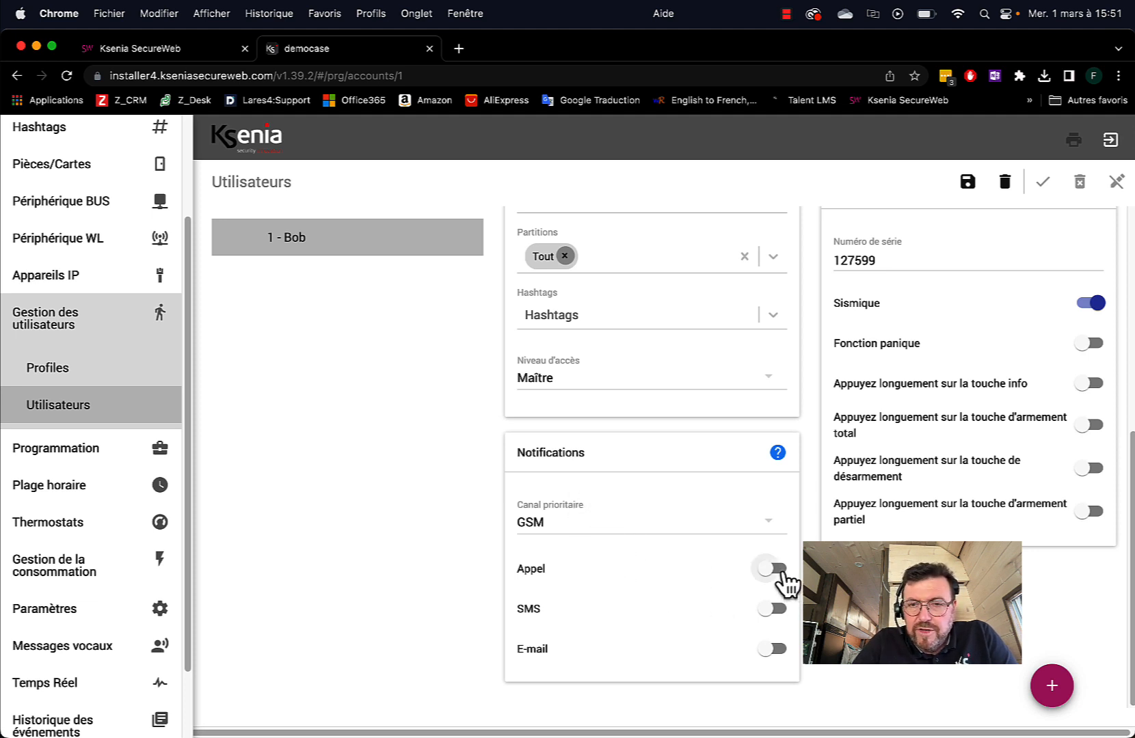
{"action": "left_click", "coordinate": [781, 573]}
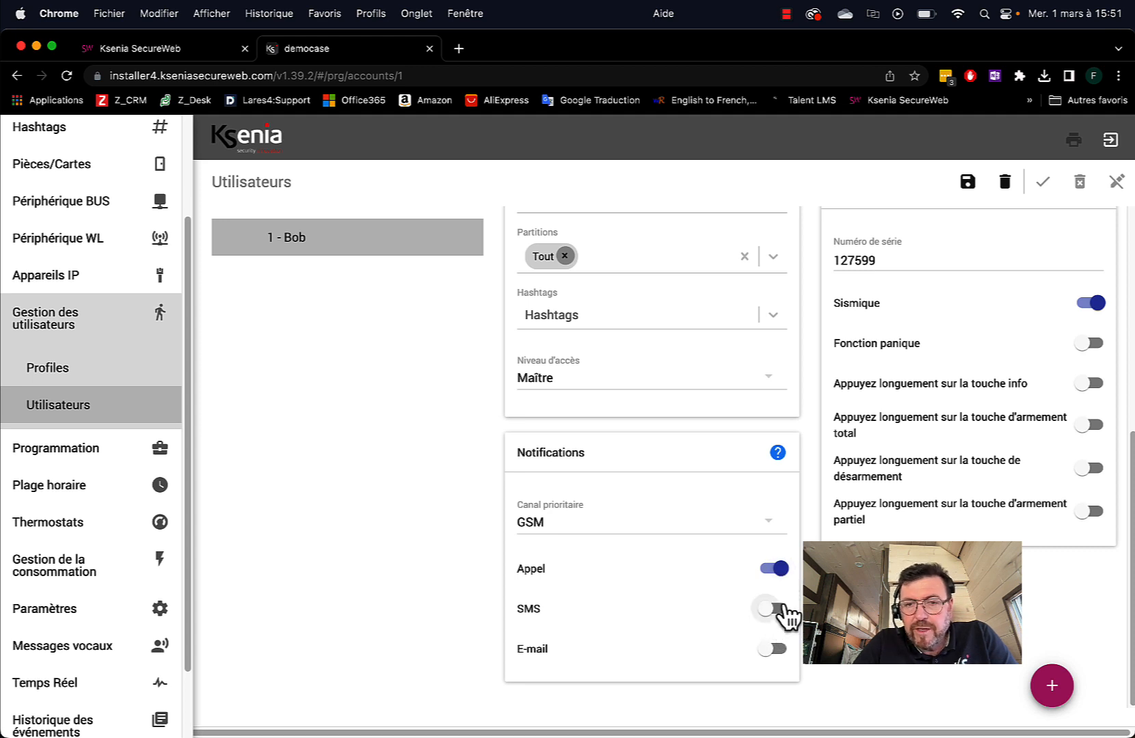
{"action": "left_click", "coordinate": [783, 613]}
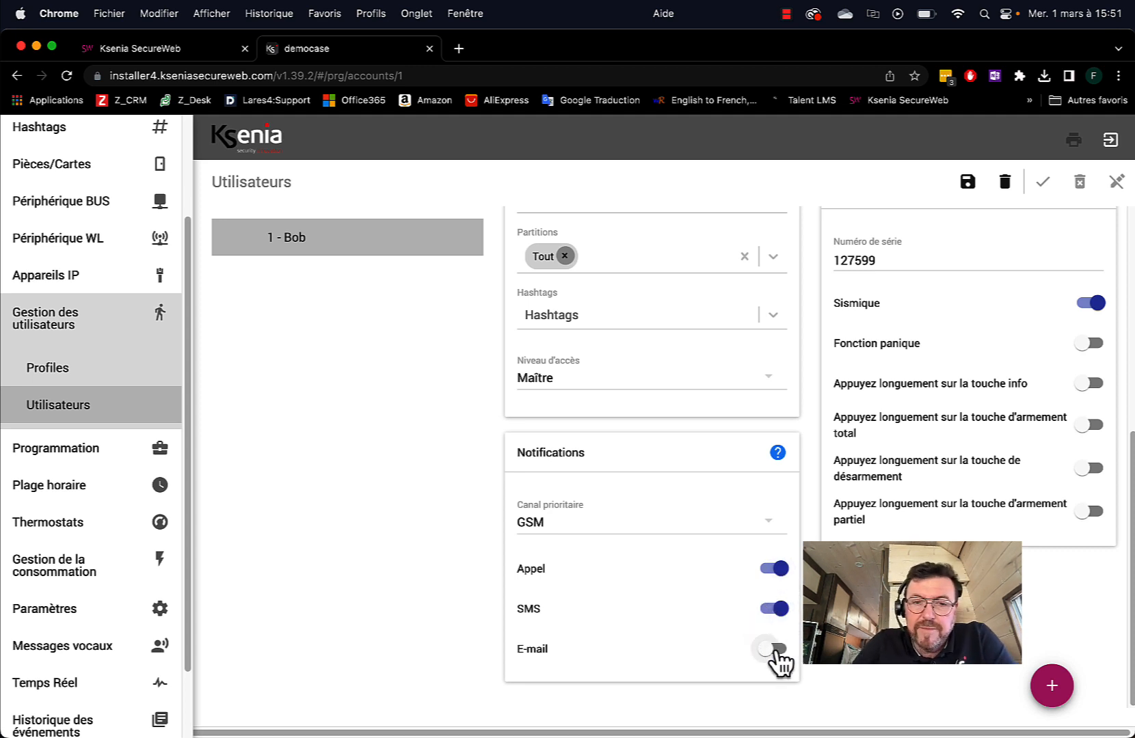
{"action": "left_click", "coordinate": [782, 652]}
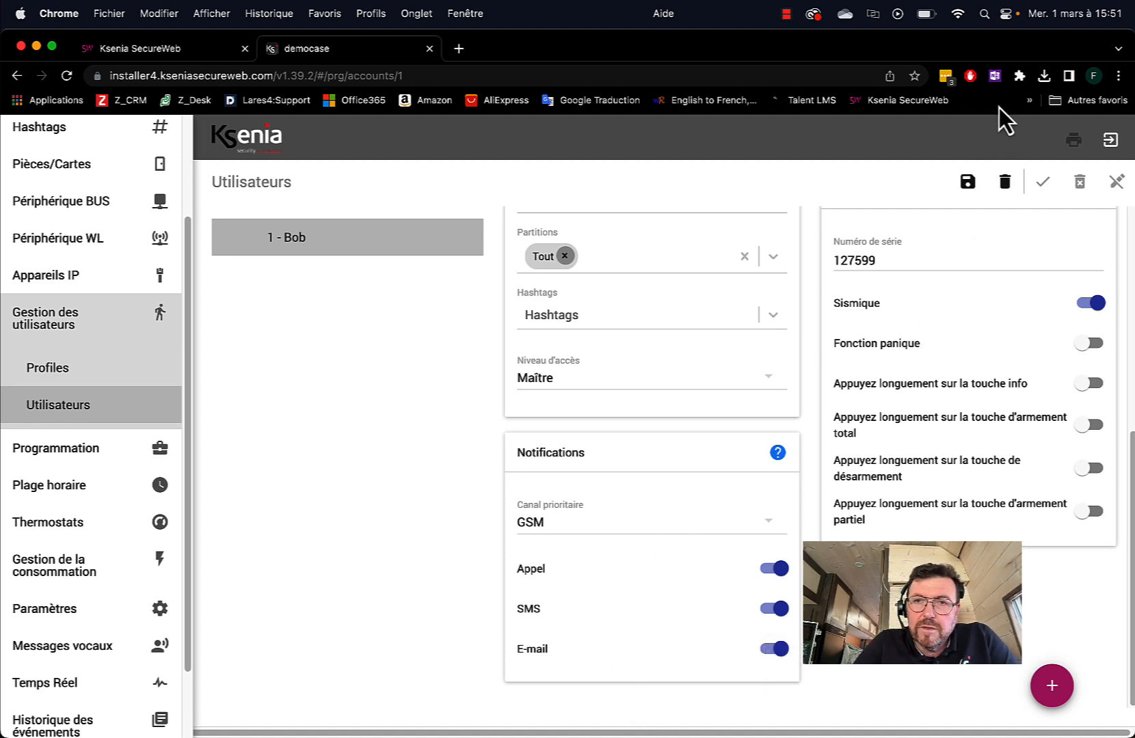
{"action": "left_click", "coordinate": [967, 182]}
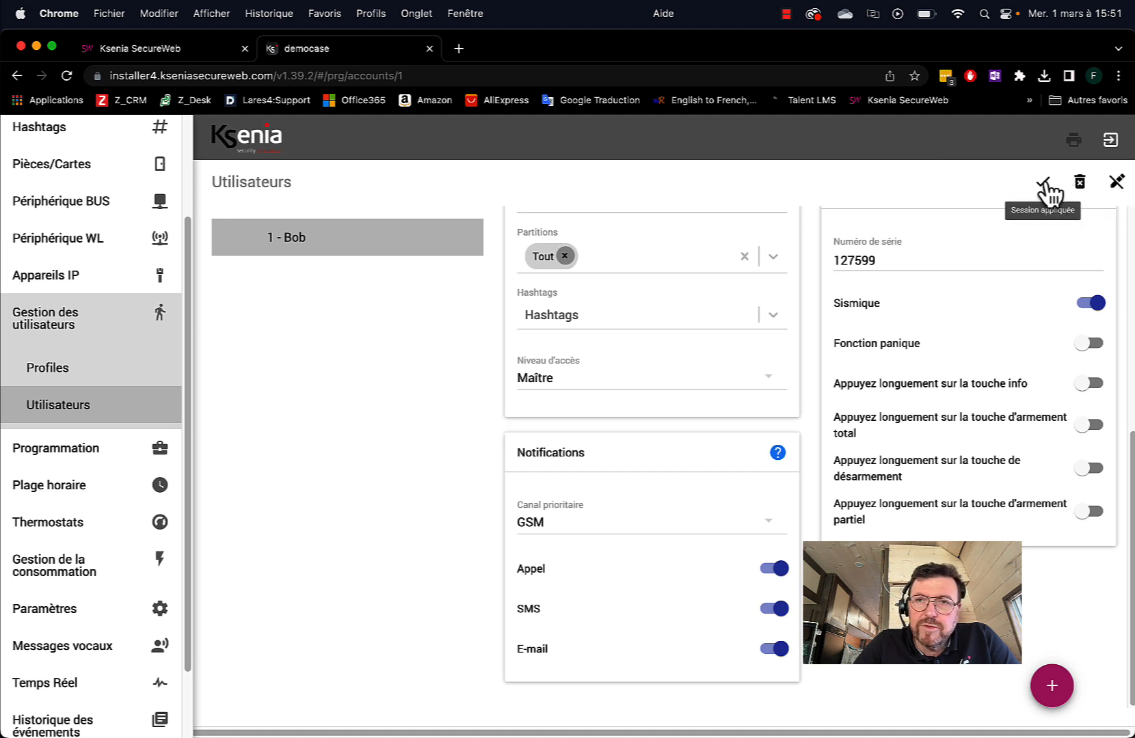
{"action": "left_click", "coordinate": [1043, 185]}
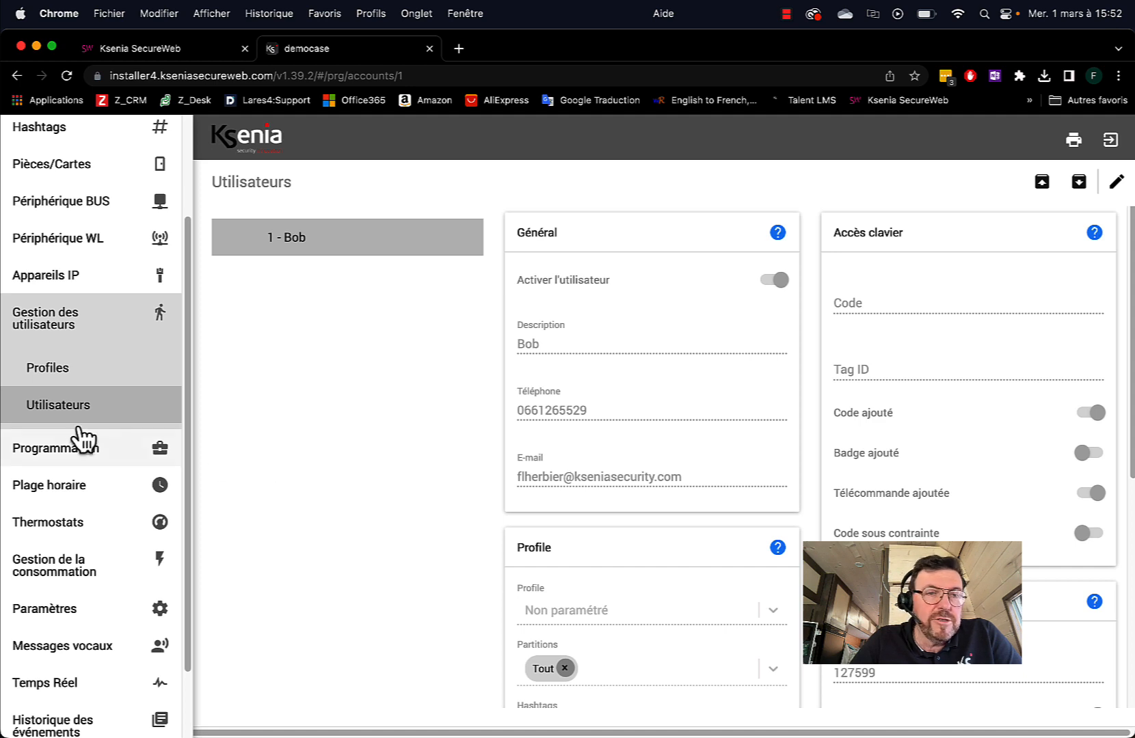
Add a new SIA IP receiver named 'Mon télésurveilleur'
{"action": "scroll", "coordinate": [102, 448], "scroll_direction": "down", "scroll_amount": 3}
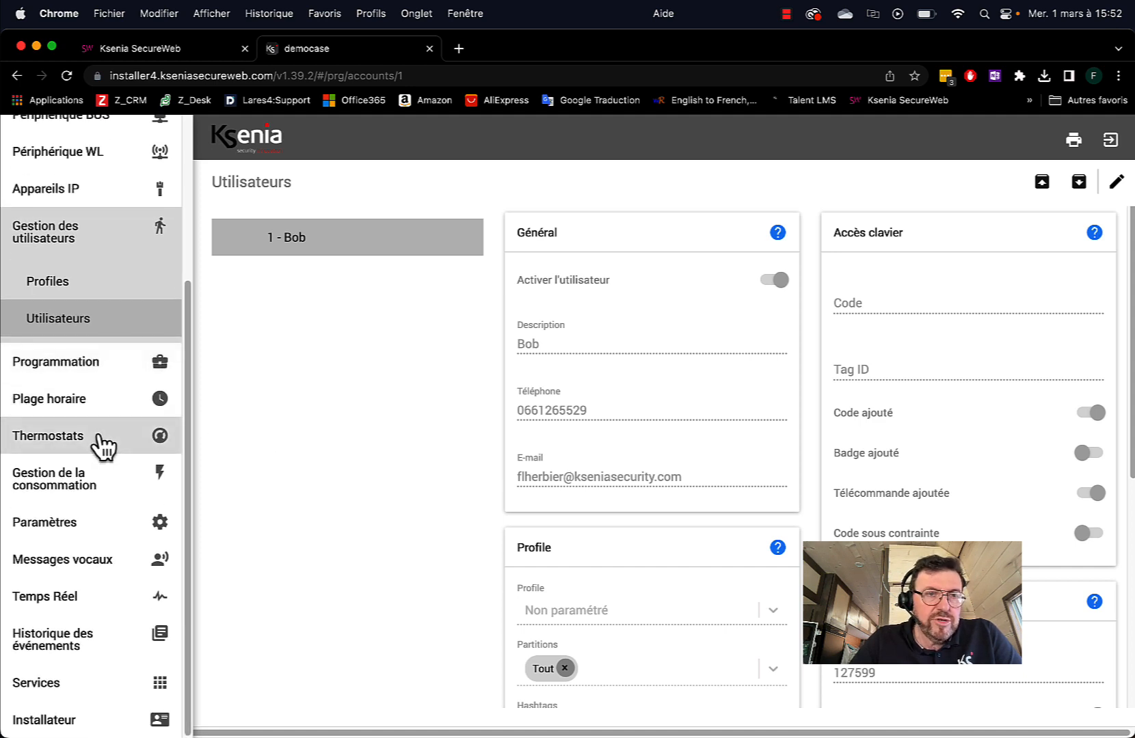
{"action": "scroll", "coordinate": [102, 448], "scroll_direction": "up", "scroll_amount": 8}
{"action": "scroll", "coordinate": [103, 444], "scroll_direction": "down", "scroll_amount": 8}
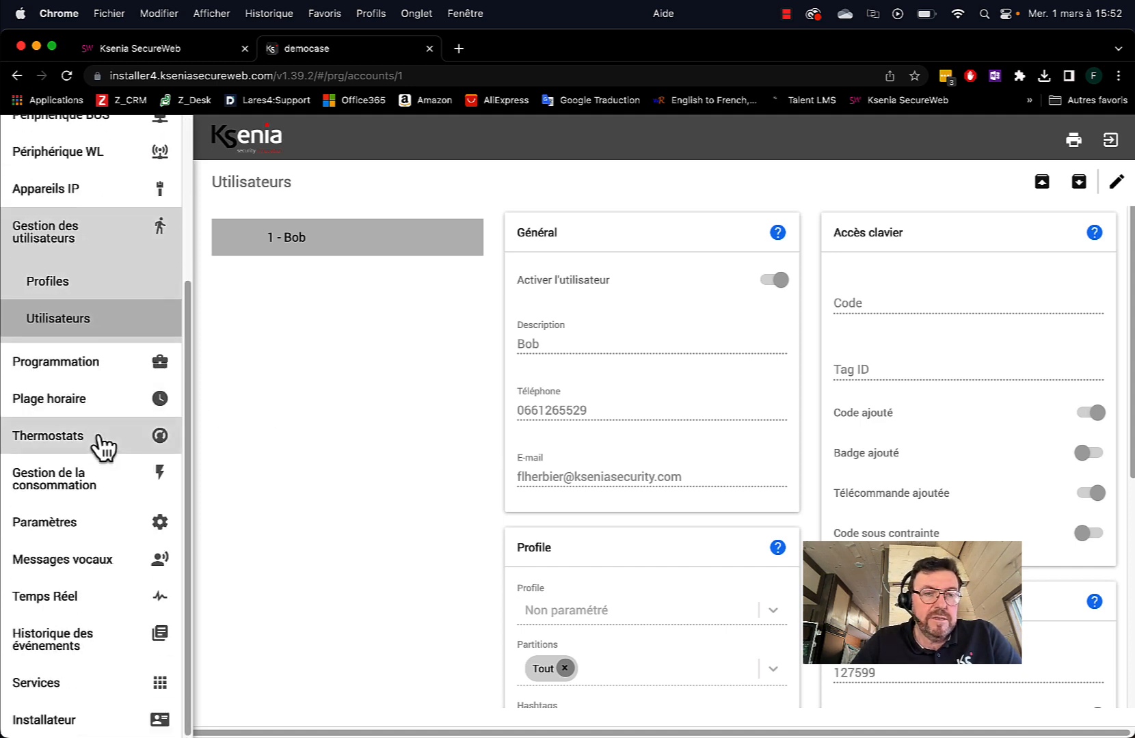
{"action": "left_click", "coordinate": [56, 361]}
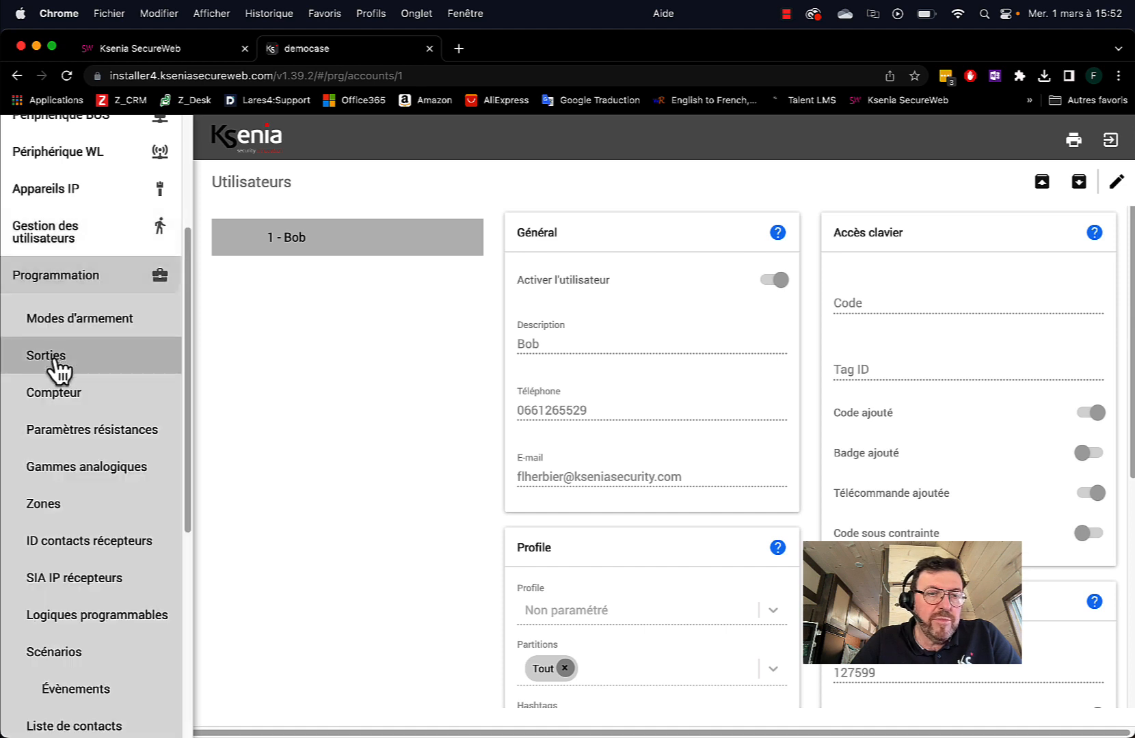
{"action": "left_click", "coordinate": [77, 580]}
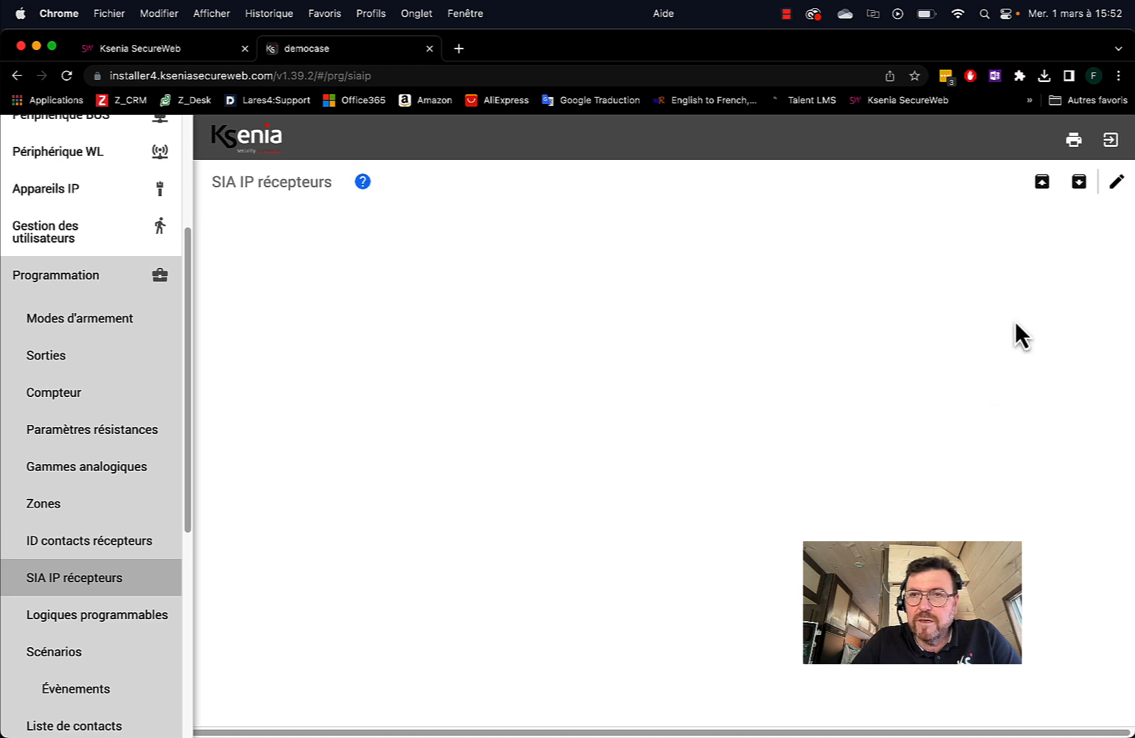
{"action": "left_click", "coordinate": [1115, 184]}
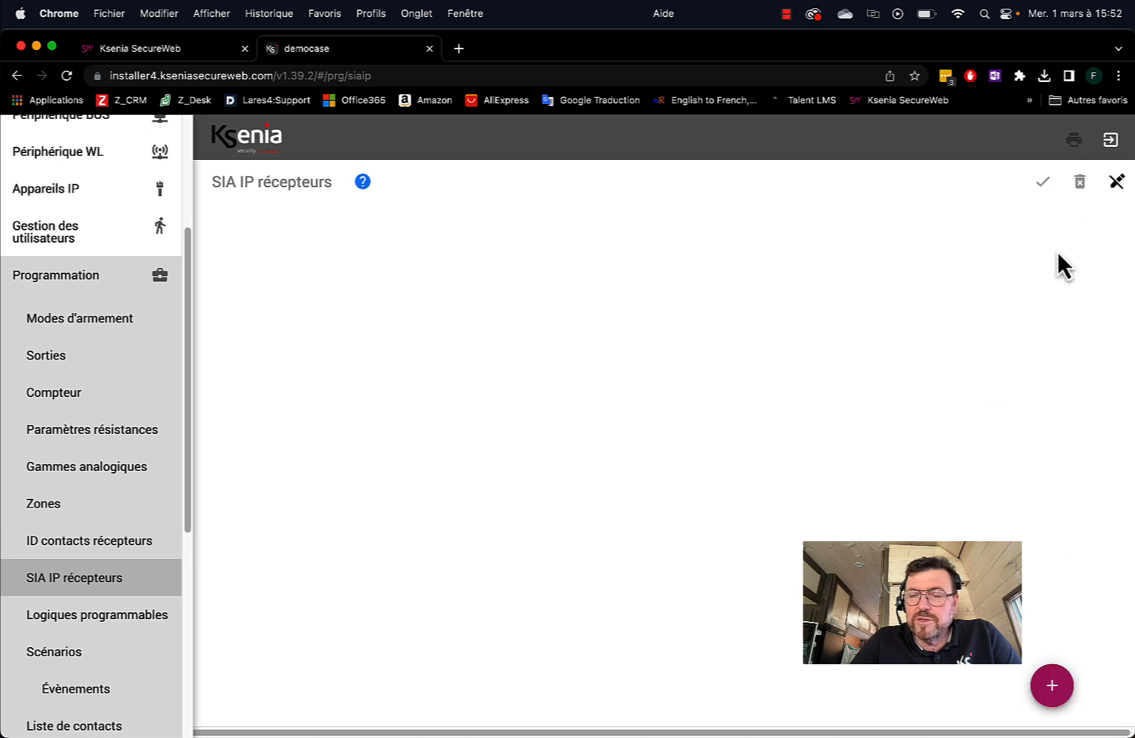
{"action": "left_click", "coordinate": [1051, 686]}
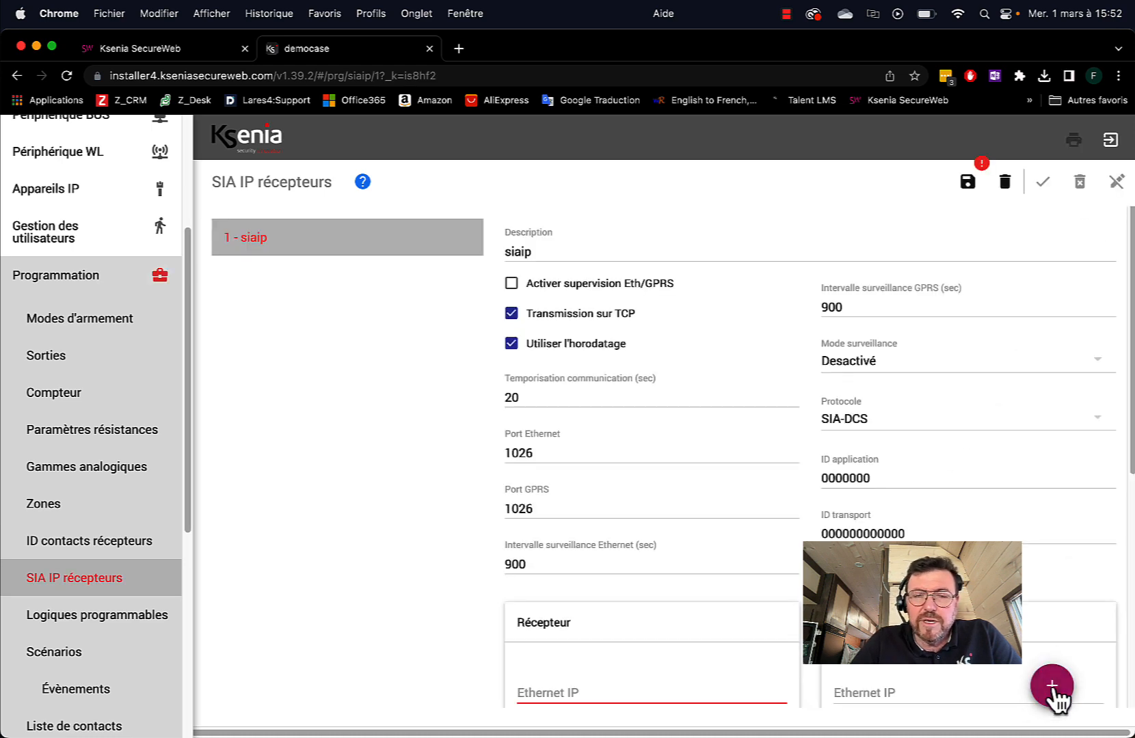
{"action": "left_click_drag", "start_coordinate": [557, 248], "coordinate": [493, 249]}
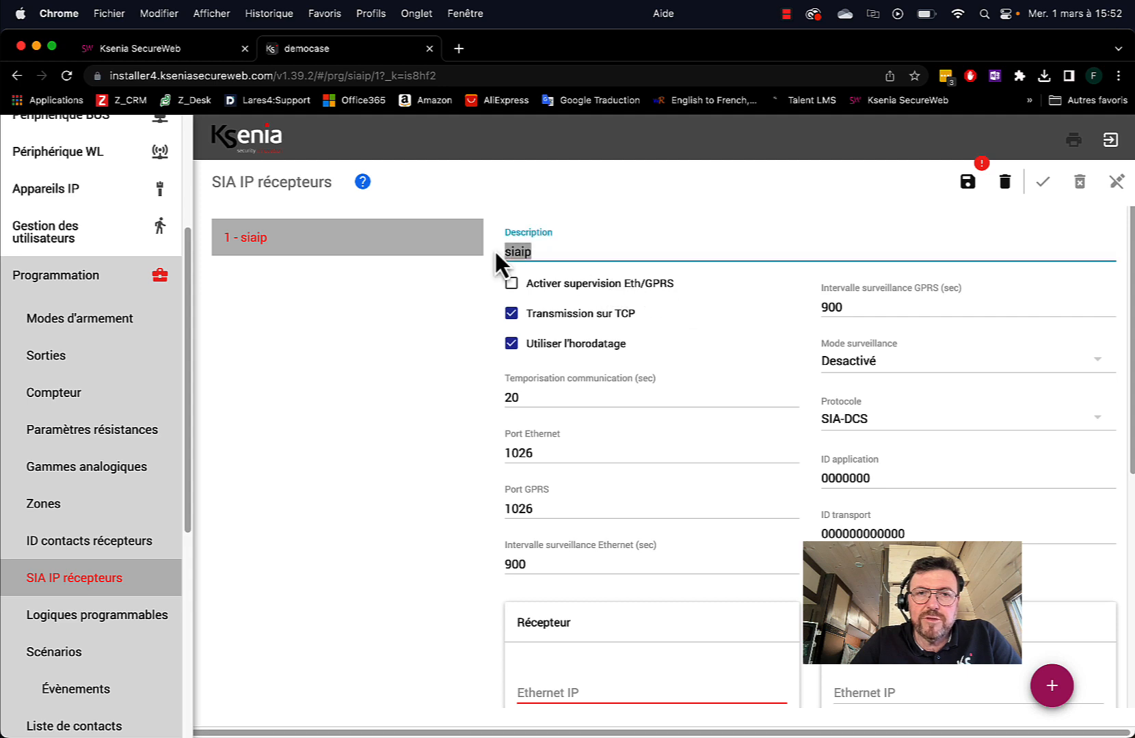
{"action": "type", "text": "Mon"}
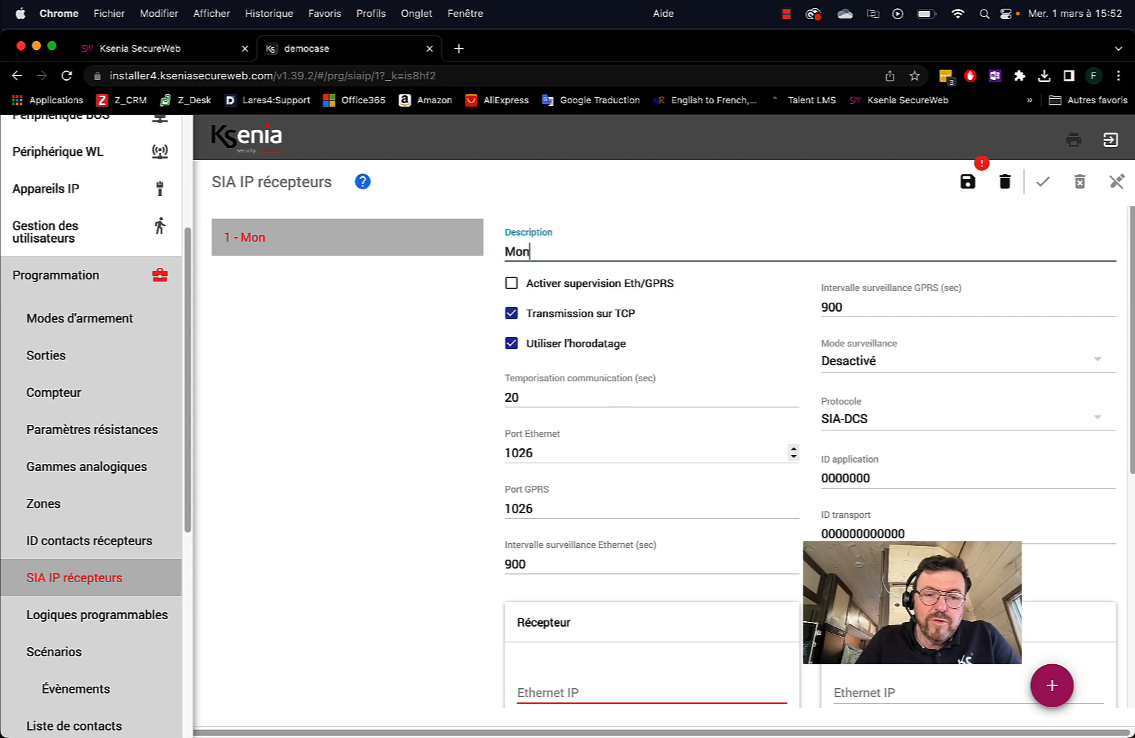
{"action": "type", "text": " télésu"}
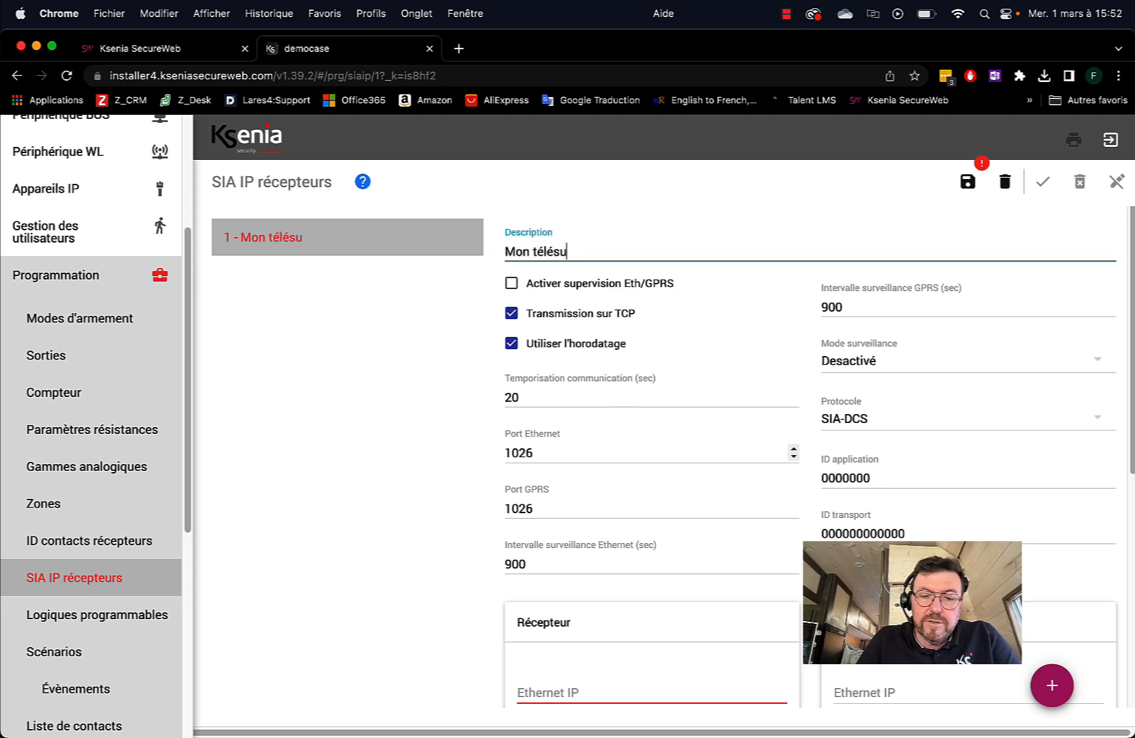
{"action": "type", "text": "rveilleur"}
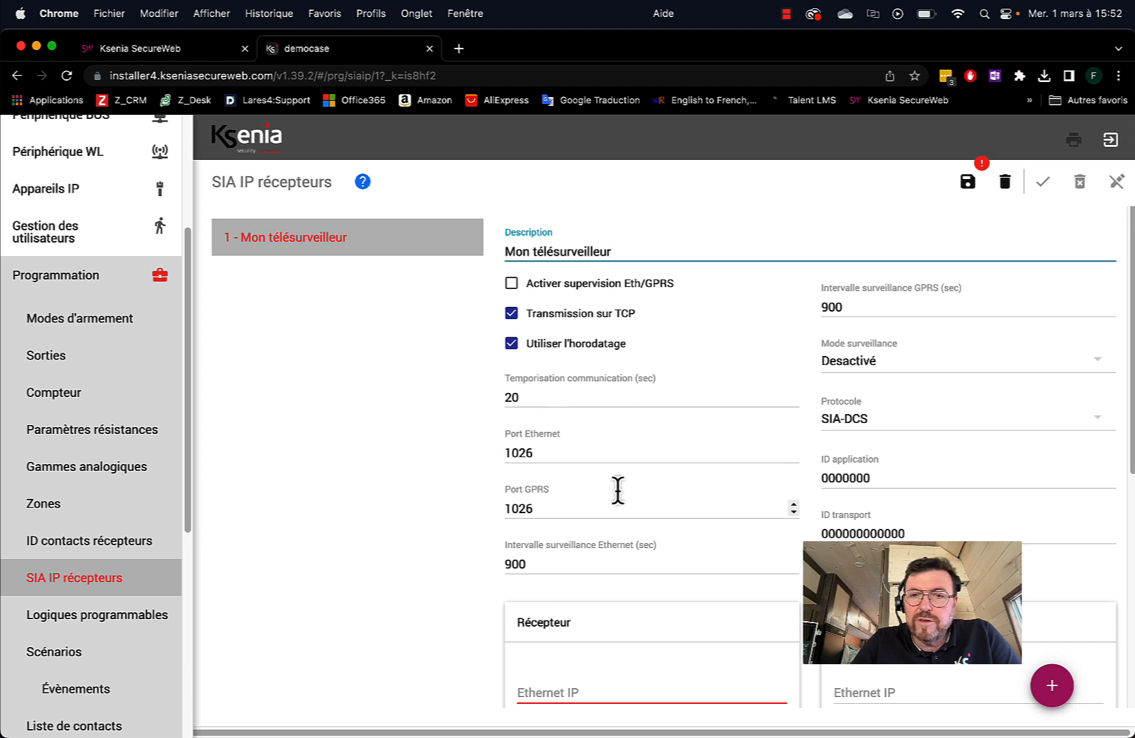
Set the receiver's Ethernet IP address to 123.123.123.123
{"action": "scroll", "coordinate": [617, 479], "scroll_direction": "down", "scroll_amount": 2}
{"action": "scroll", "coordinate": [618, 482], "scroll_direction": "down", "scroll_amount": 5}
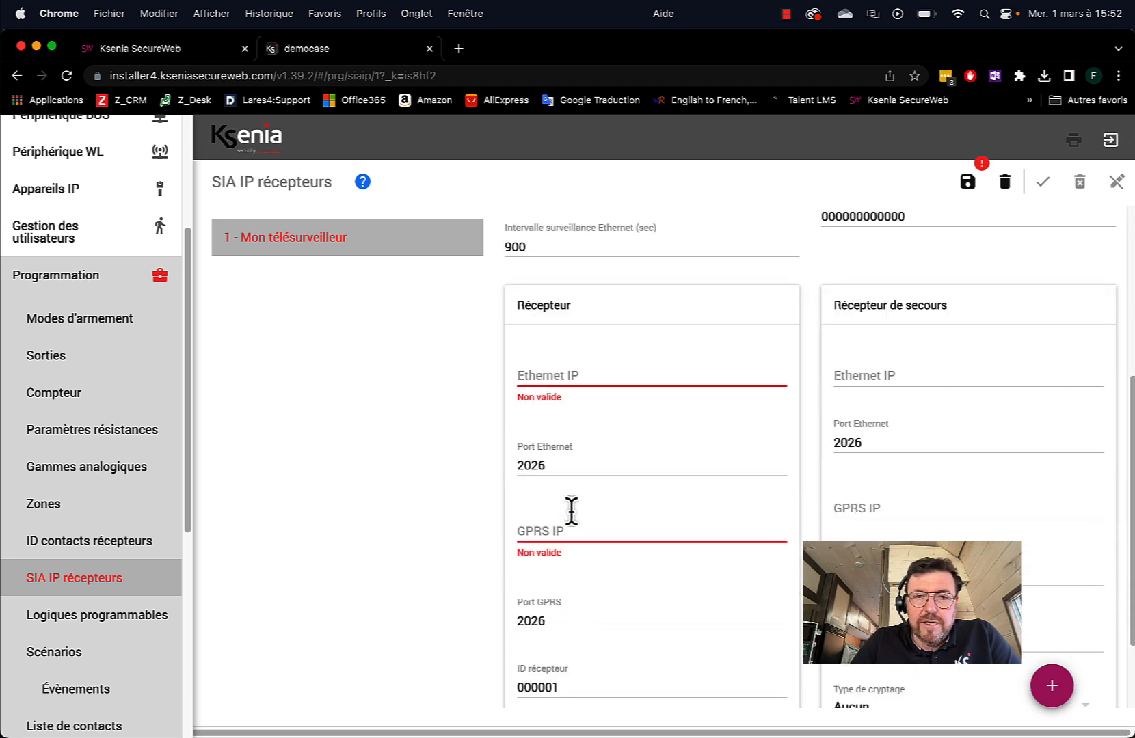
{"action": "left_click", "coordinate": [575, 533]}
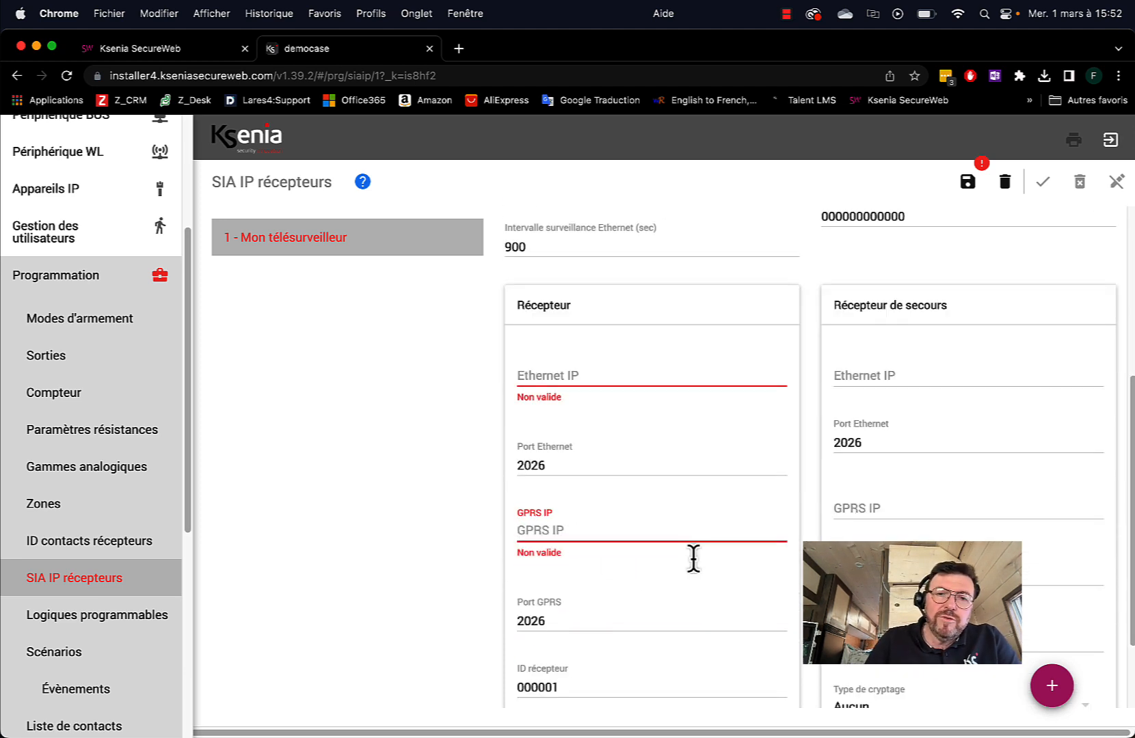
{"action": "left_click", "coordinate": [545, 372]}
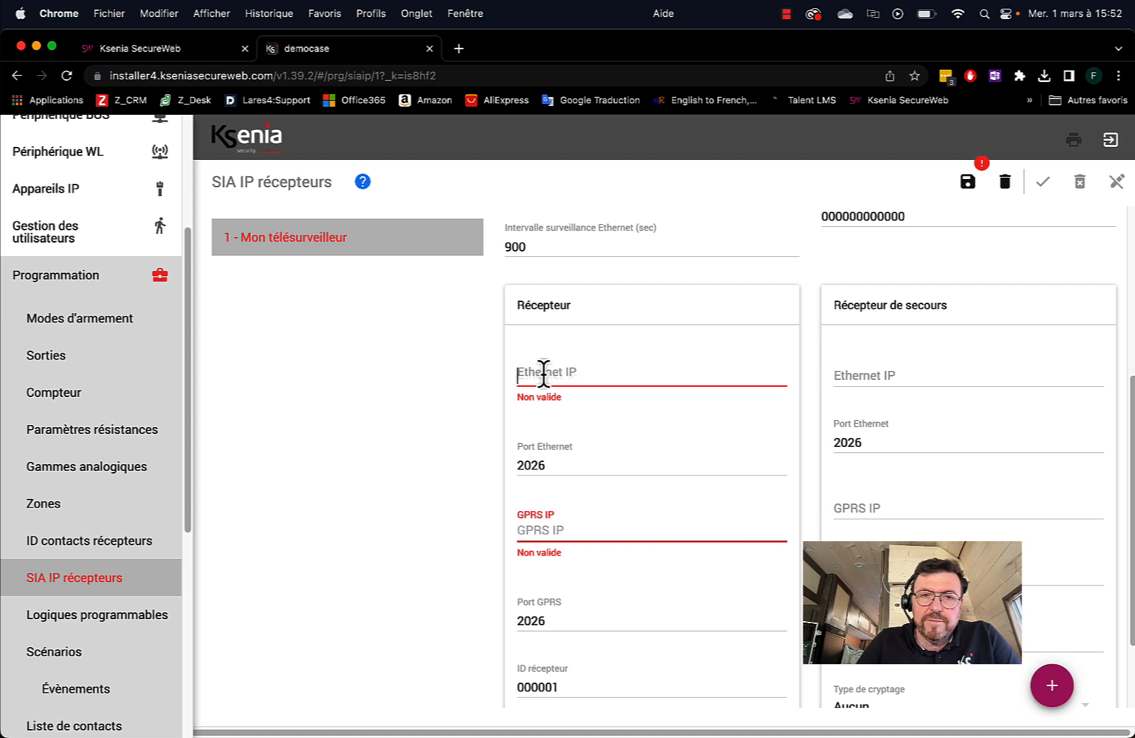
{"action": "type", "text": "123"}
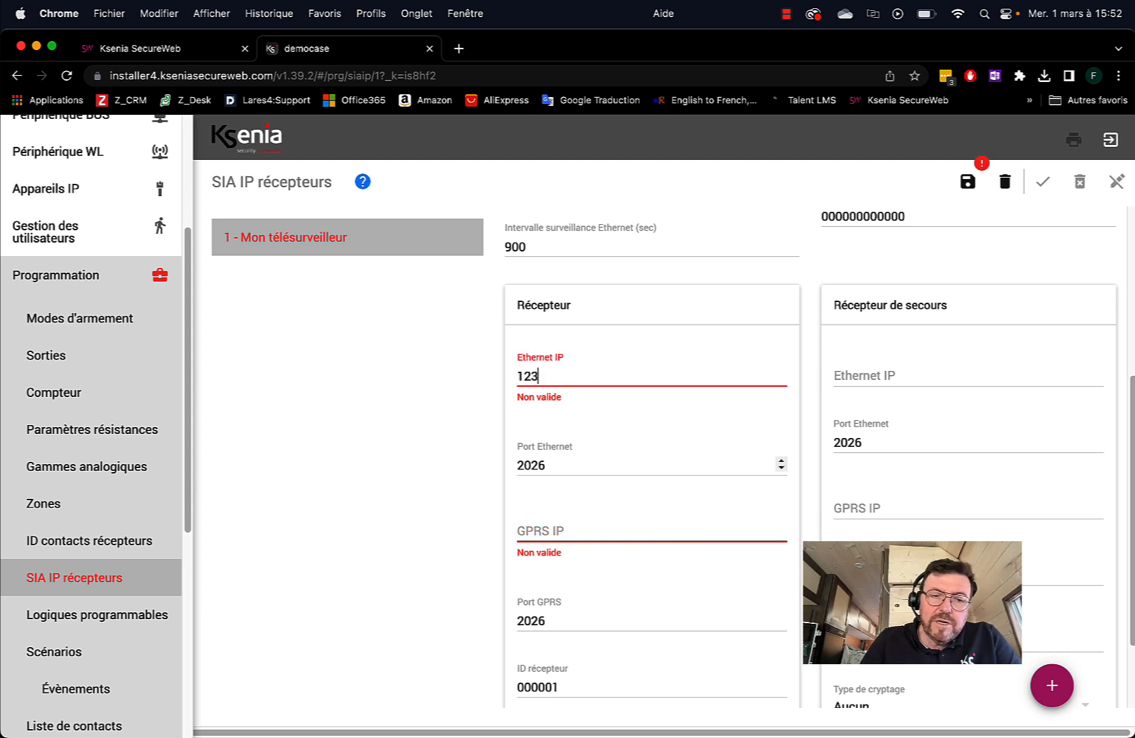
{"action": "type", "text": ".123."}
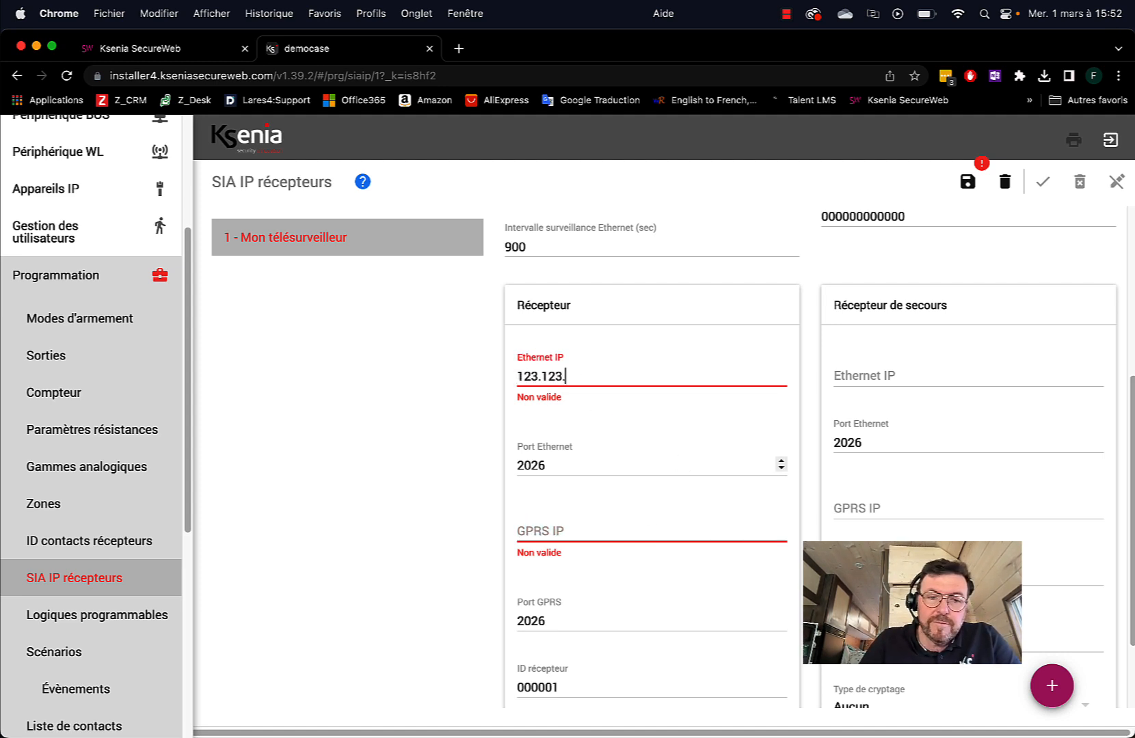
{"action": "type", "text": "123.123"}
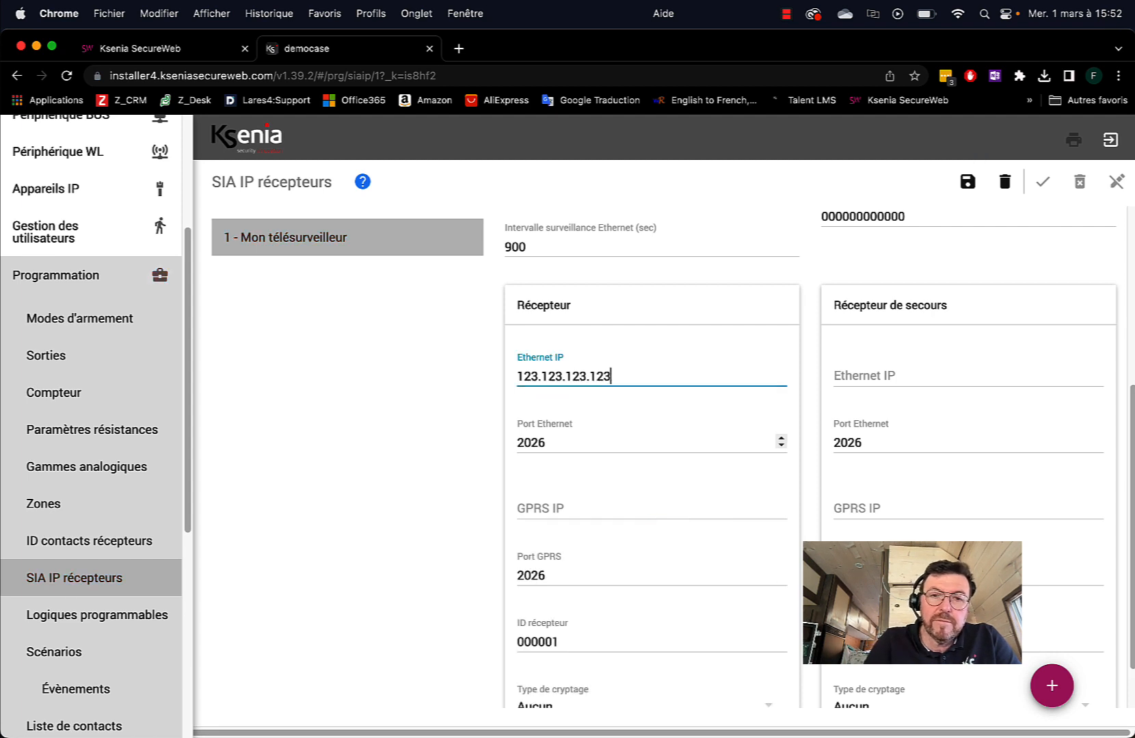
{"action": "scroll", "coordinate": [681, 482], "scroll_direction": "down", "scroll_amount": 2}
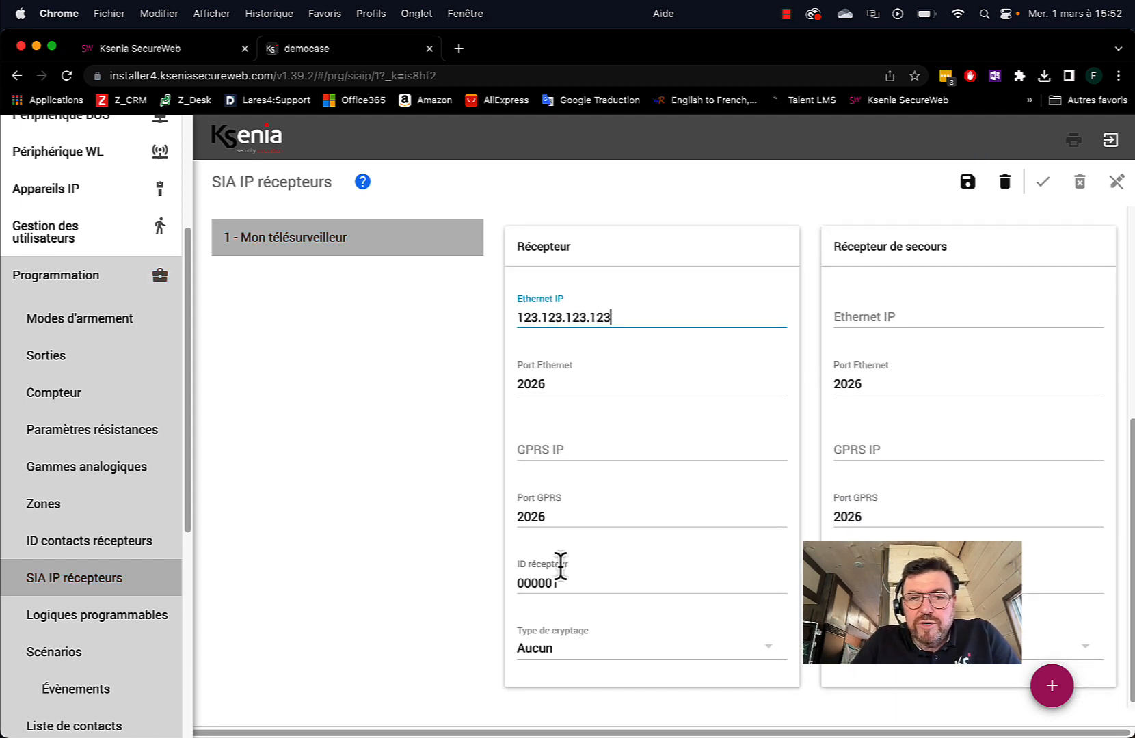
Set the SIA receiver ID to 654321 and select it for reuse
{"action": "left_click_drag", "start_coordinate": [570, 582], "coordinate": [485, 591]}
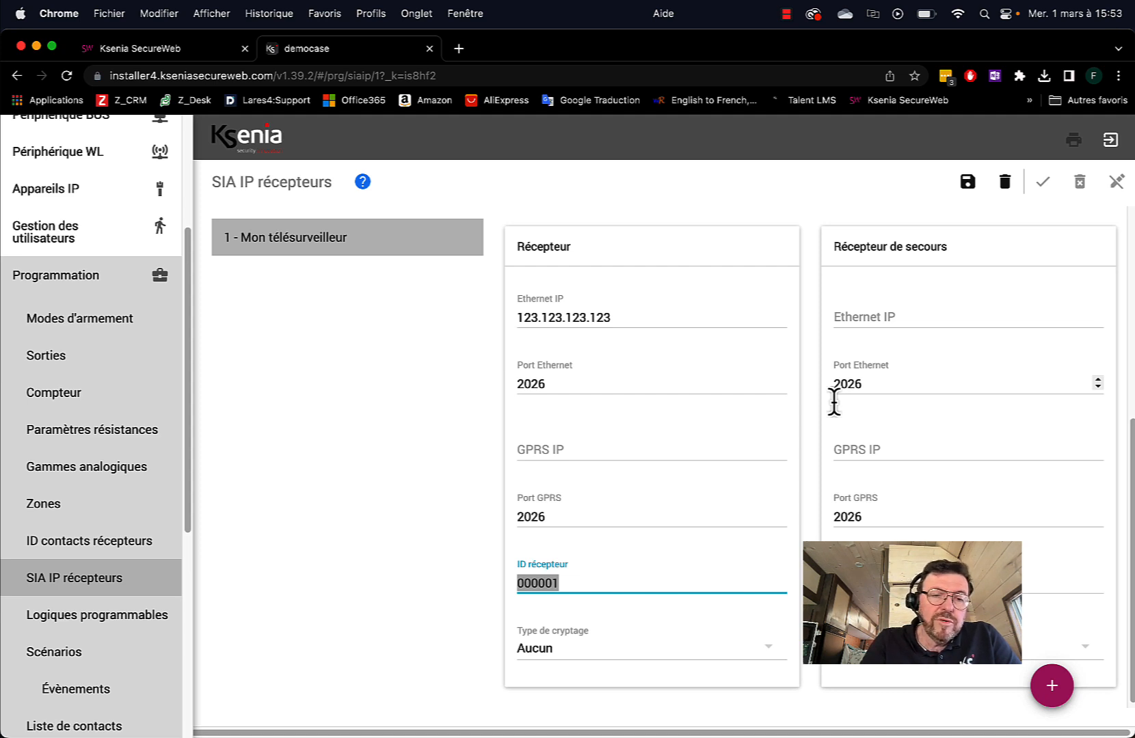
{"action": "type", "text": "654"}
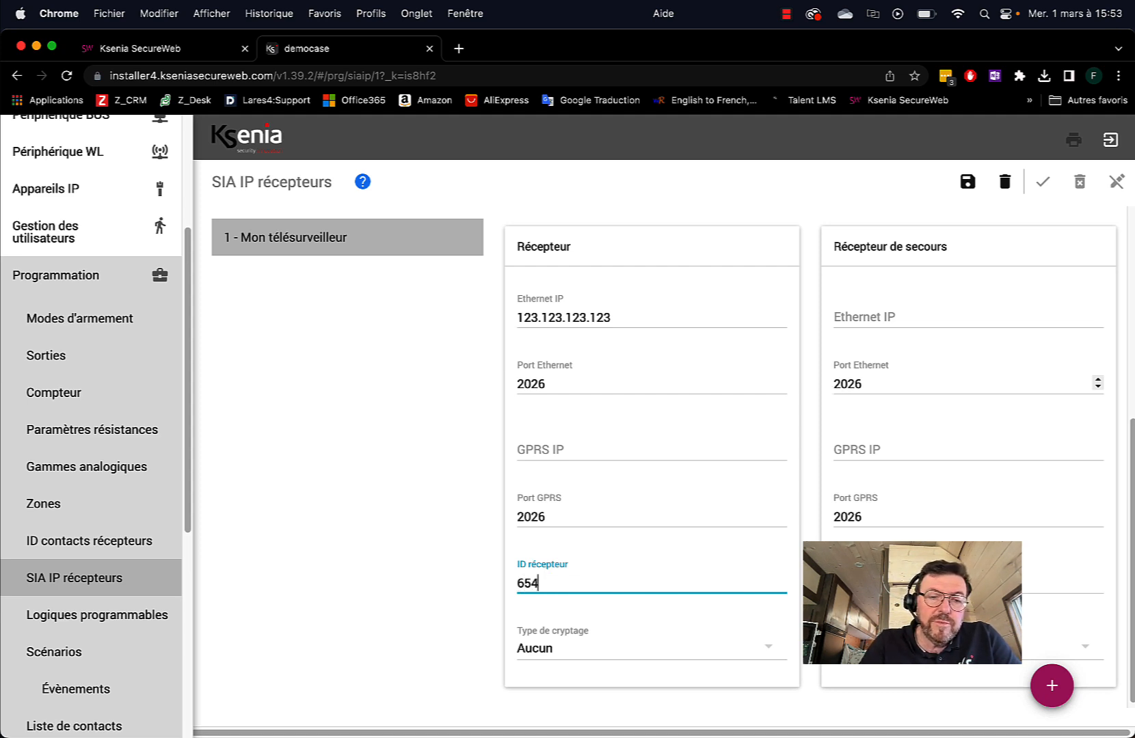
{"action": "type", "text": "321"}
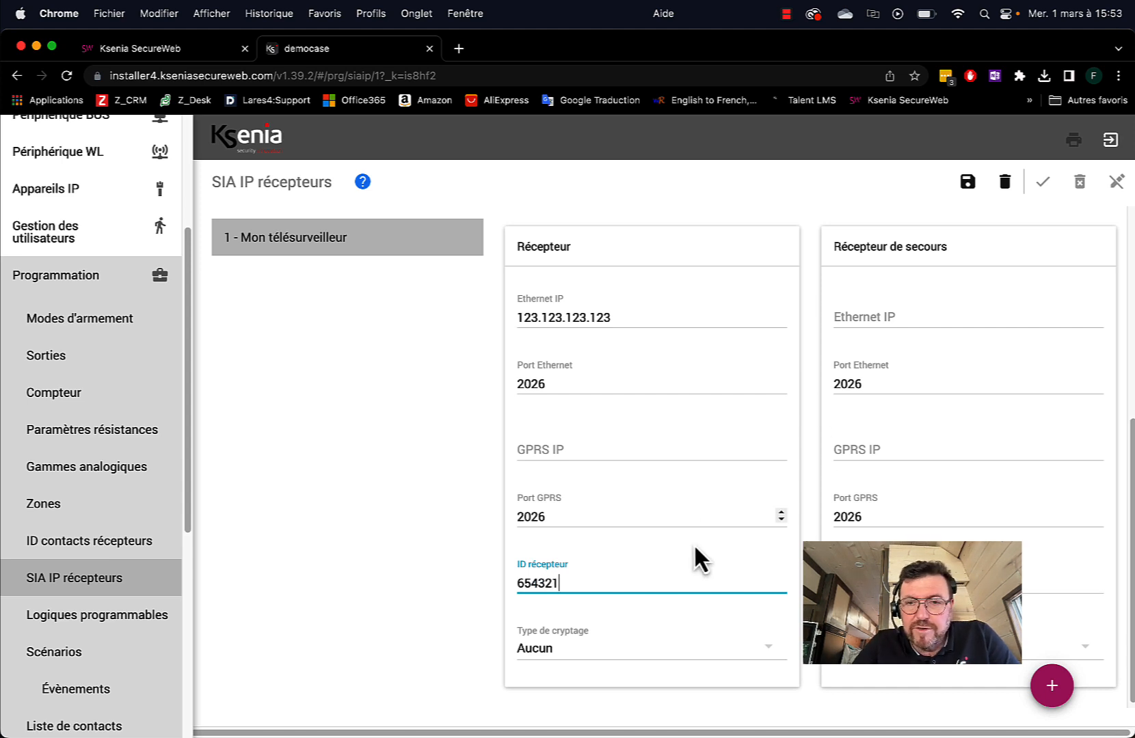
{"action": "scroll", "coordinate": [601, 569], "scroll_direction": "up", "scroll_amount": 5}
{"action": "scroll", "coordinate": [611, 572], "scroll_direction": "down", "scroll_amount": 5}
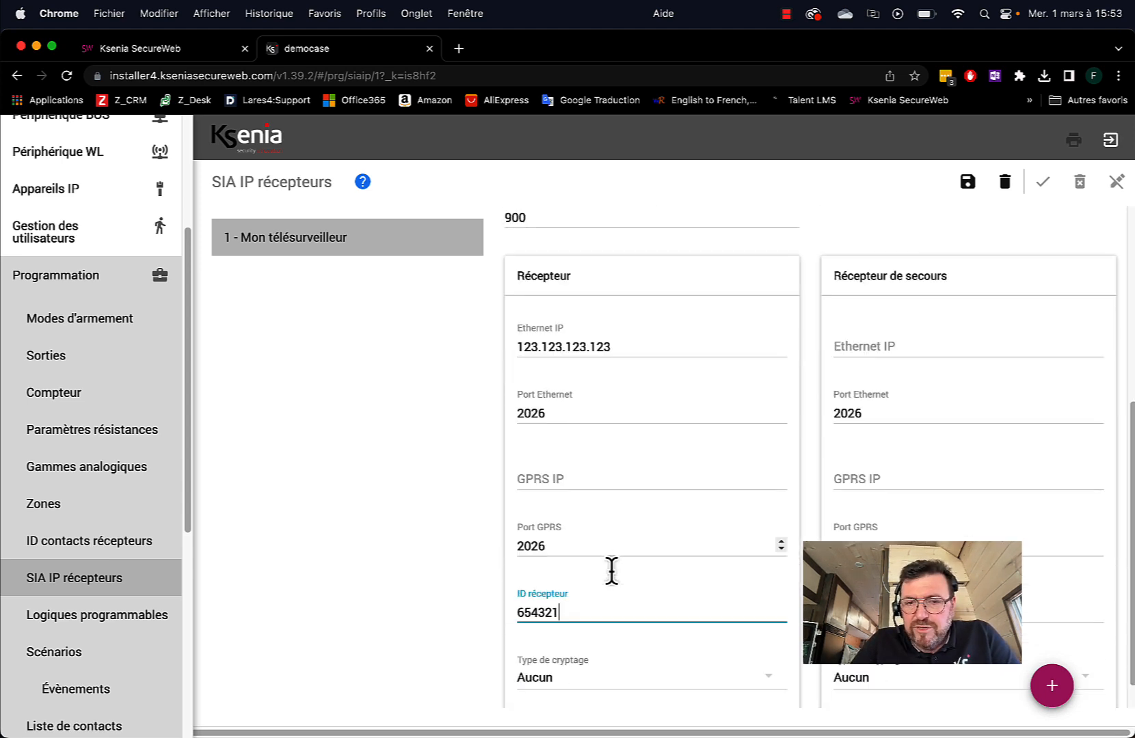
{"action": "scroll", "coordinate": [611, 571], "scroll_direction": "down", "scroll_amount": 1}
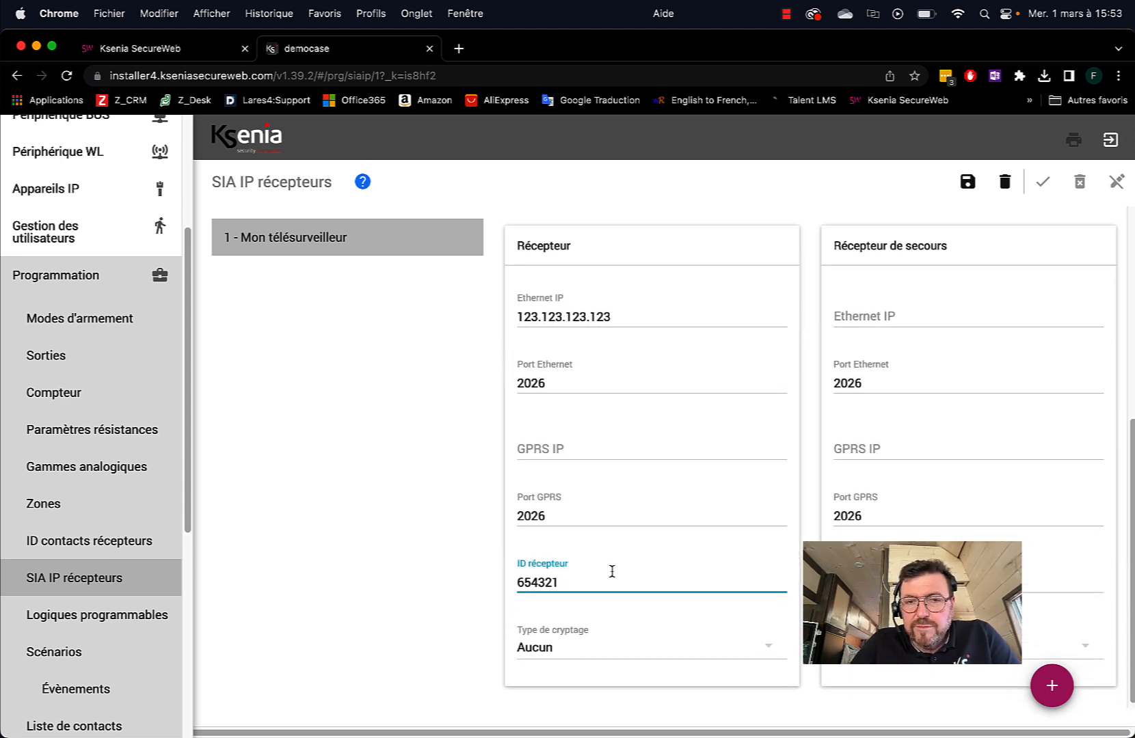
{"action": "double_click", "coordinate": [540, 582]}
{"action": "key", "text": "super+c"}
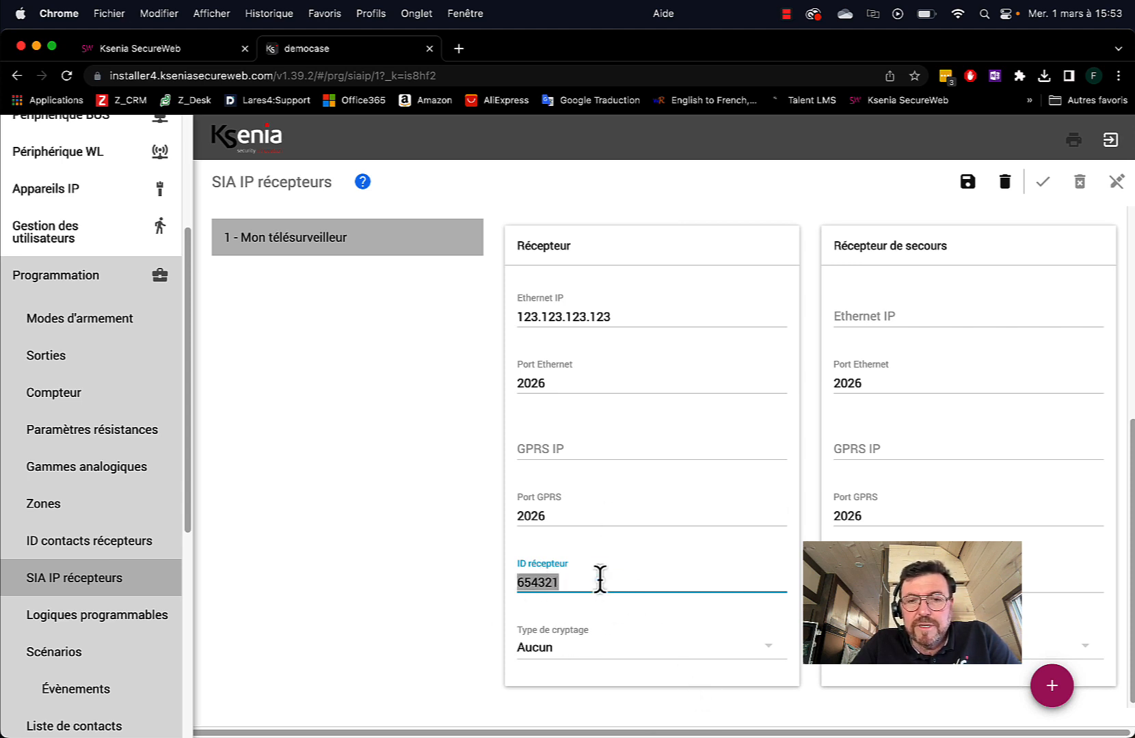
Set the application and transport IDs to 654321 and save the SIA IP receiver
{"action": "scroll", "coordinate": [686, 560], "scroll_direction": "up", "scroll_amount": 5}
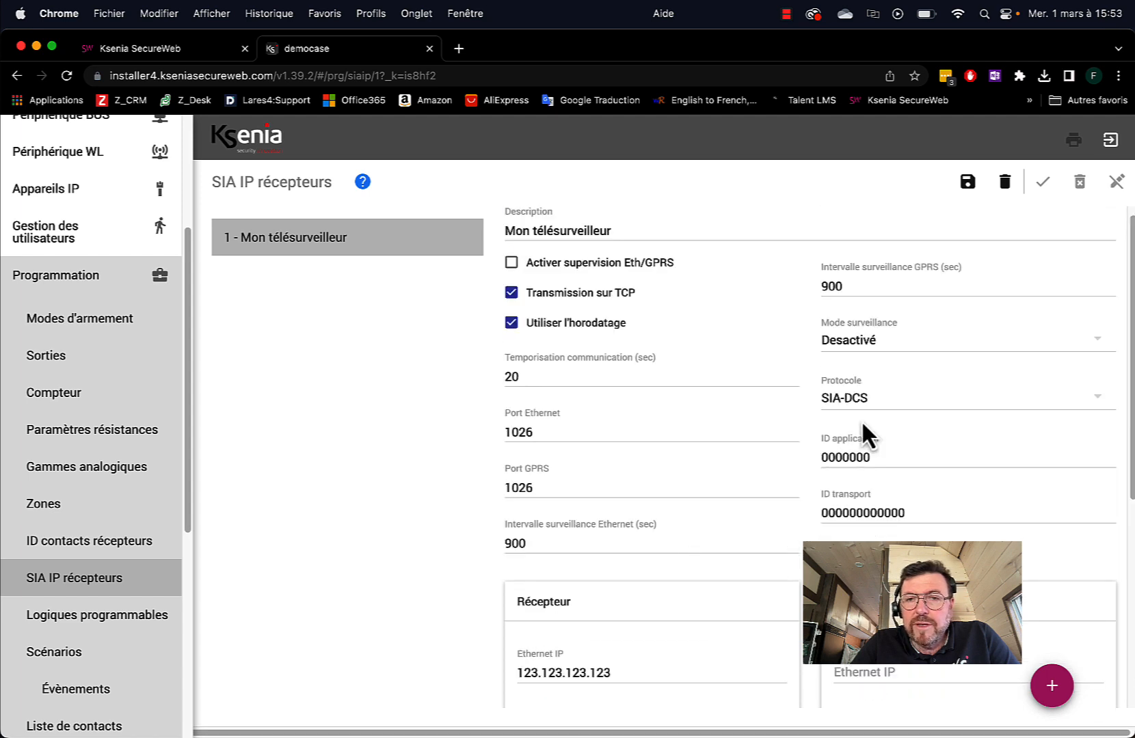
{"action": "double_click", "coordinate": [850, 459]}
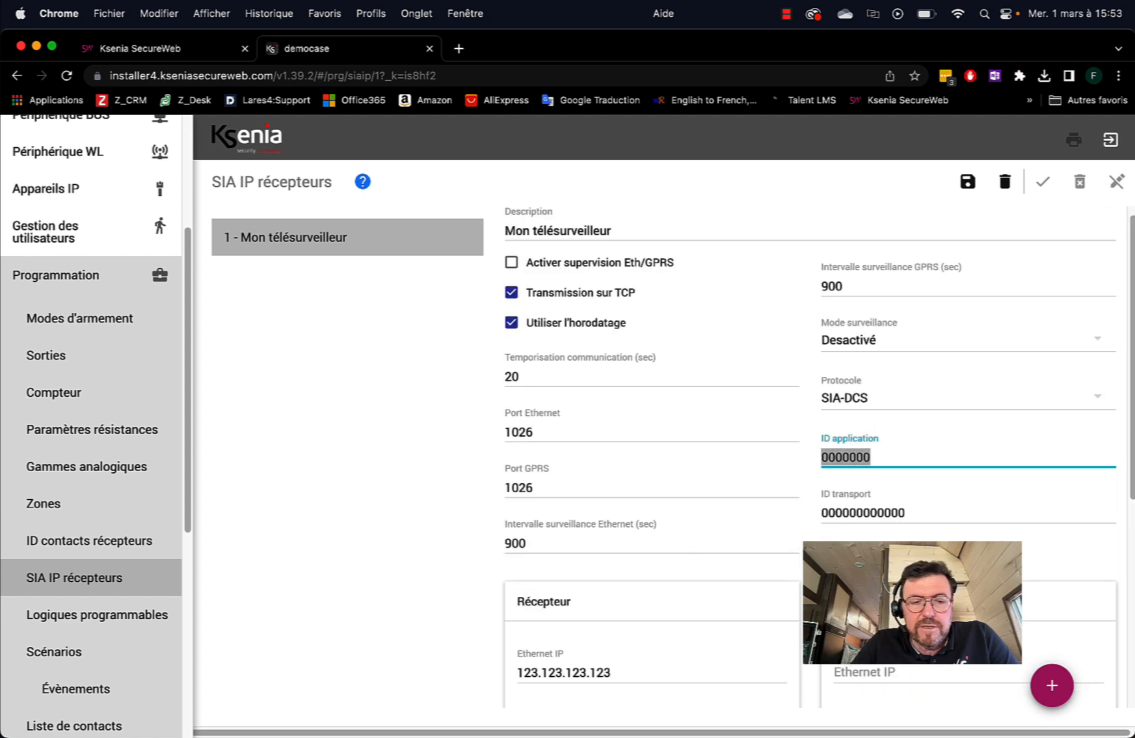
{"action": "type", "text": "654321"}
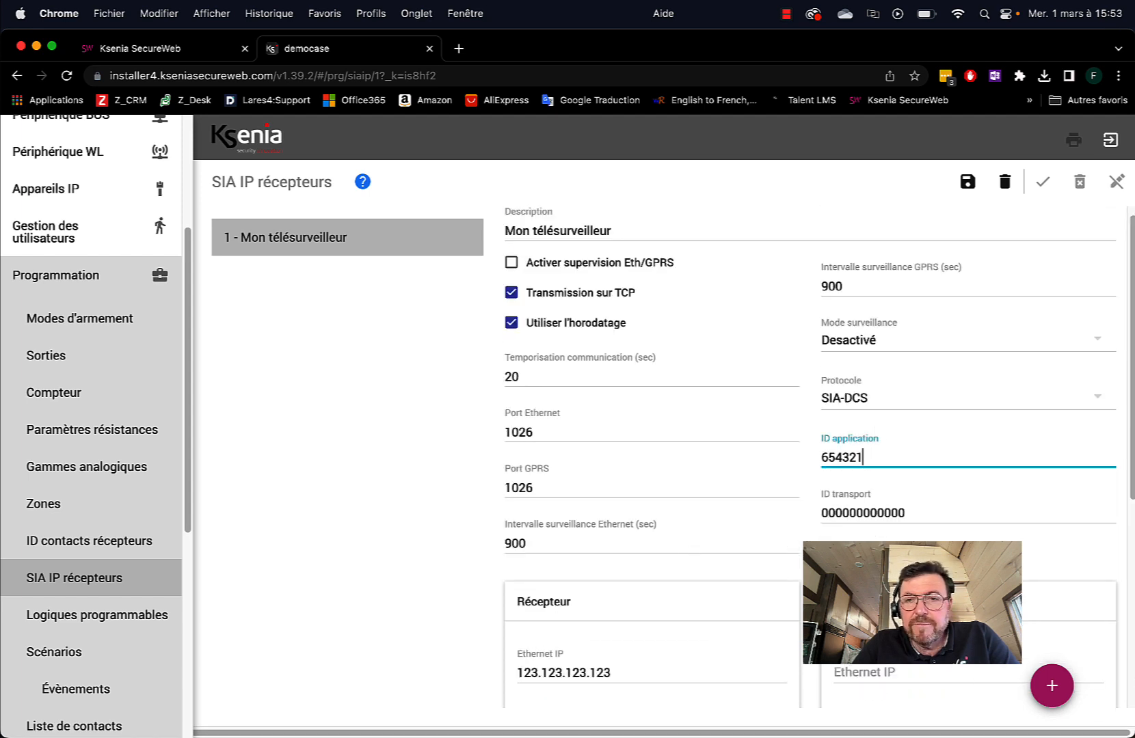
{"action": "double_click", "coordinate": [850, 511]}
{"action": "key", "text": "super+v"}
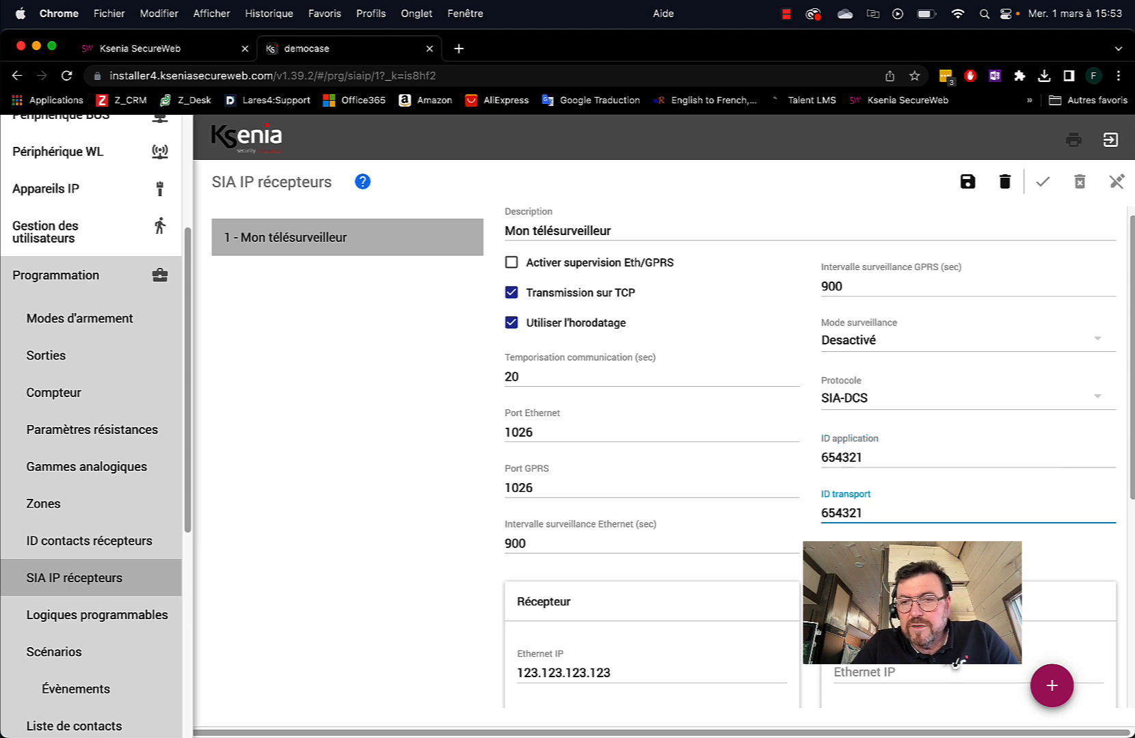
{"action": "scroll", "coordinate": [662, 487], "scroll_direction": "down", "scroll_amount": 5}
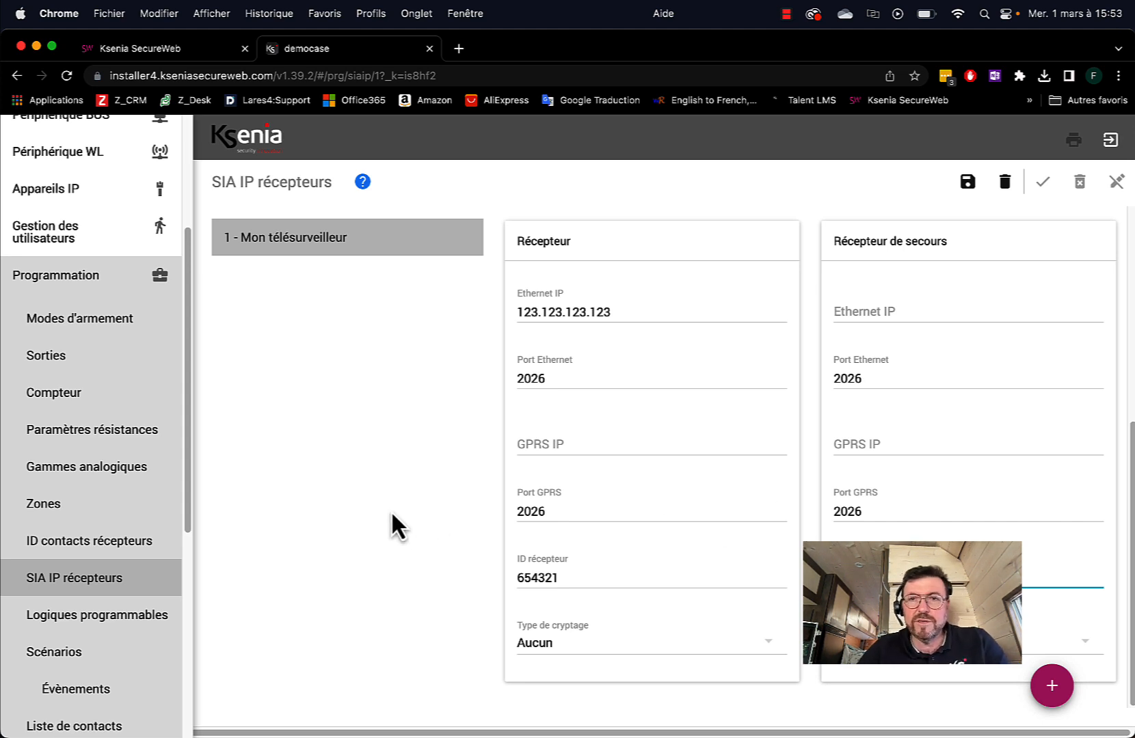
{"action": "left_click", "coordinate": [969, 182]}
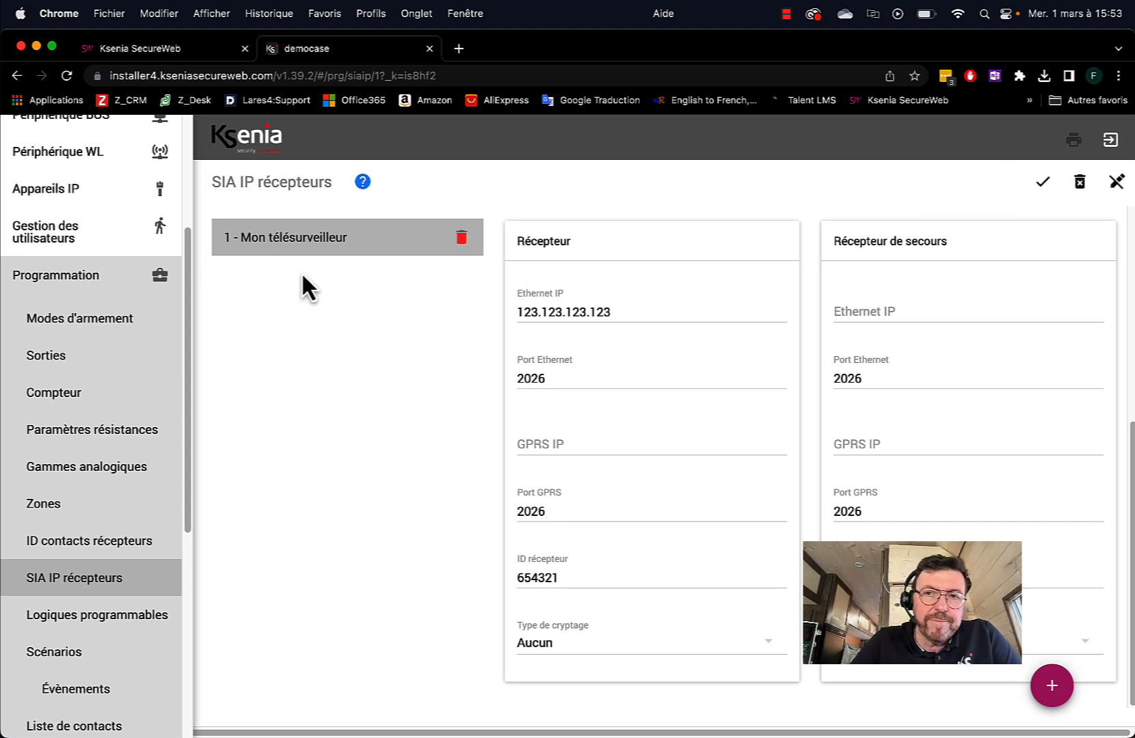
Go to the Liste de contacts page under Programmation in the sidebar
{"action": "scroll", "coordinate": [114, 448], "scroll_direction": "down", "scroll_amount": 5}
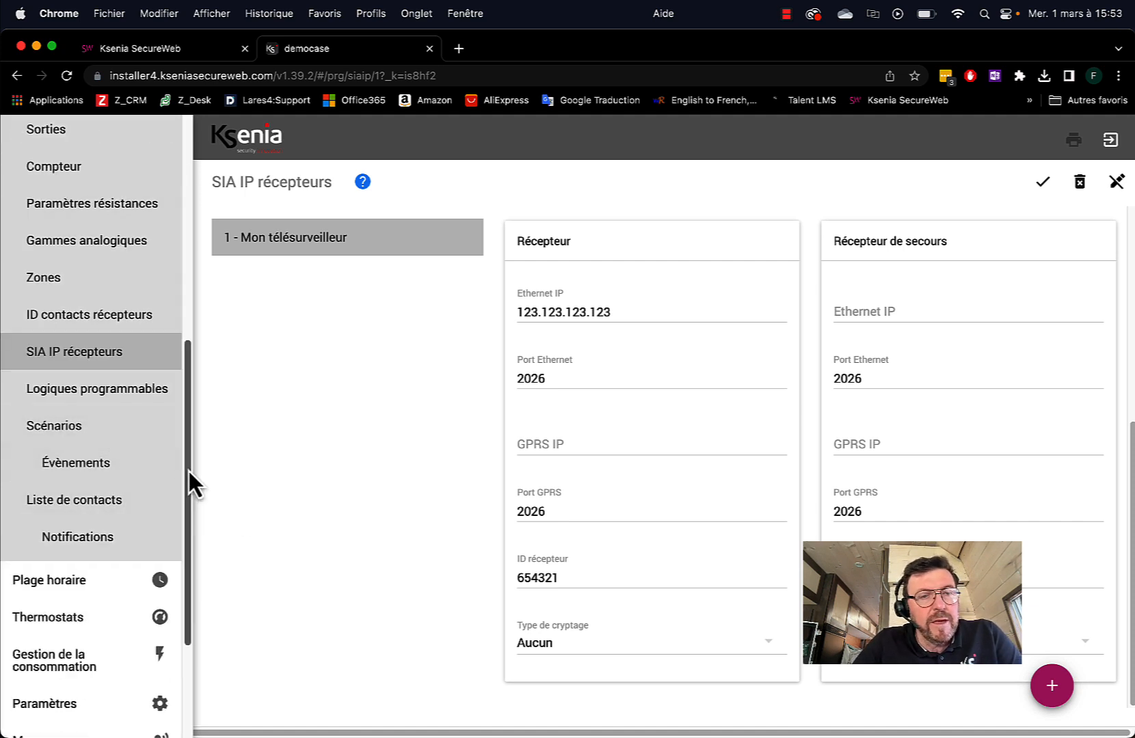
{"action": "scroll", "coordinate": [189, 471], "scroll_direction": "down", "scroll_amount": 1}
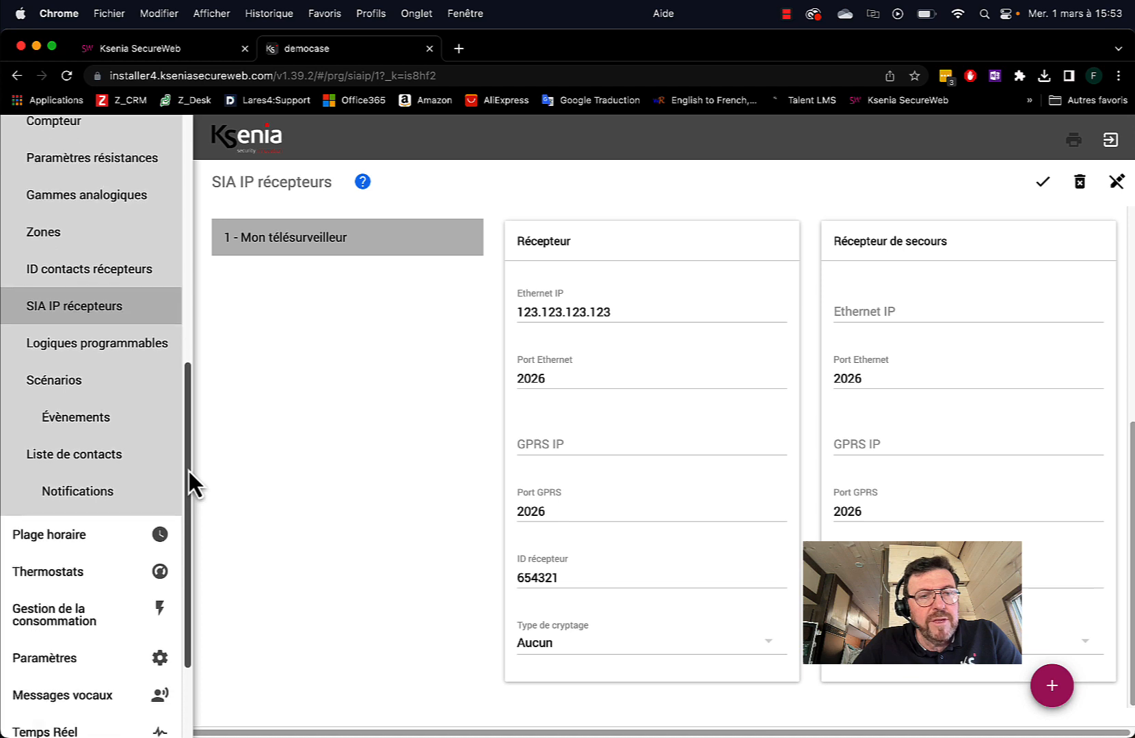
{"action": "left_click", "coordinate": [76, 463]}
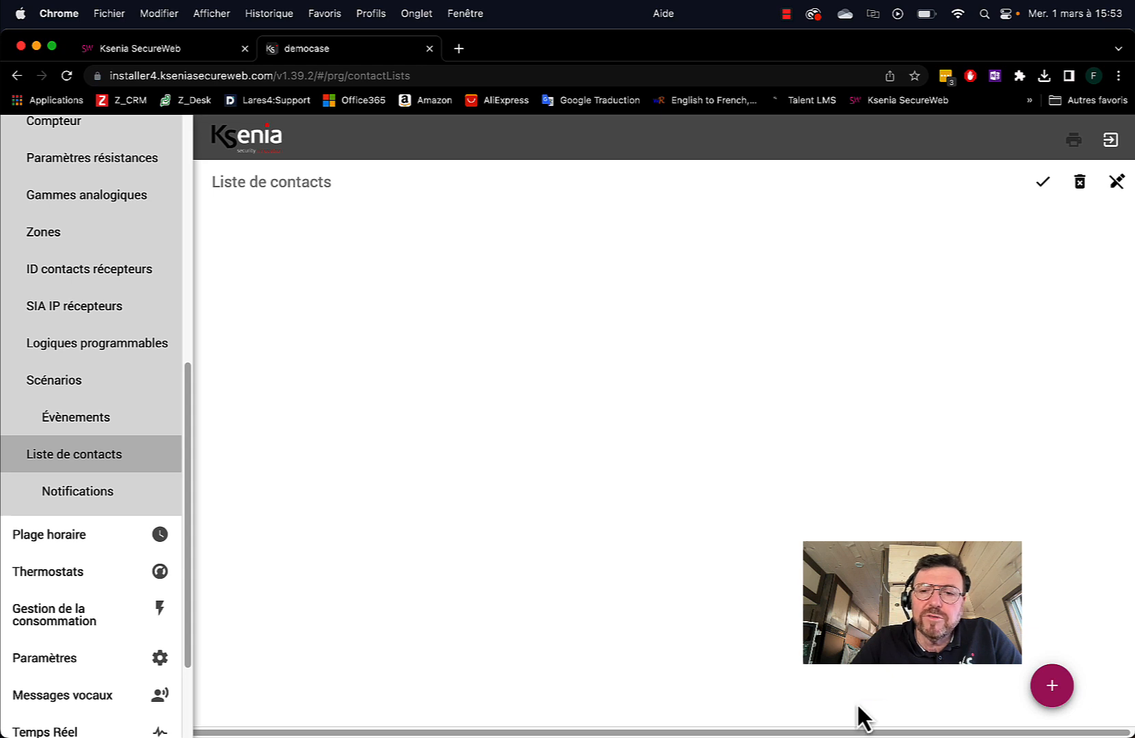
Add contact list 1 and describe it as 'Contacts par tel, mail e'
{"action": "left_click", "coordinate": [1056, 691]}
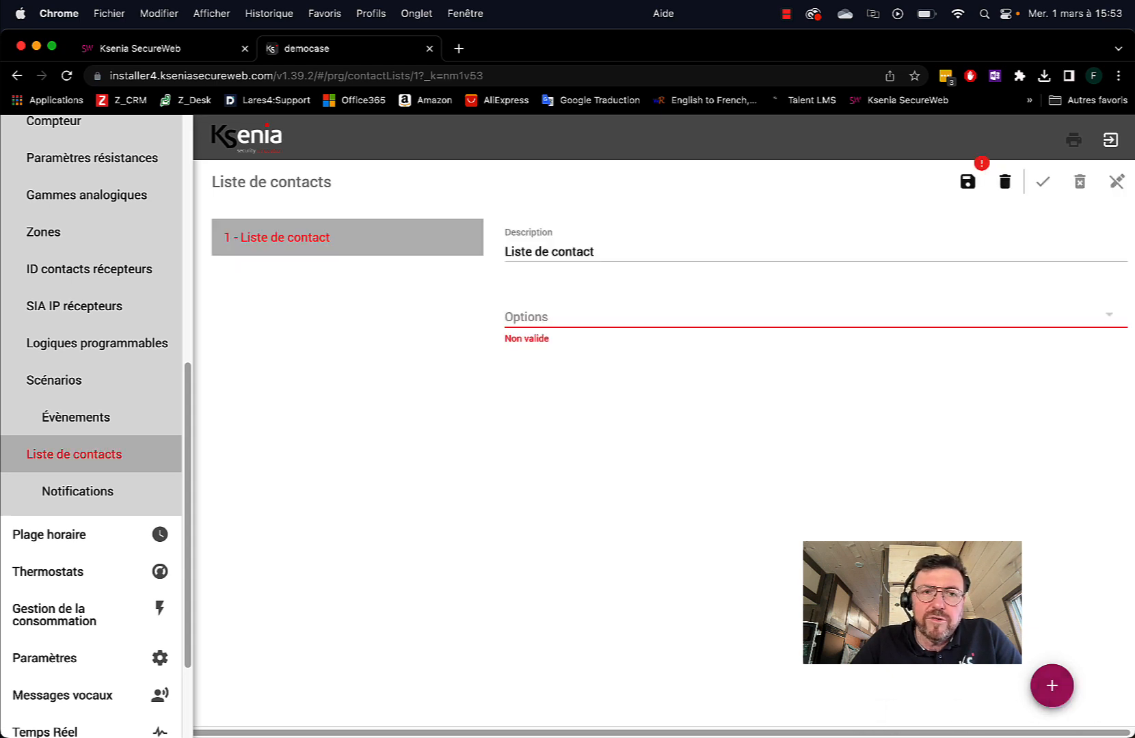
{"action": "left_click", "coordinate": [596, 247]}
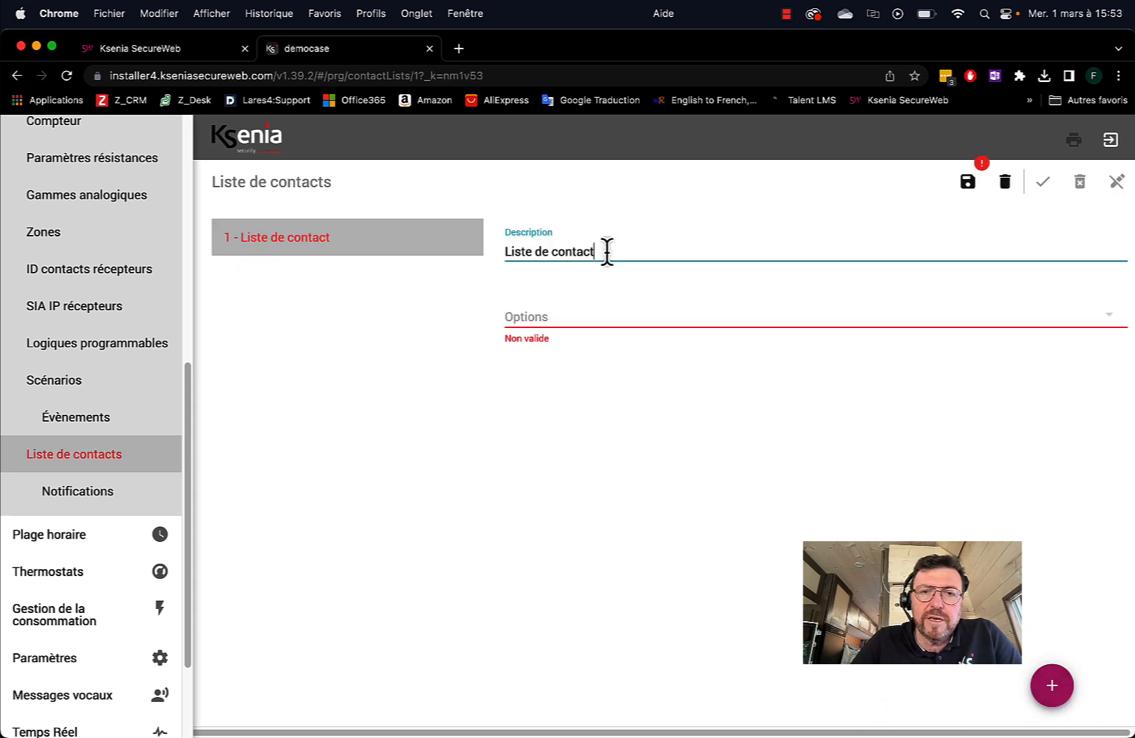
{"action": "left_click_drag", "start_coordinate": [601, 251], "coordinate": [553, 251]}
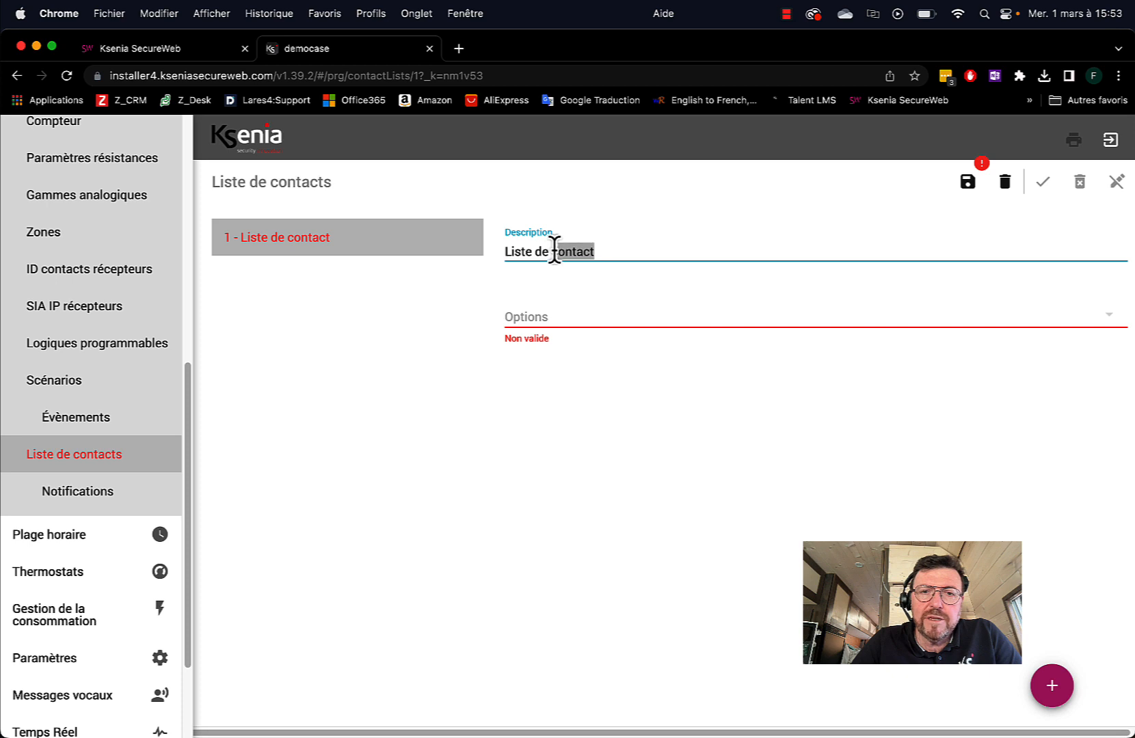
{"action": "left_click", "coordinate": [603, 251]}
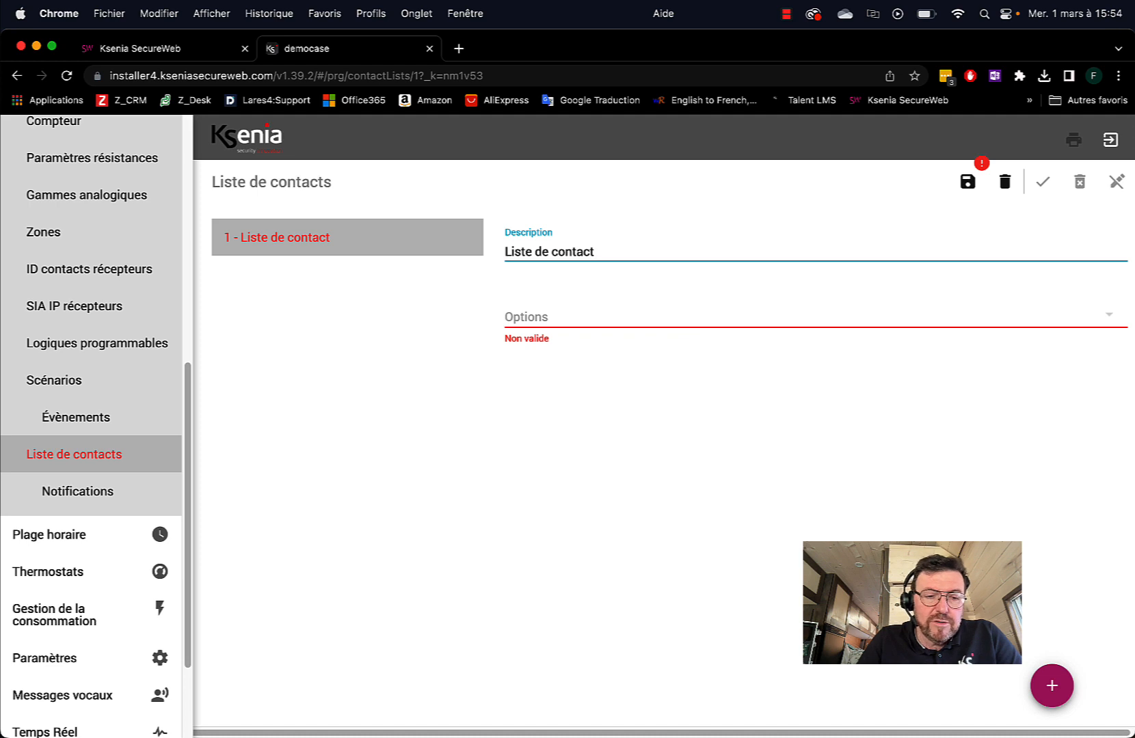
{"action": "type", "text": "par te"}
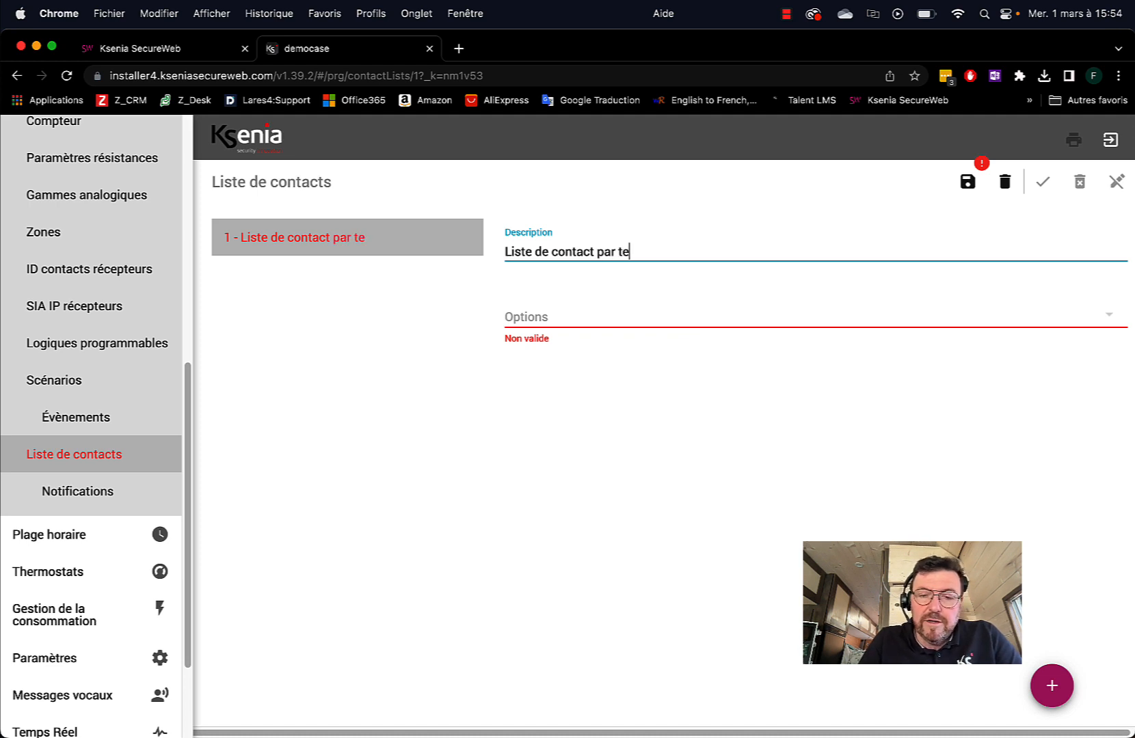
{"action": "type", "text": "l, mail e"}
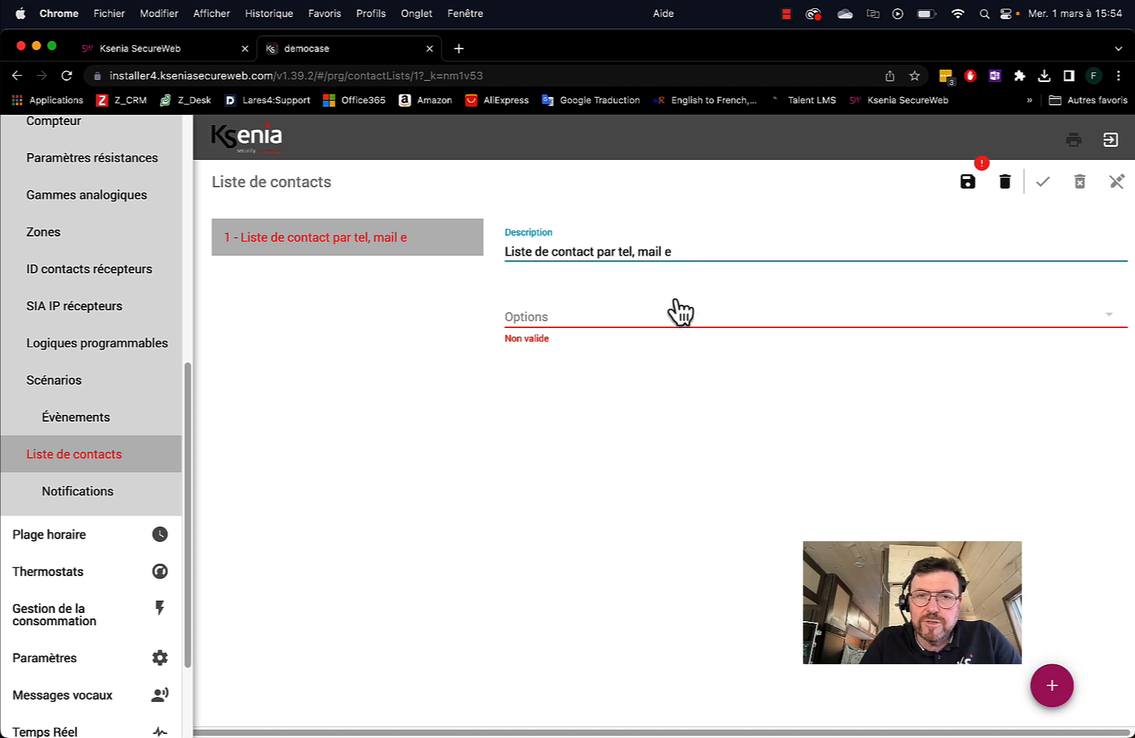
{"action": "left_click", "coordinate": [559, 250]}
{"action": "key", "text": "BackSpace"}
{"action": "key", "text": "BackSpace"}
{"action": "key", "text": "BackSpace"}
{"action": "key", "text": "BackSpace"}
{"action": "key", "text": "BackSpace"}
{"action": "key", "text": "BackSpace"}
{"action": "key", "text": "BackSpace"}
{"action": "key", "text": "BackSpace"}
{"action": "key", "text": "BackSpace"}
{"action": "key", "text": "BackSpace"}
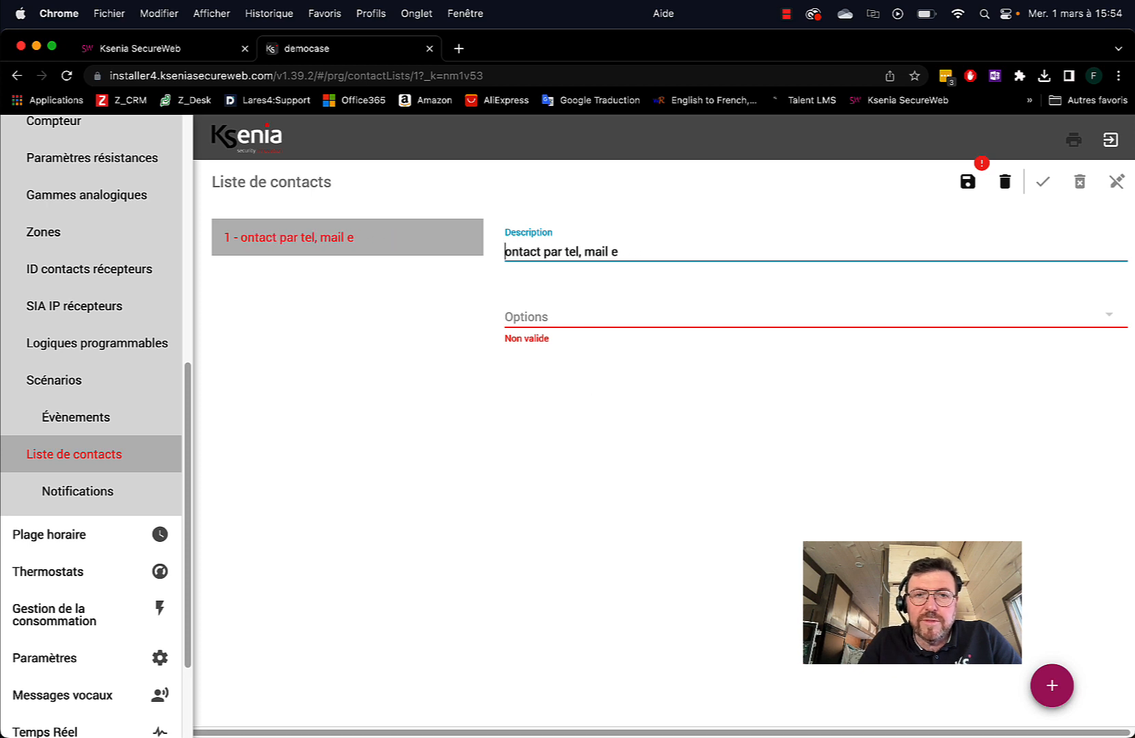
{"action": "type", "text": "C"}
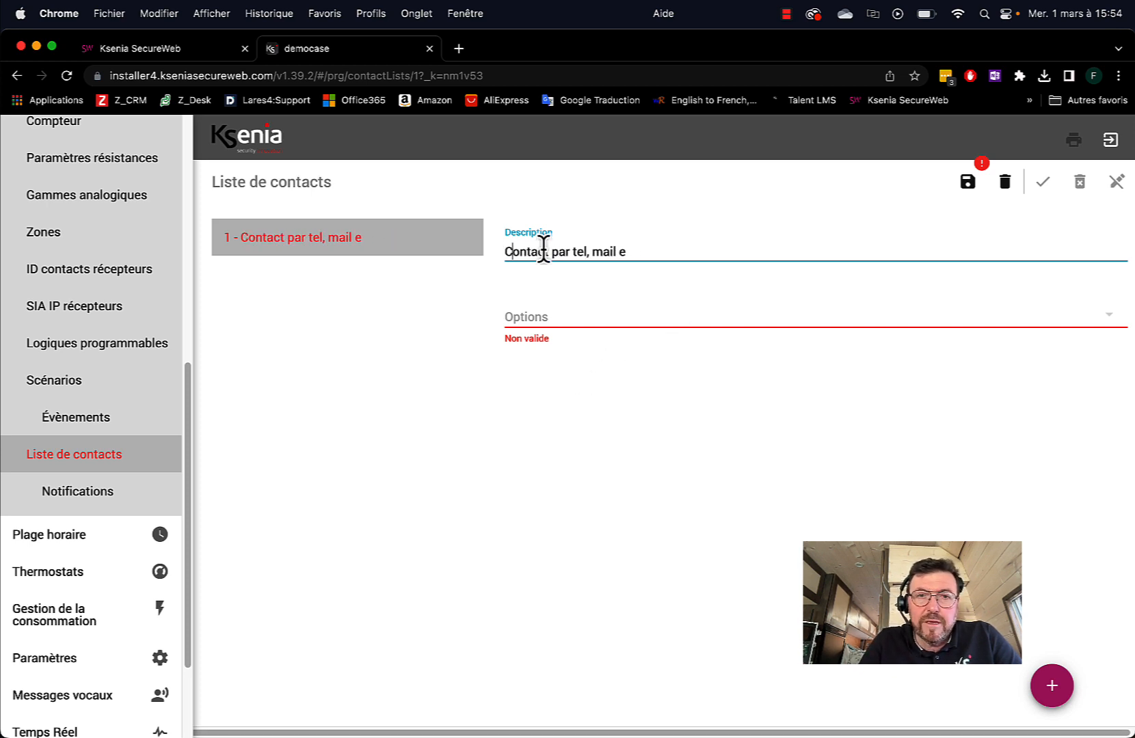
{"action": "type", "text": "s"}
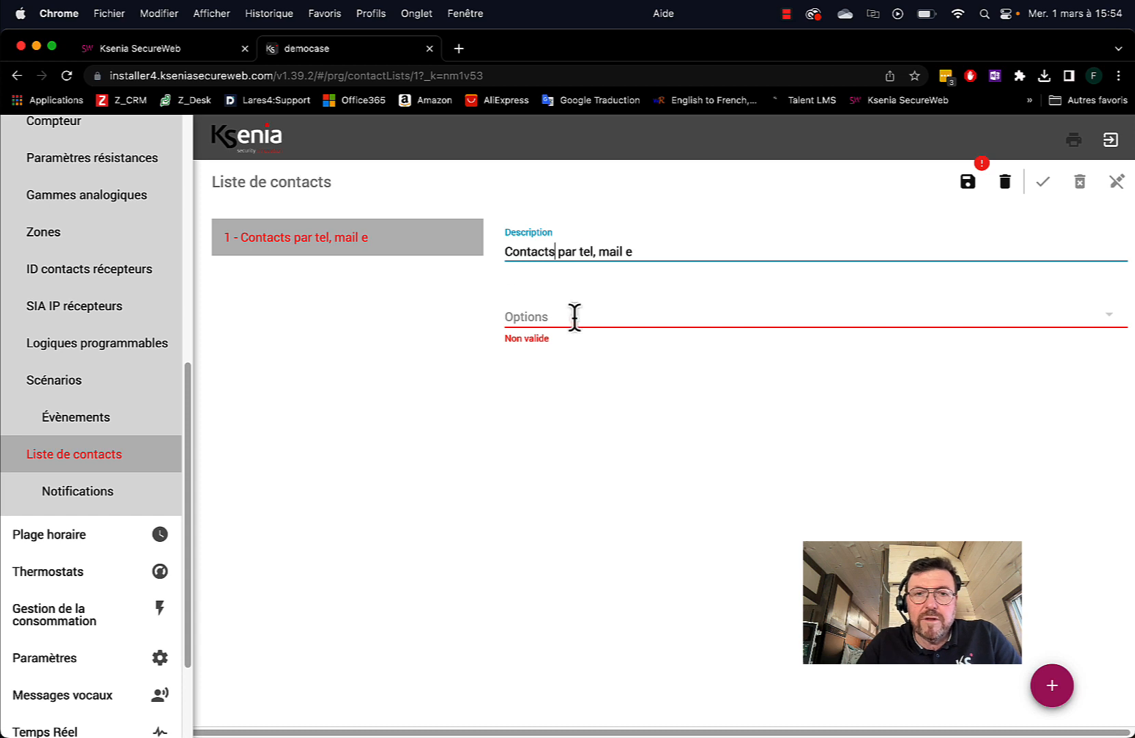
Enable Appel vocal, SMS and E-mail, add the only contact, and save the list
{"action": "left_click", "coordinate": [550, 321]}
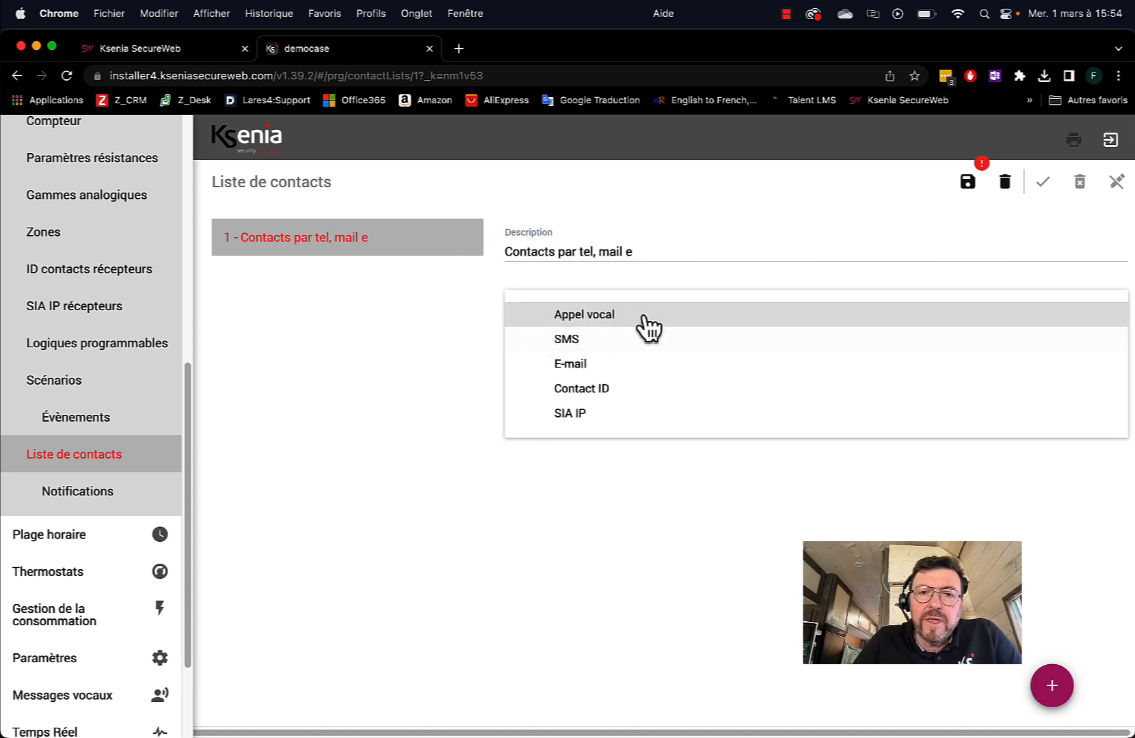
{"action": "left_click", "coordinate": [613, 314]}
{"action": "left_click", "coordinate": [576, 340]}
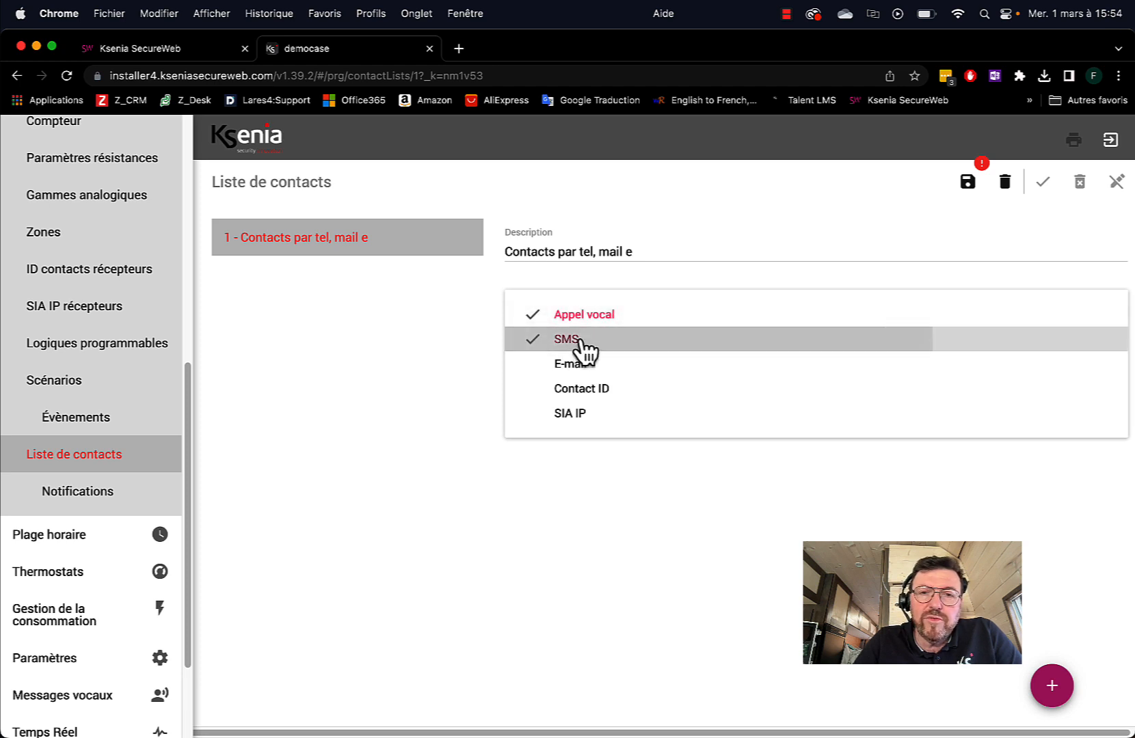
{"action": "left_click", "coordinate": [577, 369]}
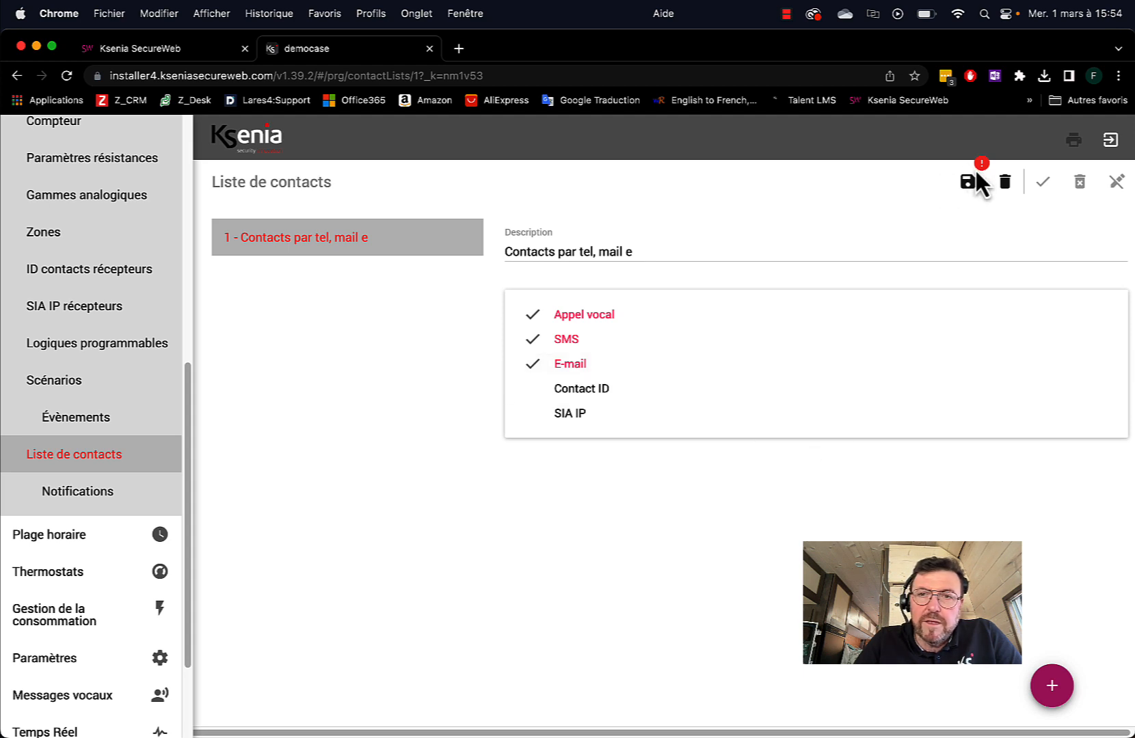
{"action": "left_click", "coordinate": [957, 192]}
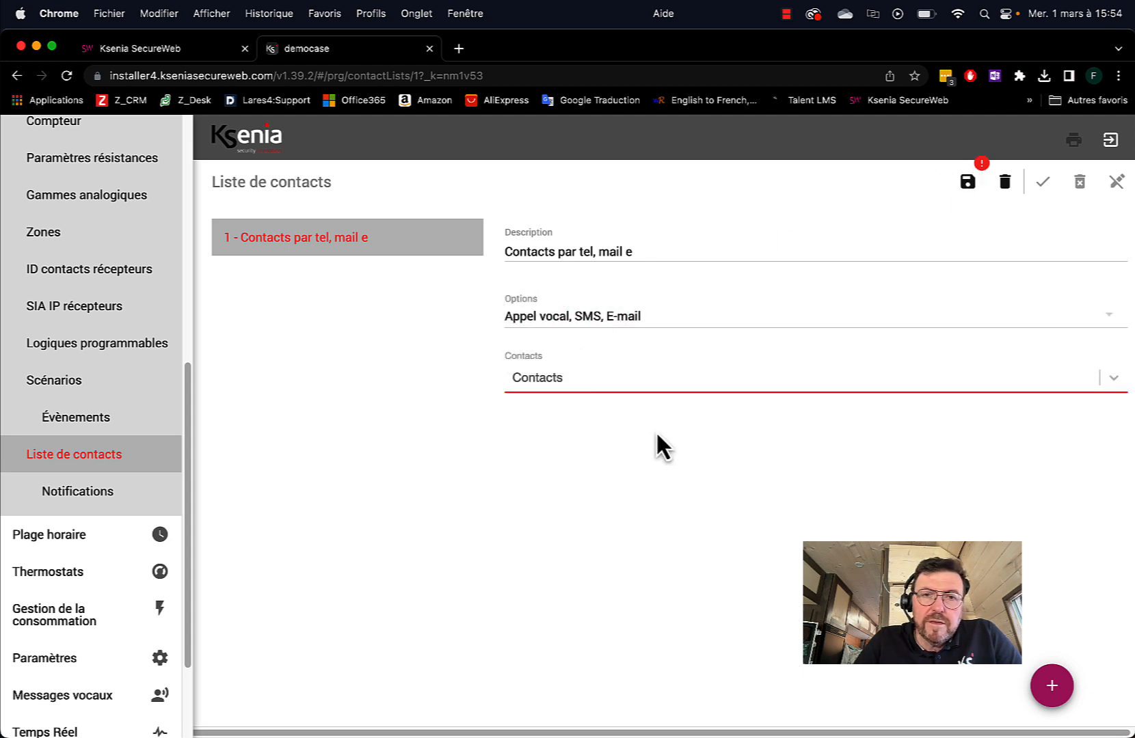
{"action": "left_click", "coordinate": [549, 382]}
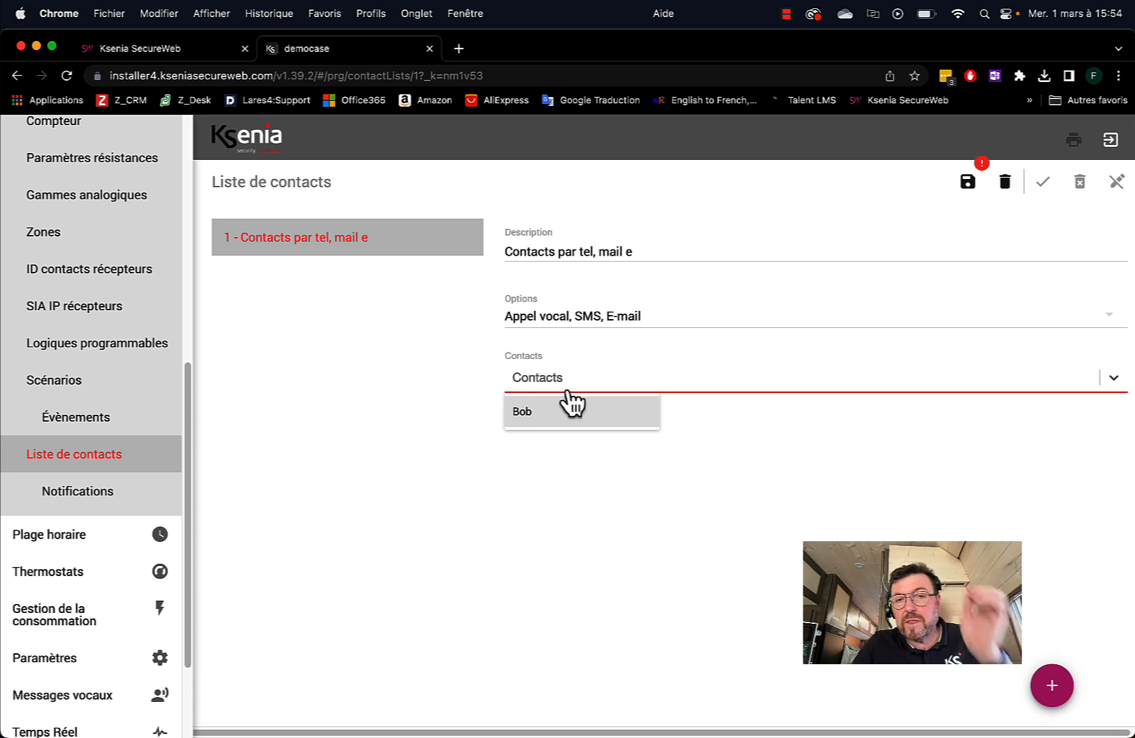
{"action": "left_click", "coordinate": [532, 413]}
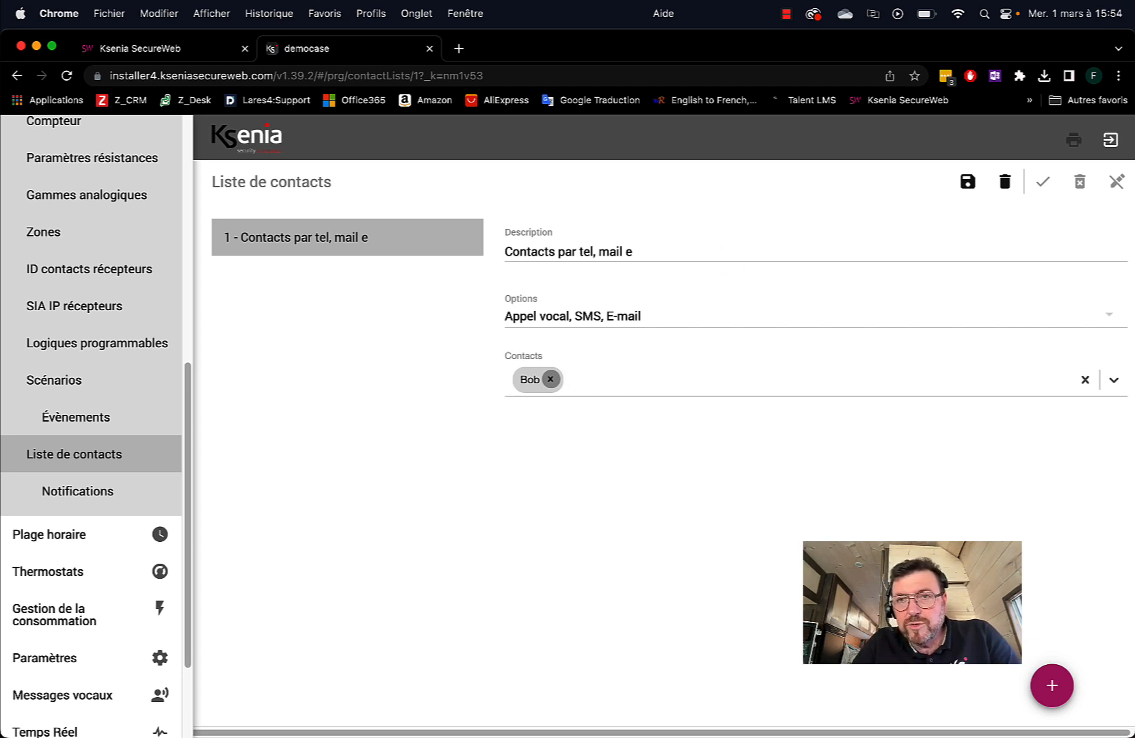
{"action": "left_click", "coordinate": [967, 181]}
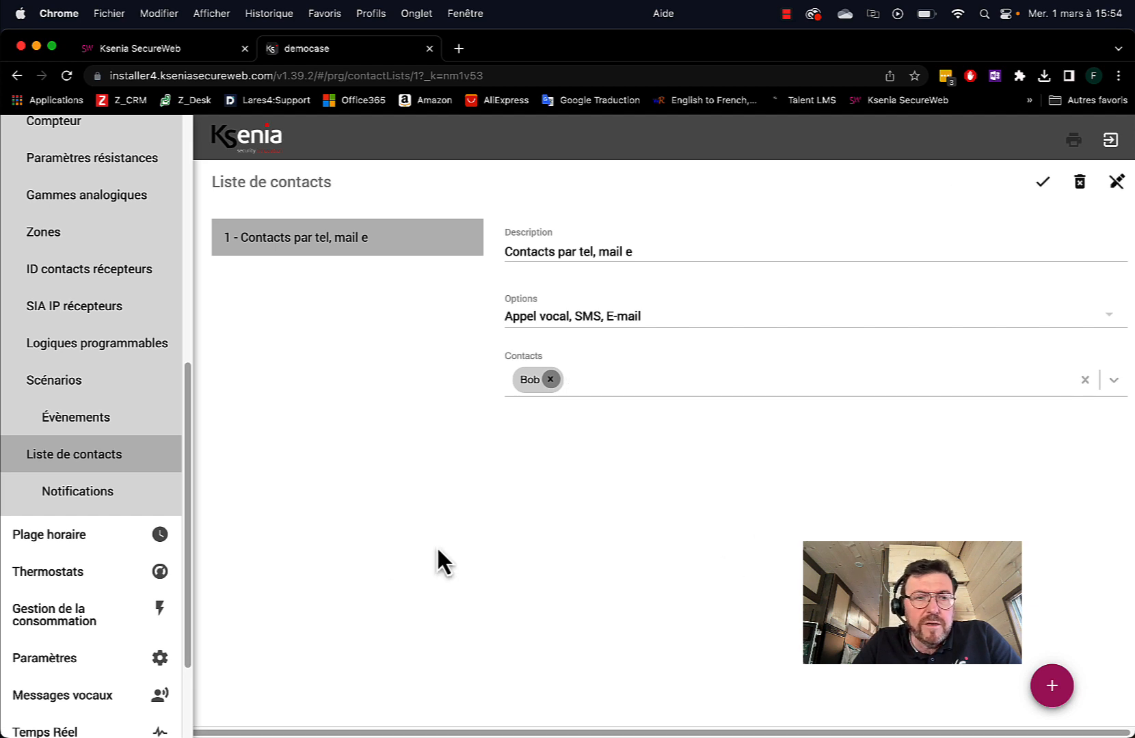
Add a second contact list with the description 'Télésurveilleurs'
{"action": "left_click", "coordinate": [1047, 688]}
{"action": "left_click", "coordinate": [620, 253]}
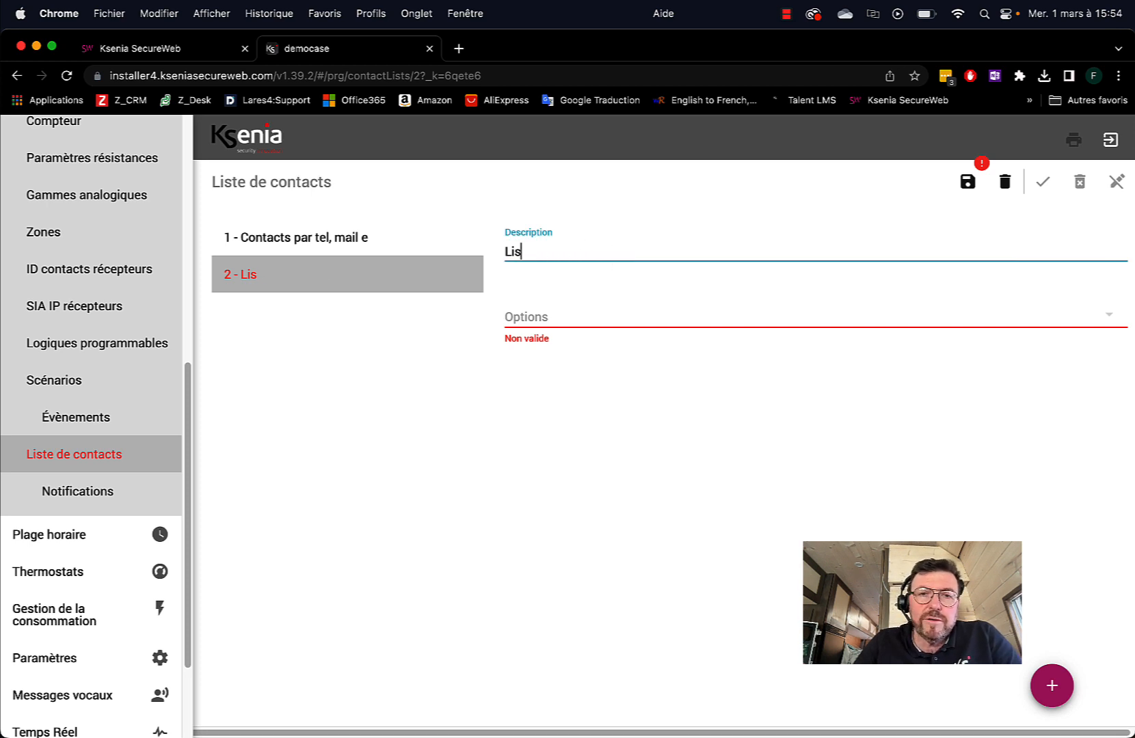
{"action": "key", "text": "BackSpace"}
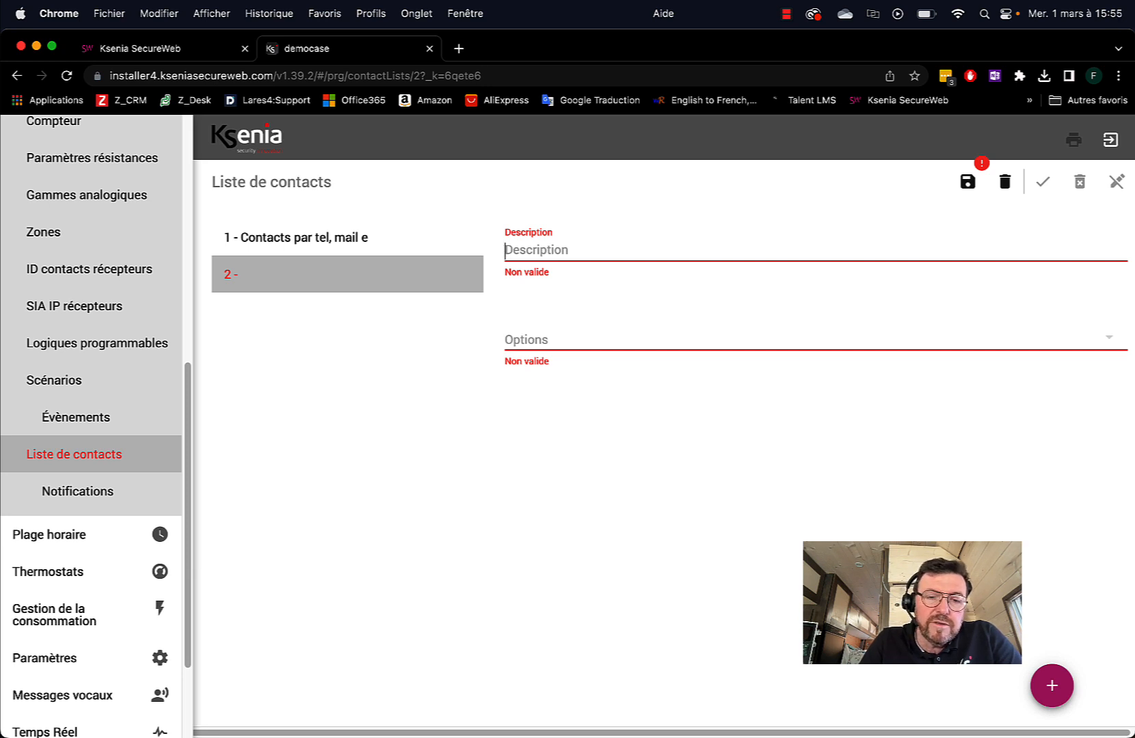
{"action": "type", "text": "Télésurveilleurs"}
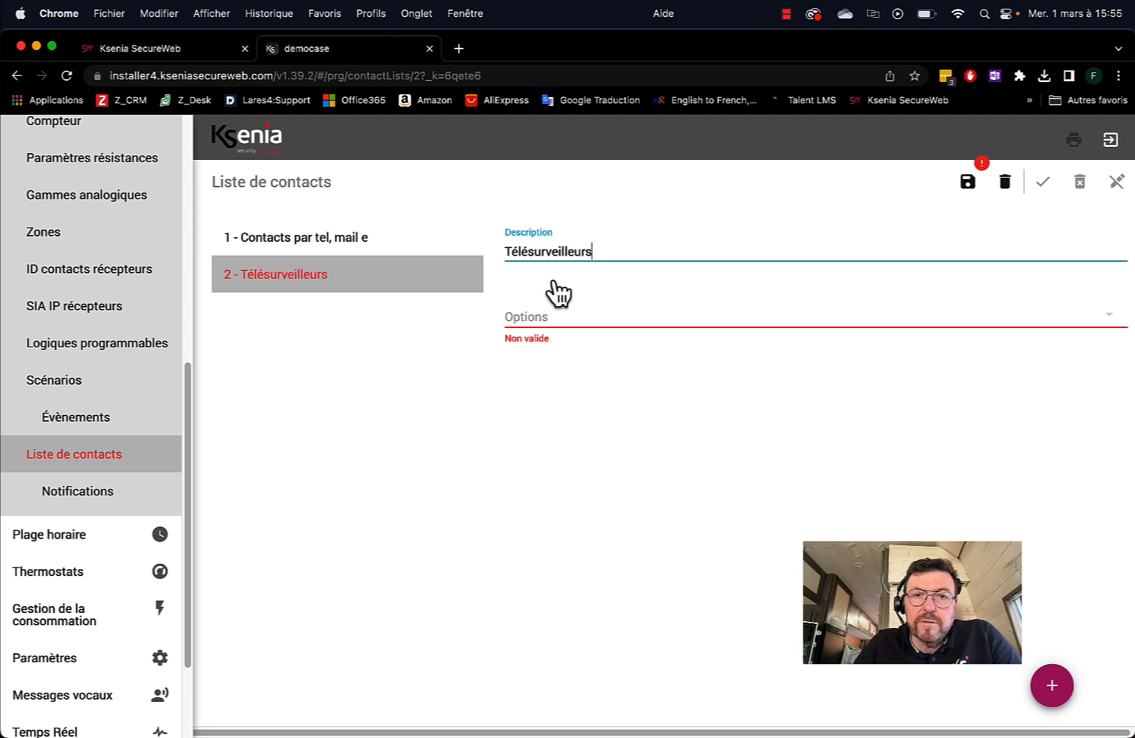
Enable SIA IP reporting to receiver Mon télésurveilleur and save the list
{"action": "left_click", "coordinate": [542, 317]}
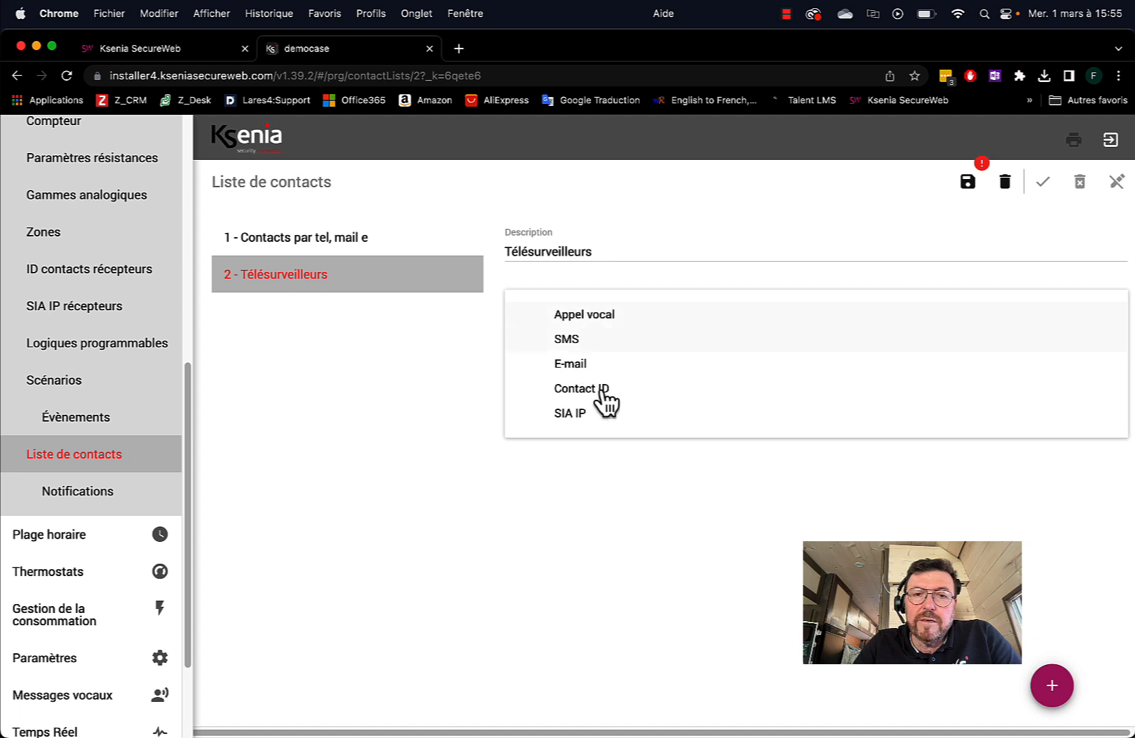
{"action": "left_click", "coordinate": [592, 415]}
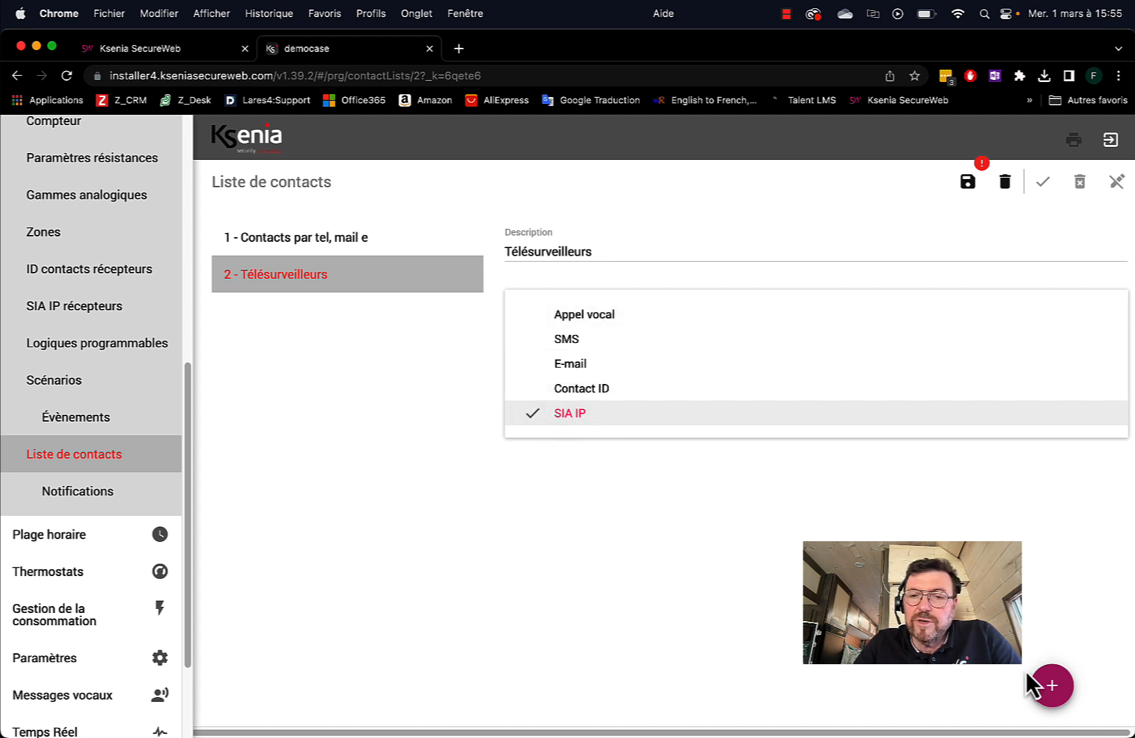
{"action": "left_click", "coordinate": [579, 553]}
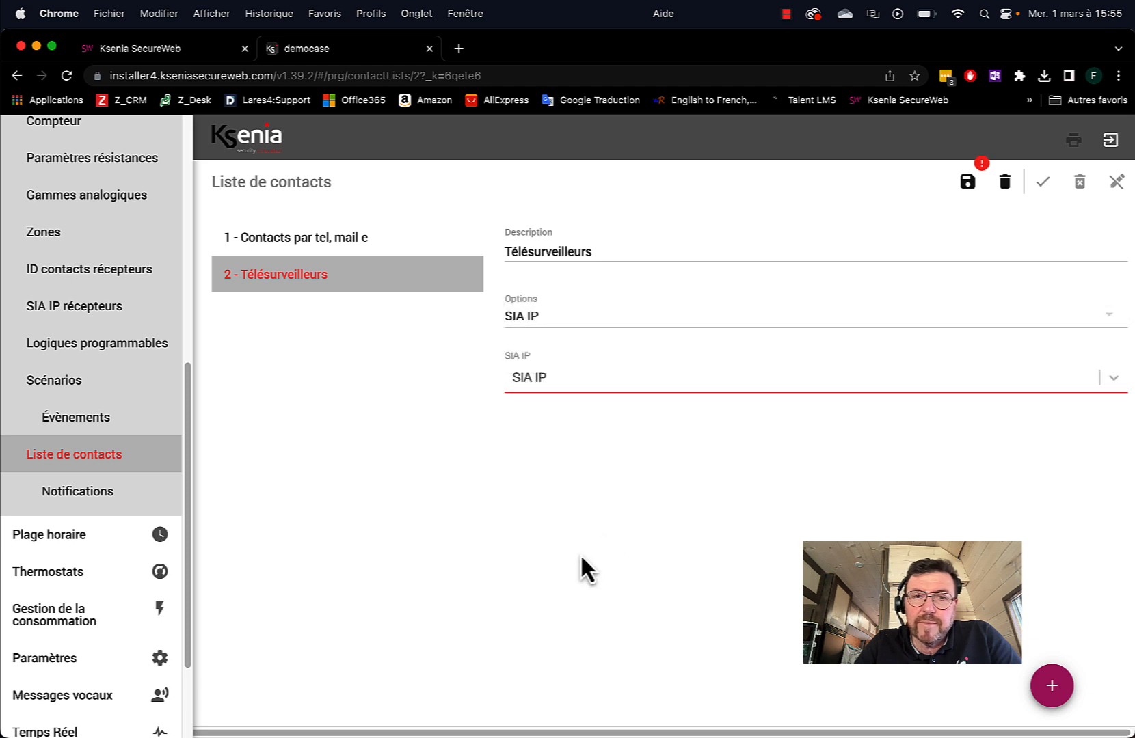
{"action": "left_click", "coordinate": [584, 387]}
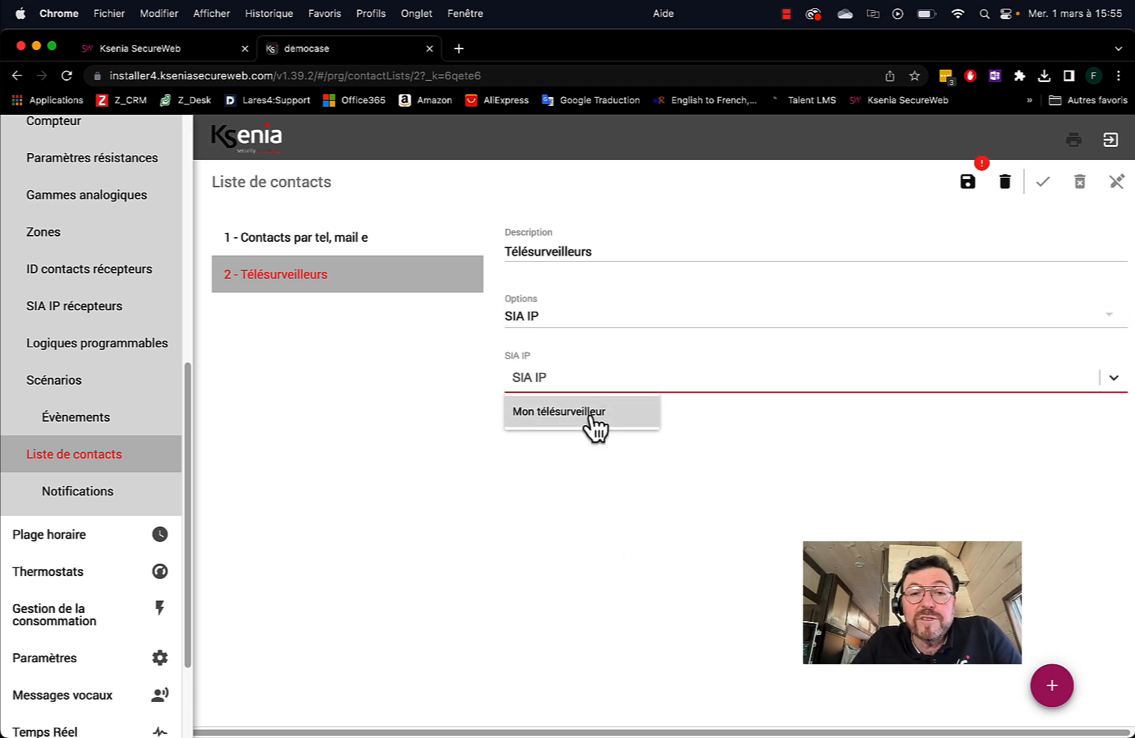
{"action": "left_click", "coordinate": [590, 413]}
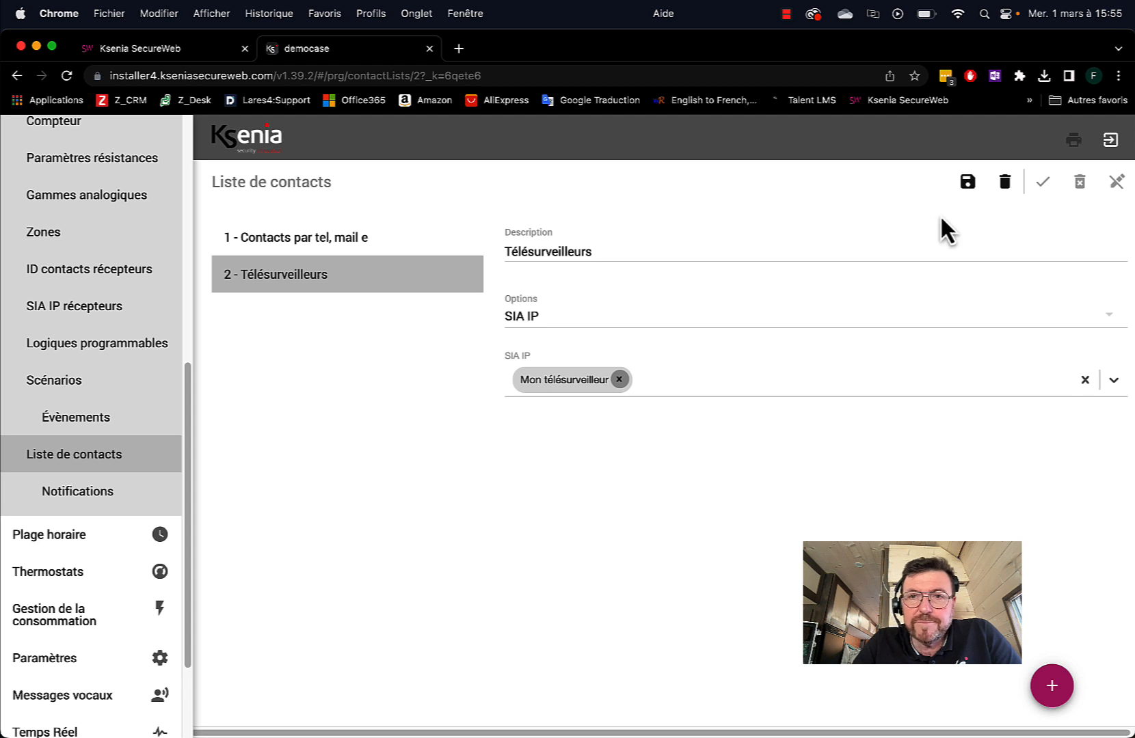
{"action": "left_click", "coordinate": [967, 182]}
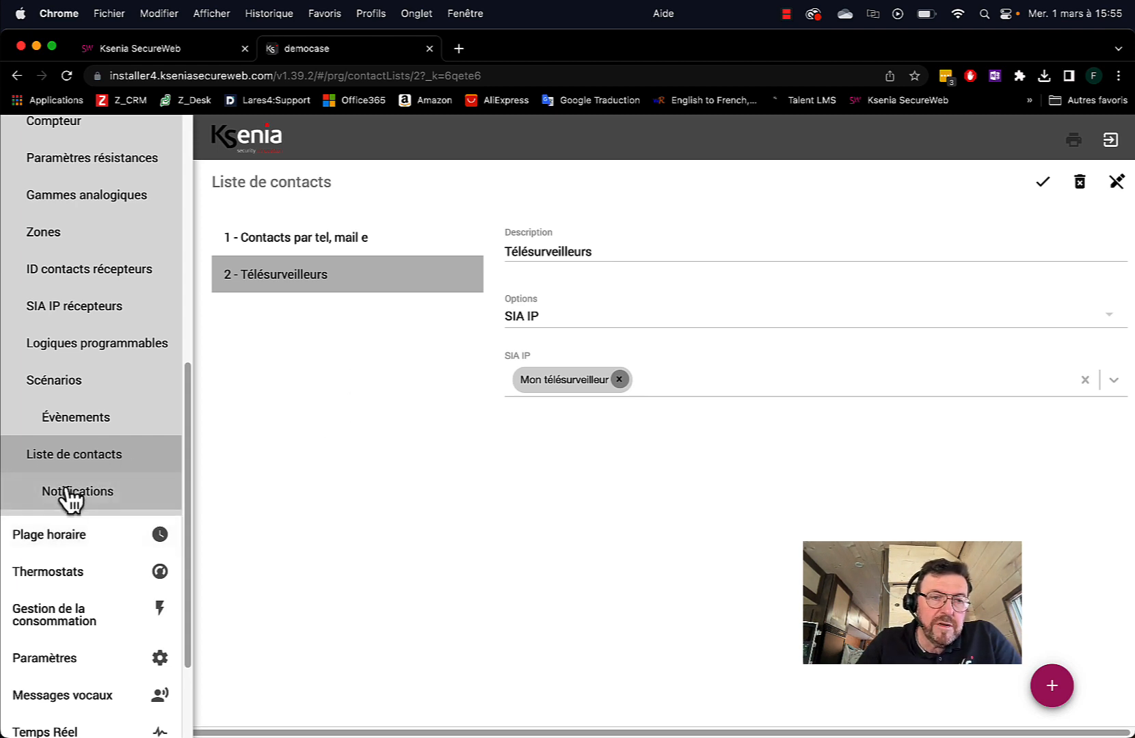
Create a Zone notification triggered only by the Alarme event
{"action": "left_click", "coordinate": [95, 495]}
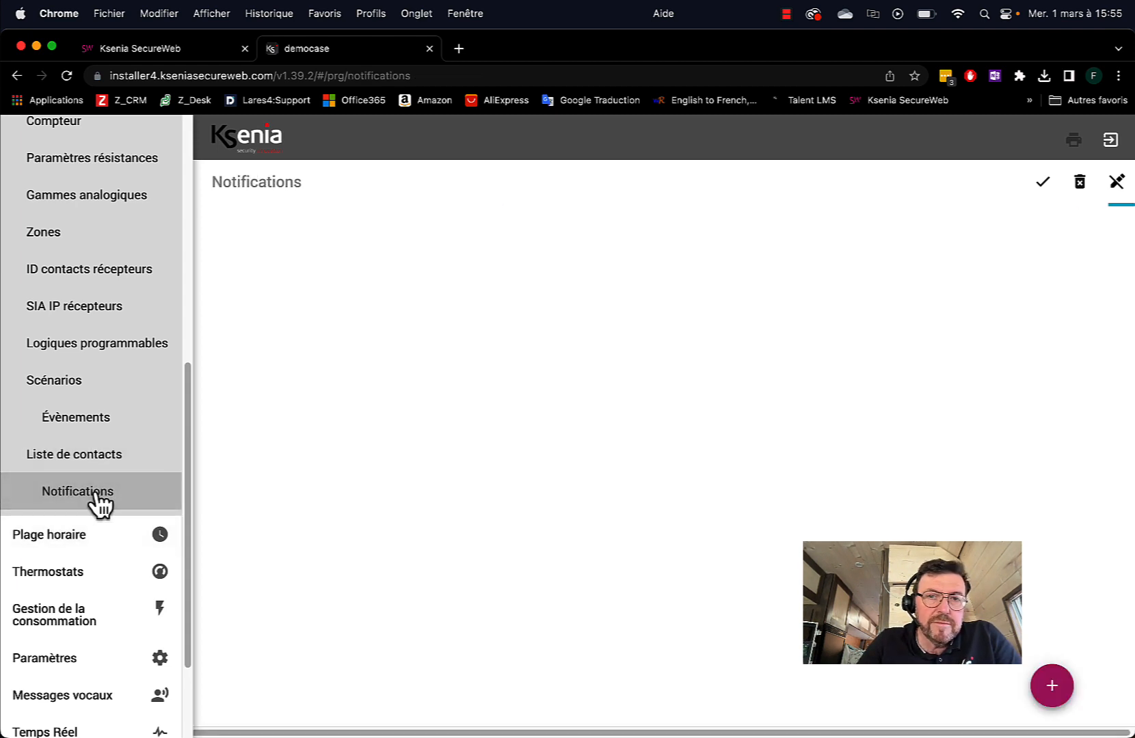
{"action": "left_click", "coordinate": [1053, 688]}
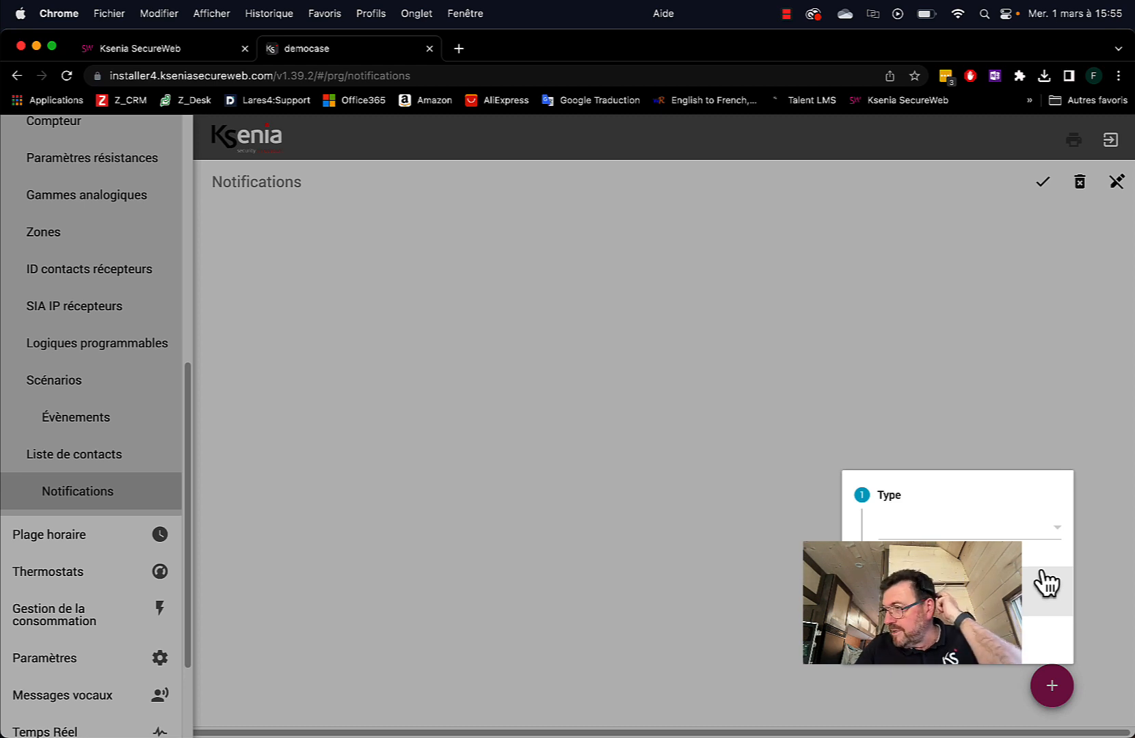
{"action": "left_click", "coordinate": [1056, 527]}
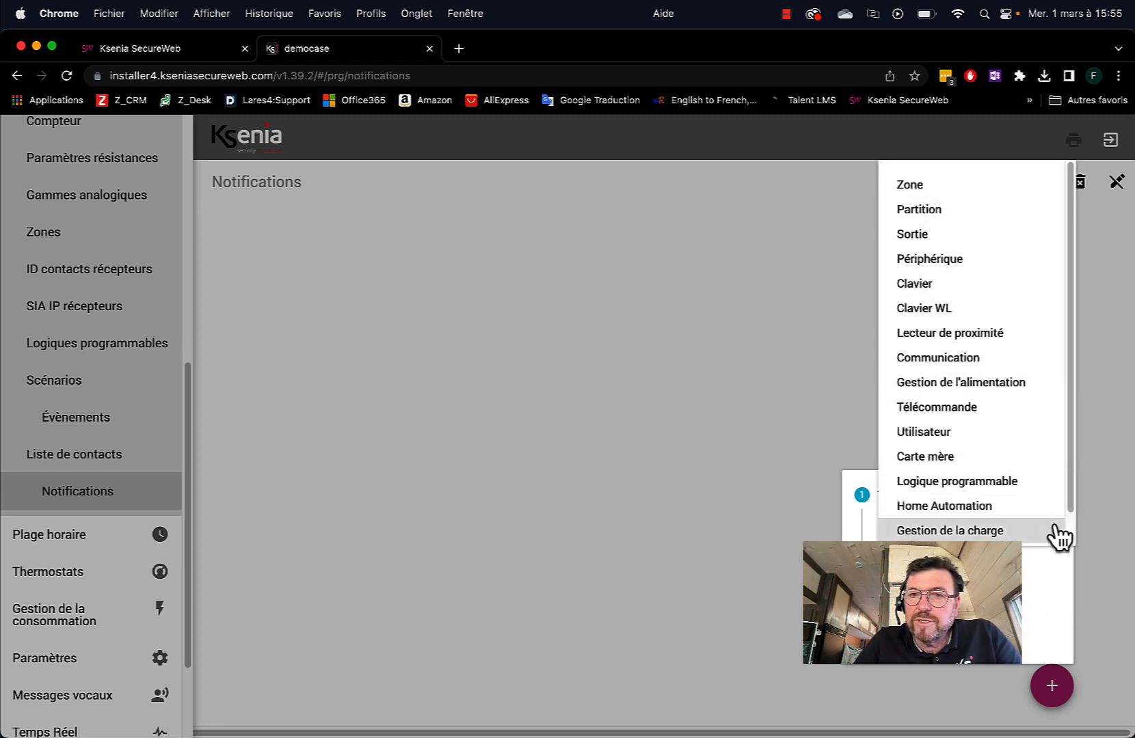
{"action": "left_click", "coordinate": [914, 188]}
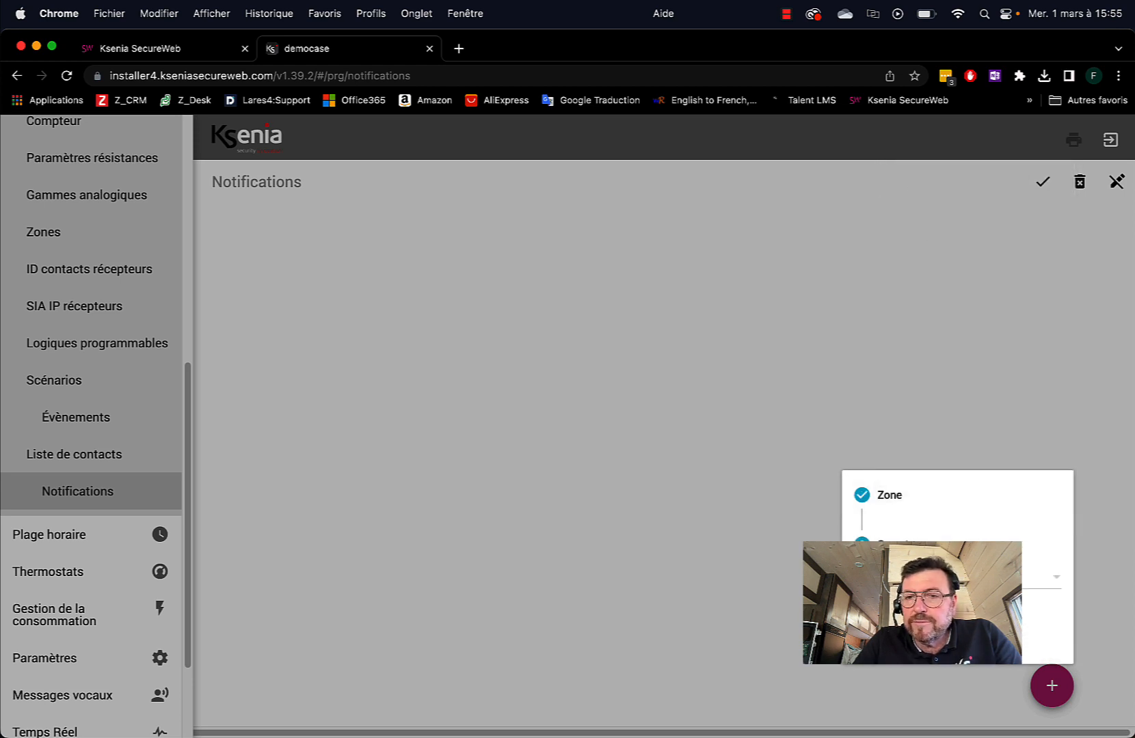
{"action": "left_click", "coordinate": [957, 578]}
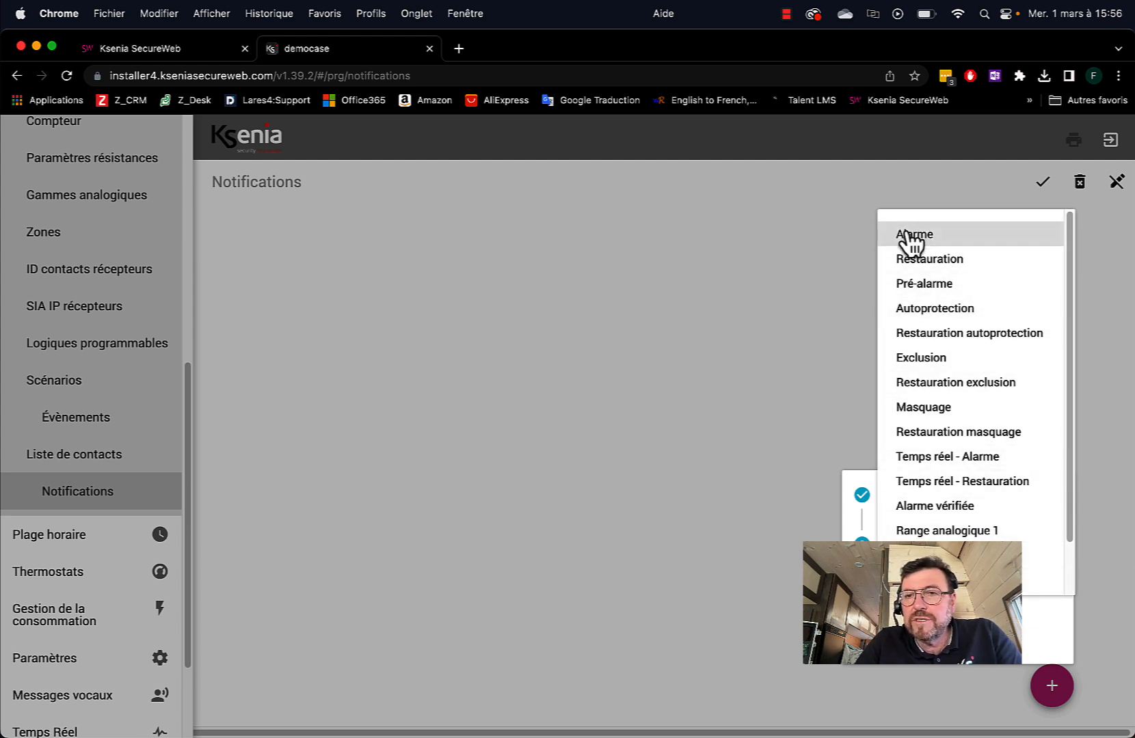
{"action": "left_click", "coordinate": [911, 239]}
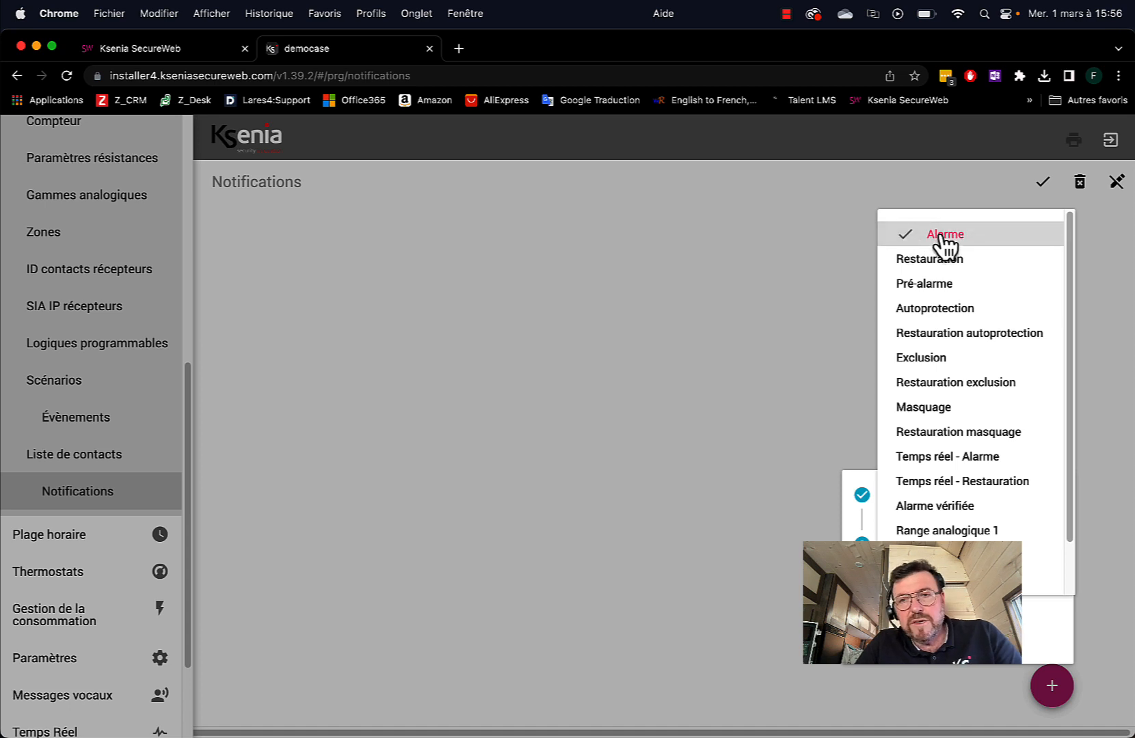
{"action": "left_click", "coordinate": [937, 260]}
{"action": "left_click", "coordinate": [939, 283]}
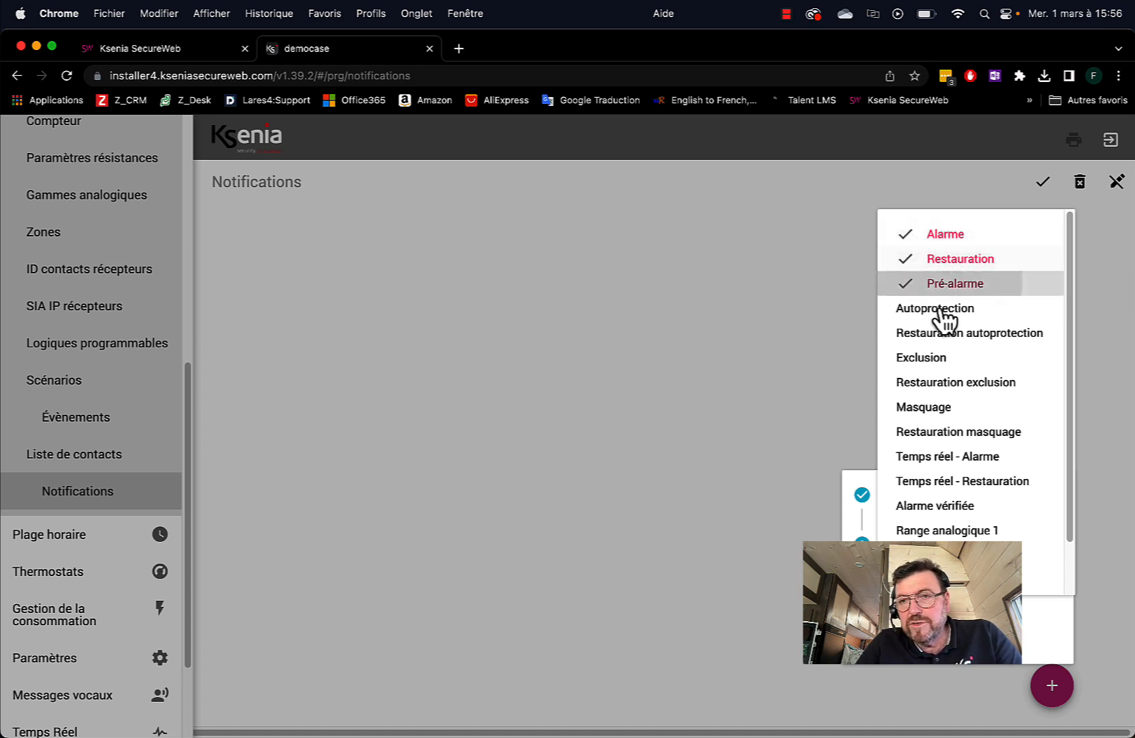
{"action": "left_click", "coordinate": [914, 284]}
{"action": "left_click", "coordinate": [916, 259]}
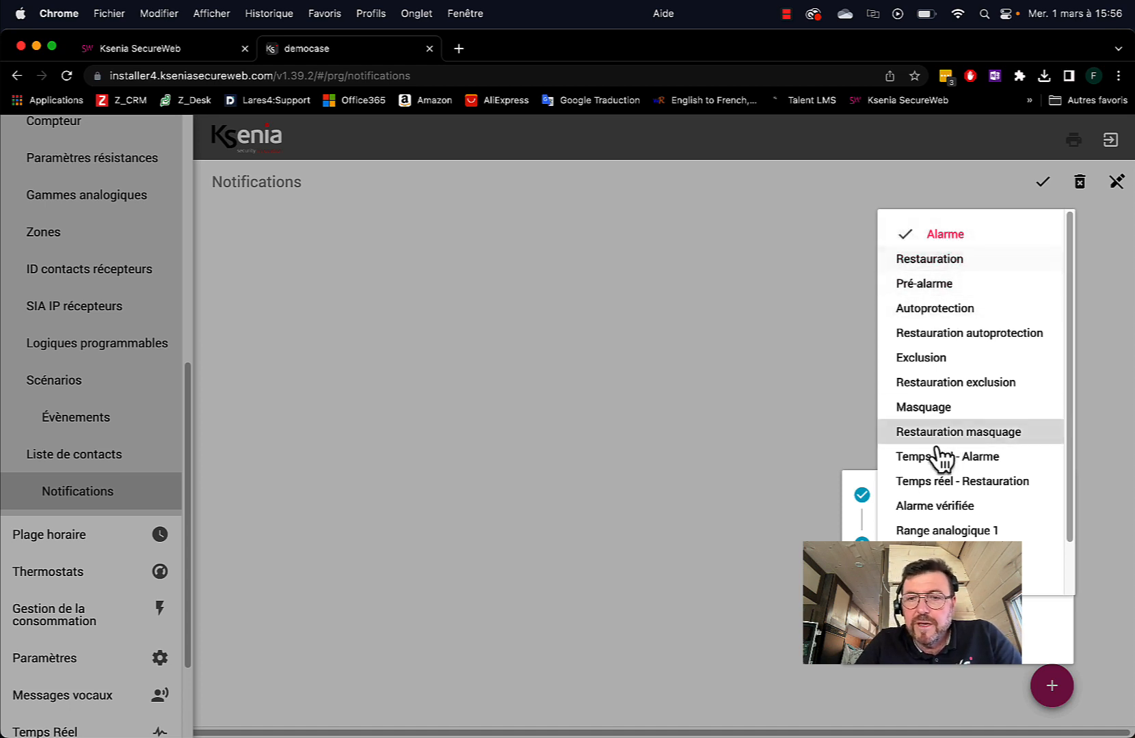
{"action": "key", "text": "Escape"}
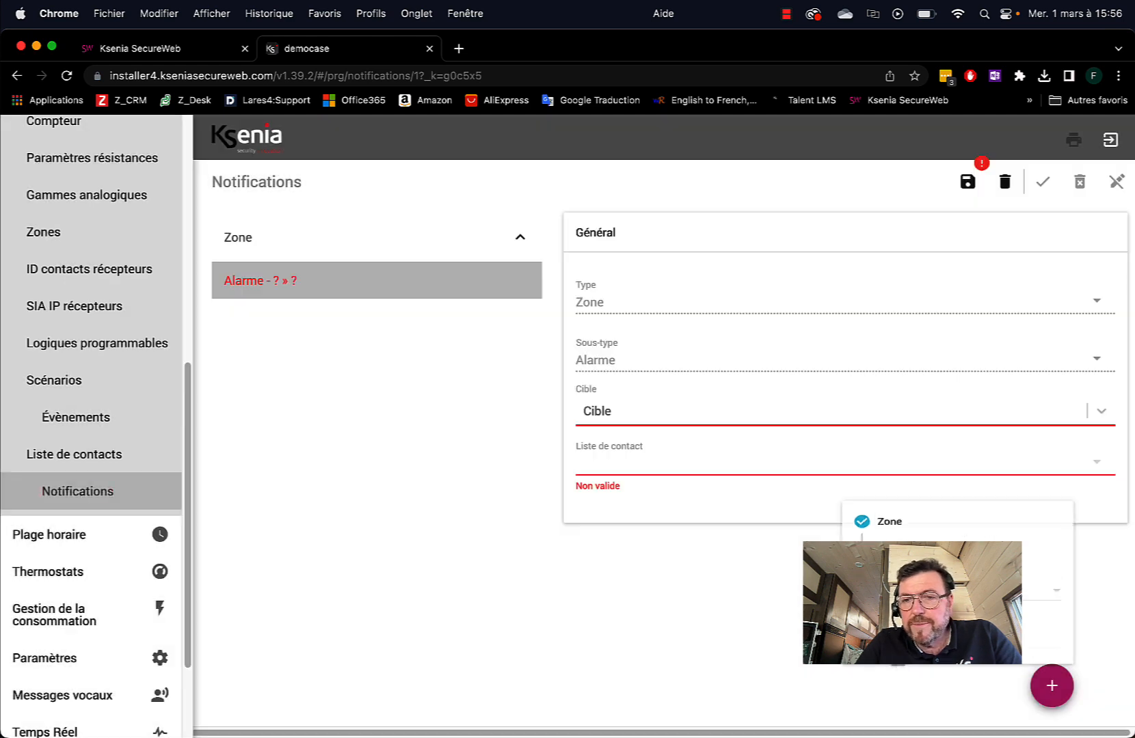
Target all zones (Tout) and send it to 'Contacts par tel, mail e'
{"action": "left_click", "coordinate": [617, 412]}
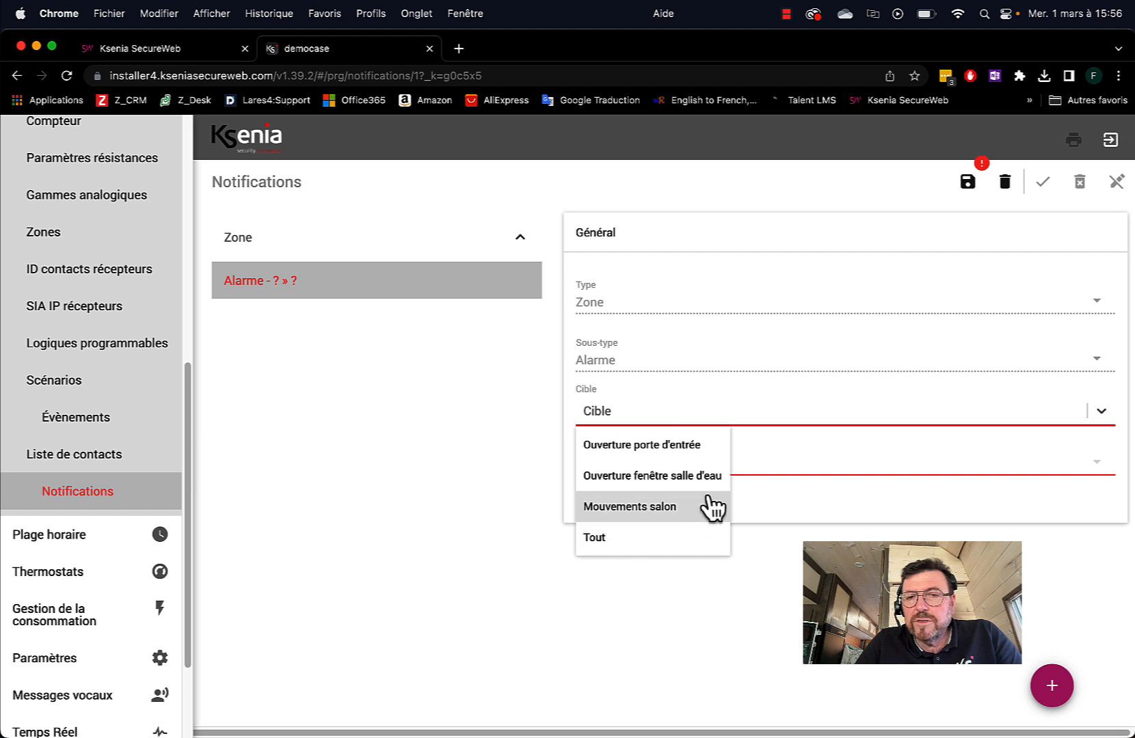
{"action": "left_click", "coordinate": [646, 547]}
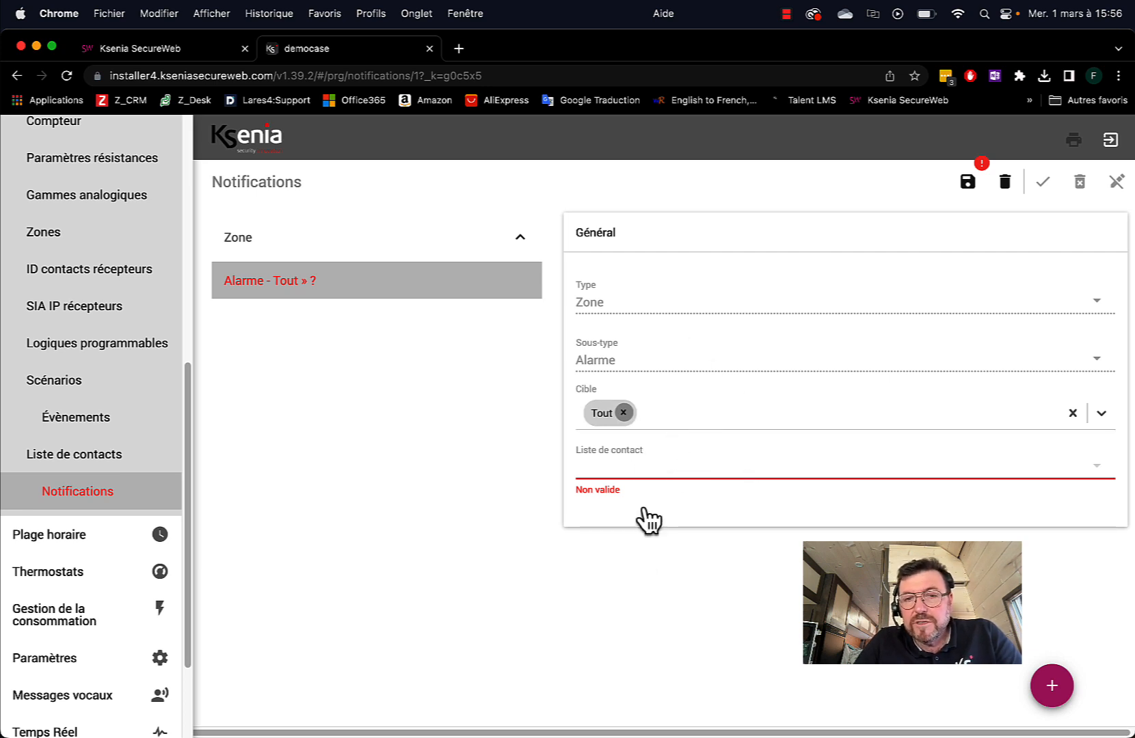
{"action": "left_click", "coordinate": [620, 471]}
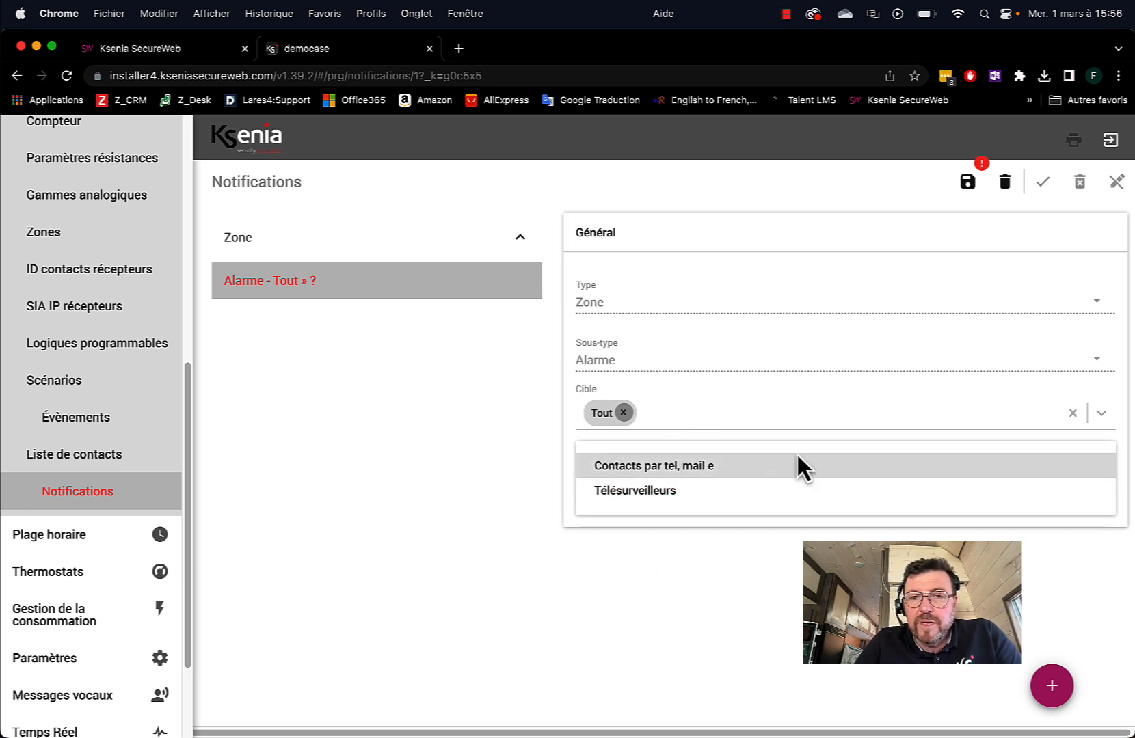
{"action": "left_click", "coordinate": [624, 471]}
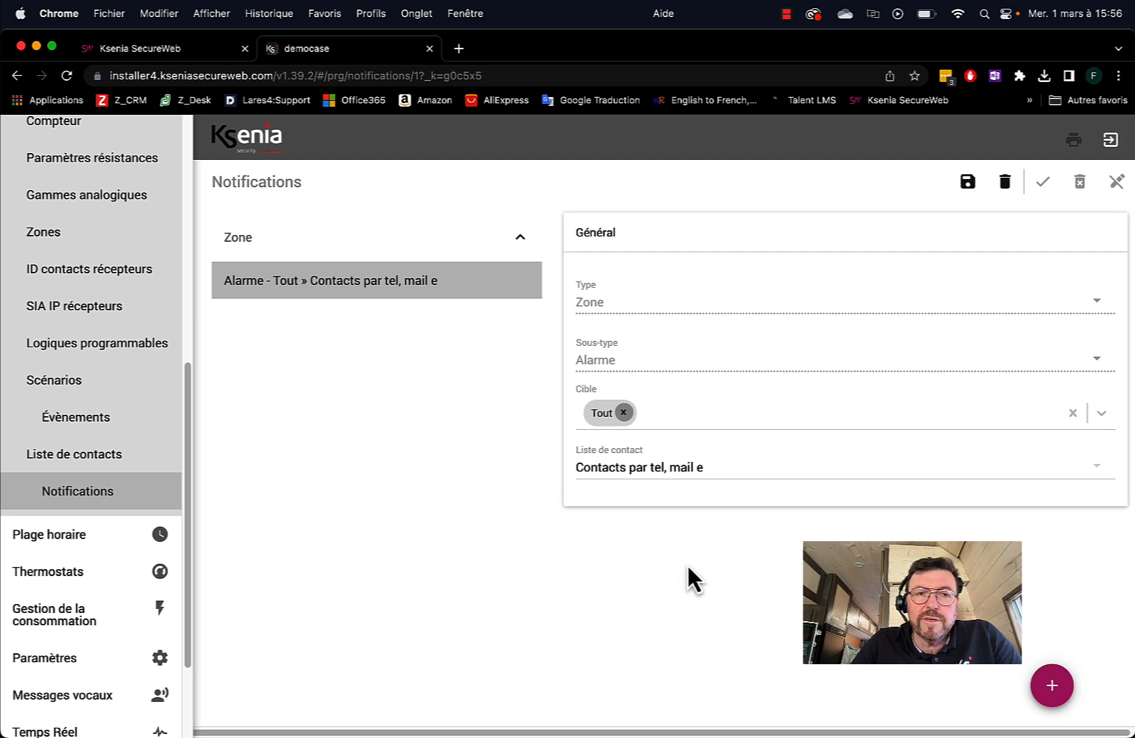
Create a Carte mère notification for the Code PIN erroné event
{"action": "left_click", "coordinate": [1053, 686]}
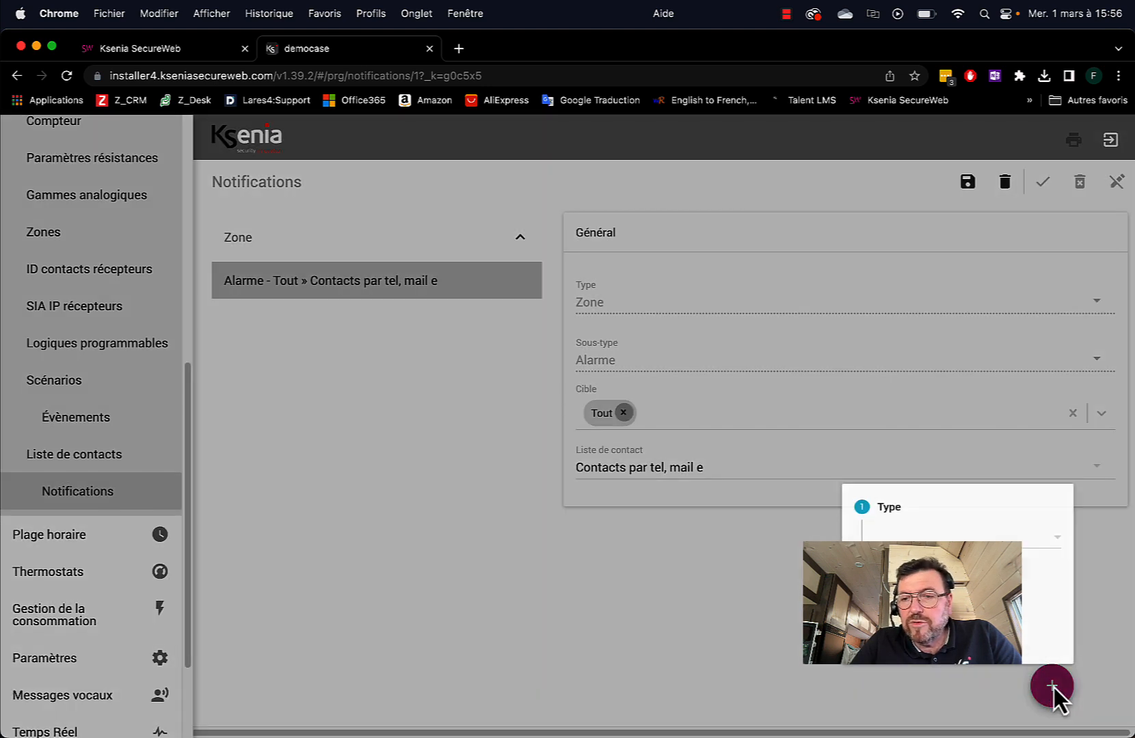
{"action": "left_click", "coordinate": [950, 535]}
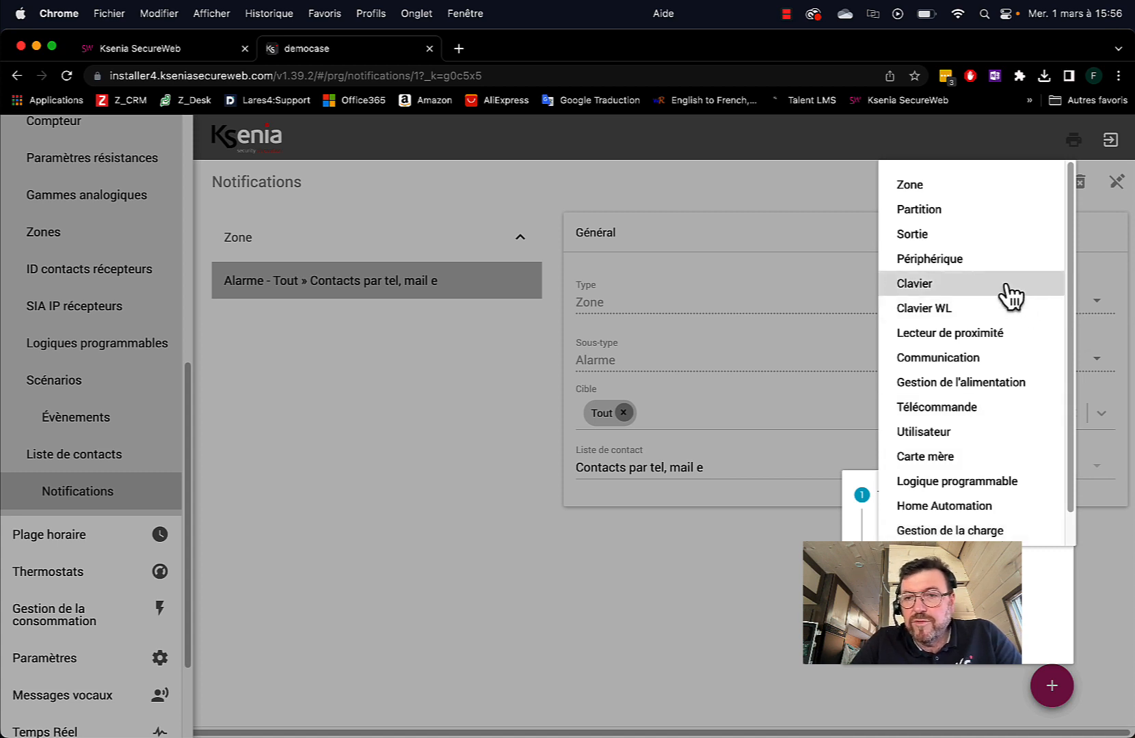
{"action": "left_click", "coordinate": [931, 457]}
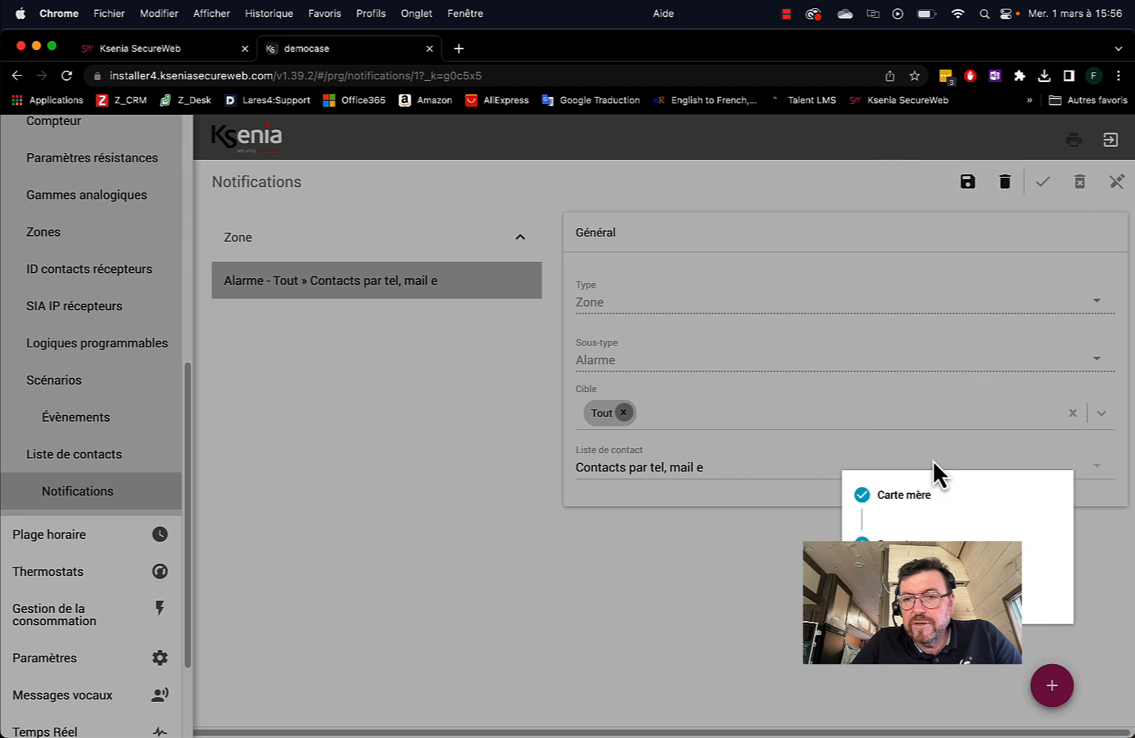
{"action": "left_click", "coordinate": [957, 578]}
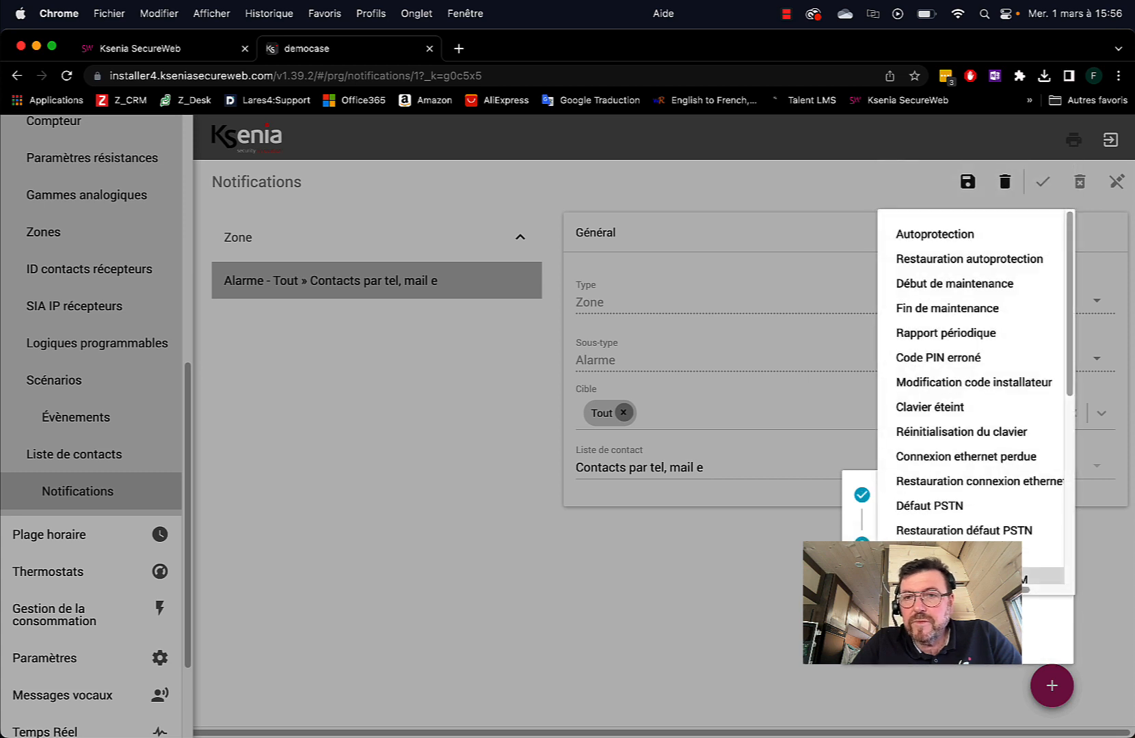
{"action": "left_click", "coordinate": [922, 360]}
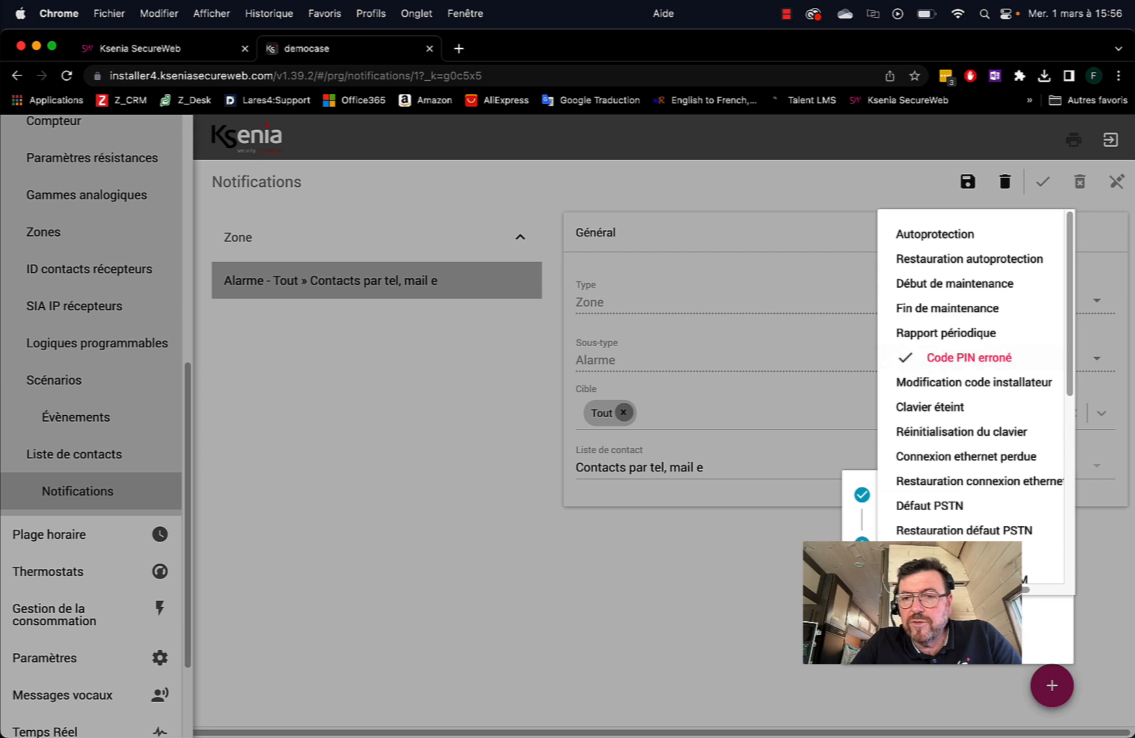
{"action": "left_click", "coordinate": [888, 635]}
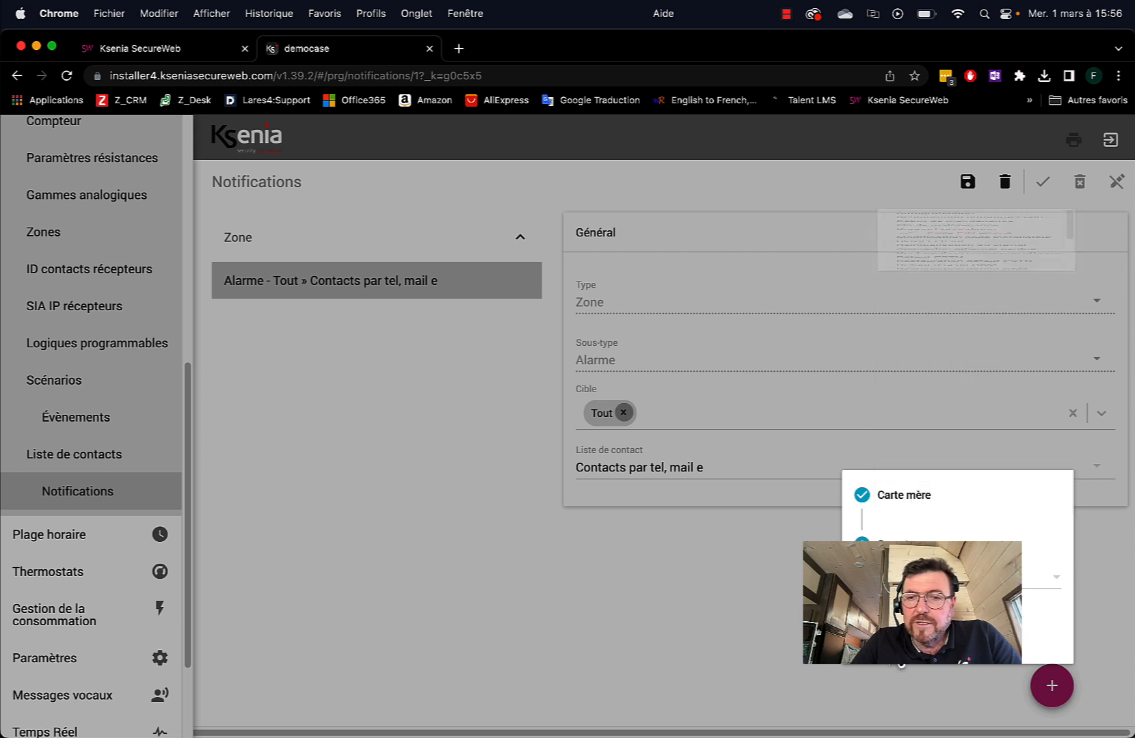
{"action": "left_click", "coordinate": [954, 637]}
Target the Panneau de commande and send it to the phone-and-mail contact list
{"action": "left_click", "coordinate": [630, 418]}
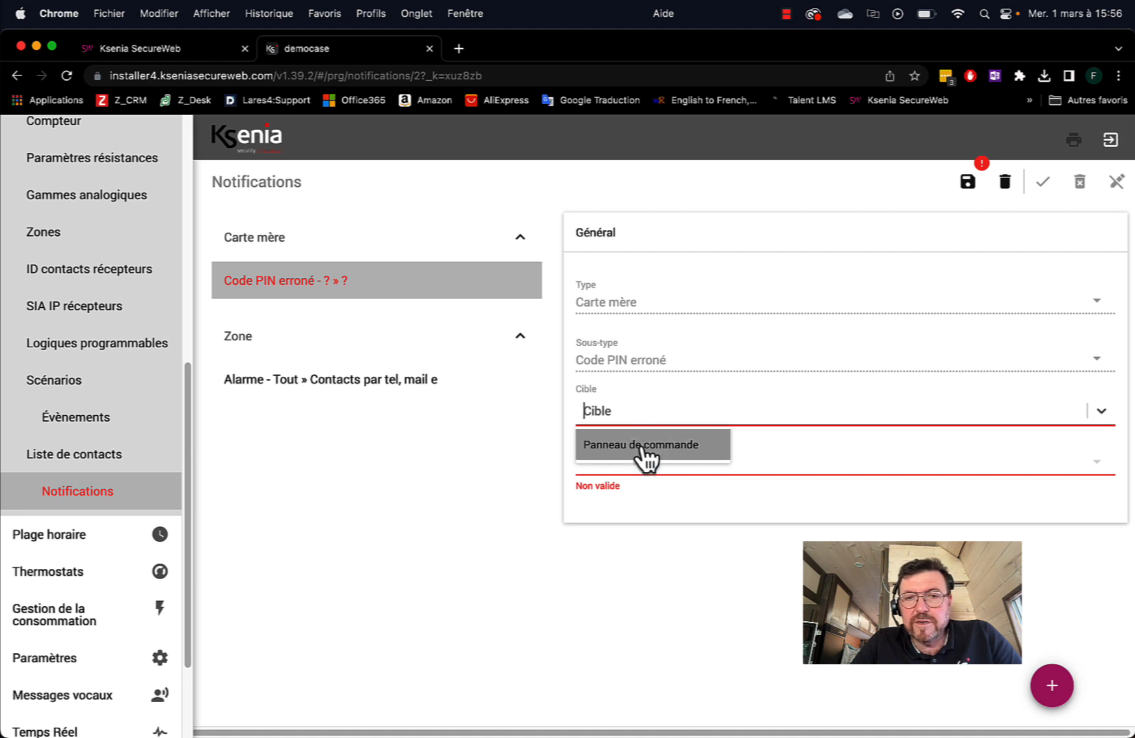
{"action": "left_click", "coordinate": [639, 451]}
{"action": "left_click", "coordinate": [652, 473]}
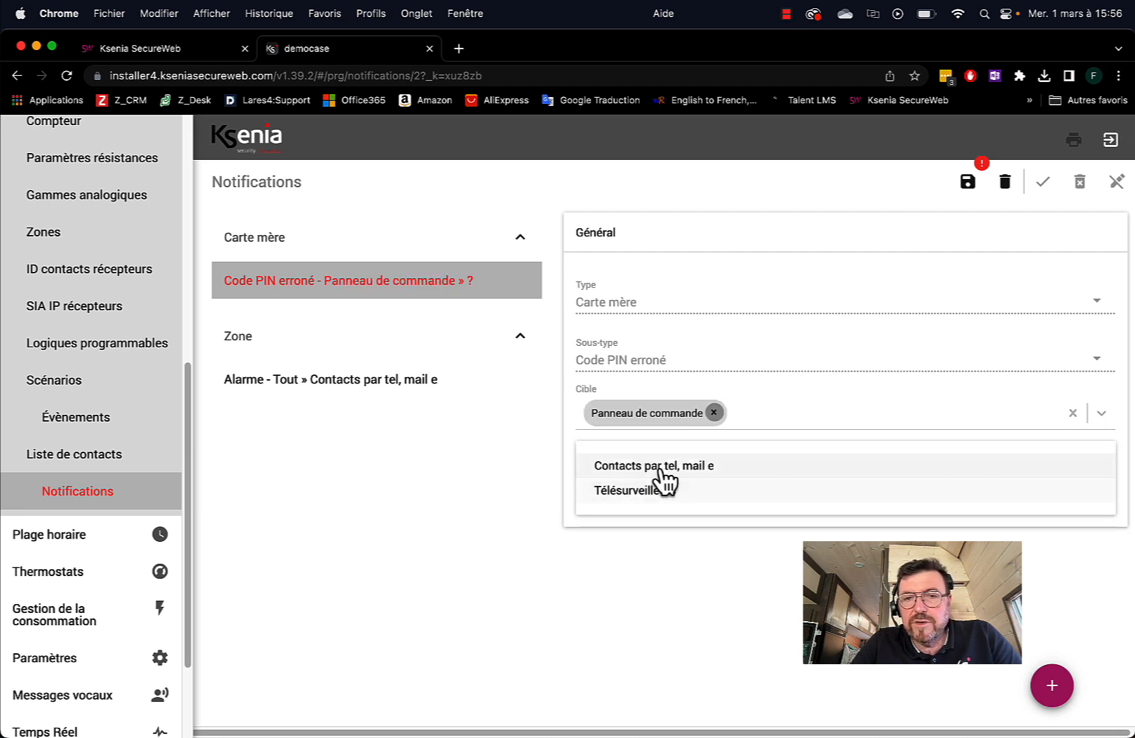
{"action": "left_click", "coordinate": [653, 467]}
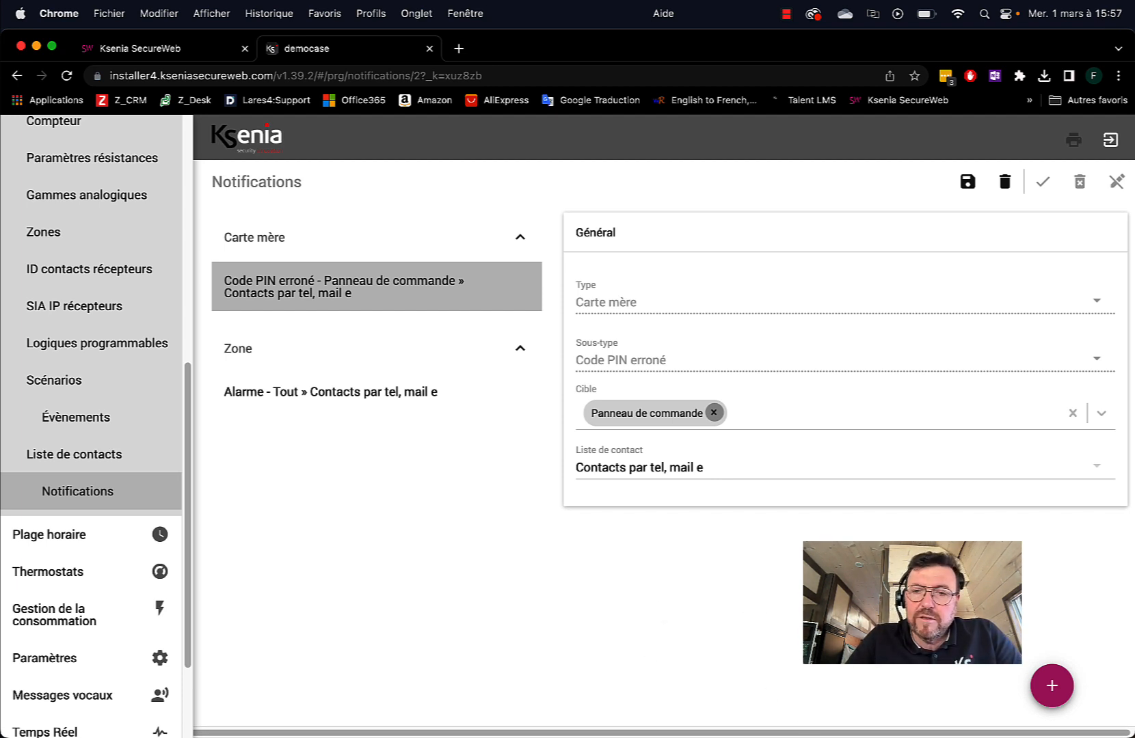
Add a Zone notification with Alarme, Restauration, Pré-alarme, Autoprotection, Exclusion and Masquage events
{"action": "left_click", "coordinate": [1052, 700]}
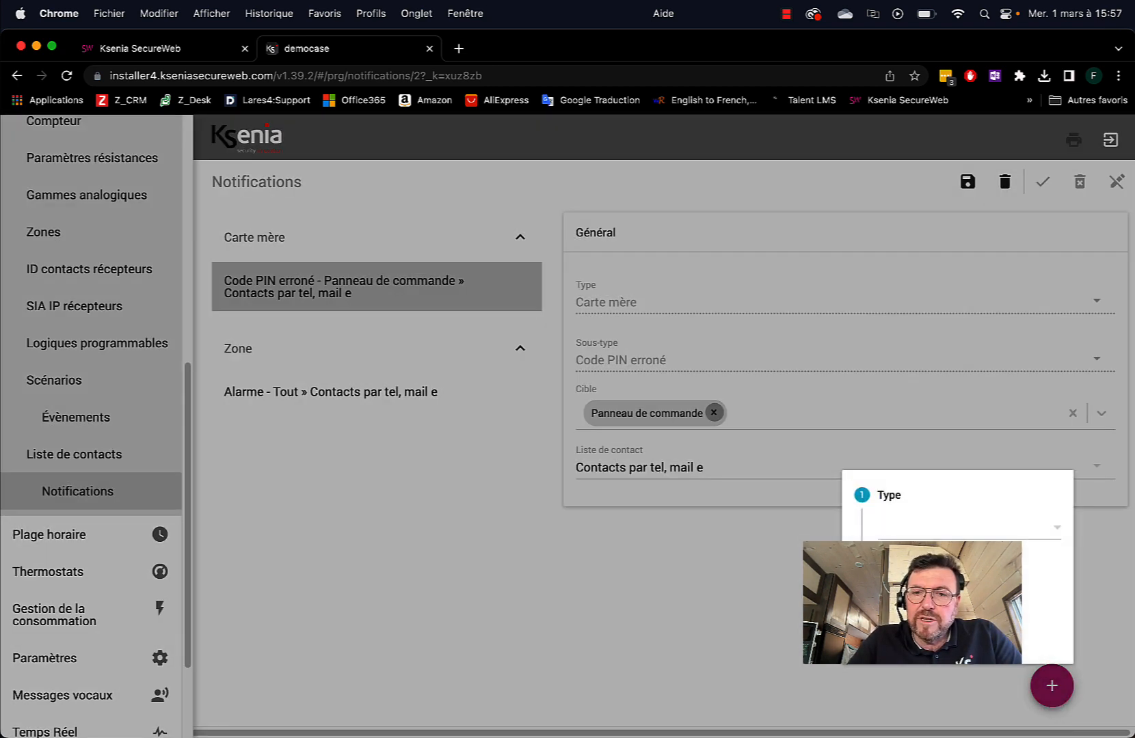
{"action": "left_click", "coordinate": [909, 531]}
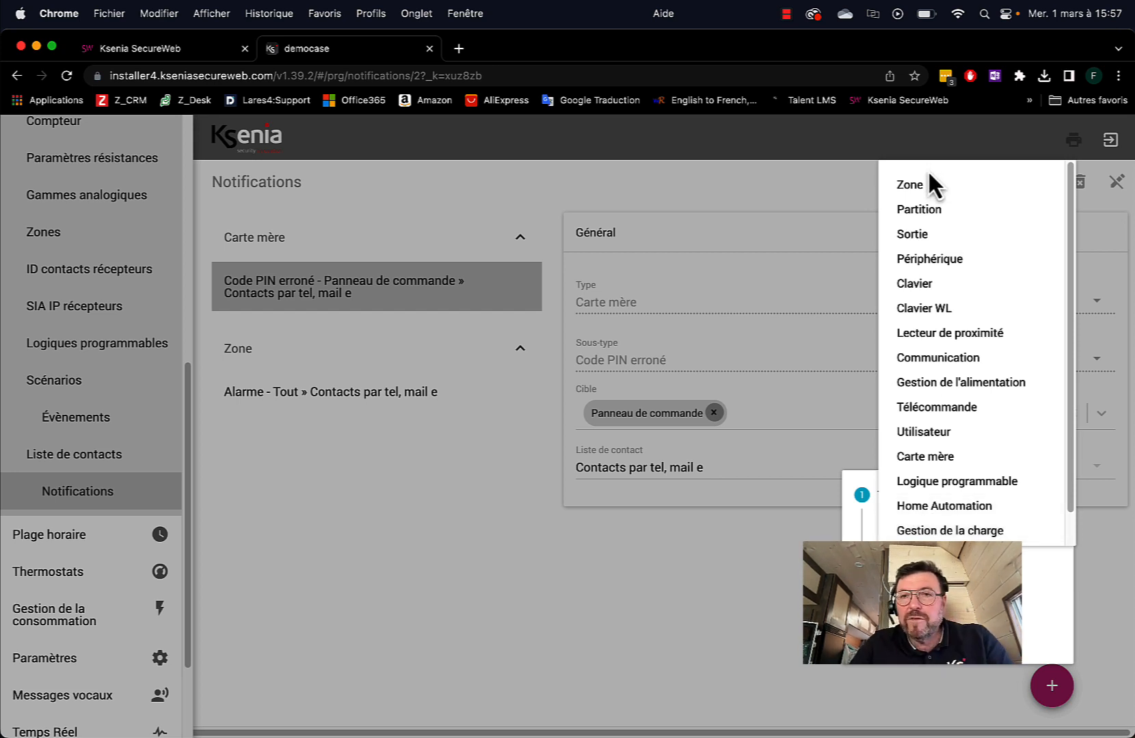
{"action": "left_click", "coordinate": [911, 186]}
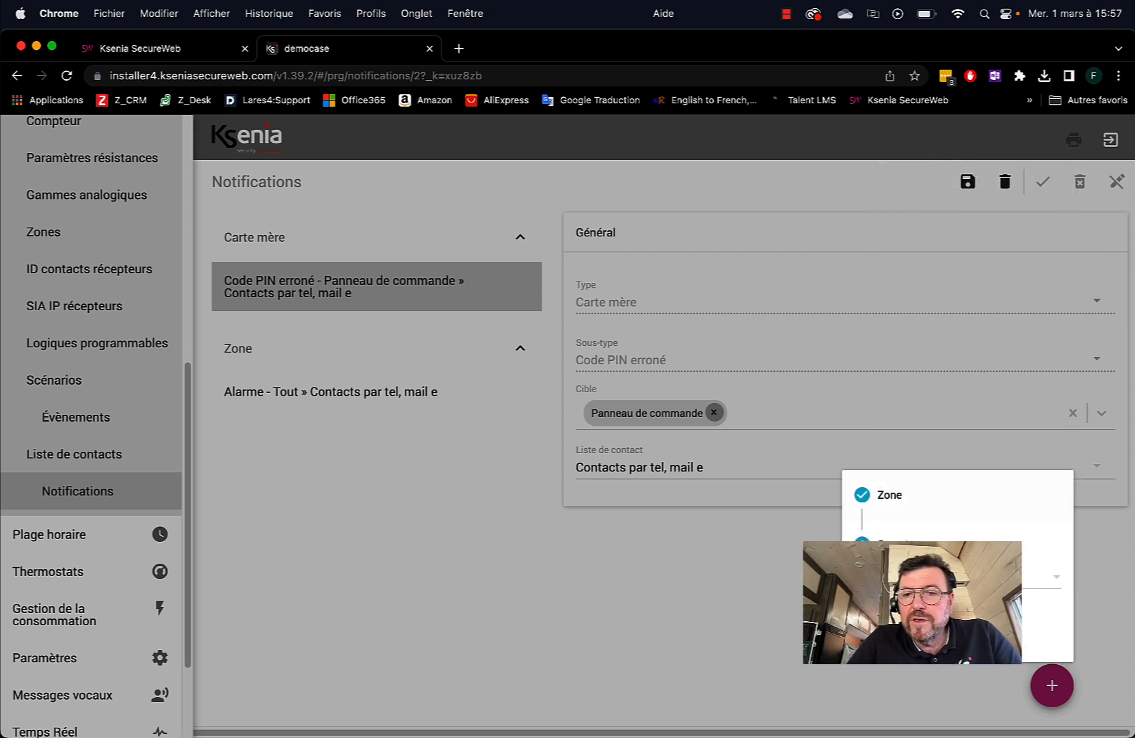
{"action": "left_click", "coordinate": [971, 578]}
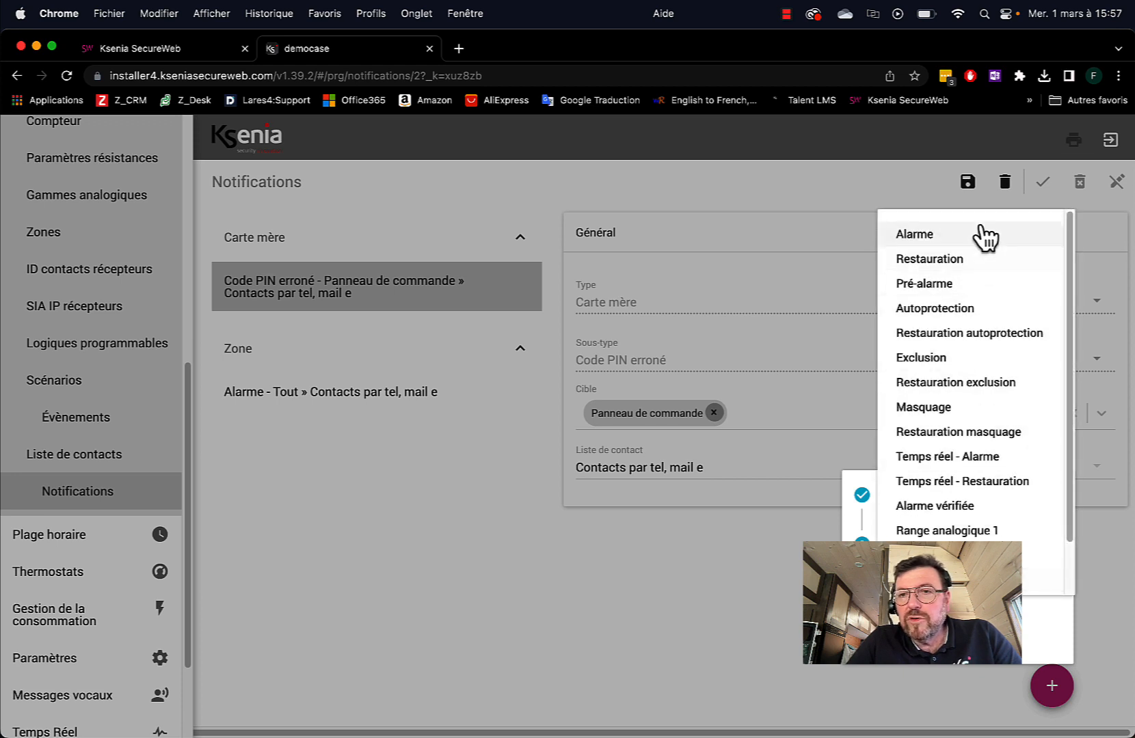
{"action": "left_click", "coordinate": [909, 237]}
{"action": "left_click", "coordinate": [912, 260]}
{"action": "left_click", "coordinate": [912, 284]}
{"action": "left_click", "coordinate": [916, 308]}
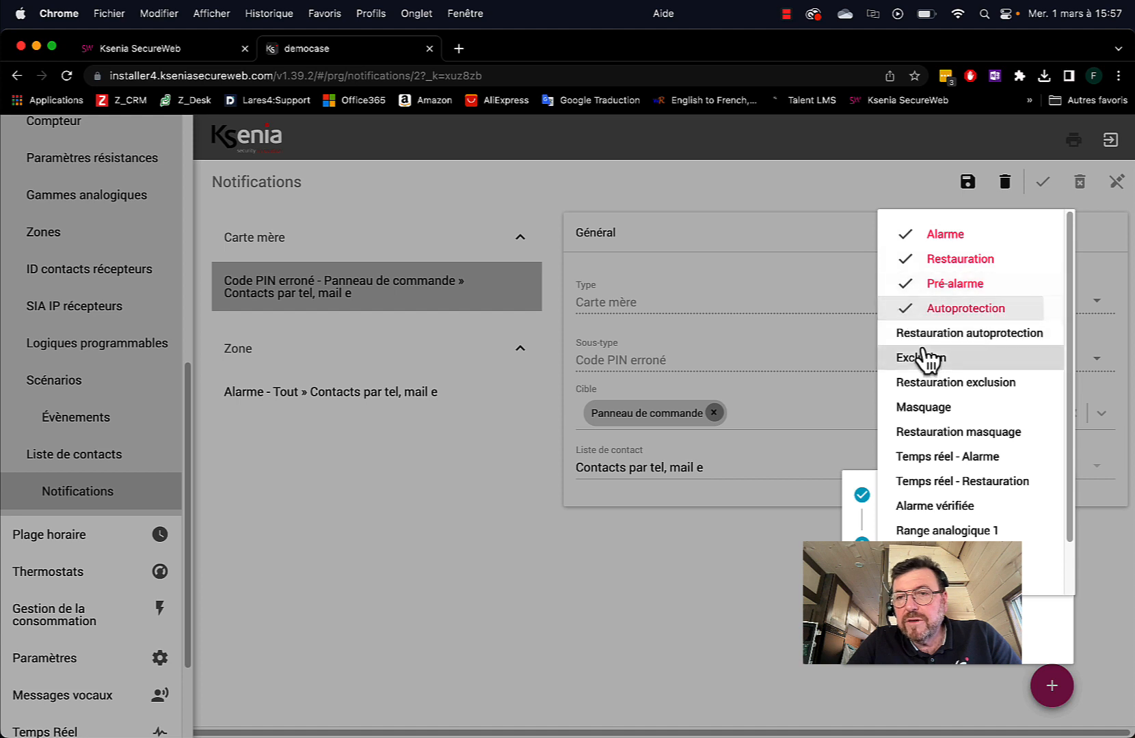
{"action": "left_click", "coordinate": [919, 333]}
{"action": "left_click", "coordinate": [922, 359]}
{"action": "left_click", "coordinate": [928, 384]}
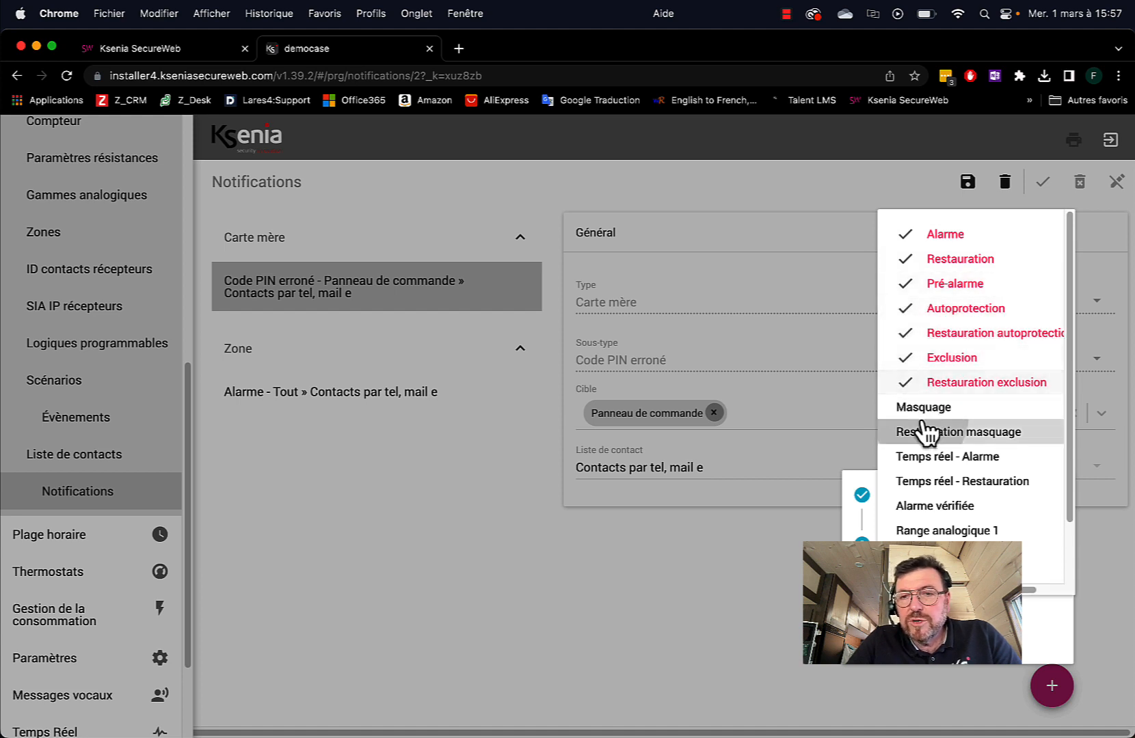
{"action": "left_click", "coordinate": [928, 432]}
{"action": "left_click", "coordinate": [922, 410]}
Also include Alarme vérifiée and Temps réel events, leaving Range analogique 1–5 unticked
{"action": "scroll", "coordinate": [940, 482], "scroll_direction": "down", "scroll_amount": 2}
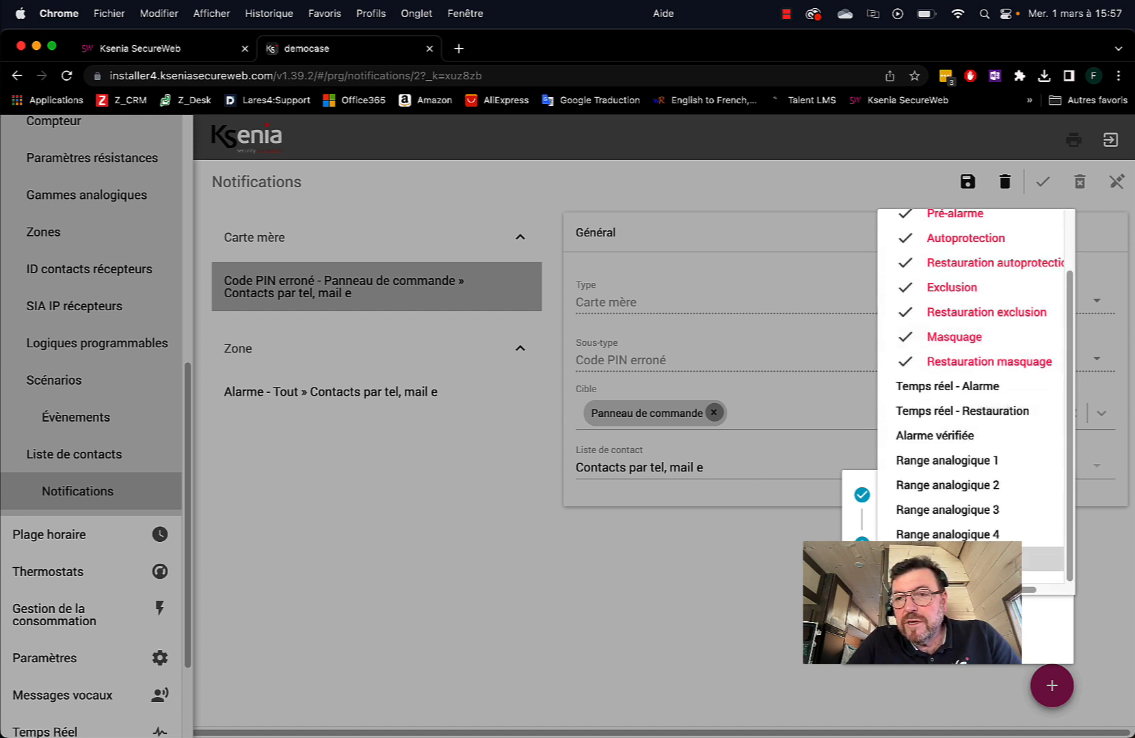
{"action": "left_click", "coordinate": [942, 557]}
{"action": "left_click", "coordinate": [939, 537]}
{"action": "left_click", "coordinate": [943, 510]}
{"action": "left_click", "coordinate": [943, 485]}
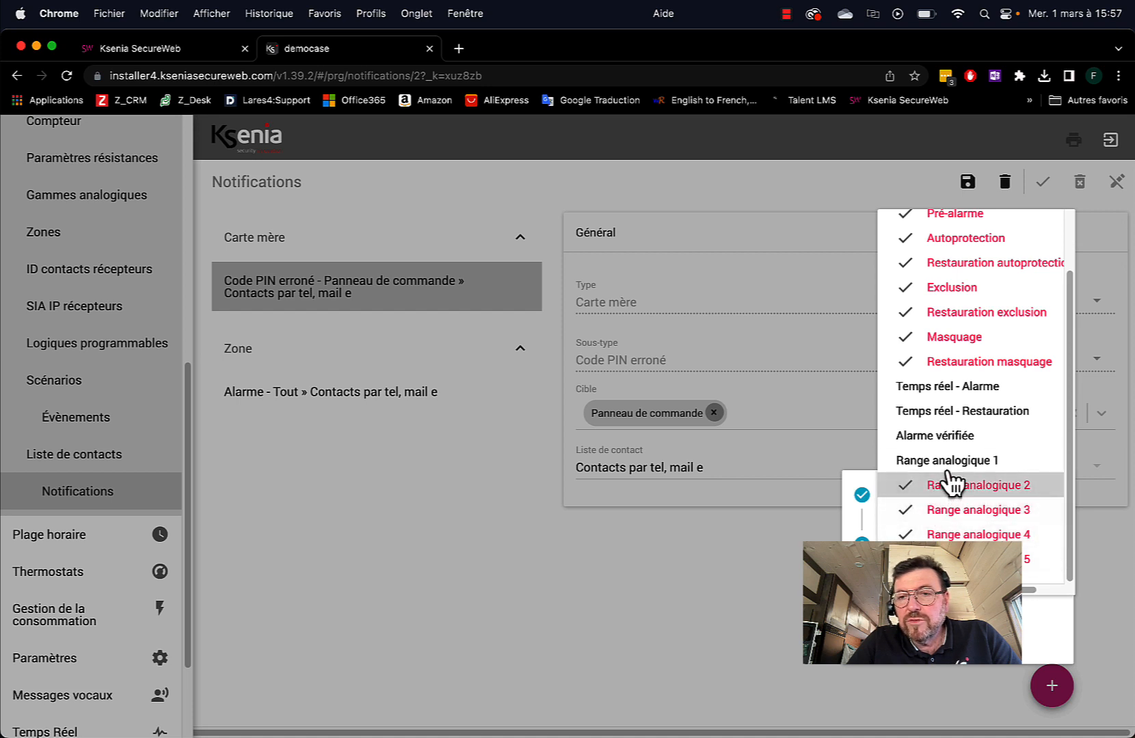
{"action": "left_click", "coordinate": [945, 460]}
{"action": "left_click", "coordinate": [943, 436]}
{"action": "left_click", "coordinate": [935, 411]}
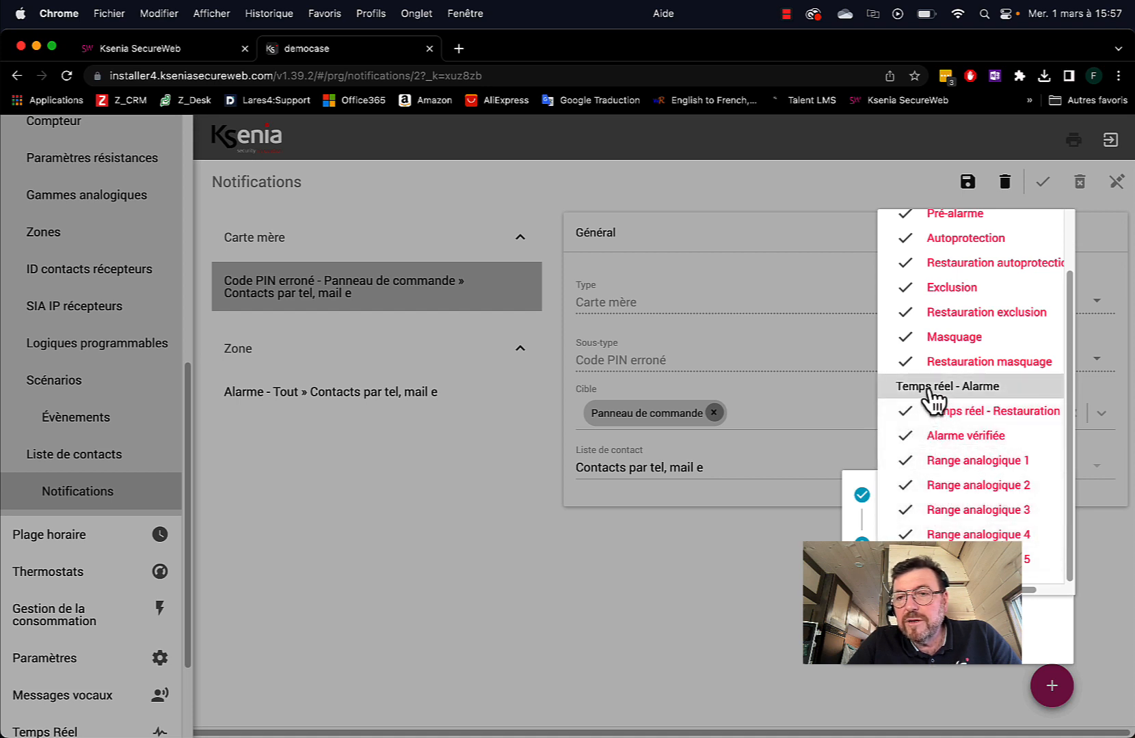
{"action": "left_click", "coordinate": [932, 387]}
{"action": "left_click", "coordinate": [957, 559]}
{"action": "left_click", "coordinate": [953, 534]}
{"action": "left_click", "coordinate": [960, 510]}
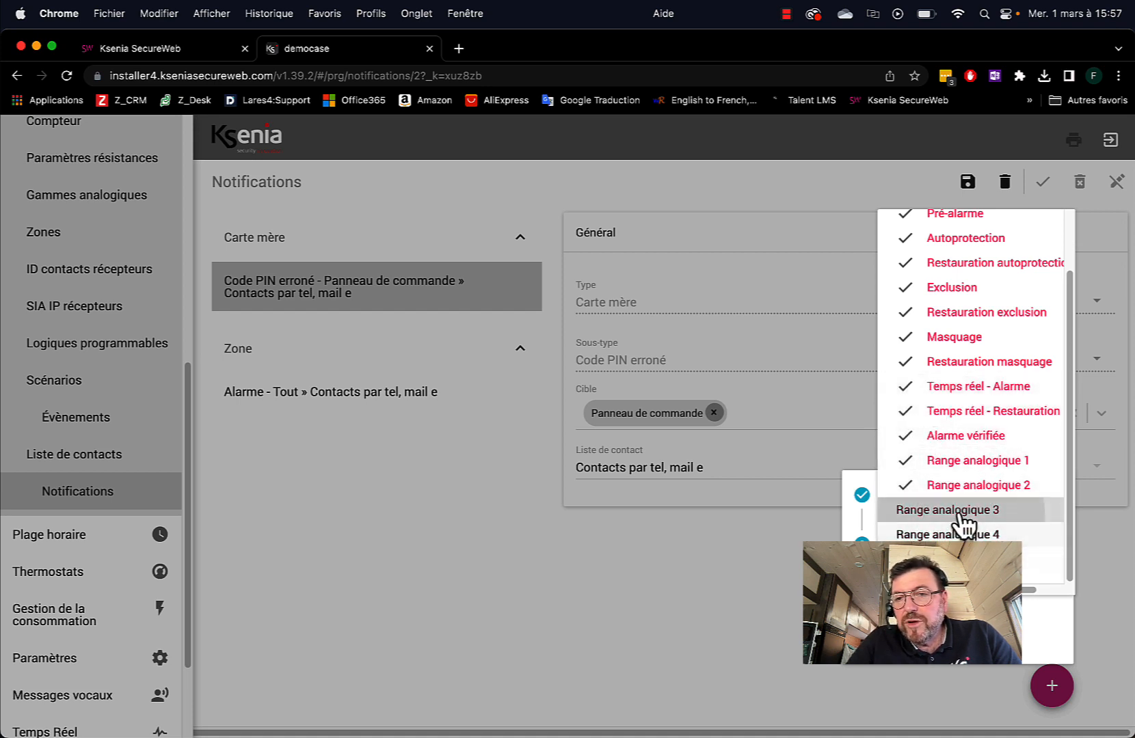
{"action": "left_click", "coordinate": [960, 486]}
{"action": "left_click", "coordinate": [953, 463]}
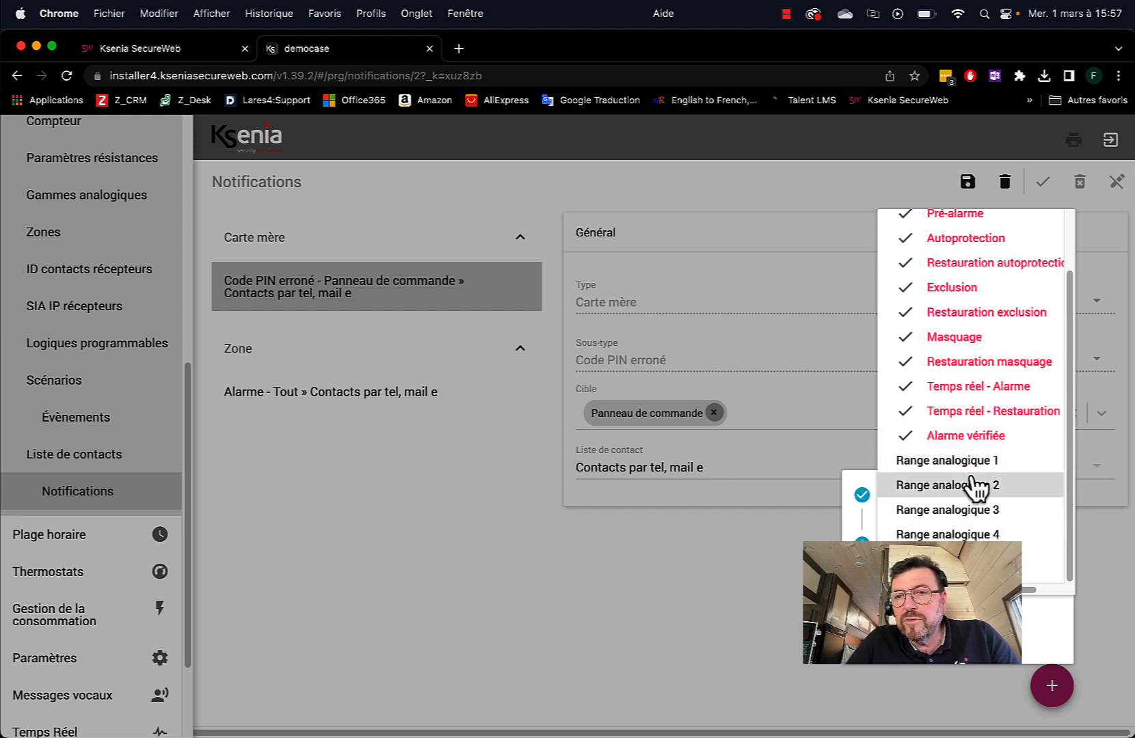
{"action": "scroll", "coordinate": [979, 484], "scroll_direction": "up", "scroll_amount": 1}
{"action": "scroll", "coordinate": [979, 486], "scroll_direction": "up", "scroll_amount": 1}
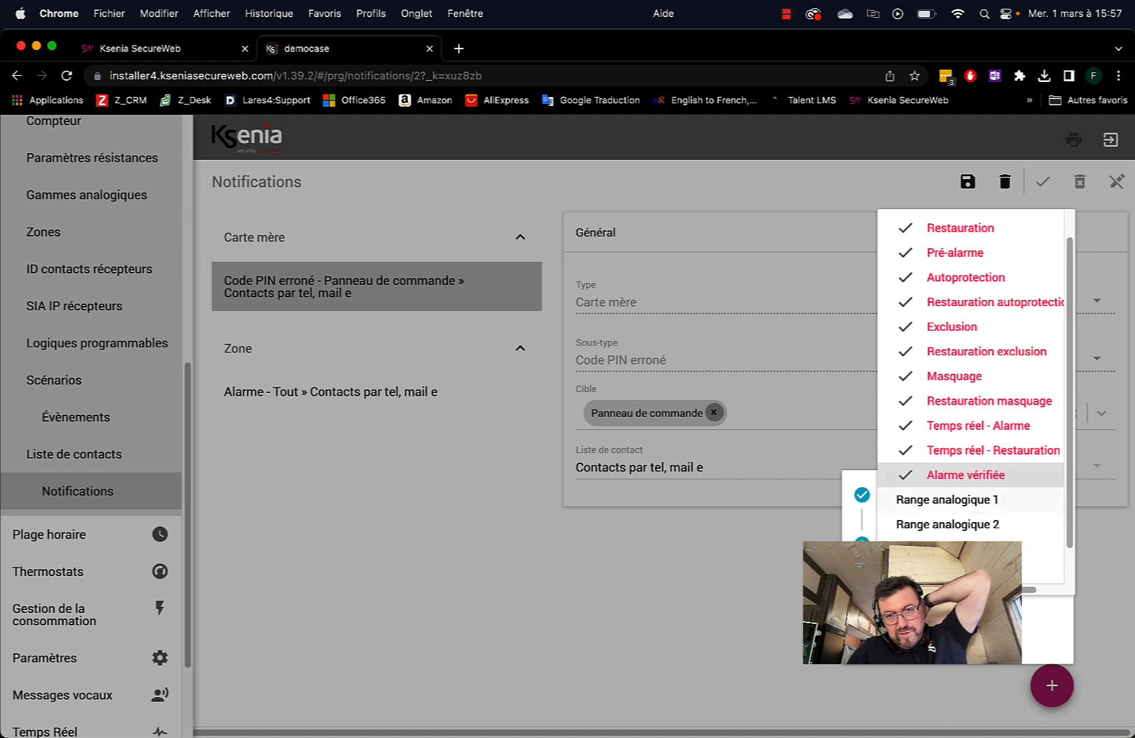
{"action": "left_click", "coordinate": [895, 649]}
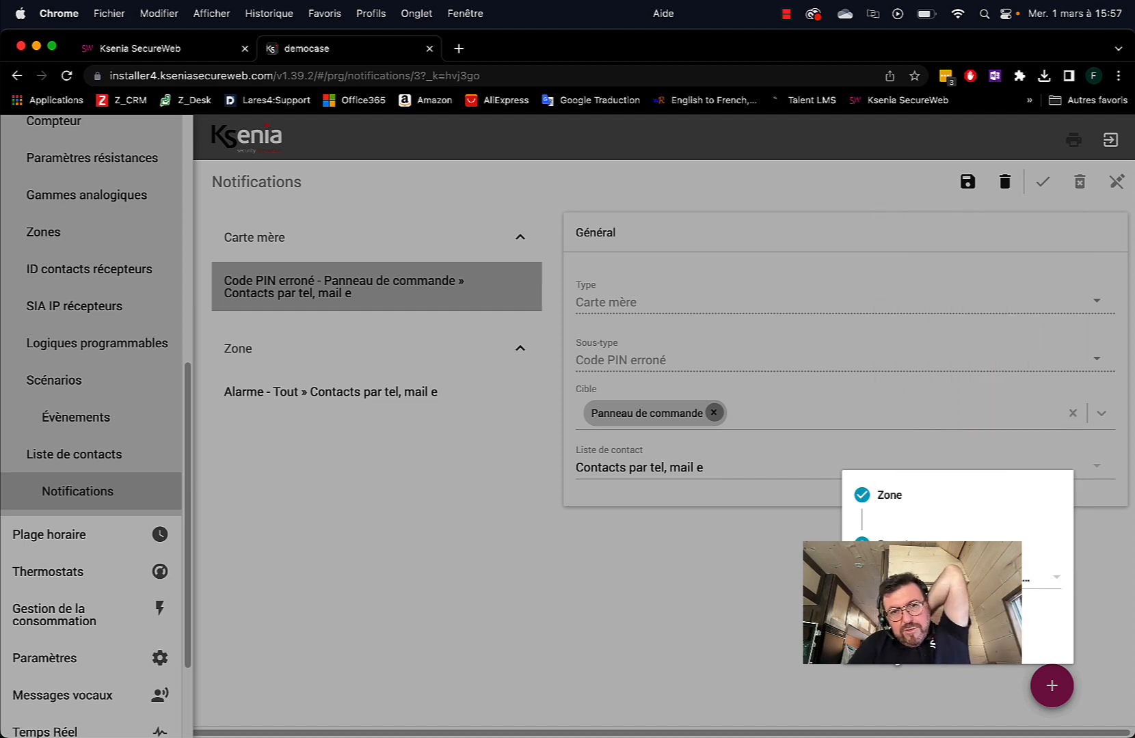
Target the Zone notification at Tout, route it to Télésurveilleurs, and save
{"action": "left_click", "coordinate": [896, 655]}
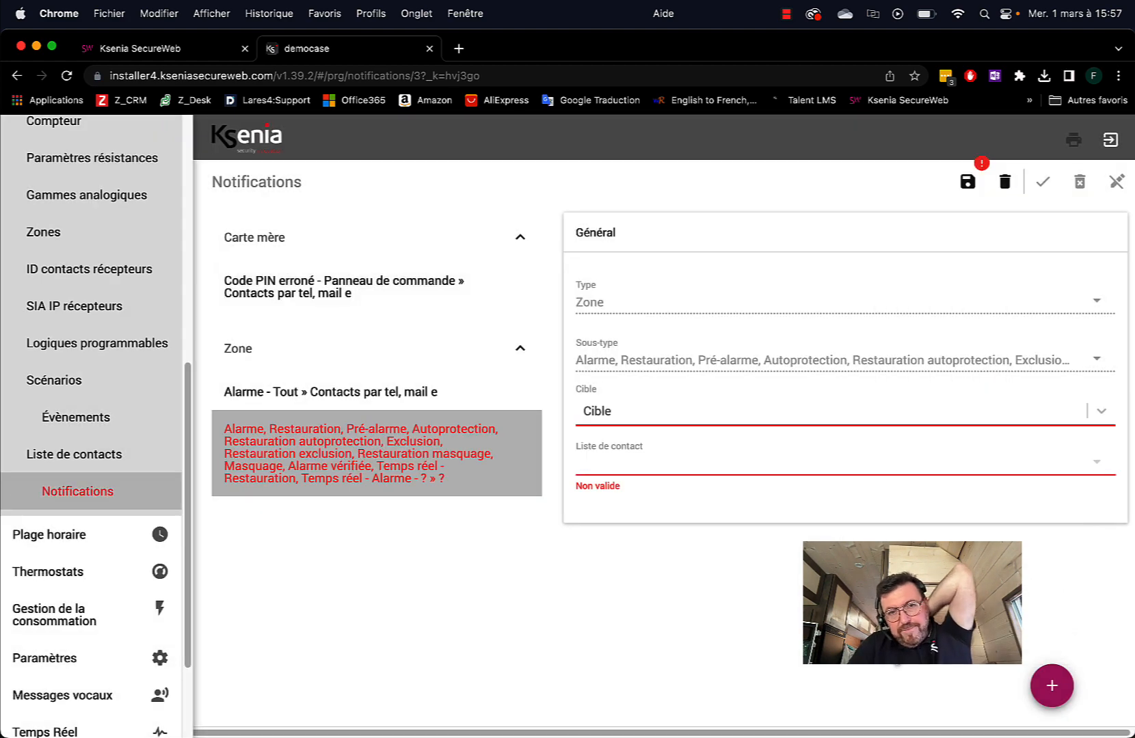
{"action": "left_click", "coordinate": [642, 426]}
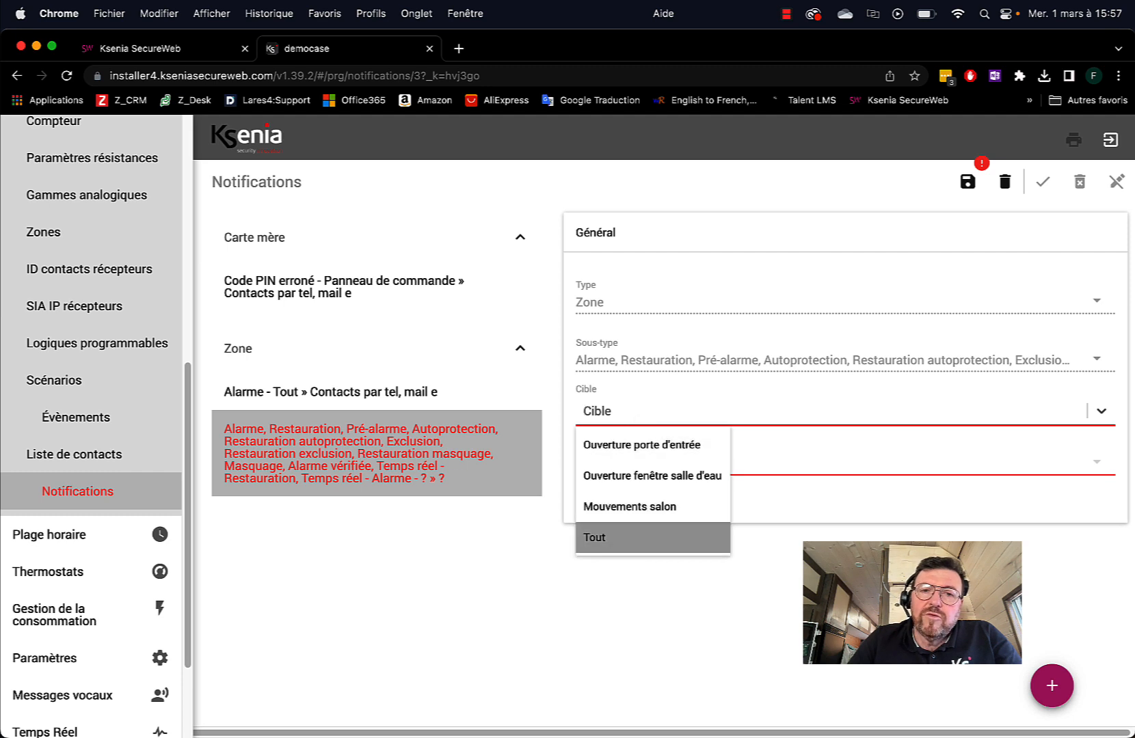
{"action": "left_click", "coordinate": [629, 537]}
{"action": "left_click", "coordinate": [648, 472]}
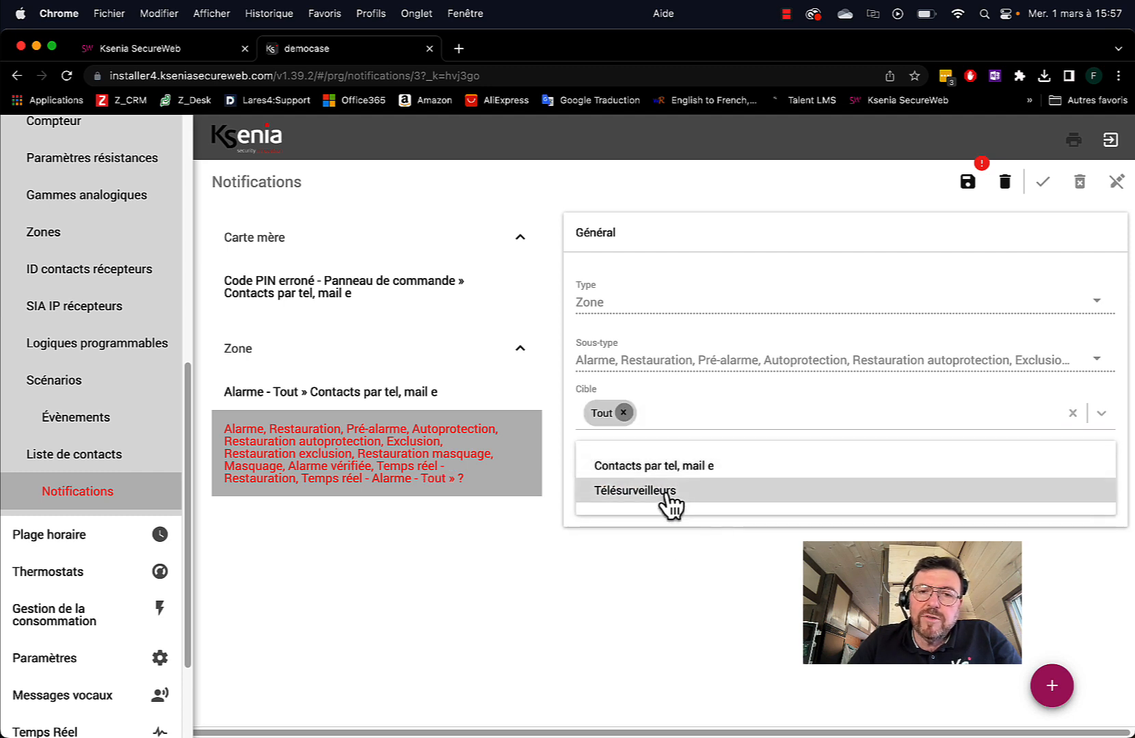
{"action": "left_click", "coordinate": [666, 487]}
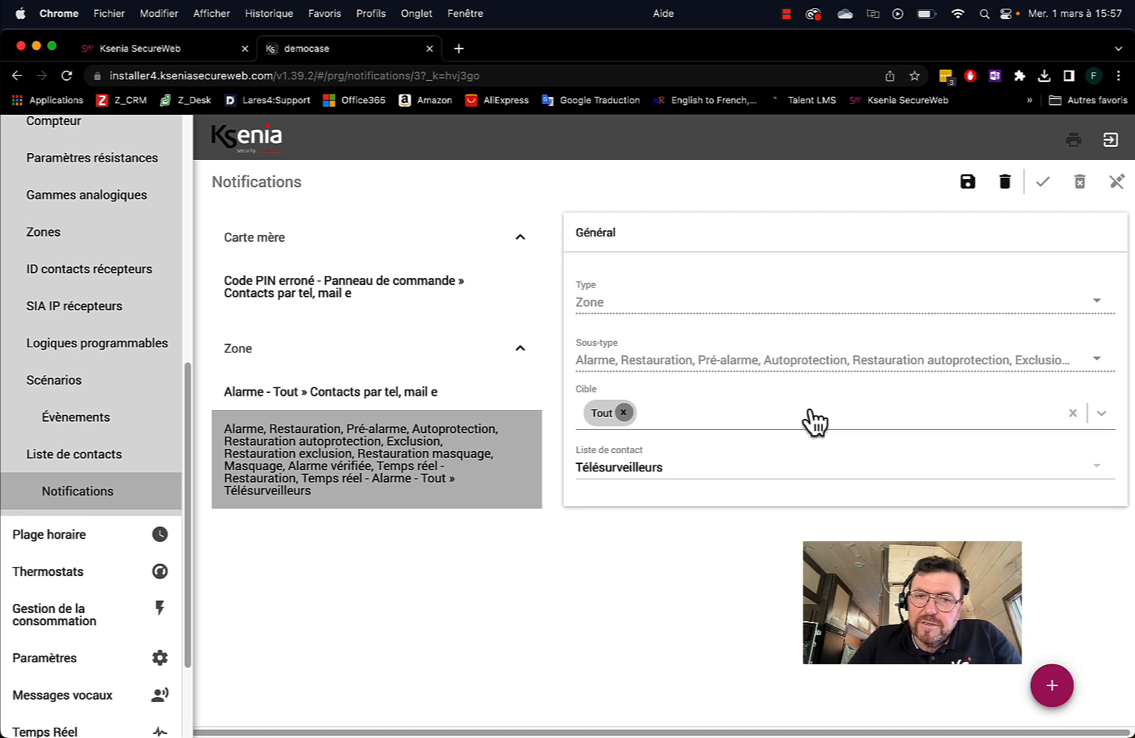
{"action": "left_click", "coordinate": [966, 182]}
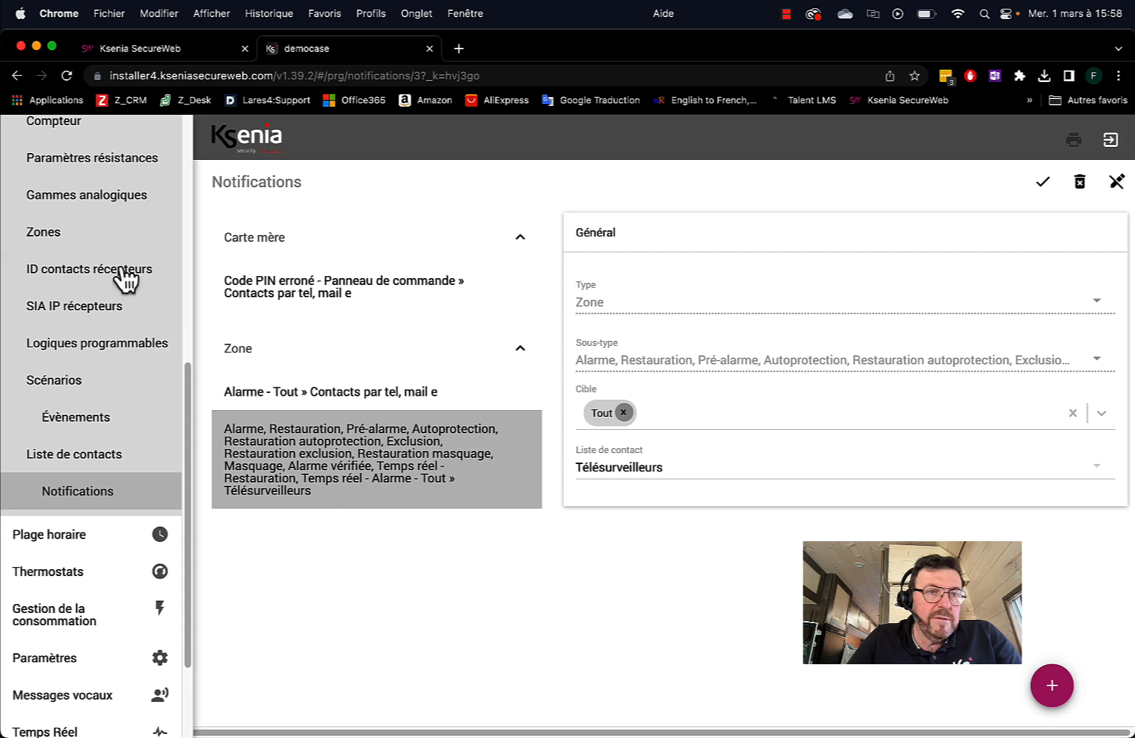
Open the Messages vocaux Générer page and close the voice list without choosing a voice
{"action": "scroll", "coordinate": [126, 420], "scroll_direction": "down", "scroll_amount": 4}
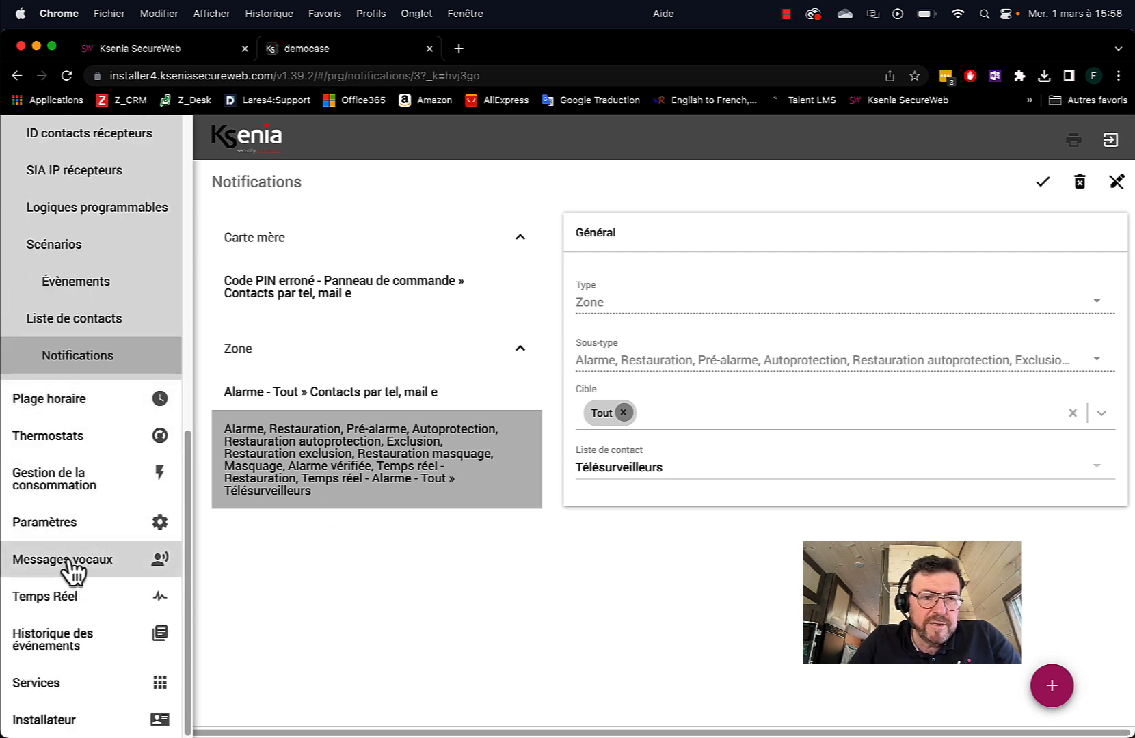
{"action": "left_click", "coordinate": [69, 561]}
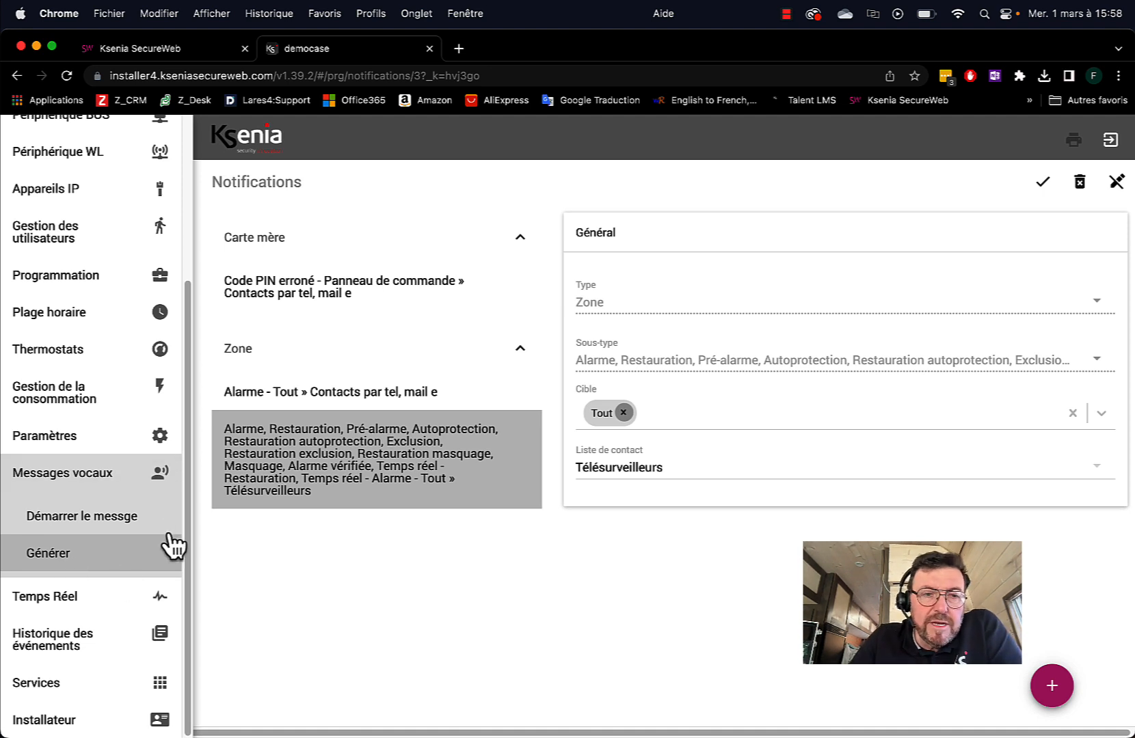
{"action": "left_click", "coordinate": [69, 556]}
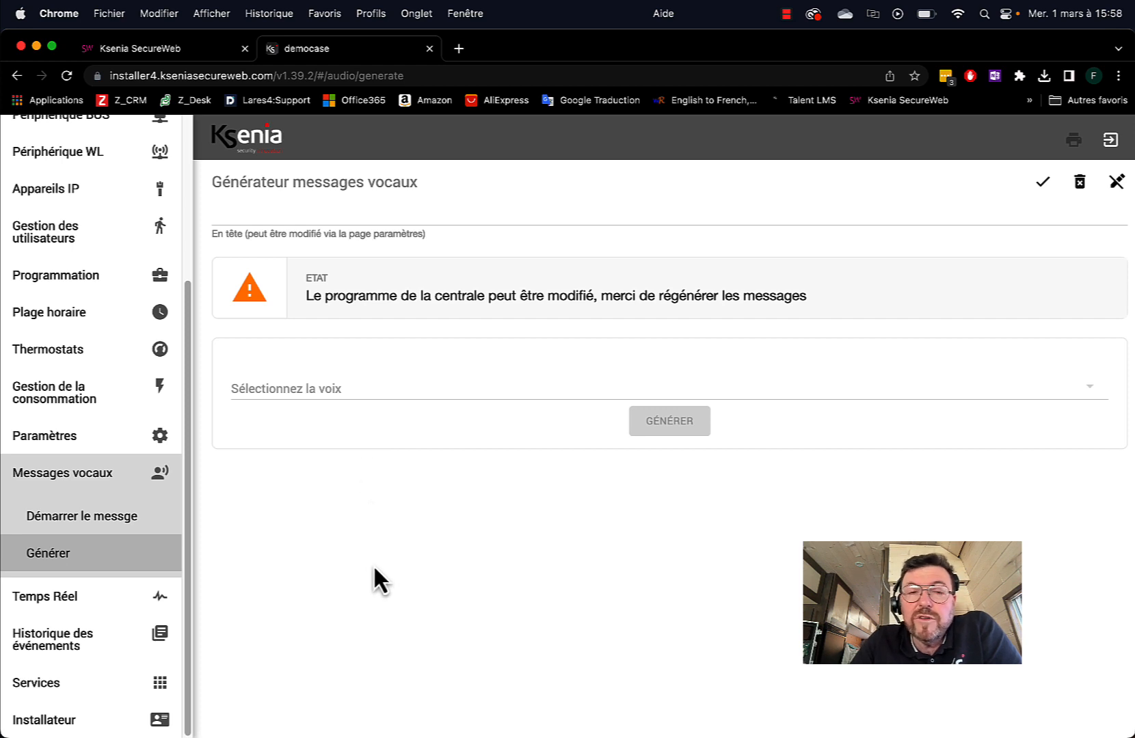
{"action": "left_click", "coordinate": [331, 393]}
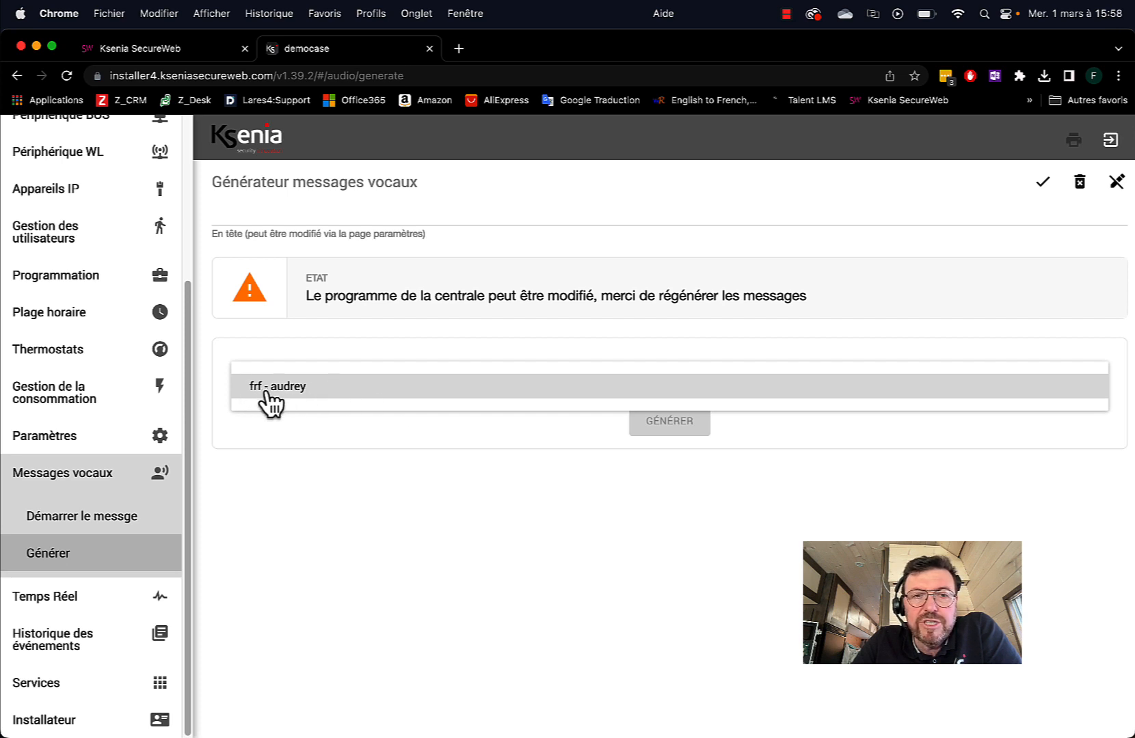
{"action": "left_click", "coordinate": [479, 533]}
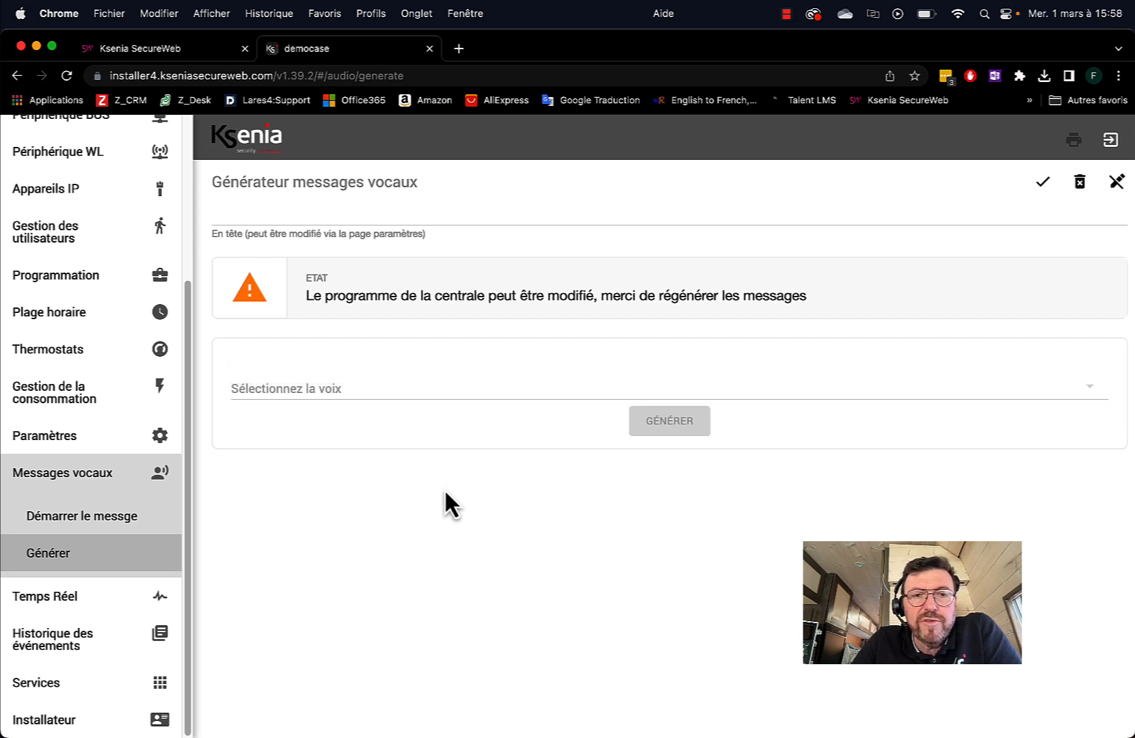
On the portal's Services page, show loquendo voice licences priced €144.00 each
{"action": "left_click", "coordinate": [156, 52]}
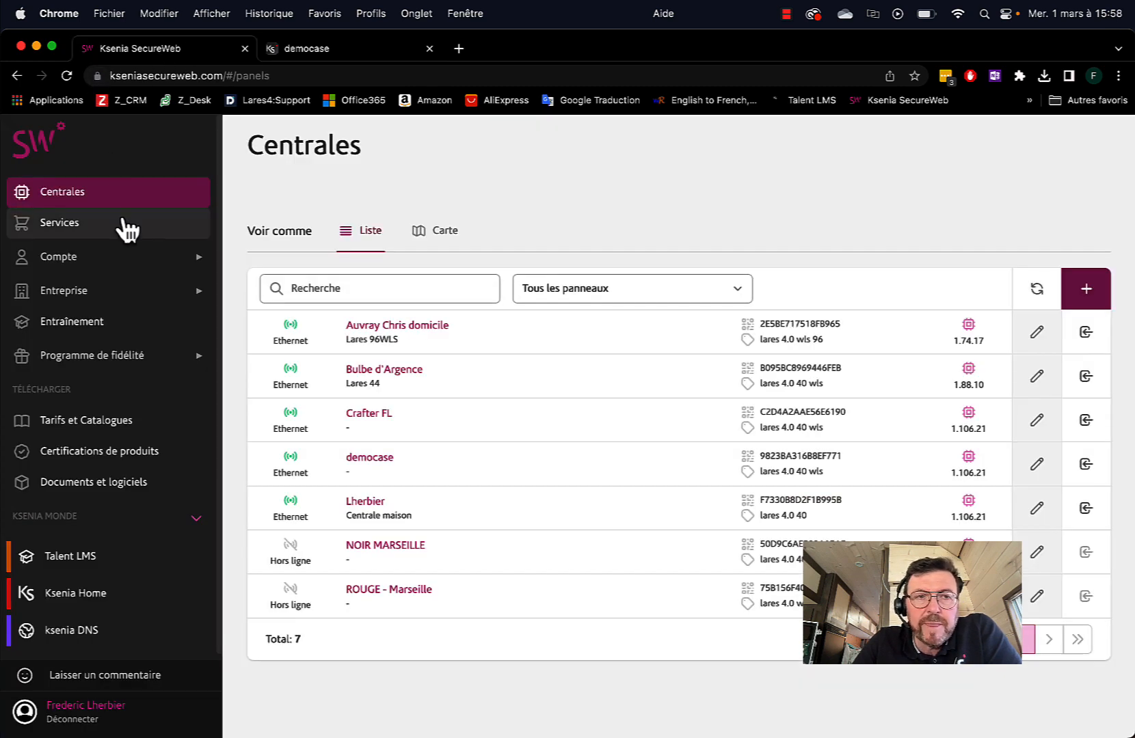
{"action": "left_click", "coordinate": [69, 236]}
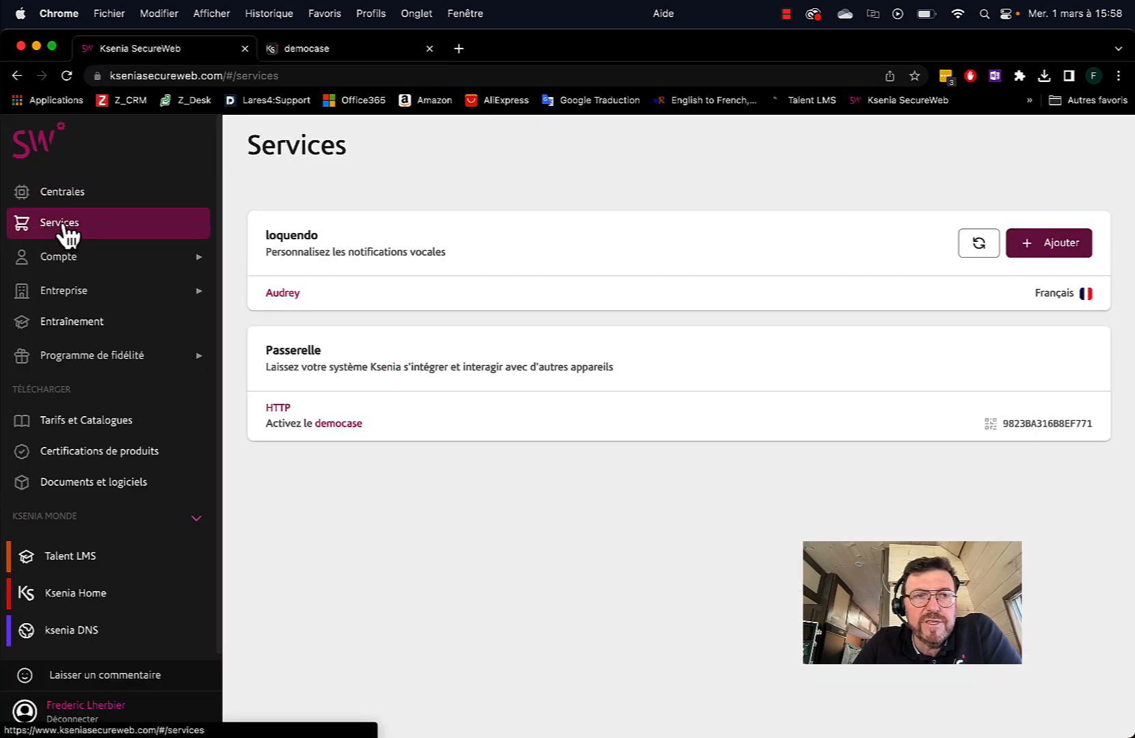
{"action": "left_click", "coordinate": [1060, 249]}
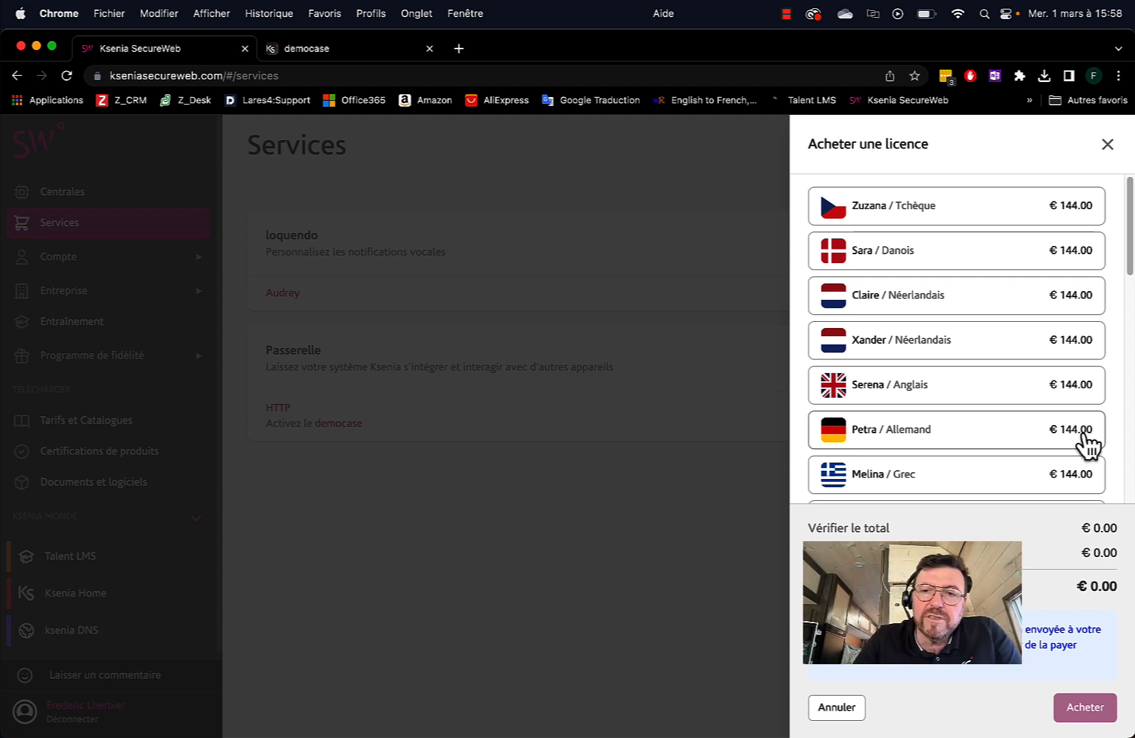
Cancel the Acheter une licence purchase panel to return to the Services page
{"action": "left_click", "coordinate": [835, 709]}
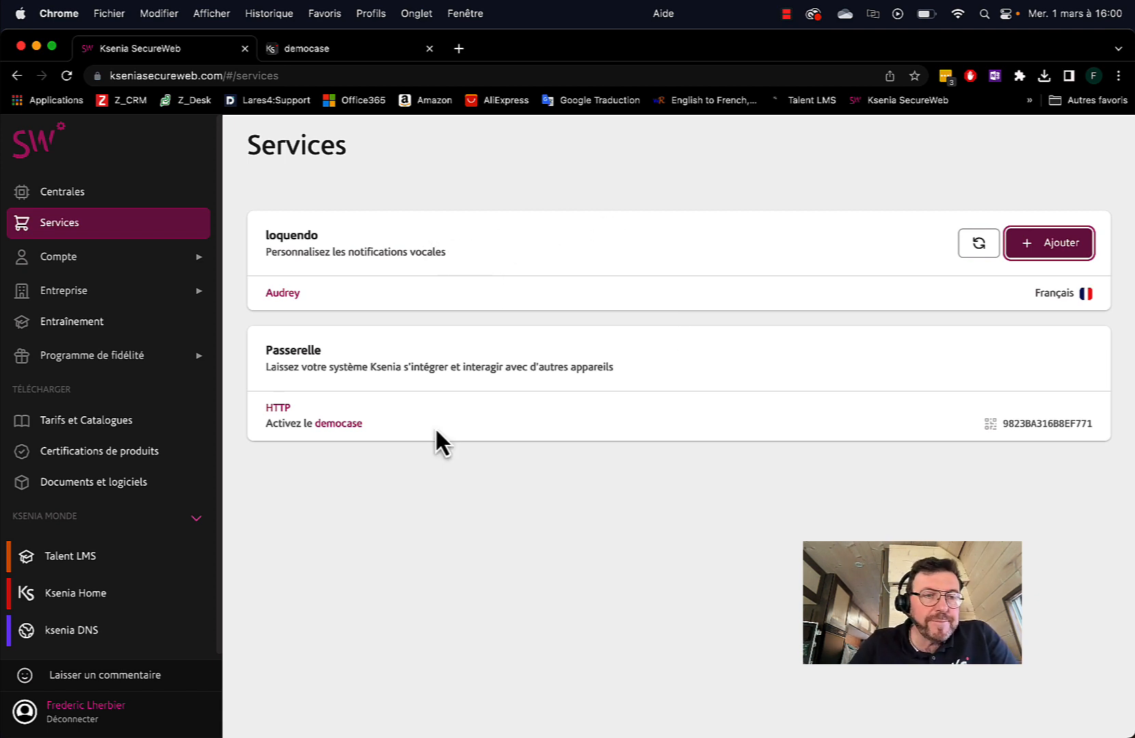
In the democase generator, choose the frf - audrey voice and generate the voice messages
{"action": "left_click", "coordinate": [350, 51]}
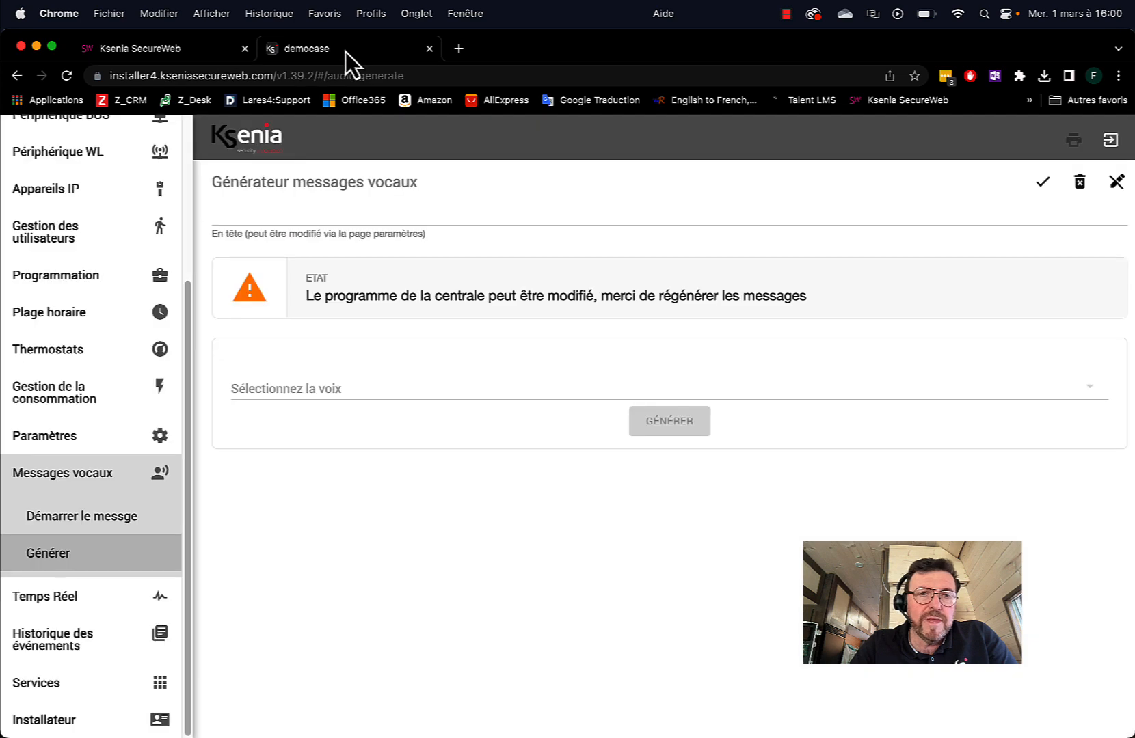
{"action": "left_click", "coordinate": [309, 396]}
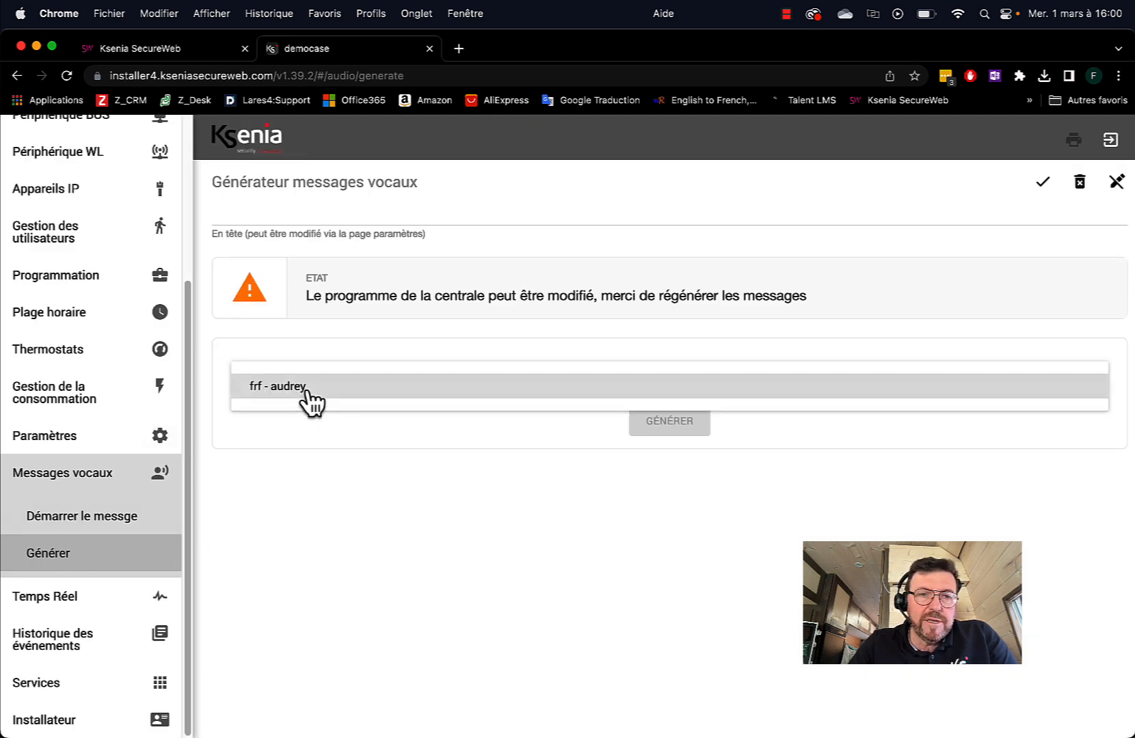
{"action": "left_click", "coordinate": [291, 393]}
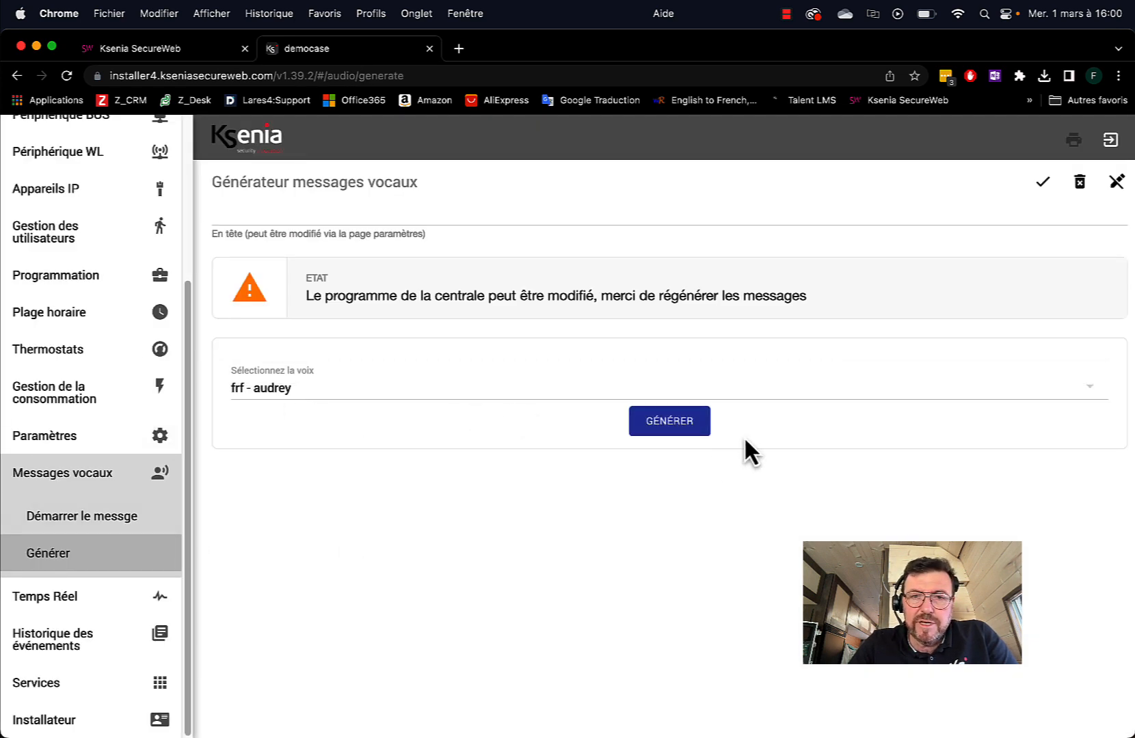
{"action": "left_click", "coordinate": [671, 424]}
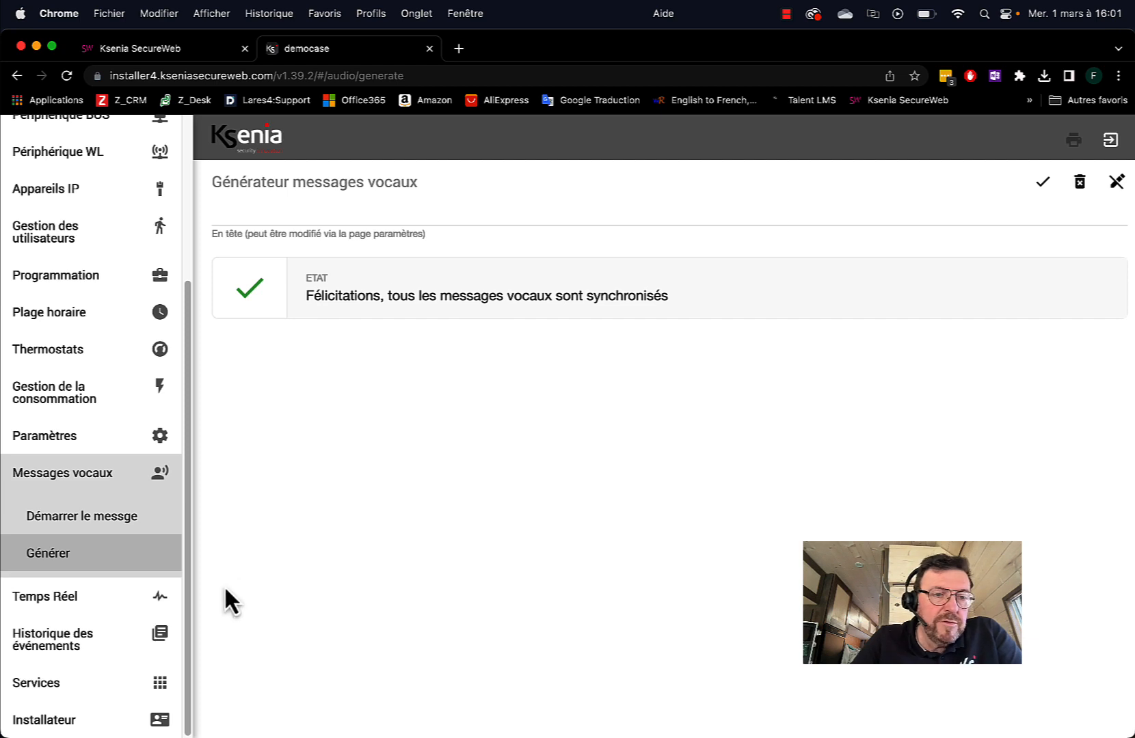
List the Zones voice messages; download Ouverture porte d'entrée and Ouverture fenêtre salle d'eau
{"action": "left_click", "coordinate": [71, 519]}
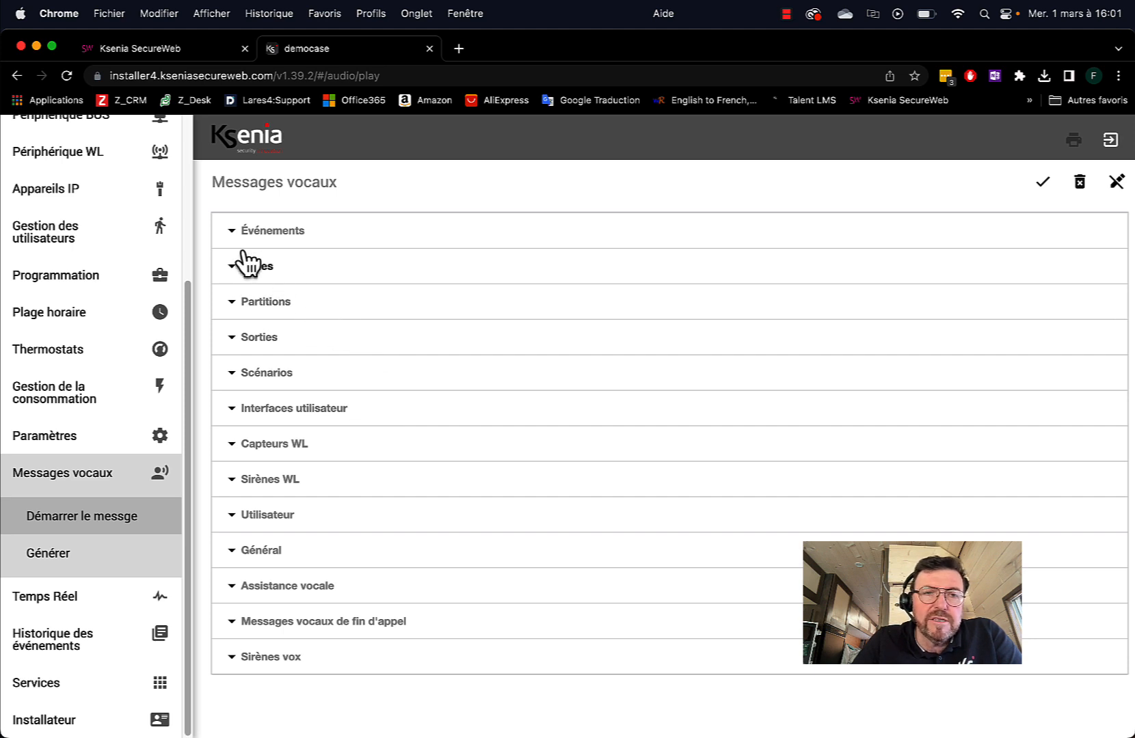
{"action": "left_click", "coordinate": [237, 275]}
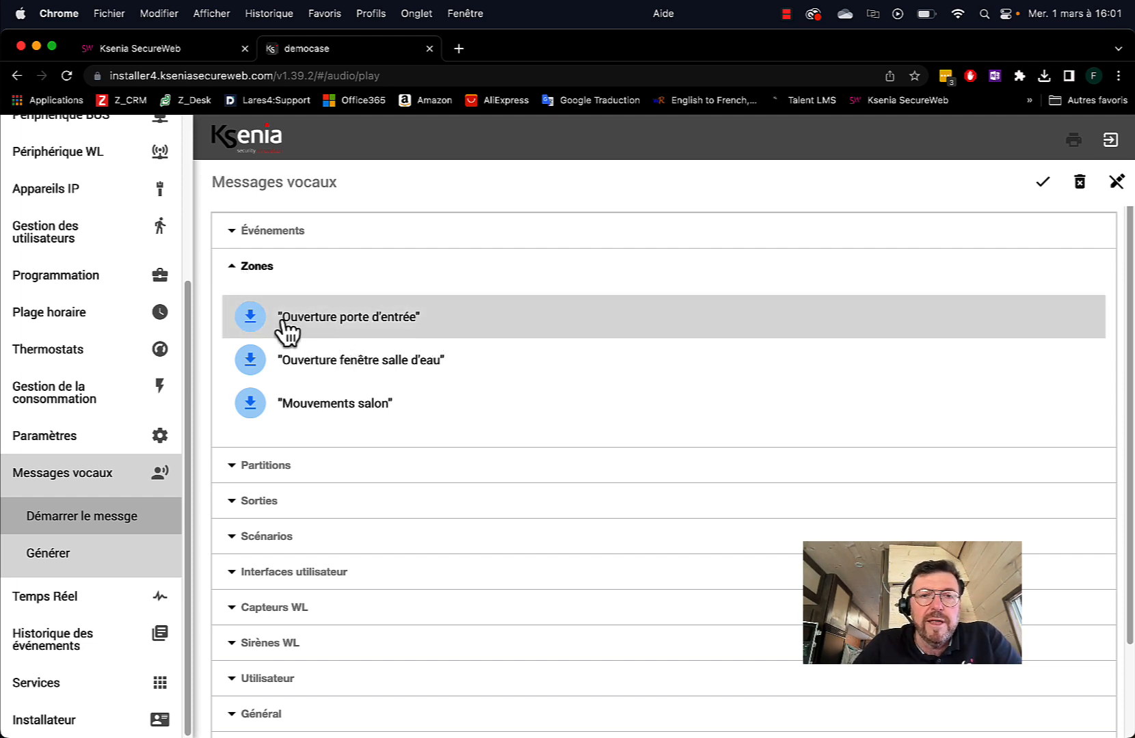
{"action": "left_click", "coordinate": [250, 316]}
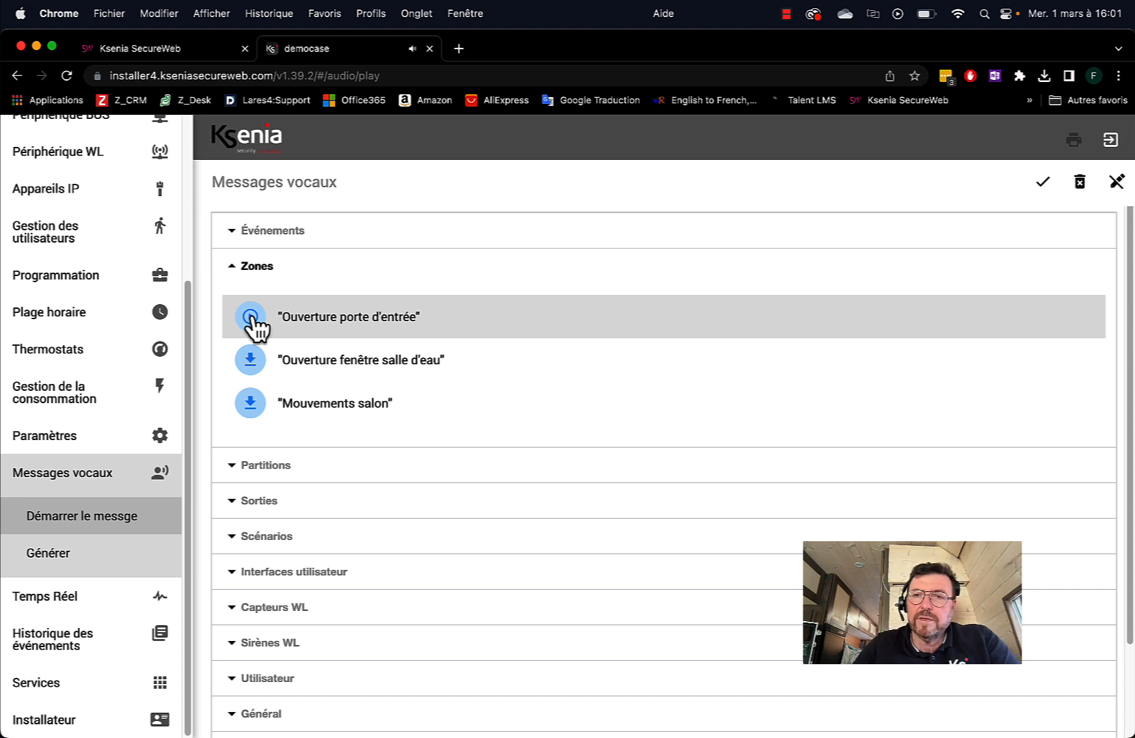
{"action": "left_click", "coordinate": [254, 363]}
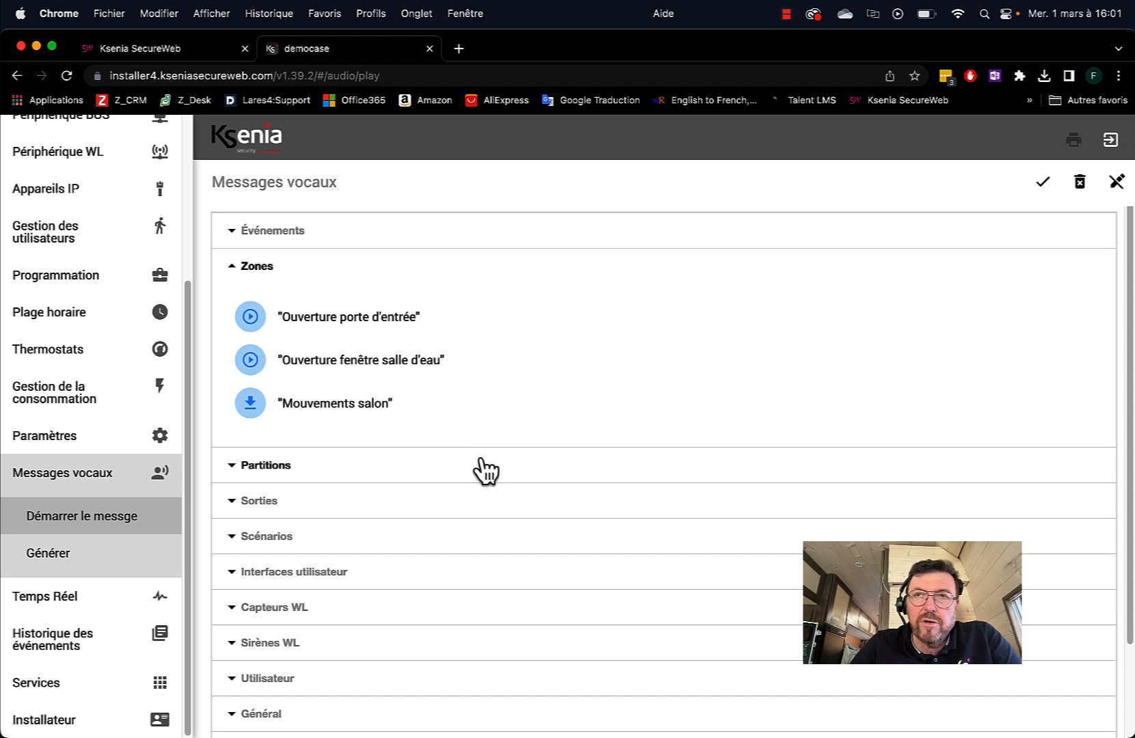
{"action": "scroll", "coordinate": [88, 342], "scroll_direction": "up", "scroll_amount": 5}
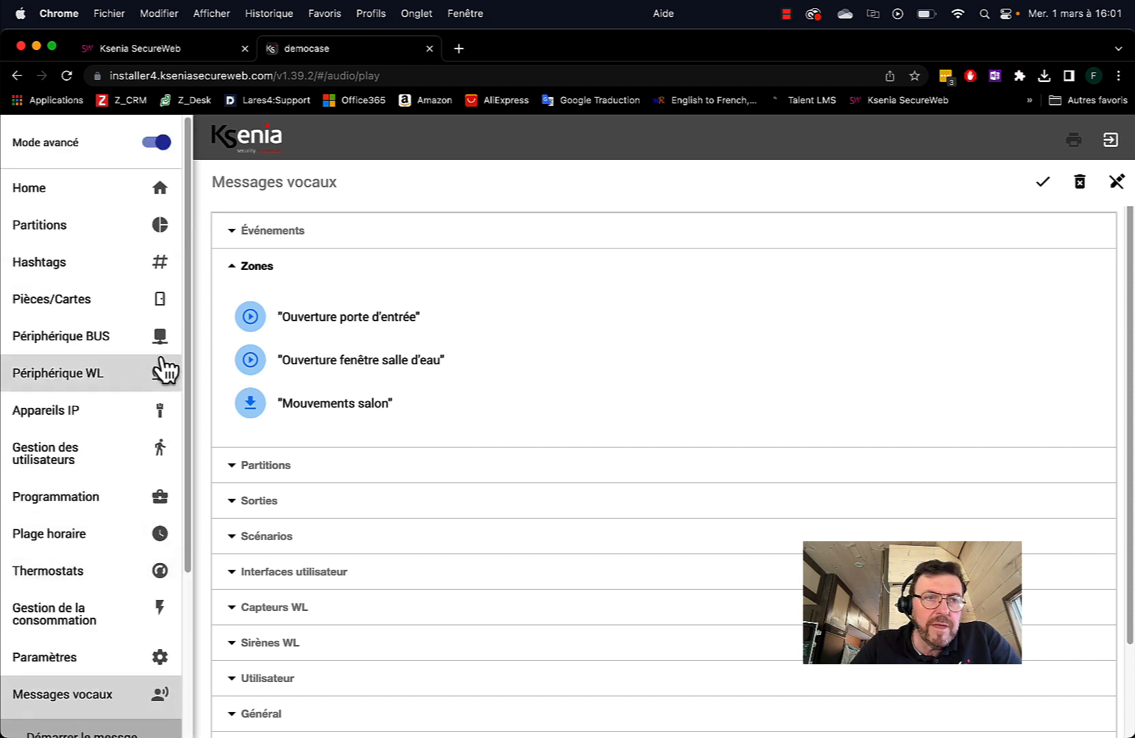
On the Home dashboard, open the Orange F phone notification test, leaving the number empty
{"action": "left_click", "coordinate": [110, 190]}
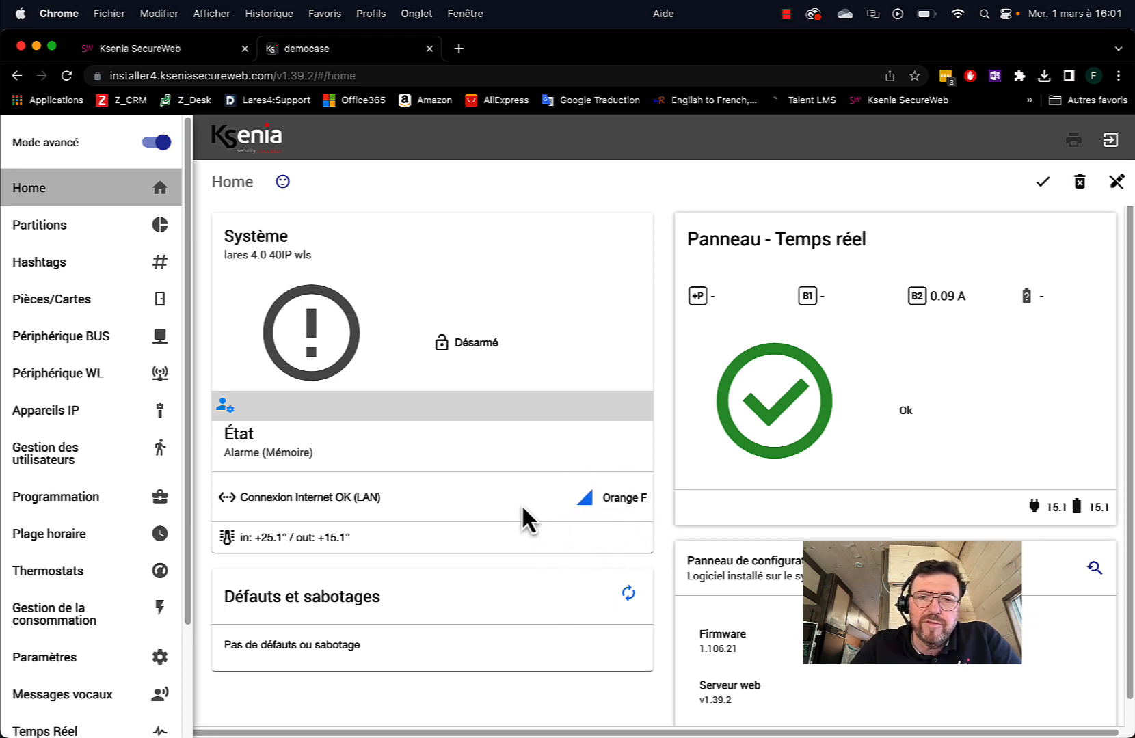
{"action": "left_click", "coordinate": [625, 501]}
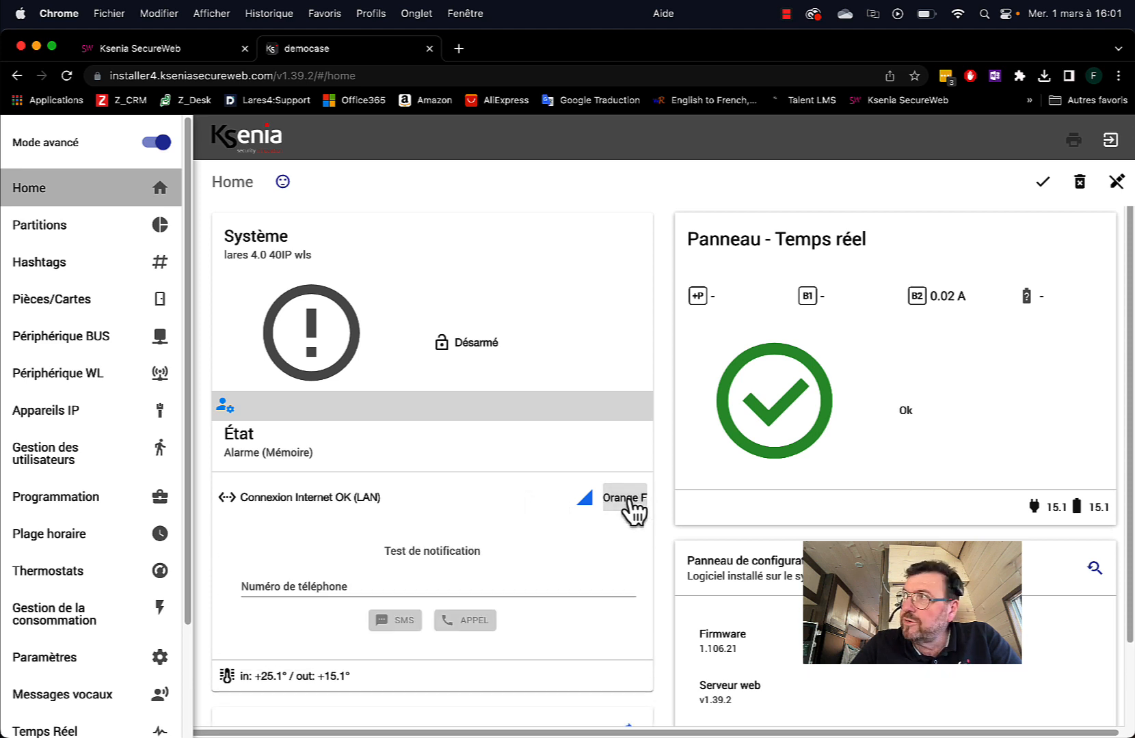
{"action": "left_click", "coordinate": [287, 585]}
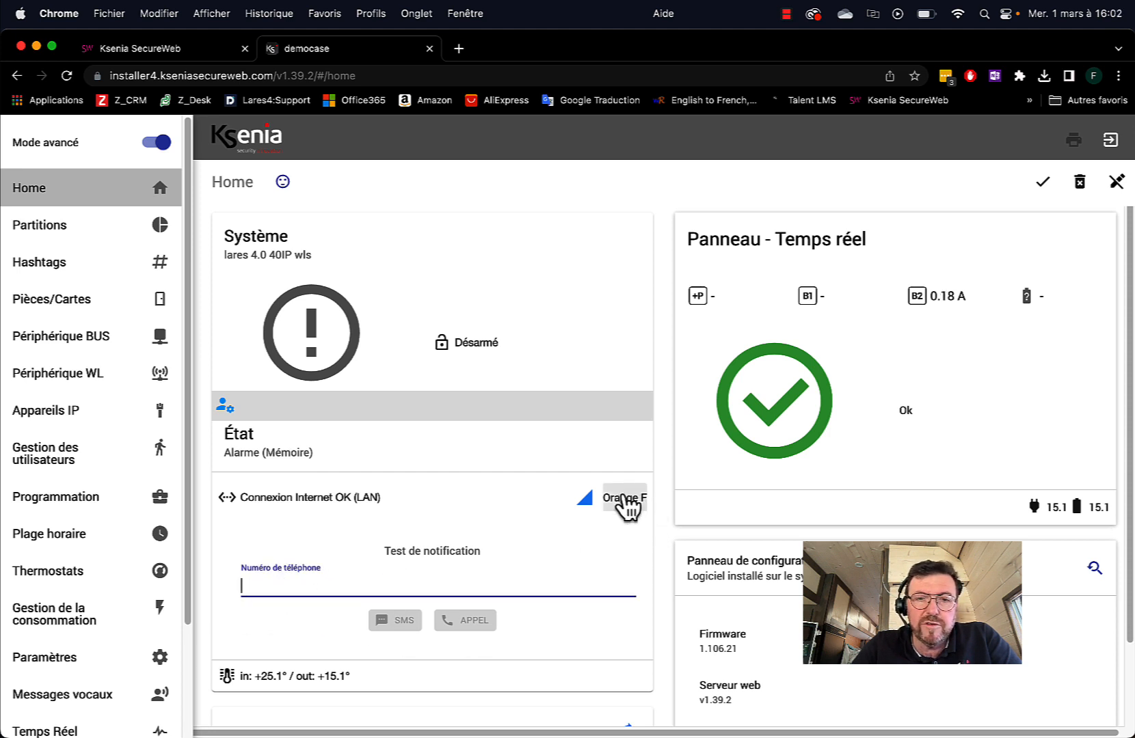
{"action": "left_click", "coordinate": [549, 490]}
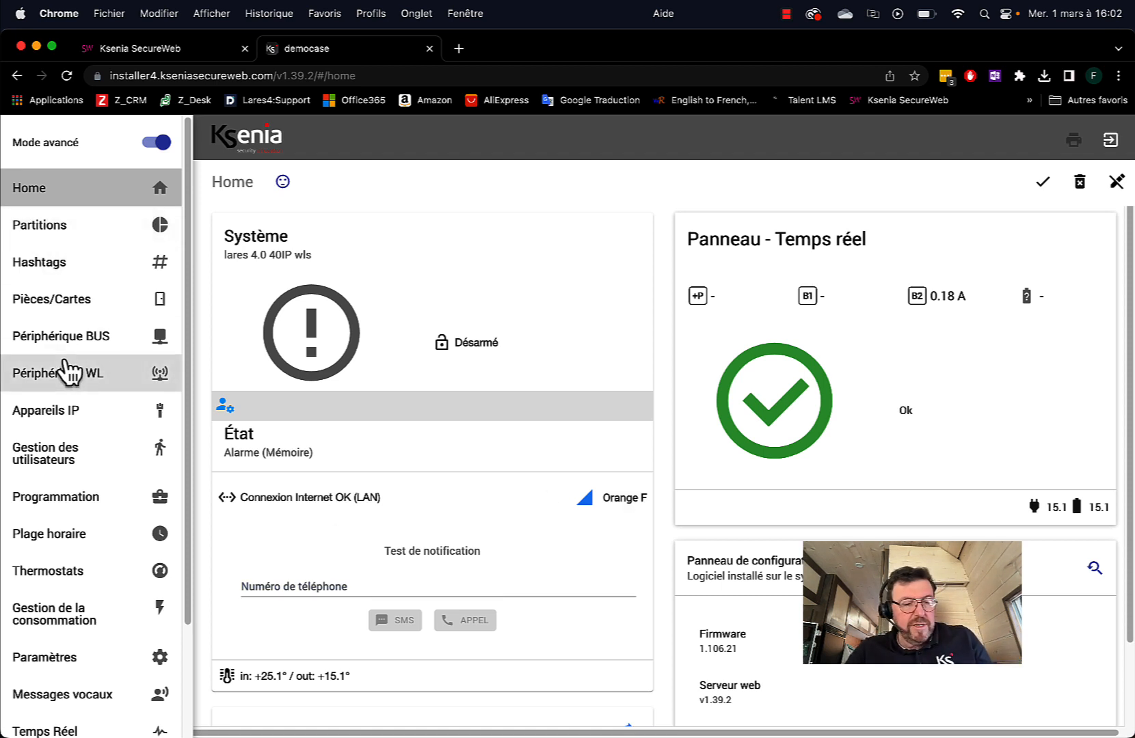
Expand the Temps Réel status options in the sidebar
{"action": "scroll", "coordinate": [65, 400], "scroll_direction": "down", "scroll_amount": 3}
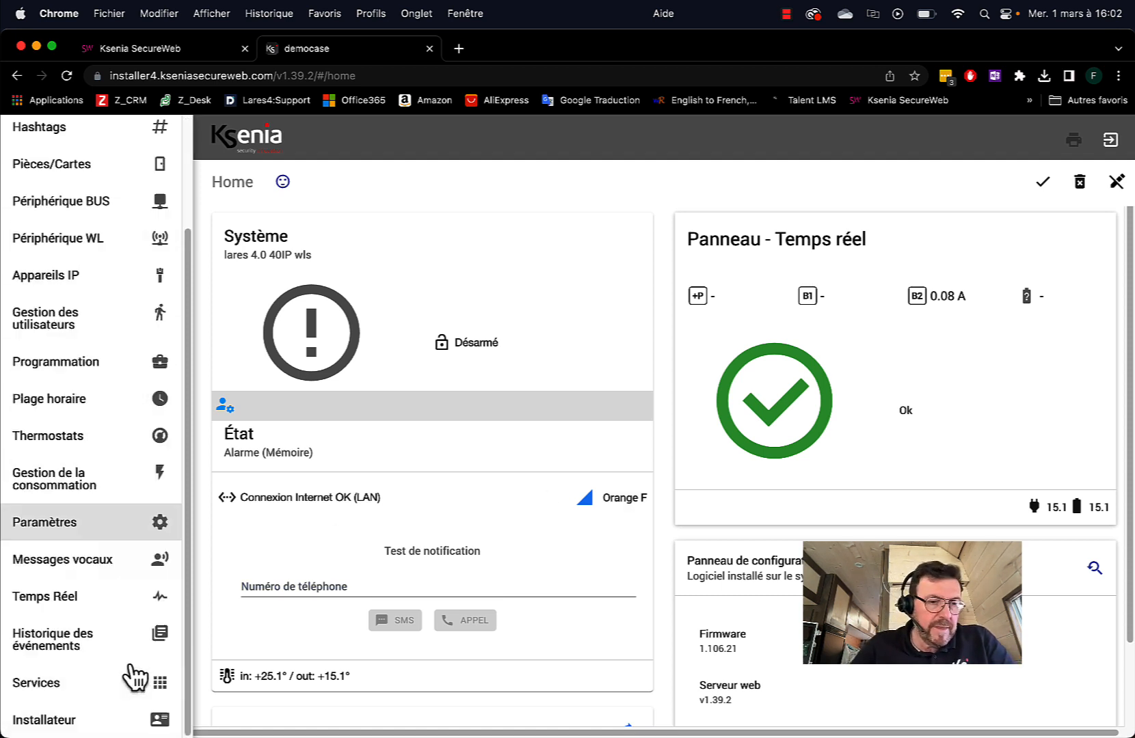
{"action": "left_click", "coordinate": [76, 597]}
{"action": "scroll", "coordinate": [89, 677], "scroll_direction": "down", "scroll_amount": 2}
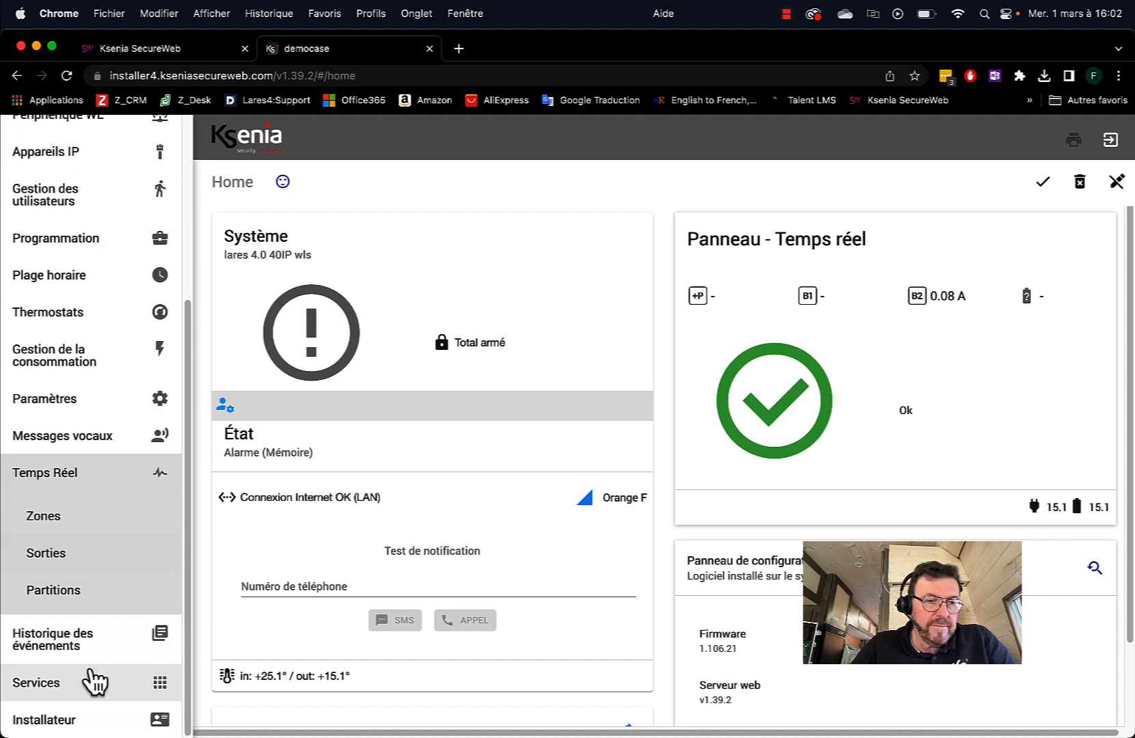
Review the real-time Zones, Sorties and Partitions status, ending back on Zones
{"action": "left_click", "coordinate": [45, 517]}
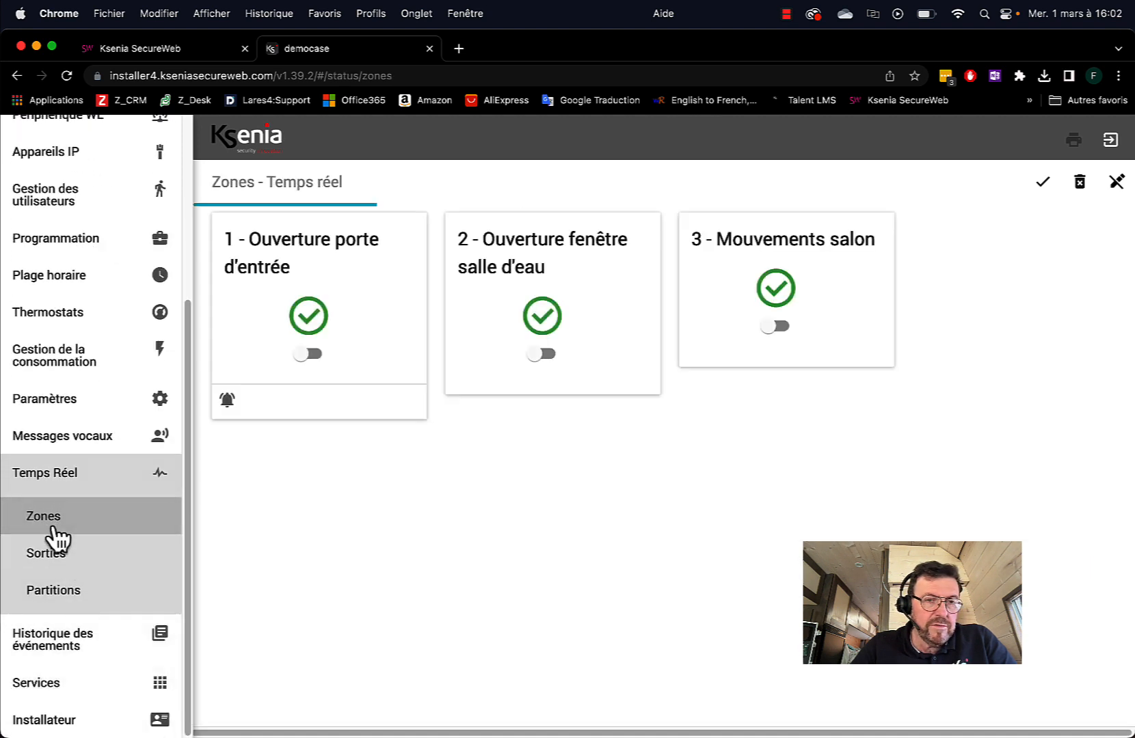
{"action": "left_click", "coordinate": [48, 557]}
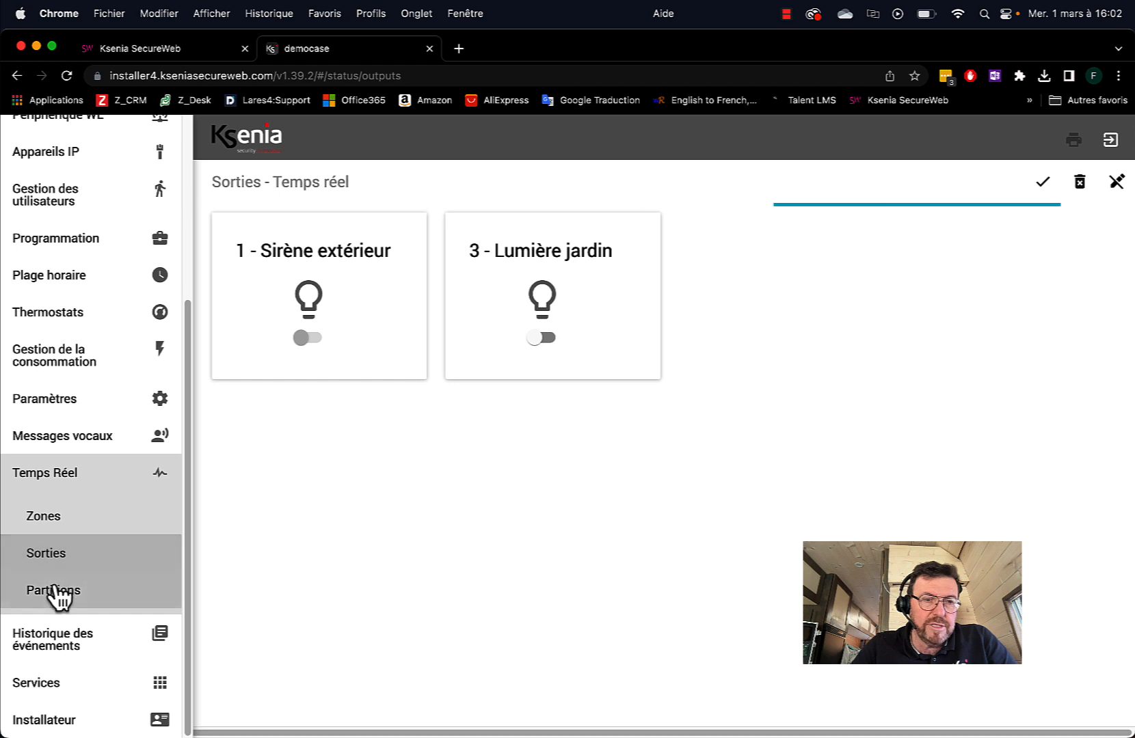
{"action": "left_click", "coordinate": [134, 596]}
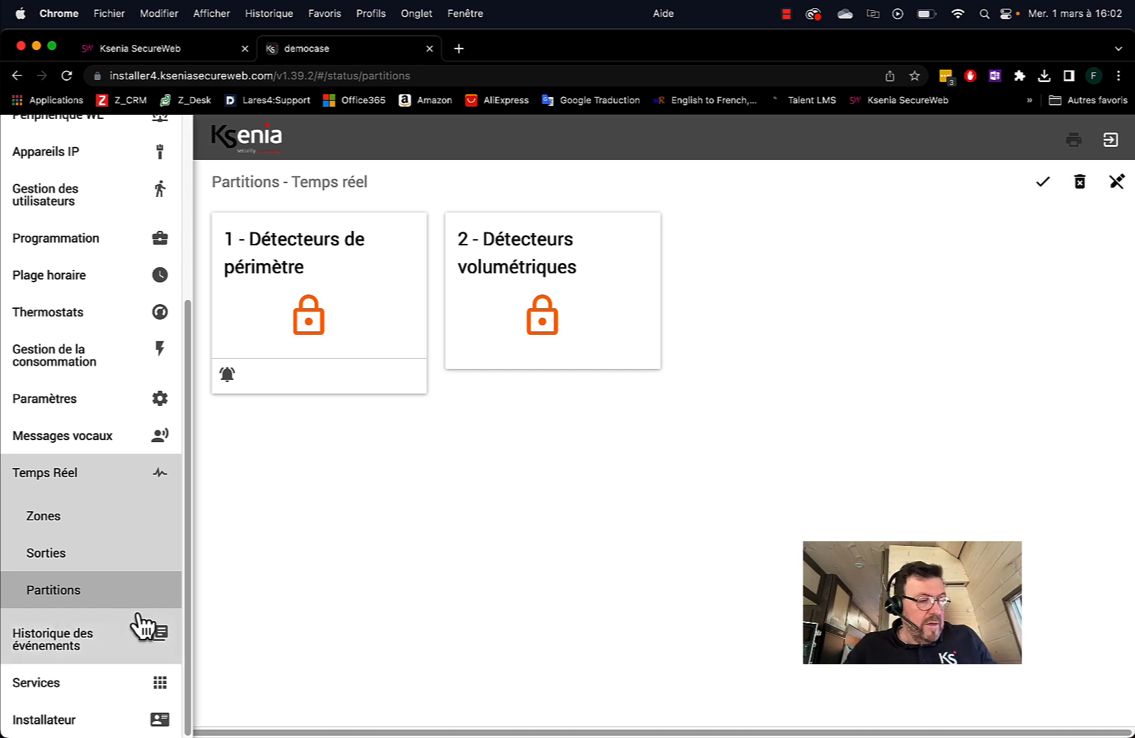
{"action": "left_click", "coordinate": [90, 519]}
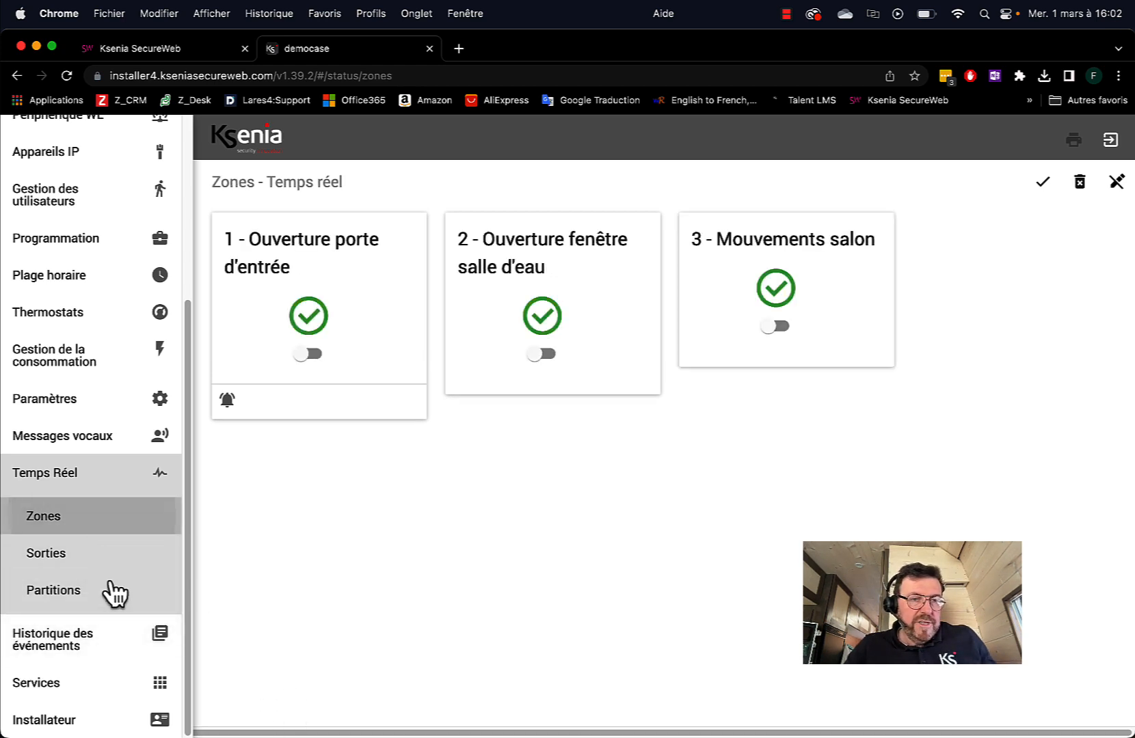
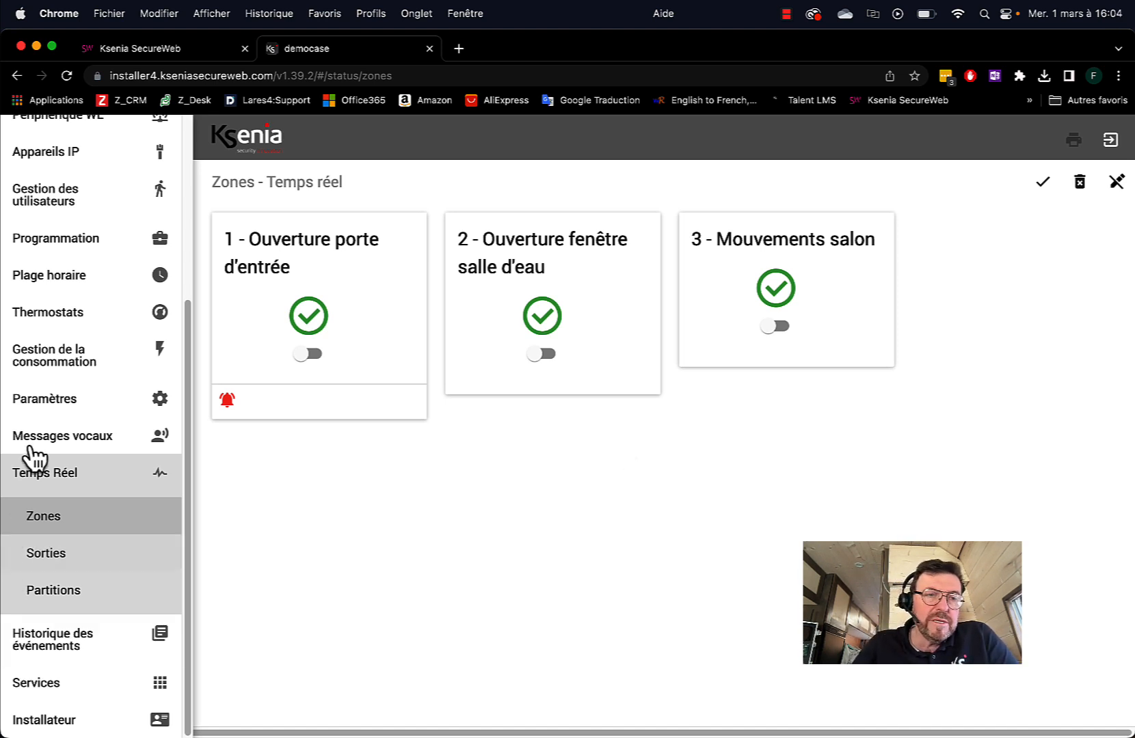
Collapse Temps Réel in the sidebar and expand the Paramètres group
{"action": "left_click", "coordinate": [61, 480]}
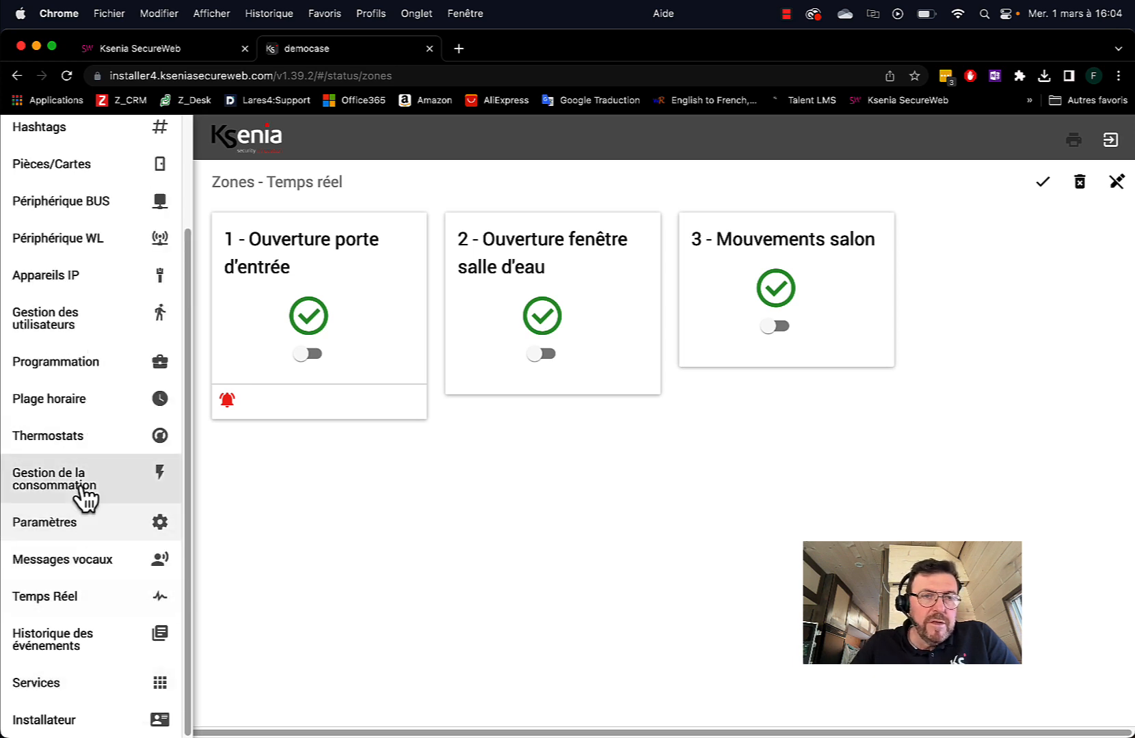
{"action": "scroll", "coordinate": [86, 495], "scroll_direction": "up", "scroll_amount": 2}
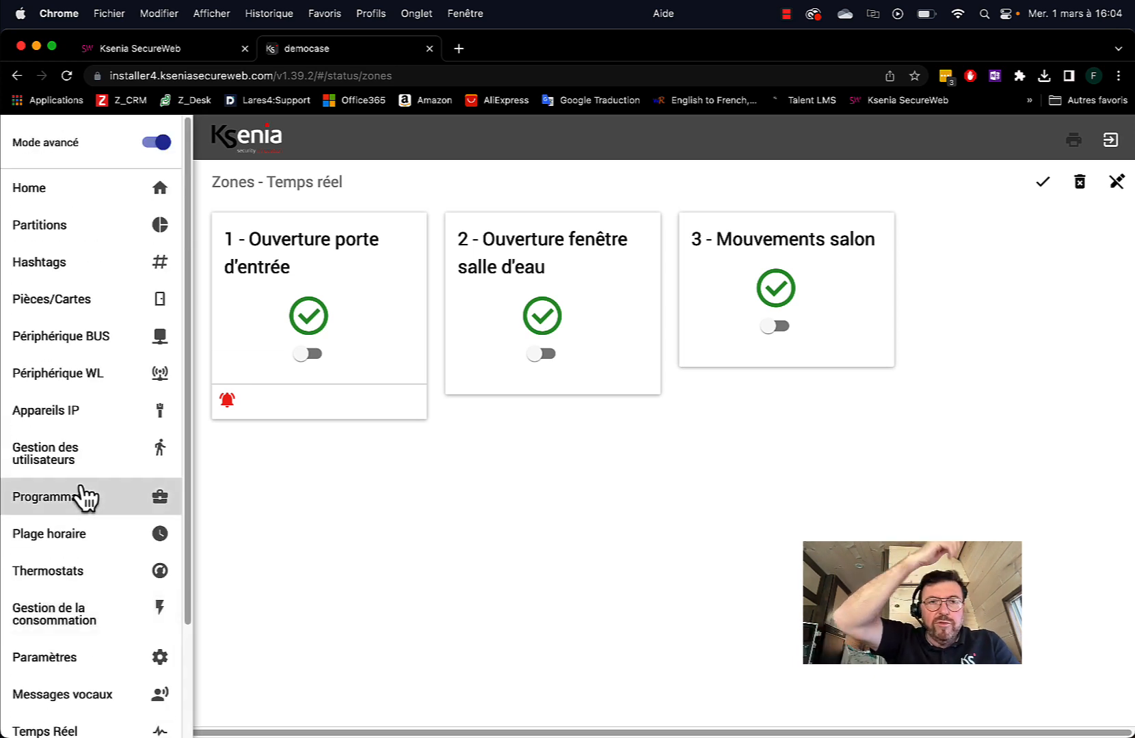
{"action": "scroll", "coordinate": [120, 434], "scroll_direction": "down", "scroll_amount": 1}
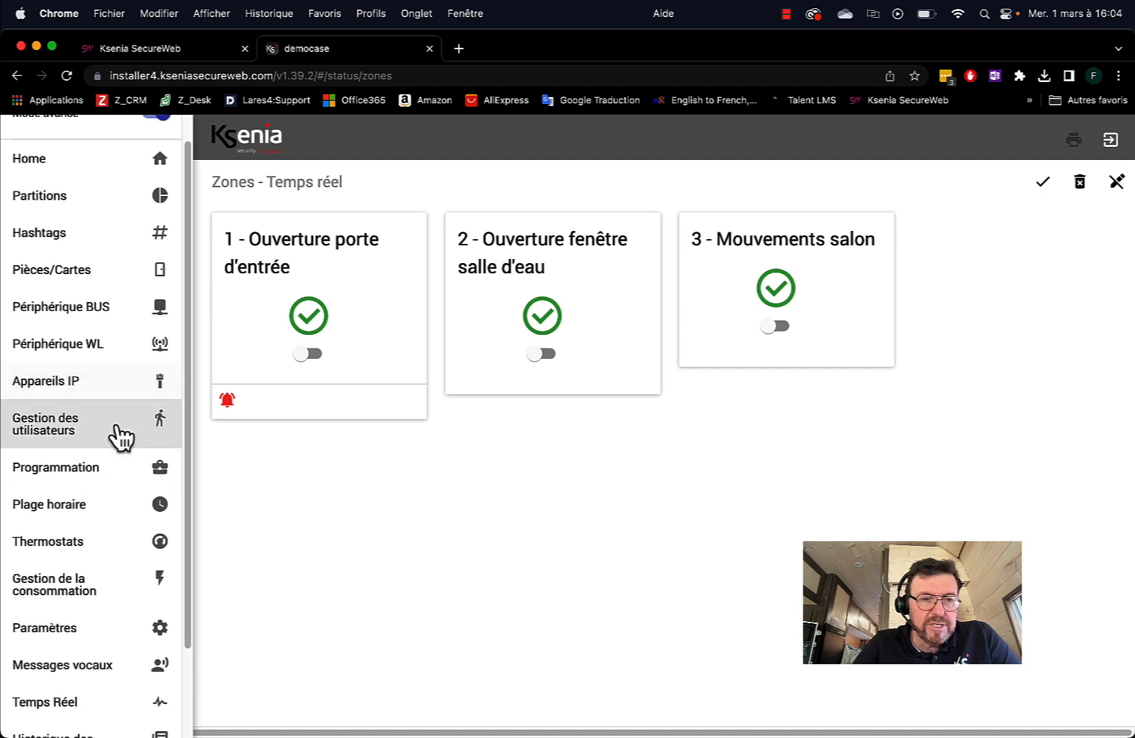
{"action": "scroll", "coordinate": [120, 435], "scroll_direction": "down", "scroll_amount": 3}
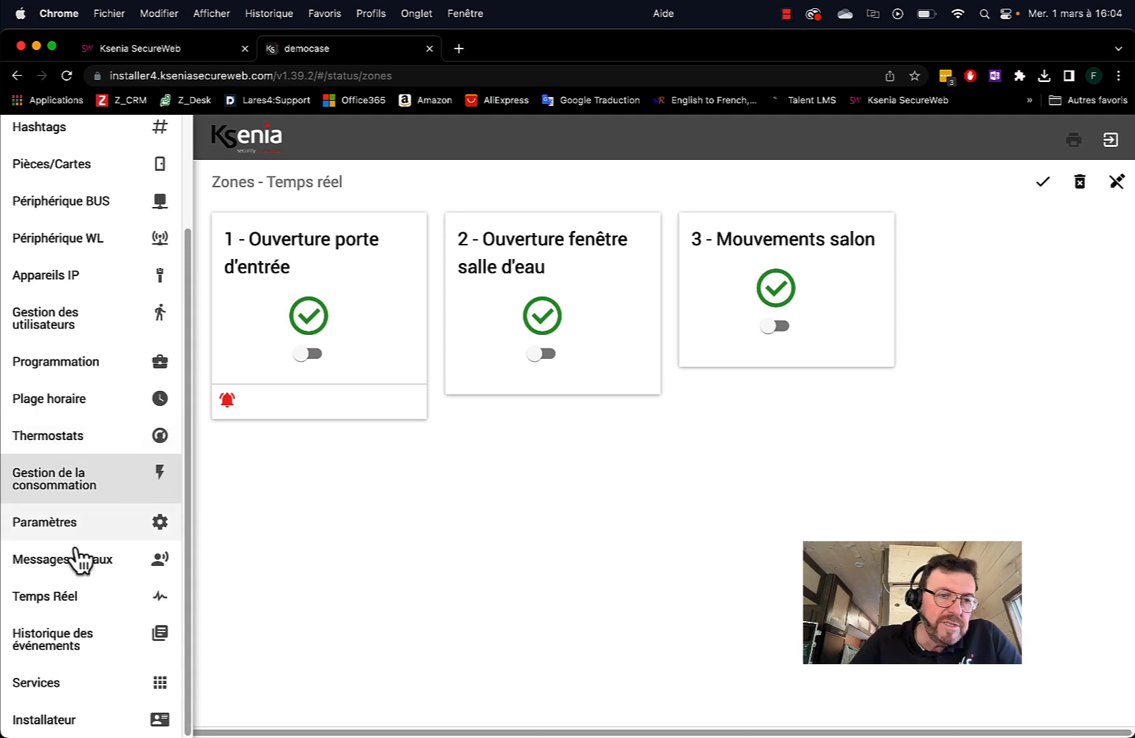
{"action": "left_click", "coordinate": [68, 523]}
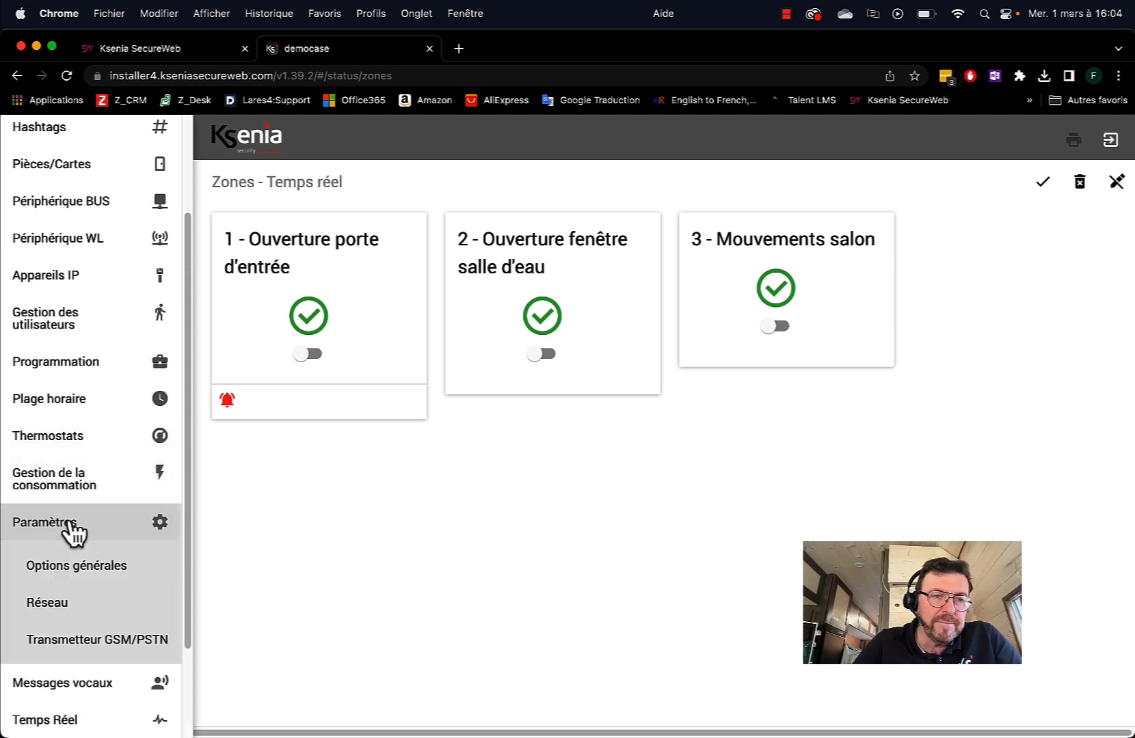
Open the panel's Réseau settings, review the DDNS and SMTP sections, then return to the SecureWeb portal
{"action": "left_click", "coordinate": [61, 612]}
{"action": "scroll", "coordinate": [495, 551], "scroll_direction": "down", "scroll_amount": 10}
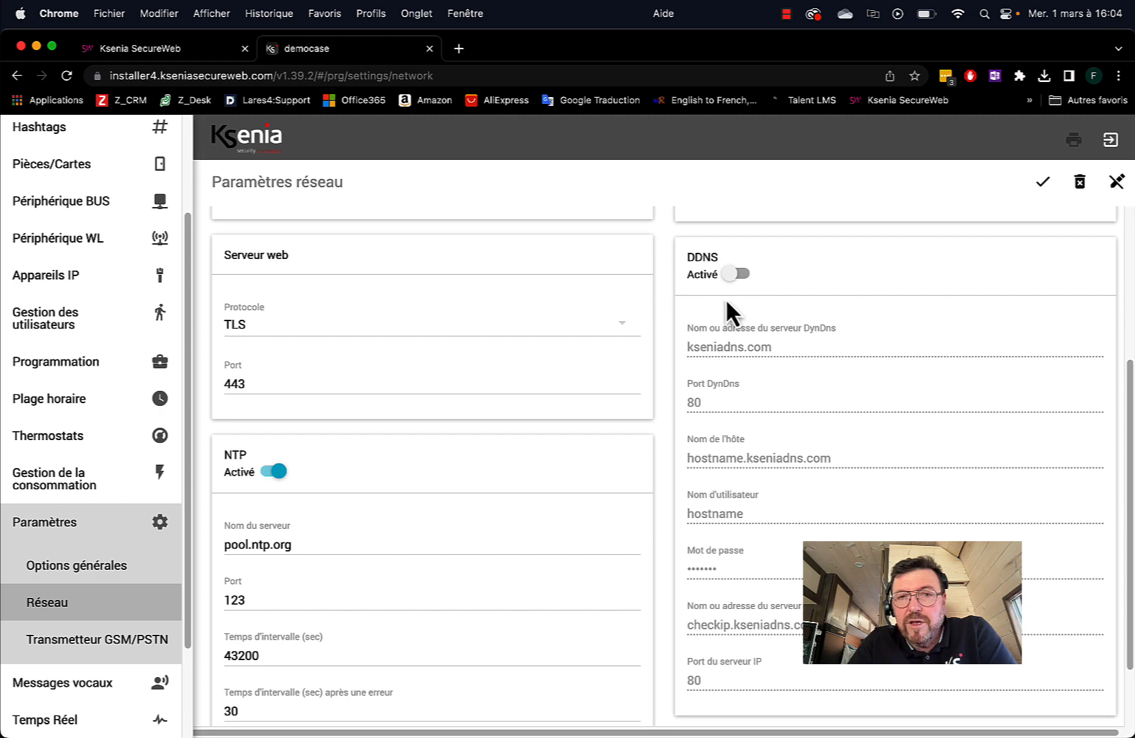
{"action": "scroll", "coordinate": [850, 378], "scroll_direction": "up", "scroll_amount": 3}
{"action": "scroll", "coordinate": [848, 377], "scroll_direction": "up", "scroll_amount": 4}
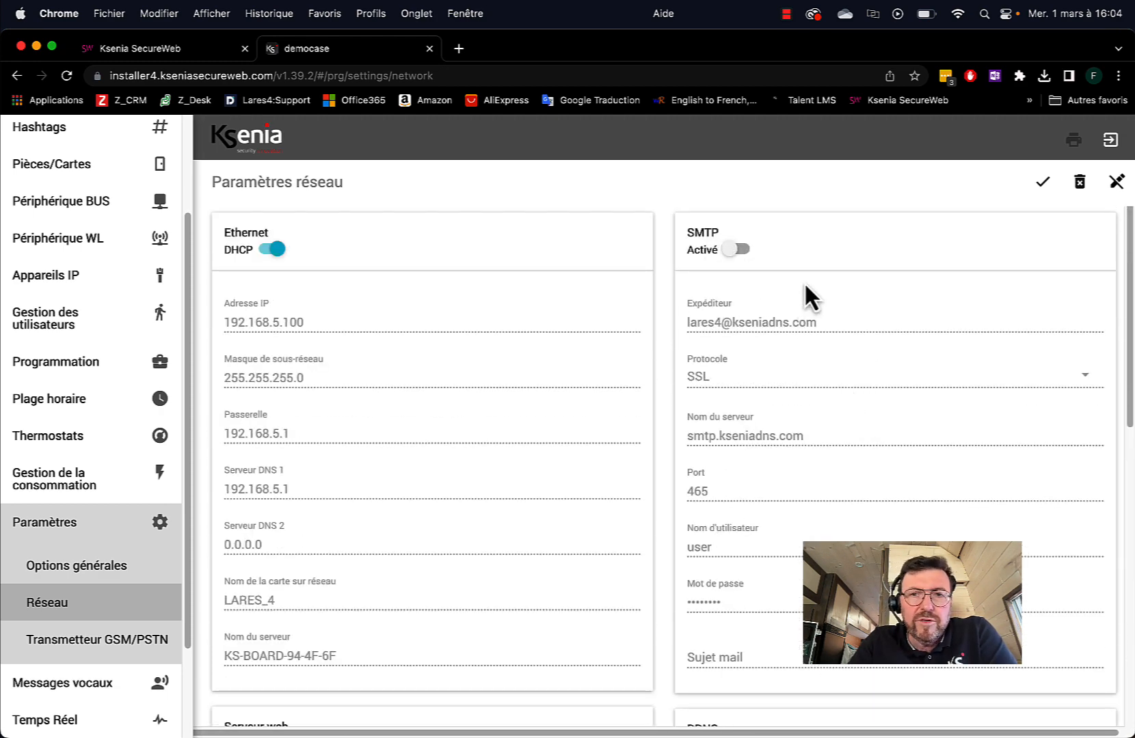
{"action": "left_click", "coordinate": [138, 54]}
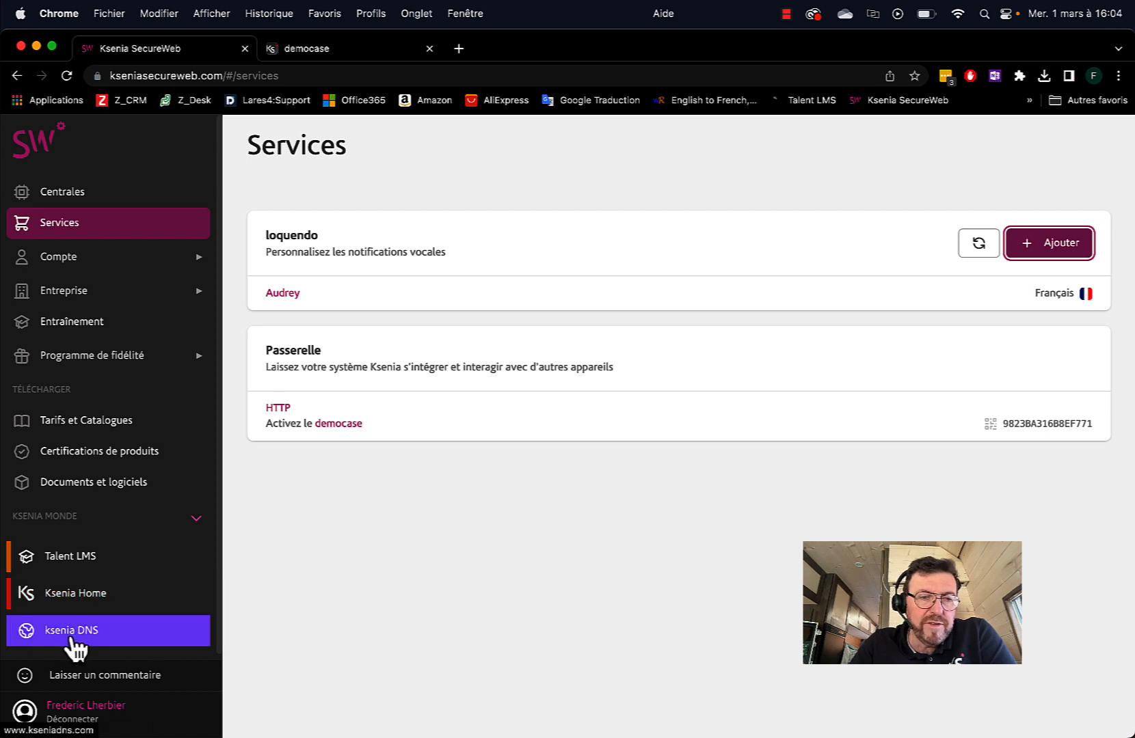
{"action": "left_click", "coordinate": [81, 634]}
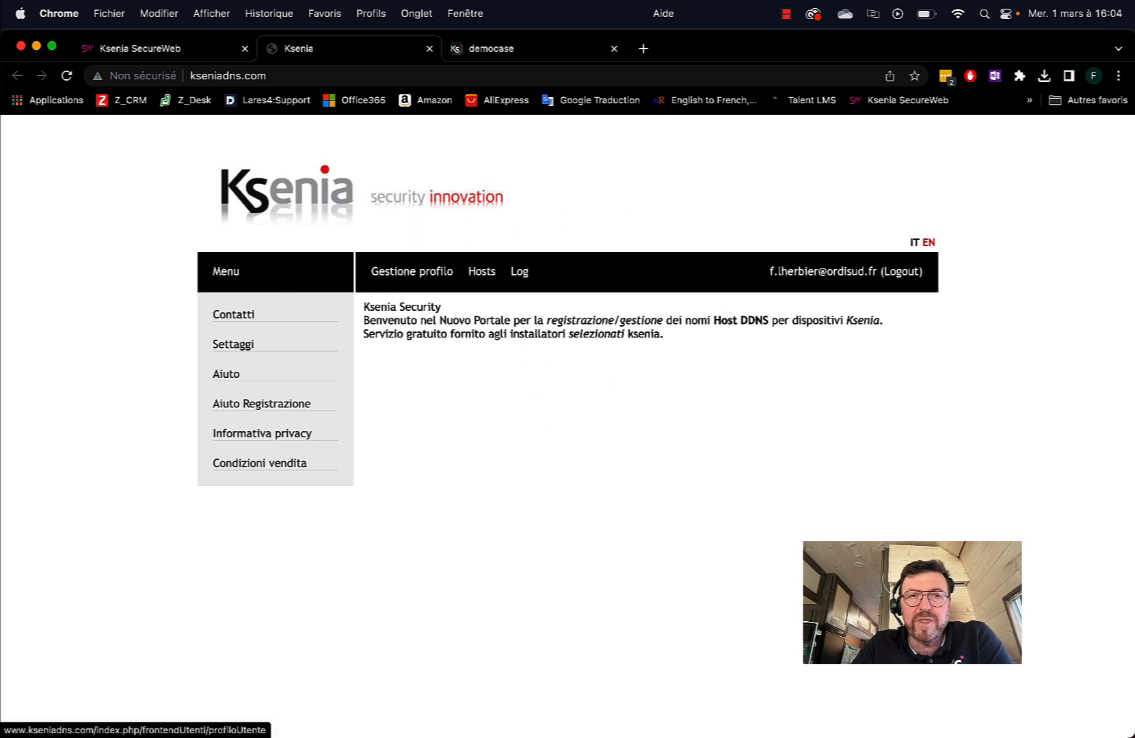
{"action": "left_click", "coordinate": [429, 50]}
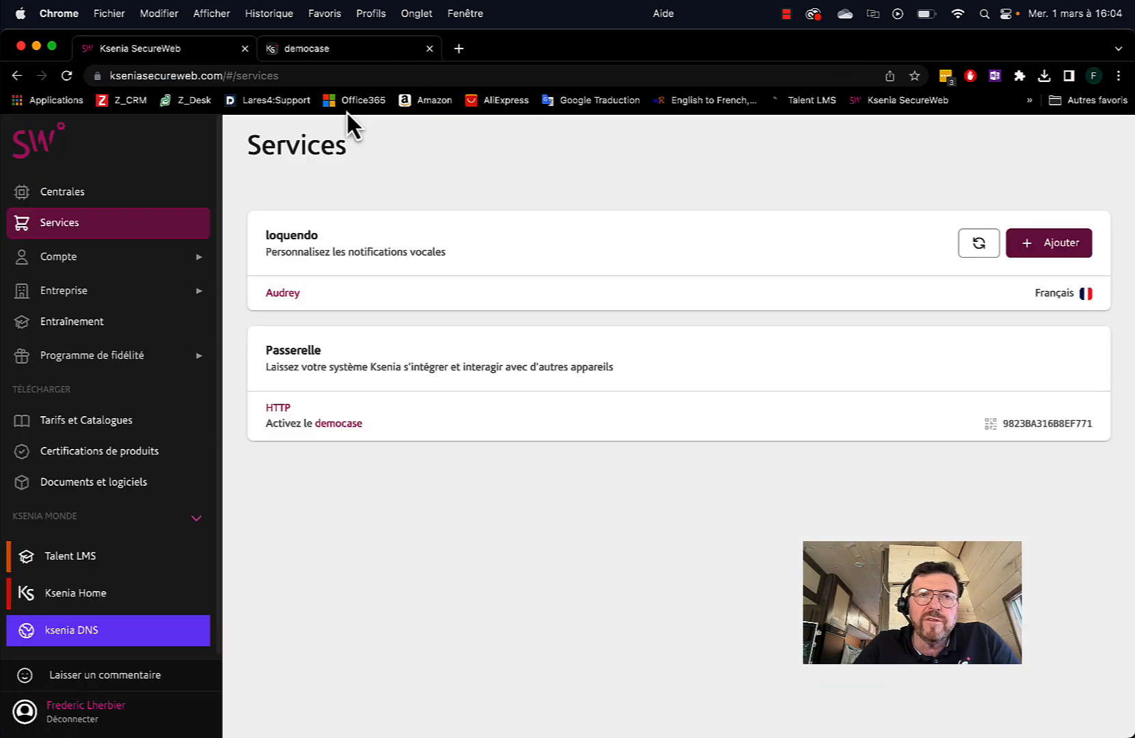
Return to the panel's Réseau settings and scroll down to the DDNS section
{"action": "left_click", "coordinate": [331, 53]}
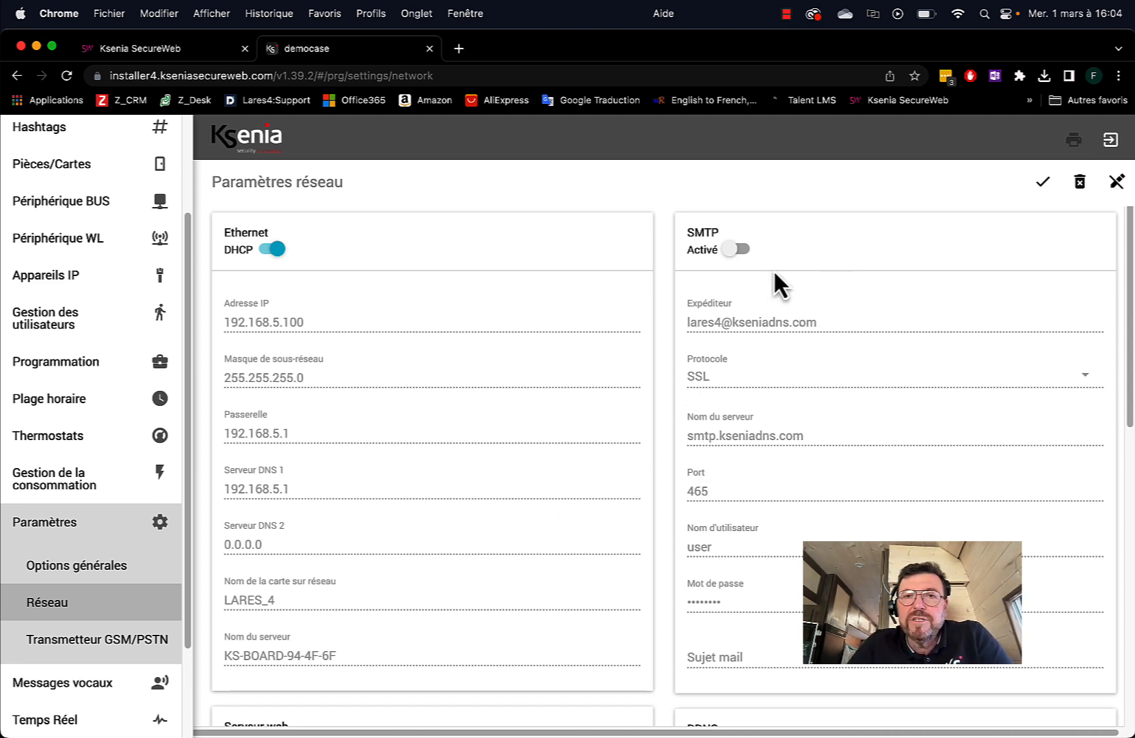
{"action": "scroll", "coordinate": [895, 470], "scroll_direction": "down", "scroll_amount": 5}
{"action": "scroll", "coordinate": [900, 472], "scroll_direction": "down", "scroll_amount": 2}
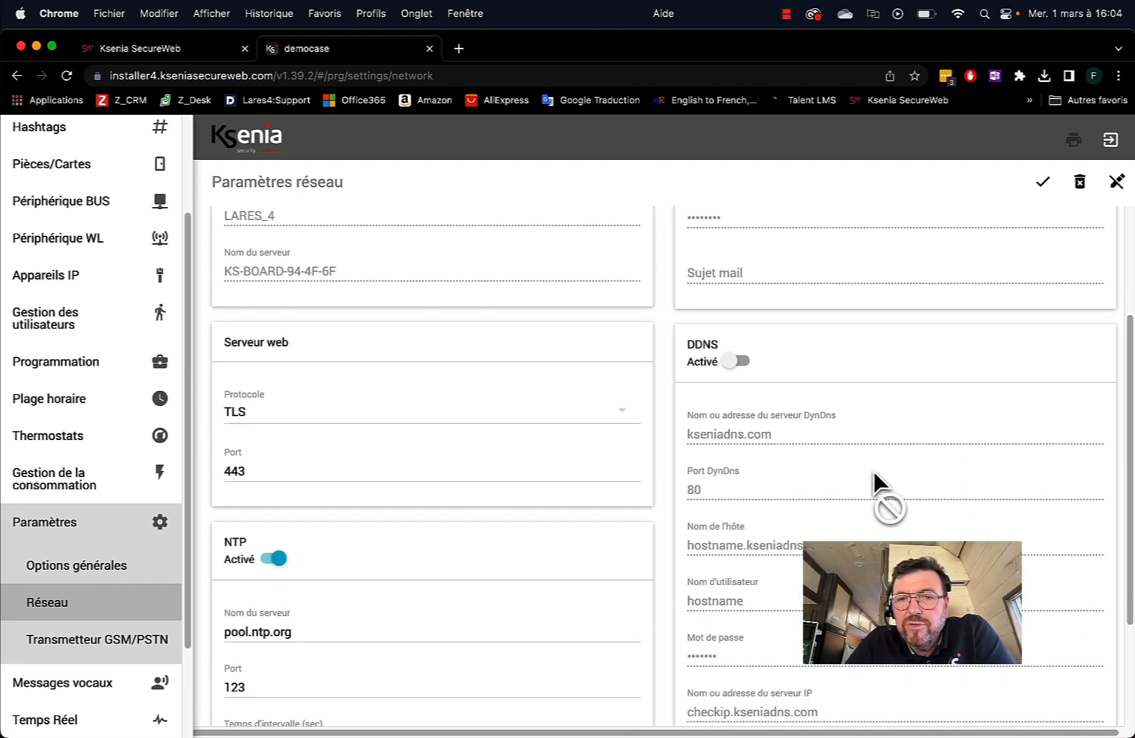
{"action": "scroll", "coordinate": [895, 472], "scroll_direction": "down", "scroll_amount": 1}
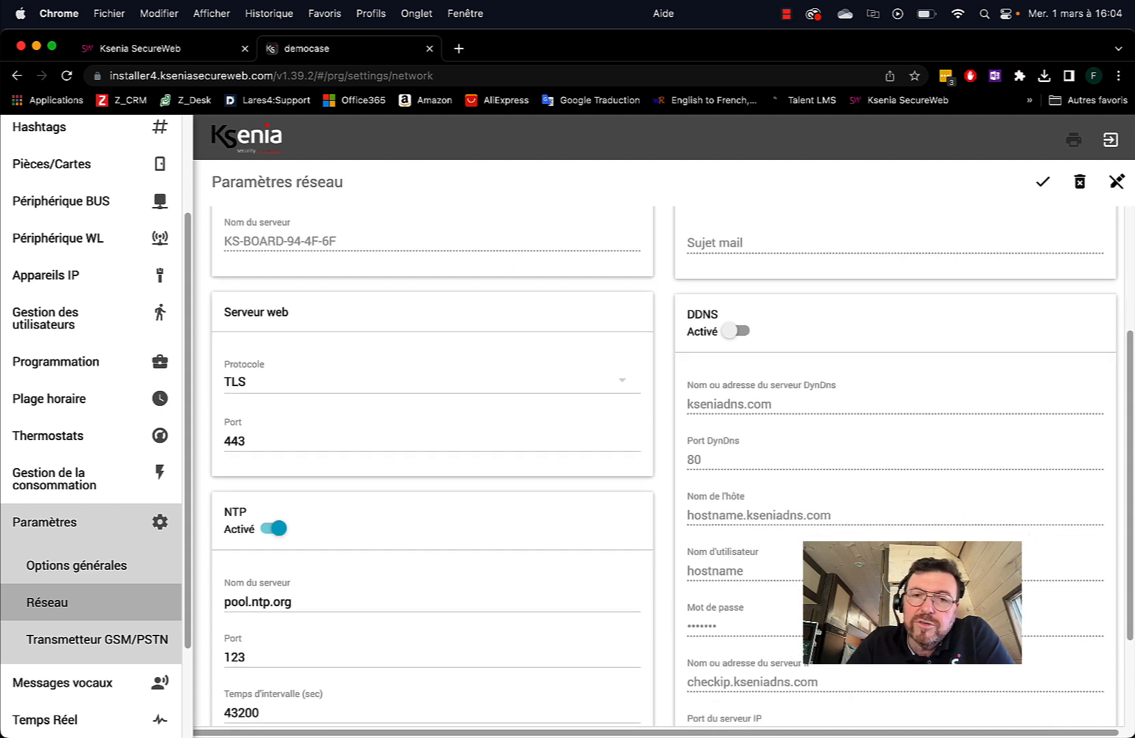
{"action": "scroll", "coordinate": [818, 413], "scroll_direction": "down", "scroll_amount": 1}
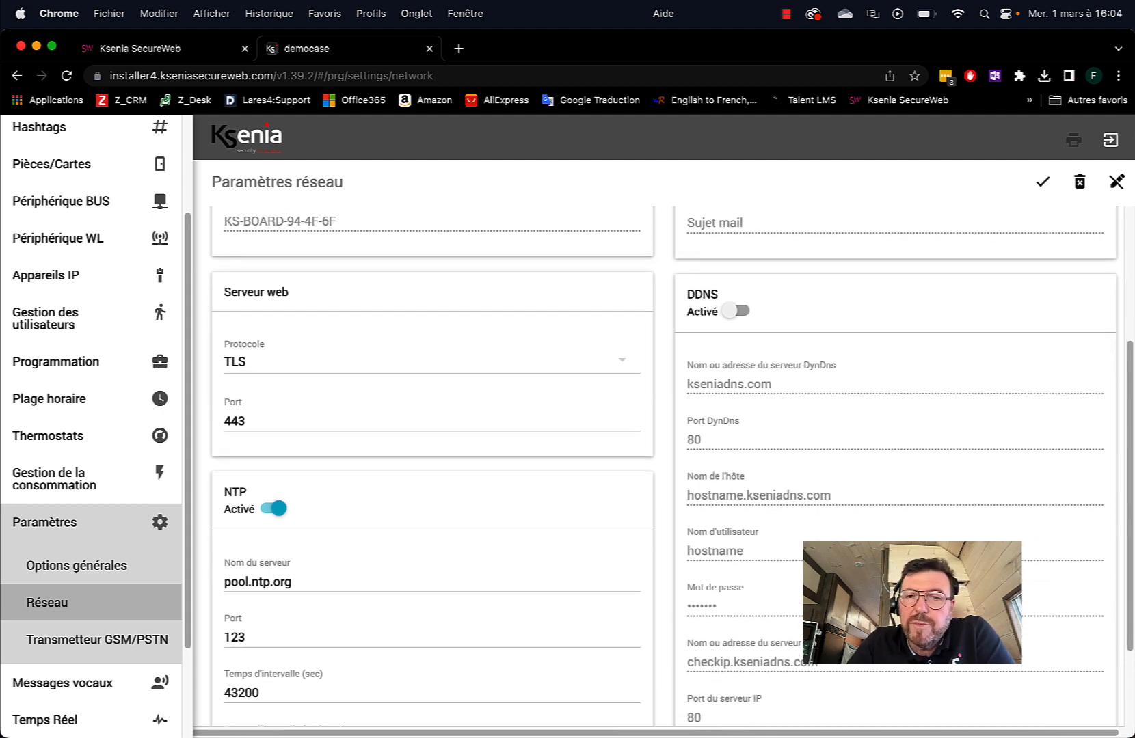
{"action": "scroll", "coordinate": [819, 413], "scroll_direction": "down", "scroll_amount": 1}
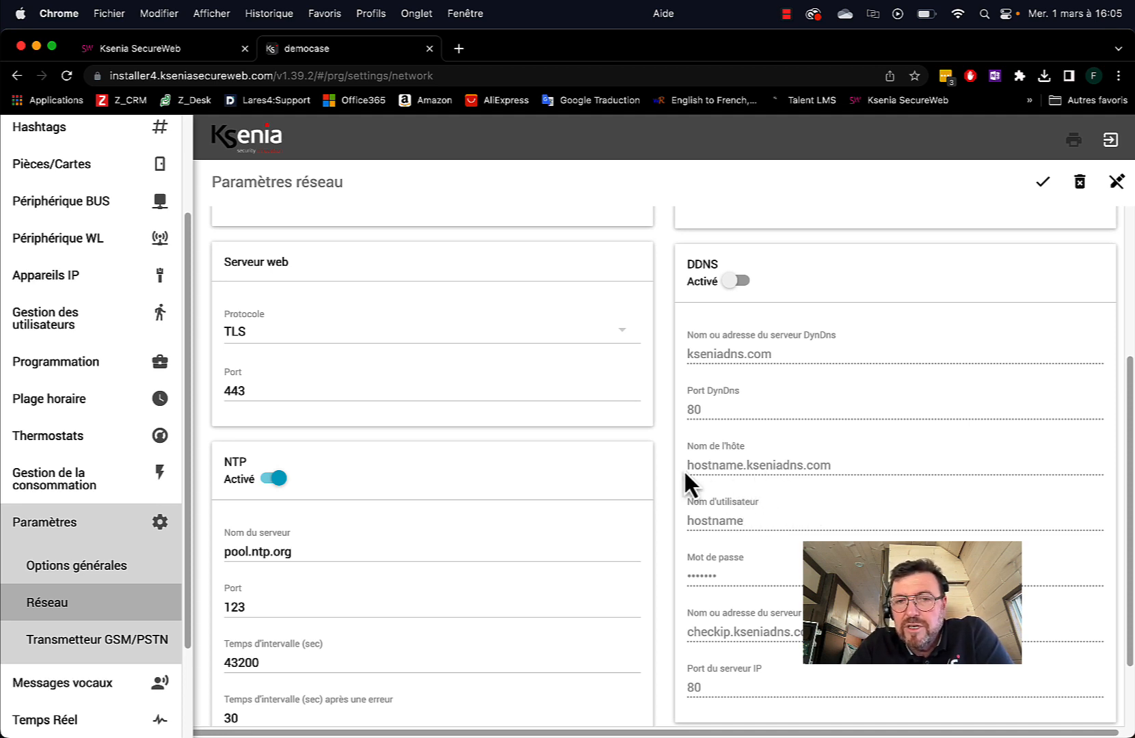
Enable DDNS with kseniadns.com port 80, host hostname.kseniadns.com and IP server checkip.kseniadns.com
{"action": "left_click", "coordinate": [742, 281]}
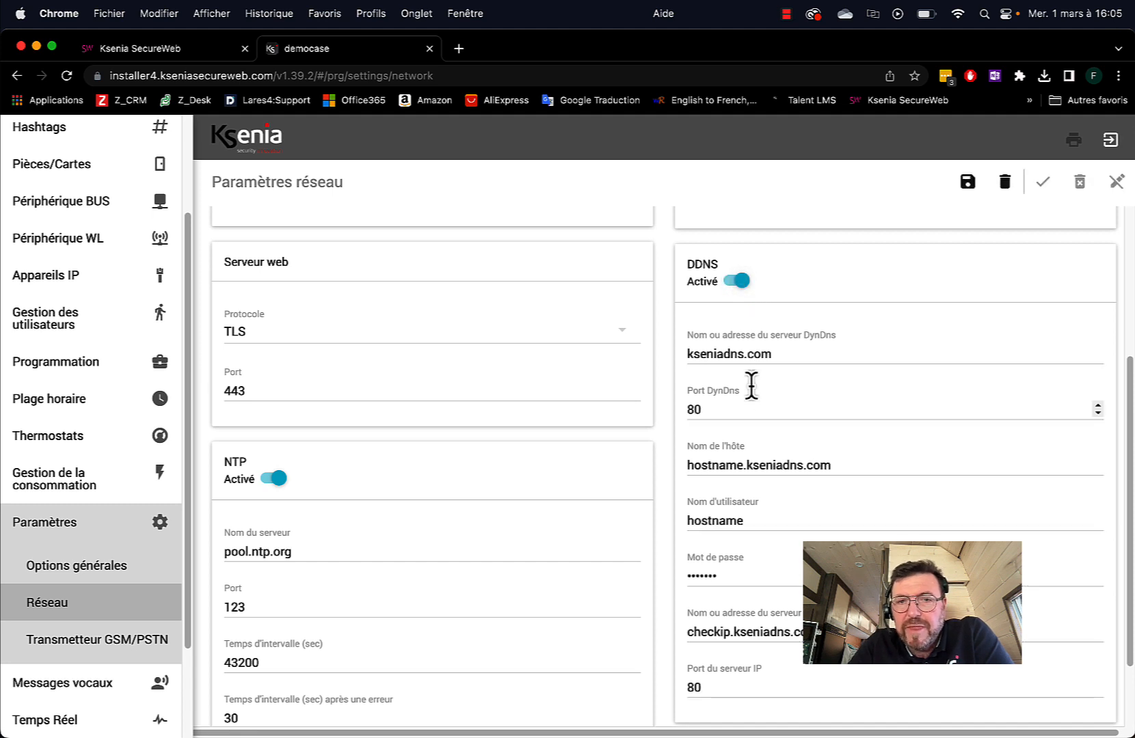
{"action": "left_click_drag", "start_coordinate": [687, 465], "coordinate": [744, 464]}
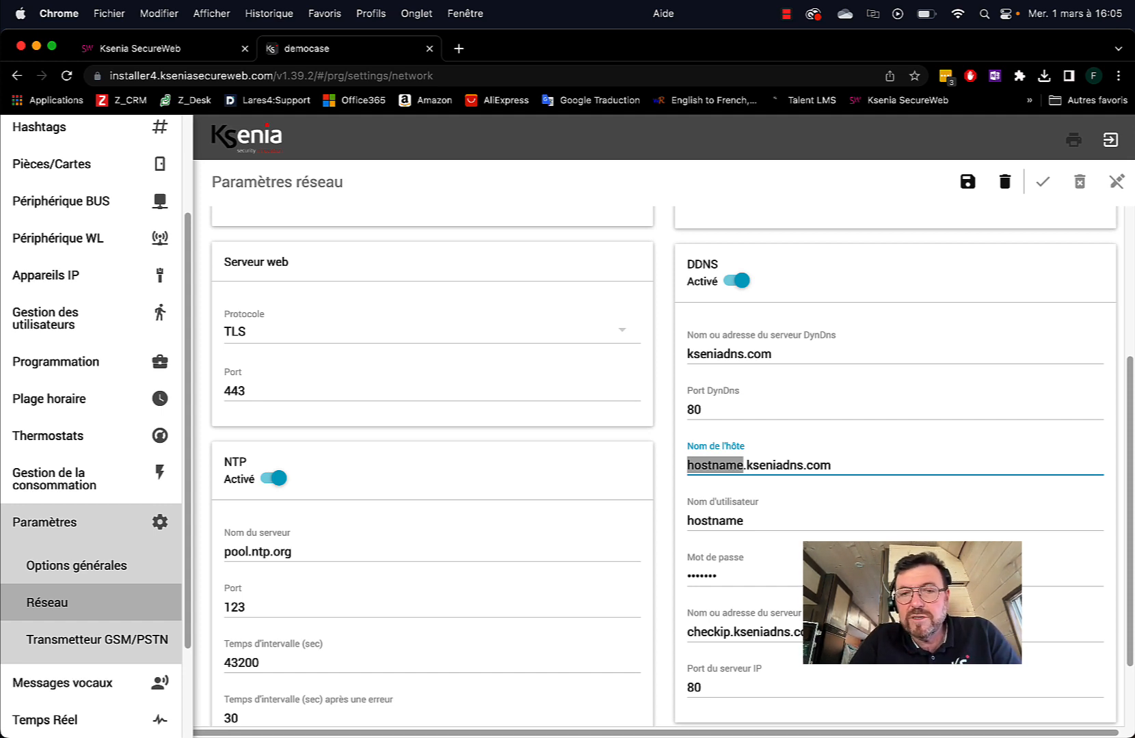
{"action": "left_click_drag", "start_coordinate": [752, 519], "coordinate": [685, 526]}
{"action": "scroll", "coordinate": [782, 574], "scroll_direction": "down", "scroll_amount": 1}
{"action": "left_click_drag", "start_coordinate": [752, 547], "coordinate": [686, 563]}
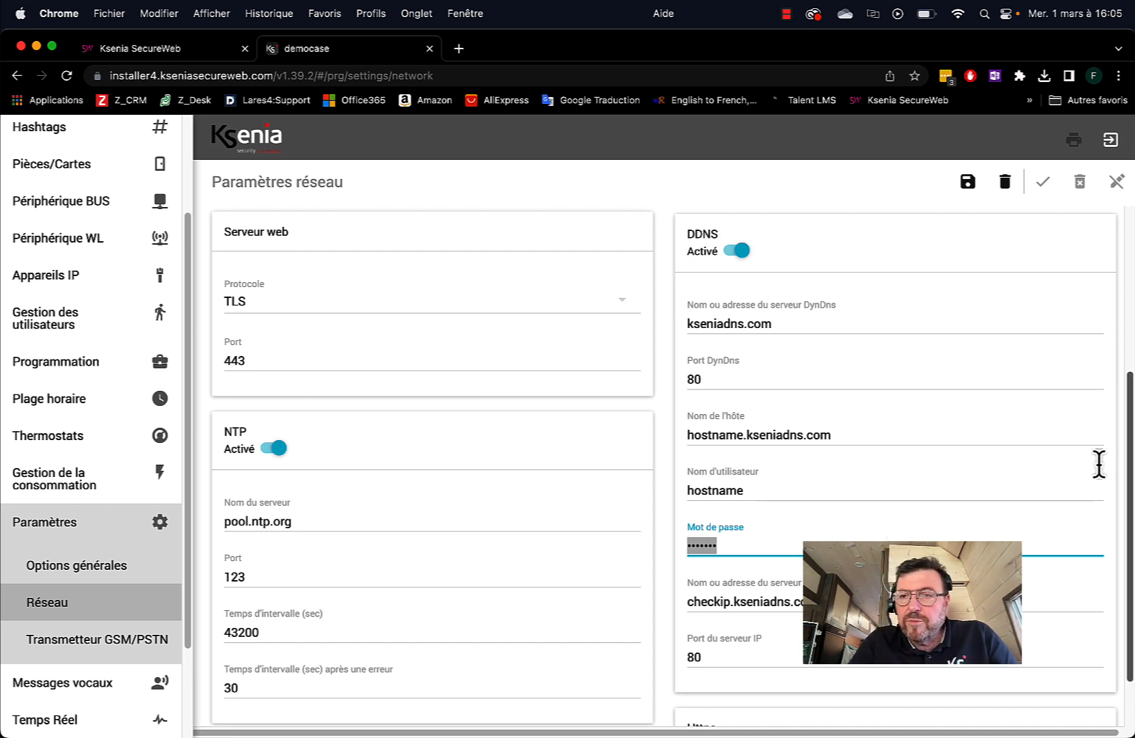
{"action": "left_click_drag", "start_coordinate": [1130, 493], "coordinate": [1129, 280]}
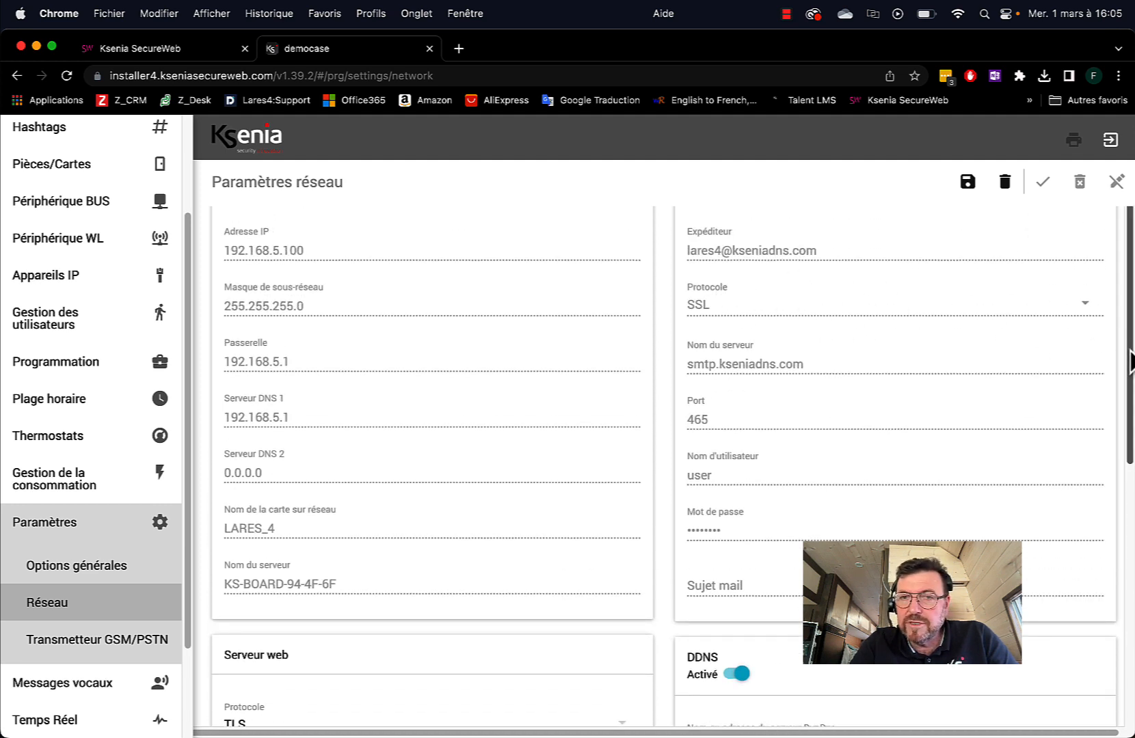
{"action": "left_click_drag", "start_coordinate": [1129, 363], "coordinate": [1124, 279]}
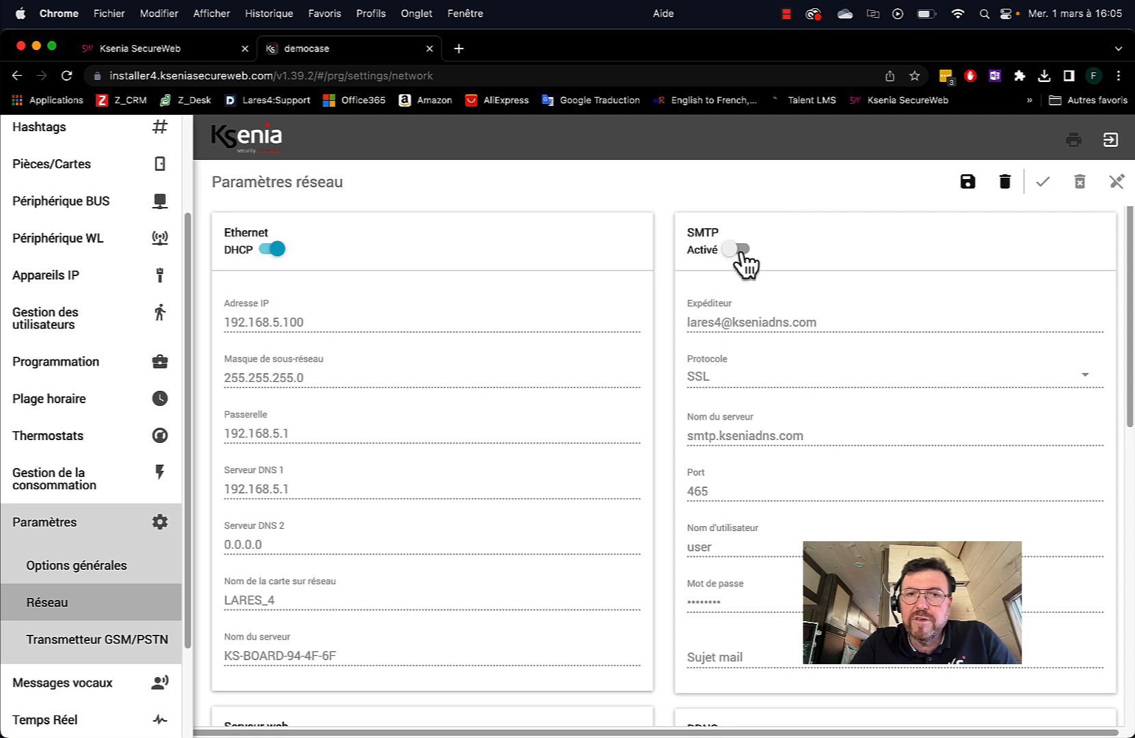
Enable SMTP and replace the sender address's name before the @ with 'client-bureau'
{"action": "left_click", "coordinate": [738, 250]}
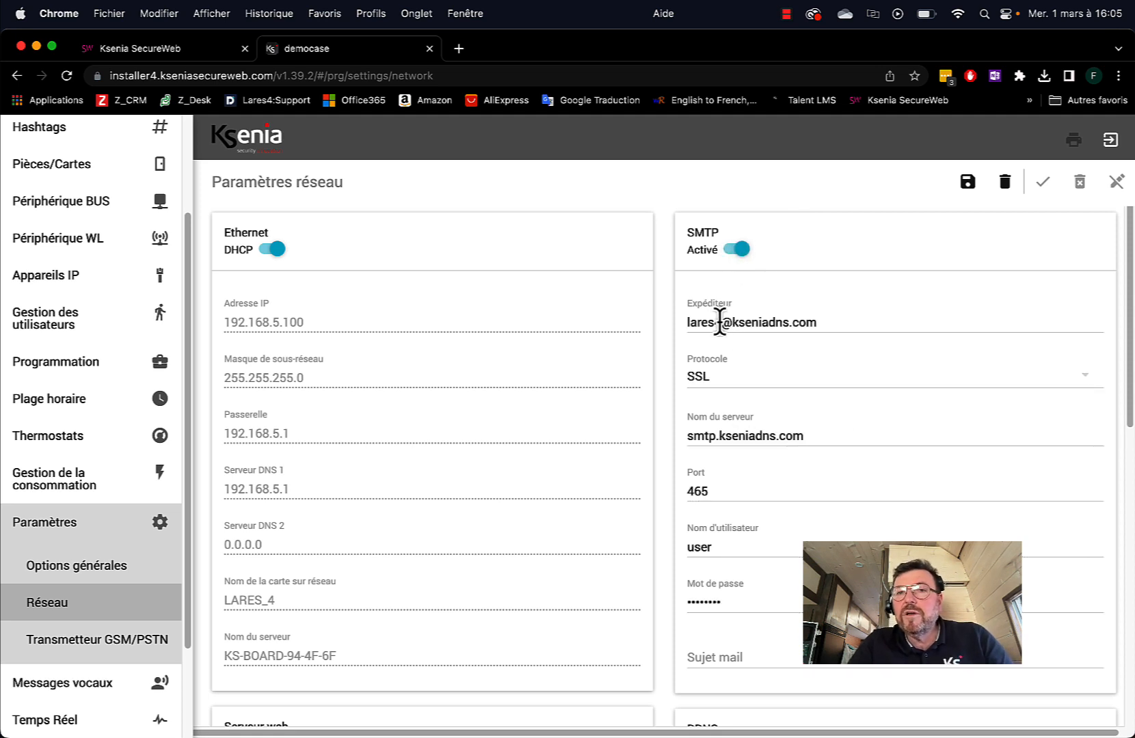
{"action": "left_click", "coordinate": [719, 321]}
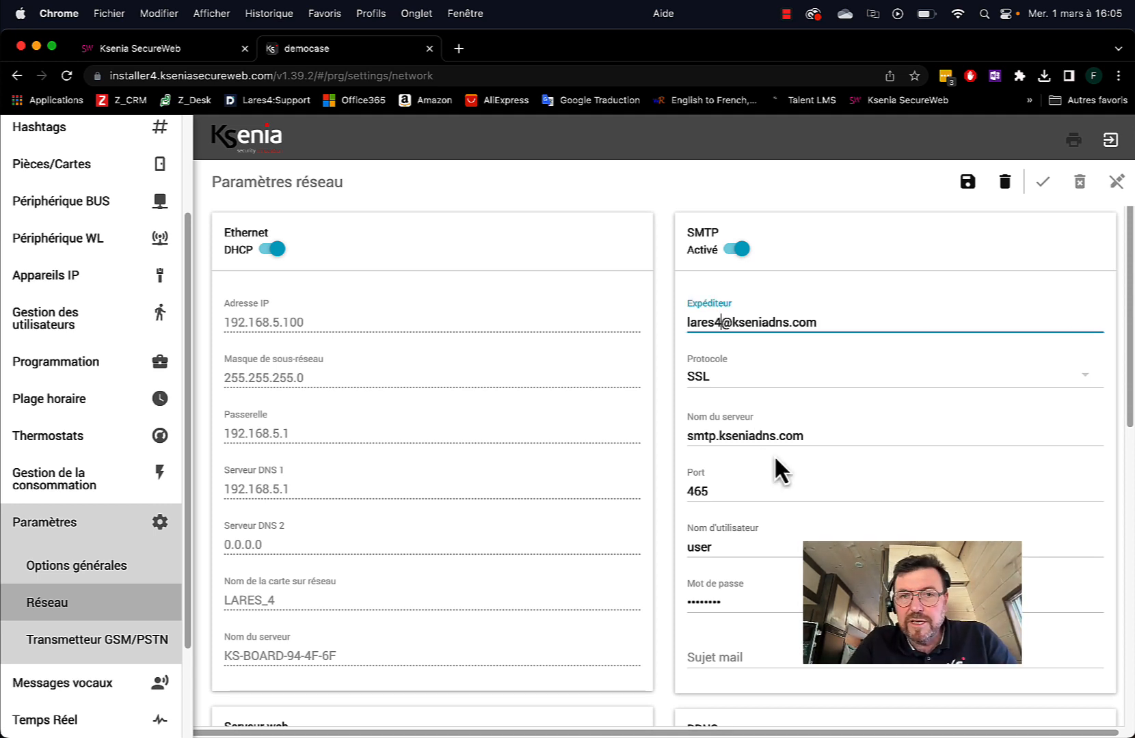
{"action": "key", "text": "BackSpace"}
{"action": "key", "text": "BackSpace"}
{"action": "key", "text": "BackSpace"}
{"action": "key", "text": "BackSpace"}
{"action": "key", "text": "BackSpace"}
{"action": "key", "text": "BackSpace"}
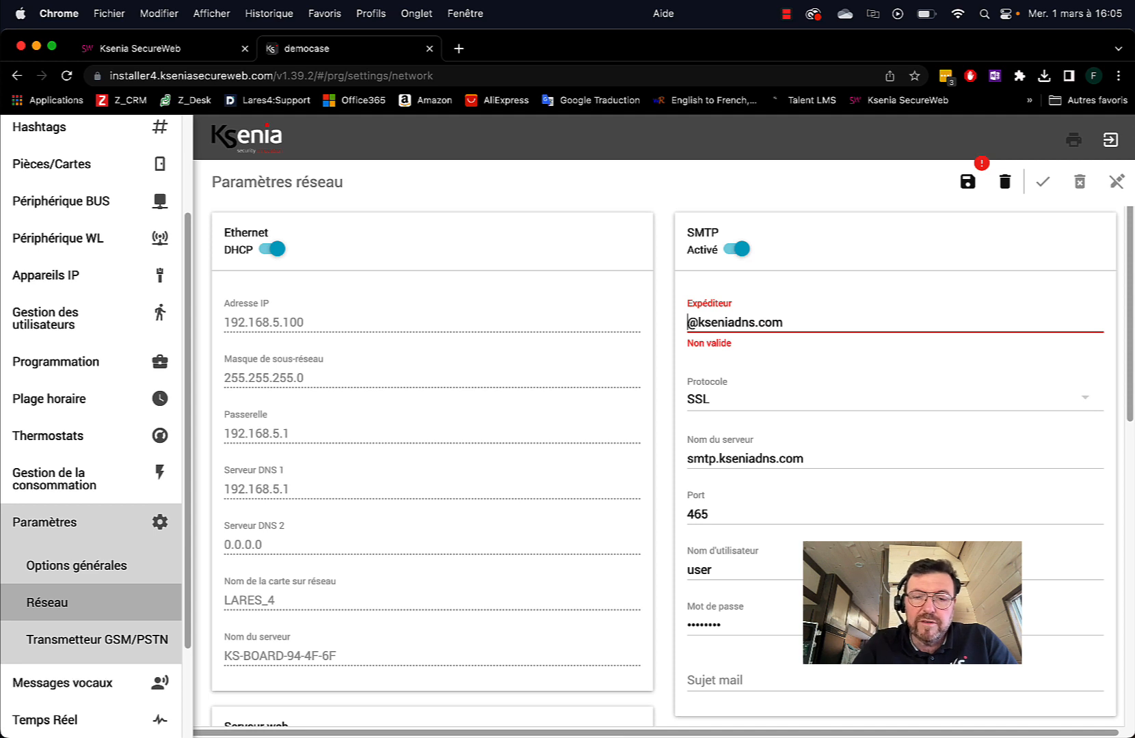
{"action": "type", "text": "mon"}
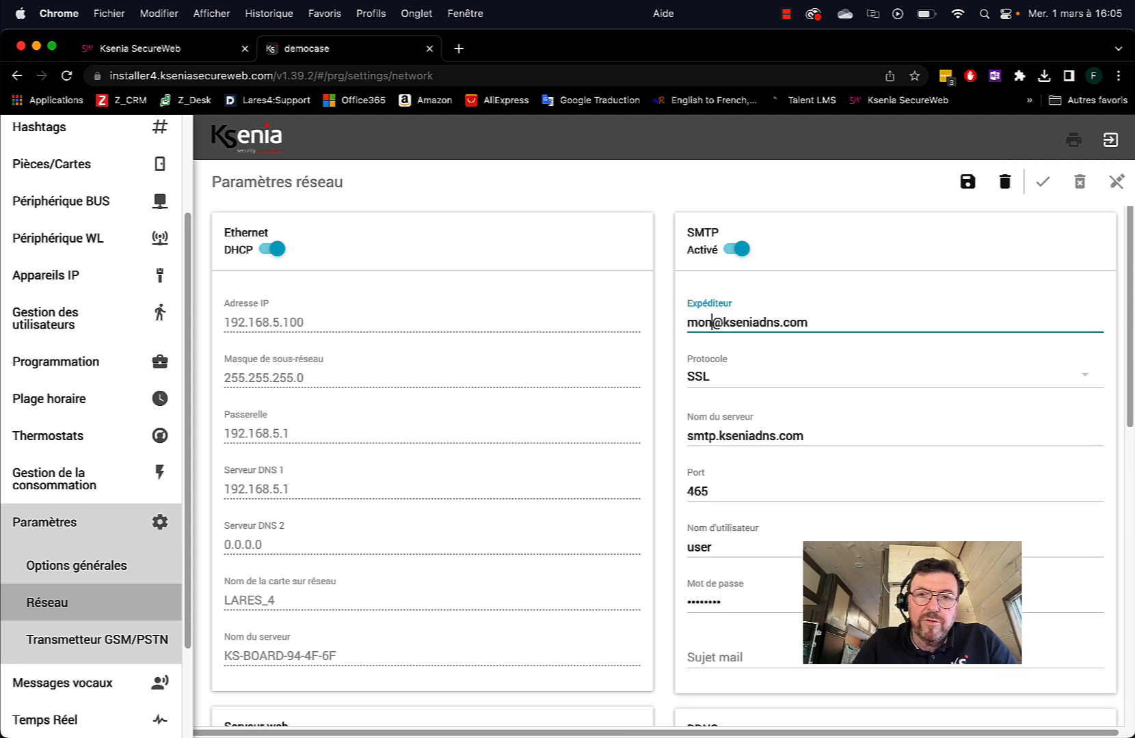
{"action": "key", "text": "BackSpace"}
{"action": "key", "text": "BackSpace"}
{"action": "key", "text": "BackSpace"}
{"action": "type", "text": "client"}
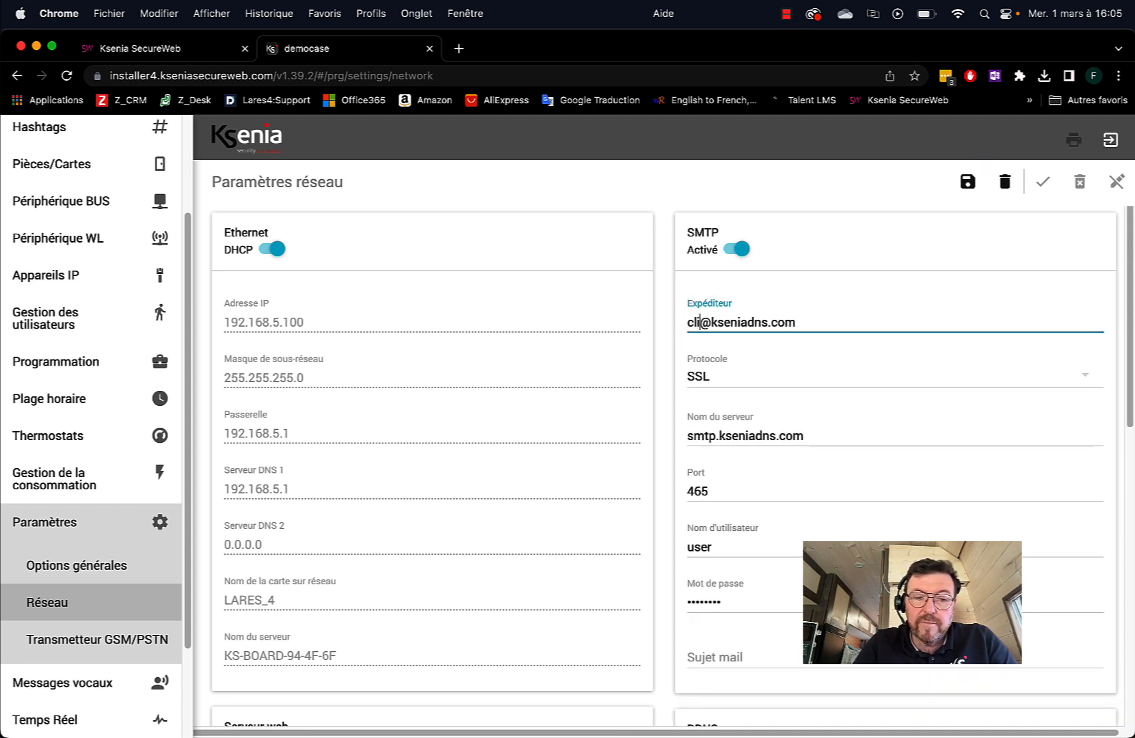
{"action": "type", "text": "-"}
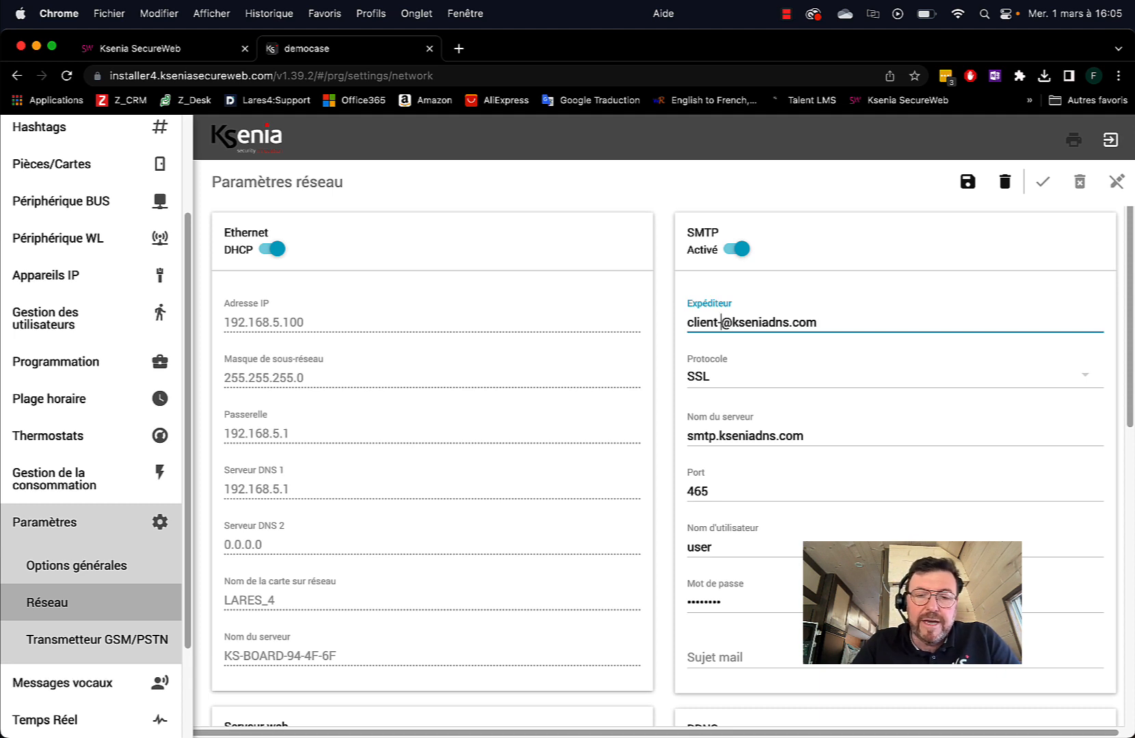
{"action": "type", "text": "burea"}
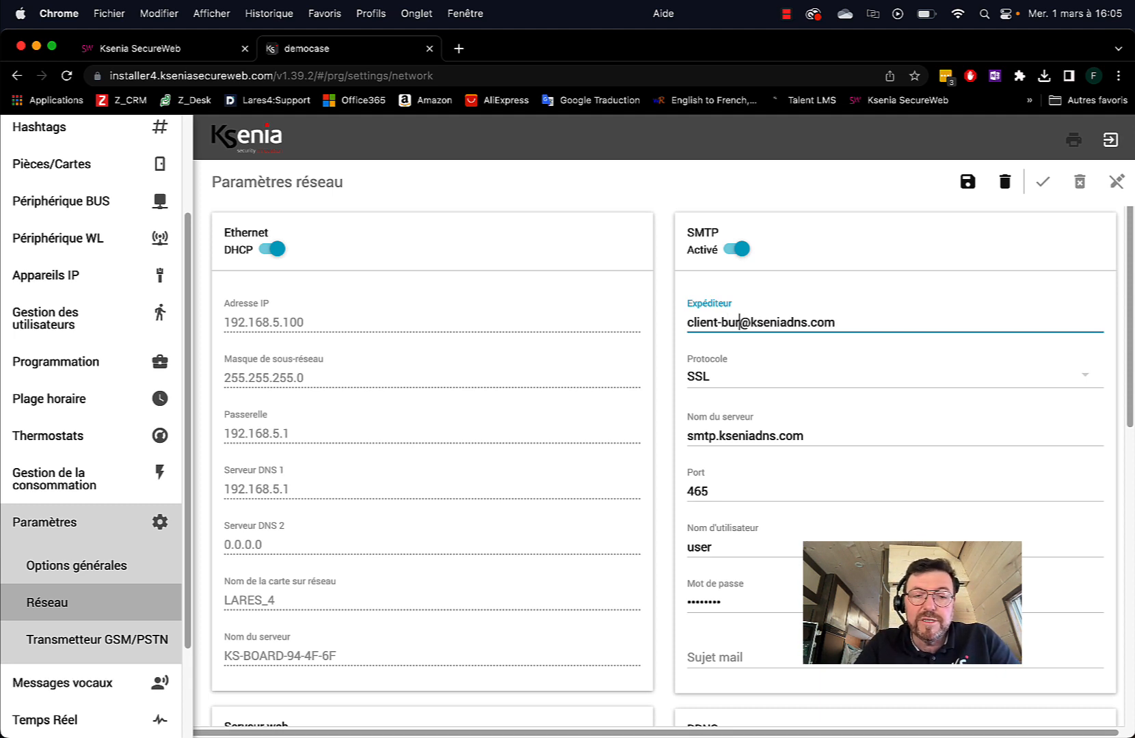
{"action": "type", "text": "u"}
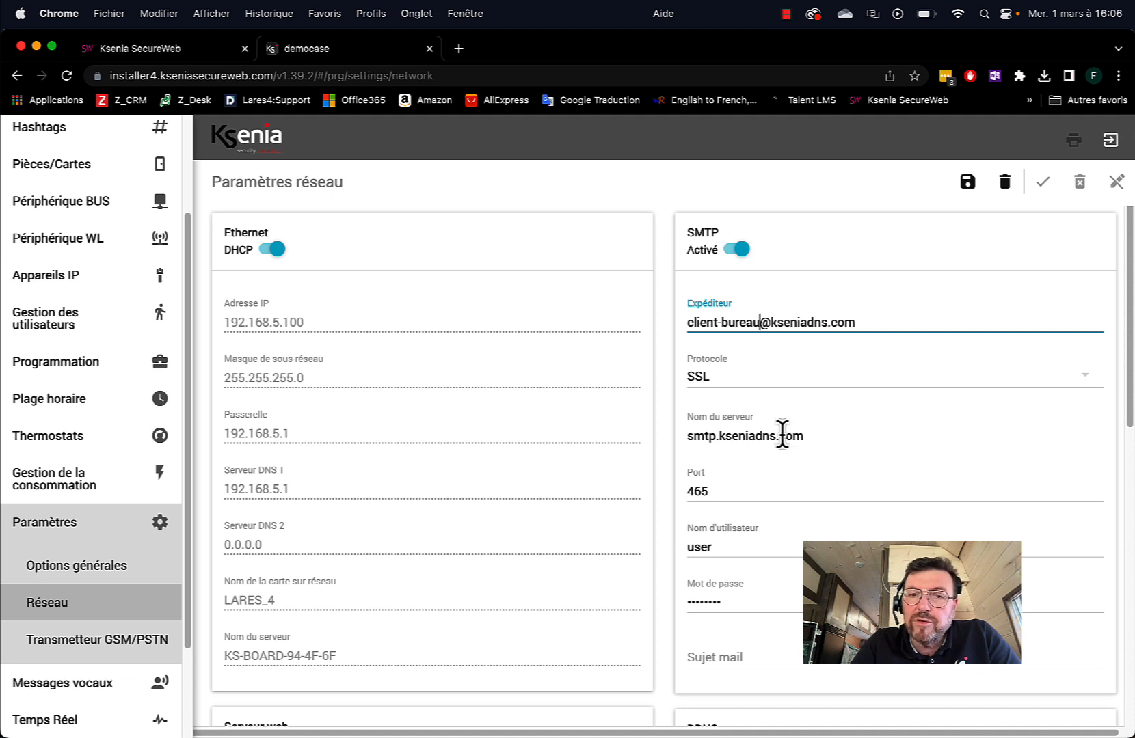
{"action": "scroll", "coordinate": [786, 495], "scroll_direction": "down", "scroll_amount": 5}
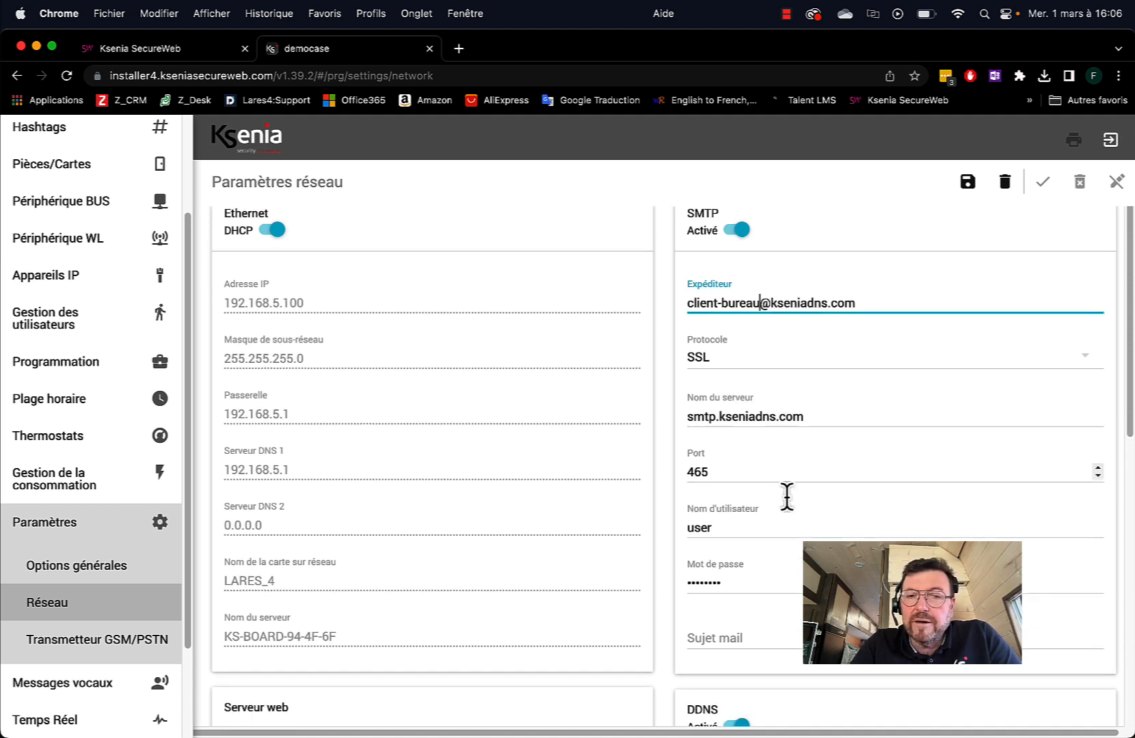
{"action": "double_click", "coordinate": [743, 393]}
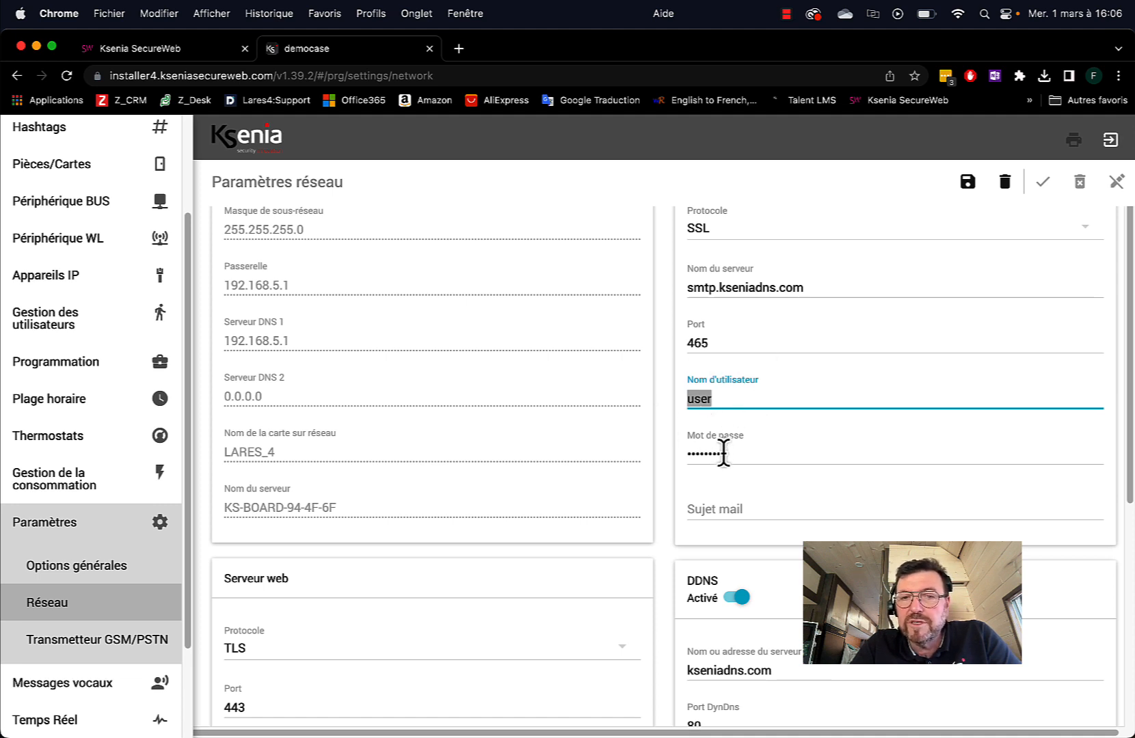
{"action": "left_click", "coordinate": [707, 507]}
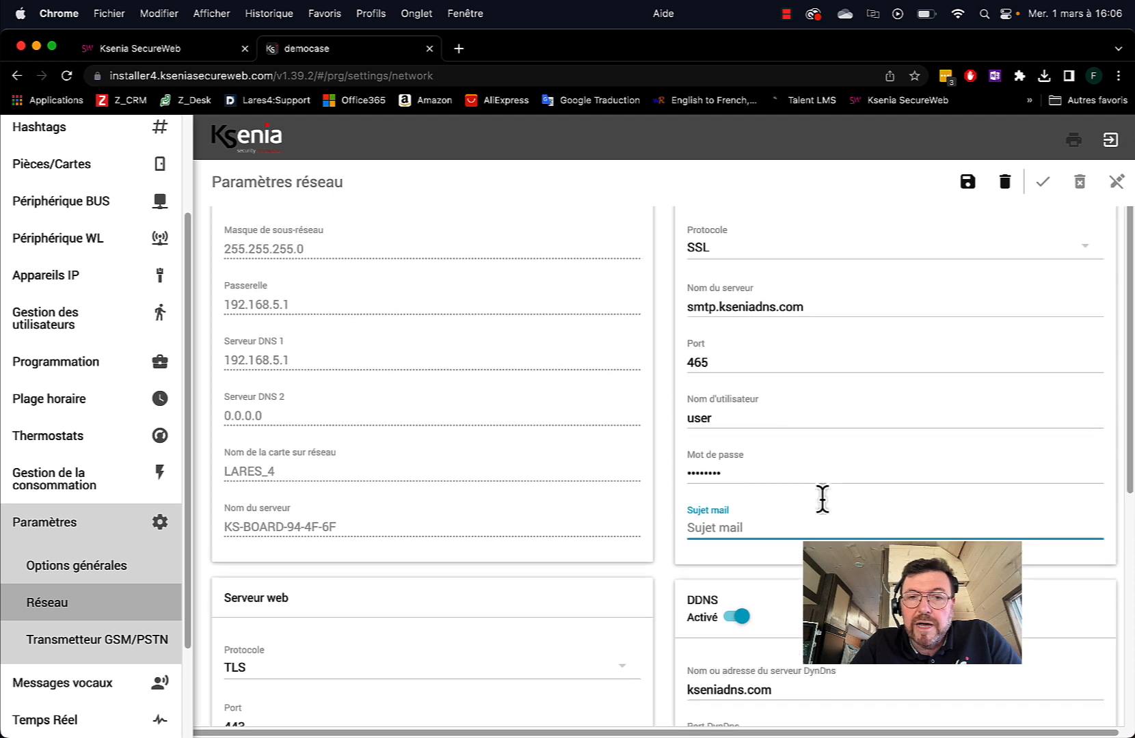
{"action": "scroll", "coordinate": [822, 499], "scroll_direction": "up", "scroll_amount": 2}
{"action": "scroll", "coordinate": [860, 497], "scroll_direction": "up", "scroll_amount": 2}
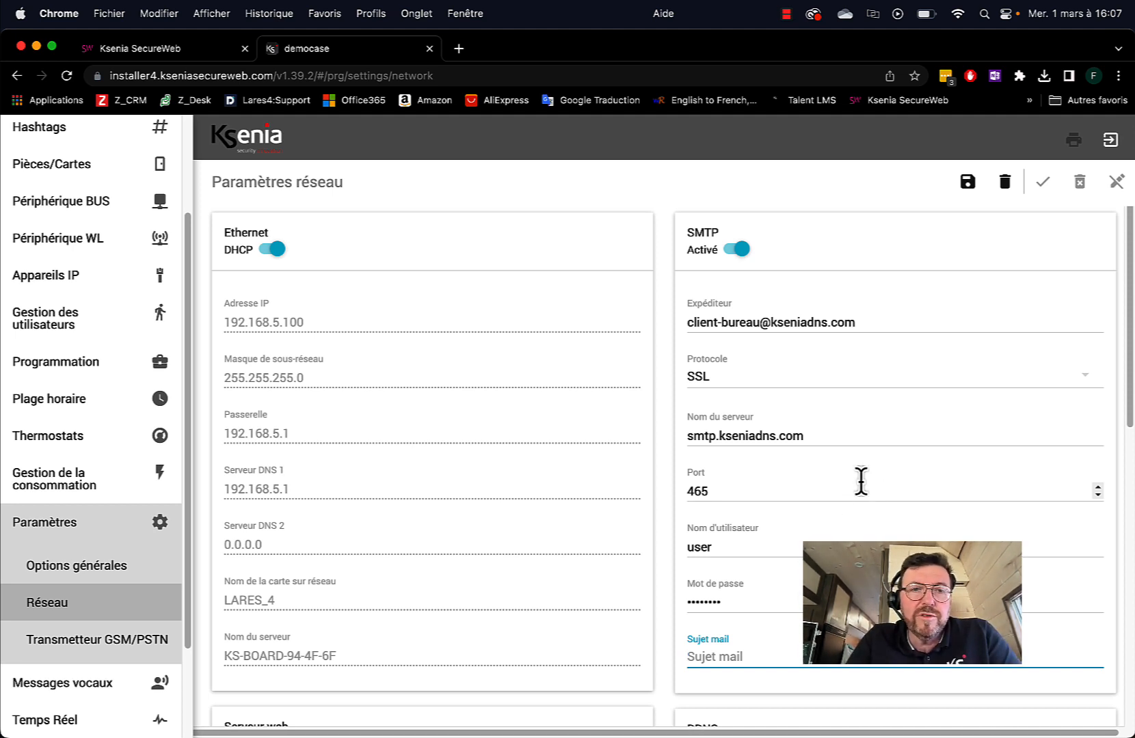
{"action": "scroll", "coordinate": [549, 481], "scroll_direction": "down", "scroll_amount": 8}
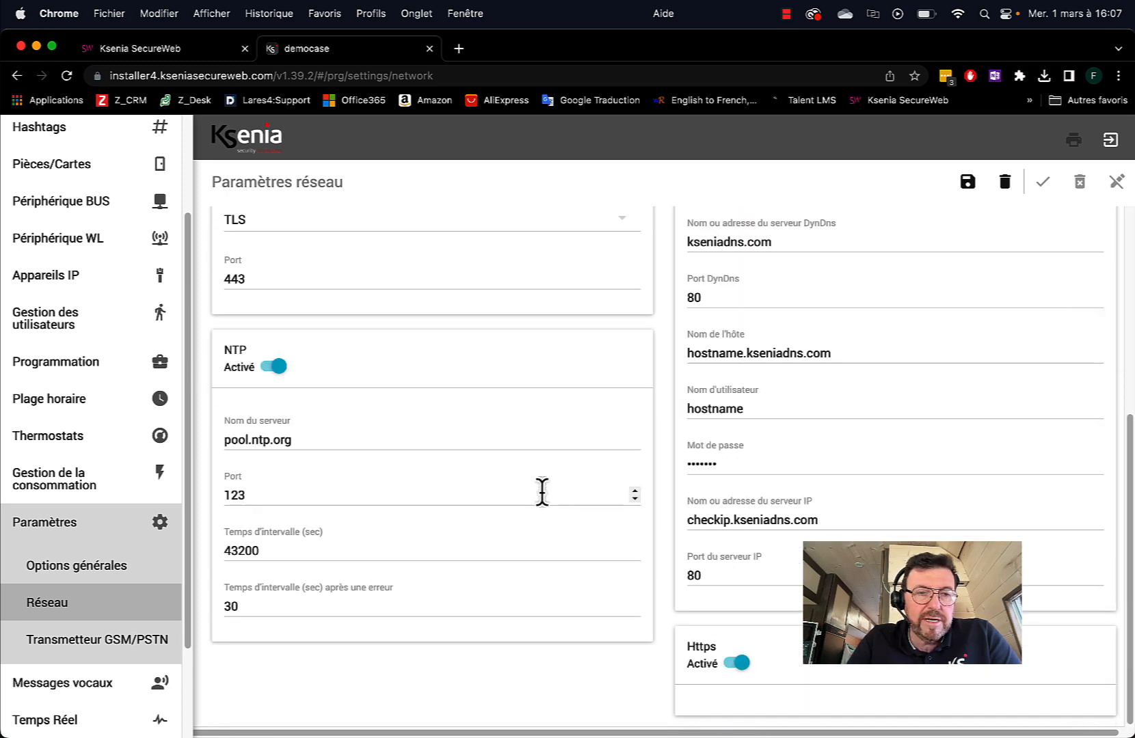
{"action": "scroll", "coordinate": [540, 492], "scroll_direction": "up", "scroll_amount": 6}
{"action": "scroll", "coordinate": [541, 493], "scroll_direction": "up", "scroll_amount": 2}
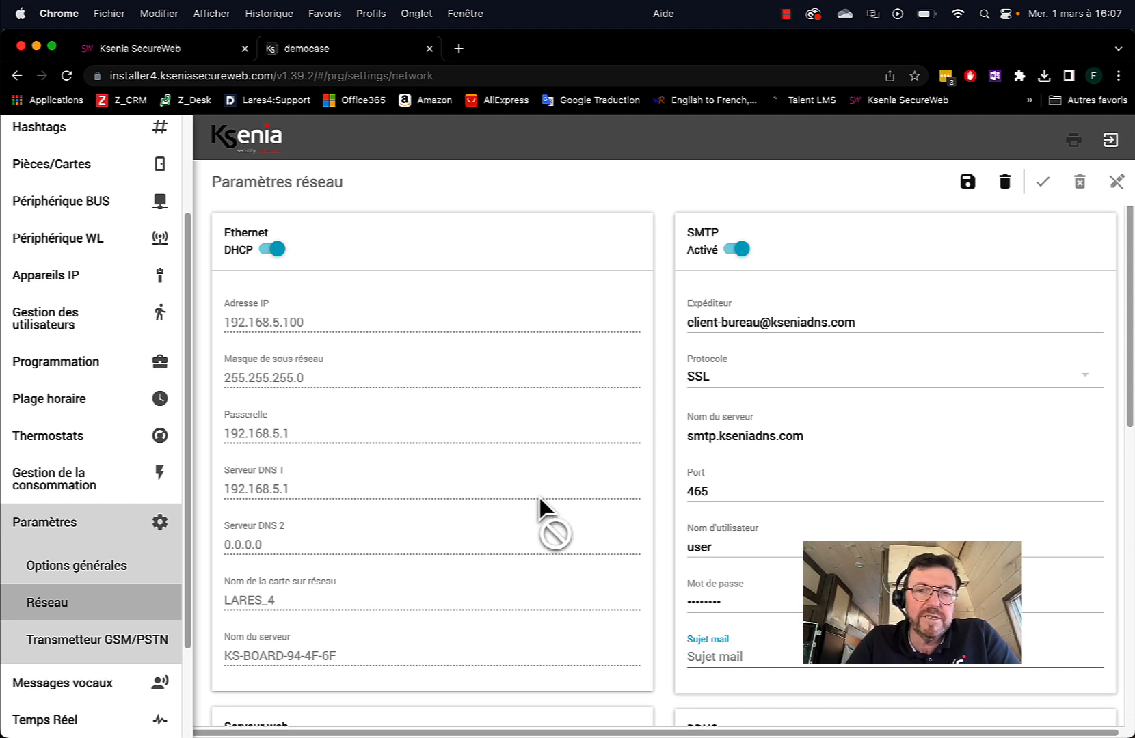
{"action": "scroll", "coordinate": [331, 506], "scroll_direction": "down", "scroll_amount": 5}
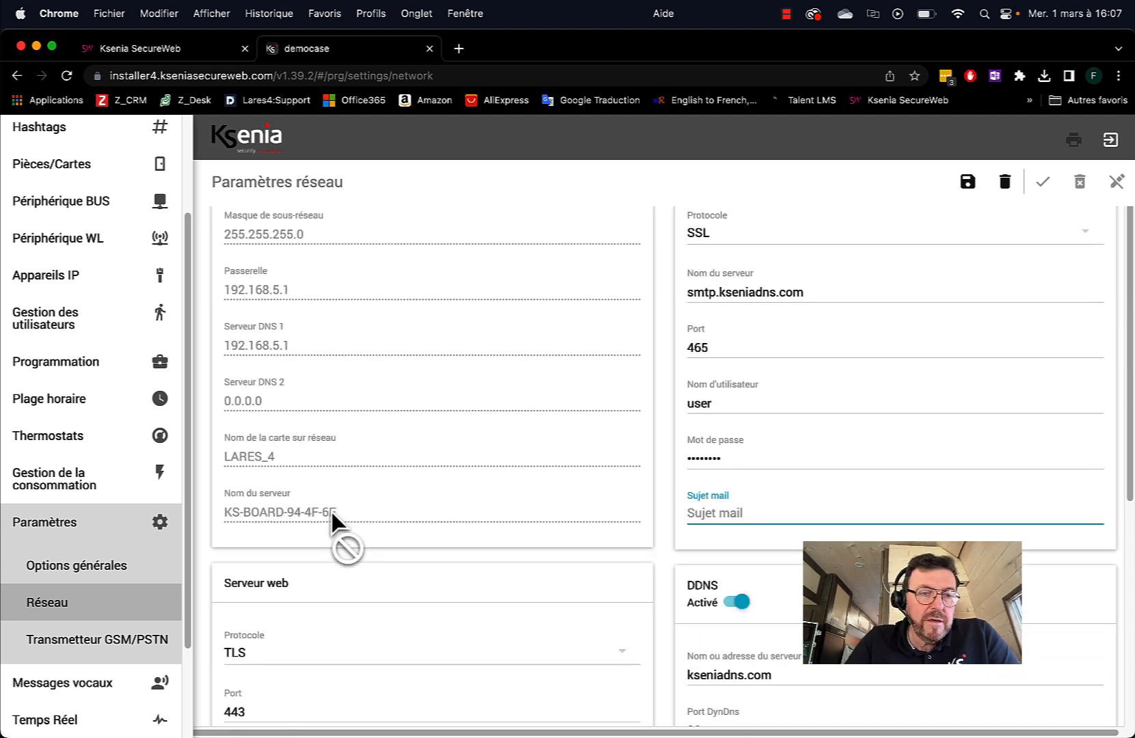